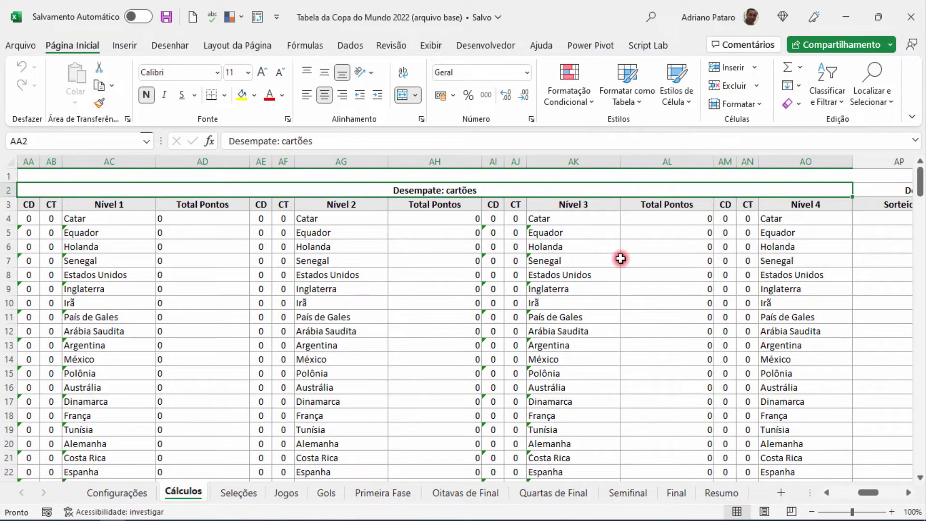
Step: Examine the Sorteio and Classificação Final columns of the draw tie-break alongside the Nível 4 results
left_click(867, 493)
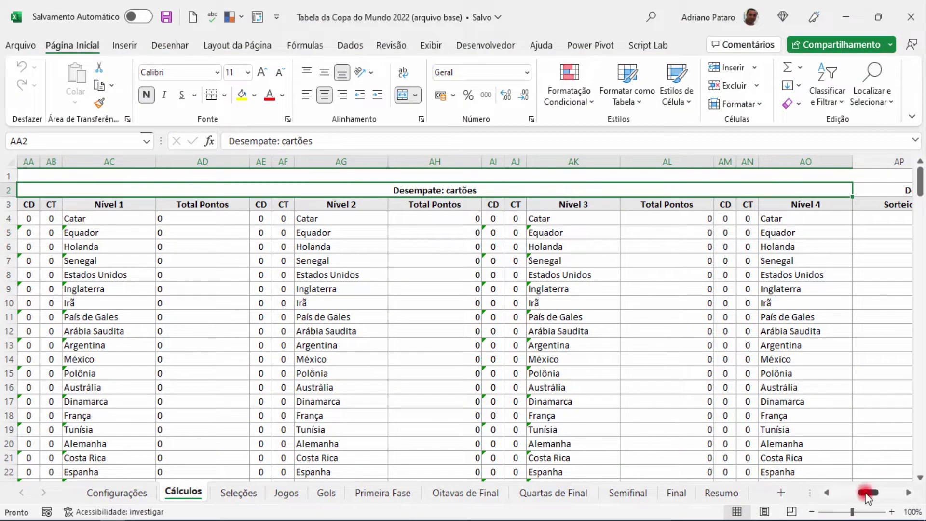
left_click_drag(868, 497, 875, 497)
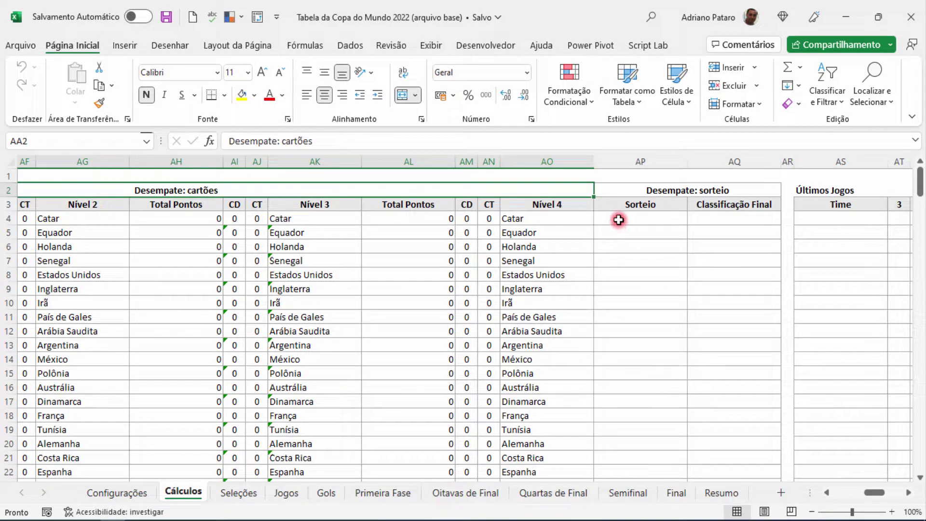
left_click(664, 220)
left_click(721, 218)
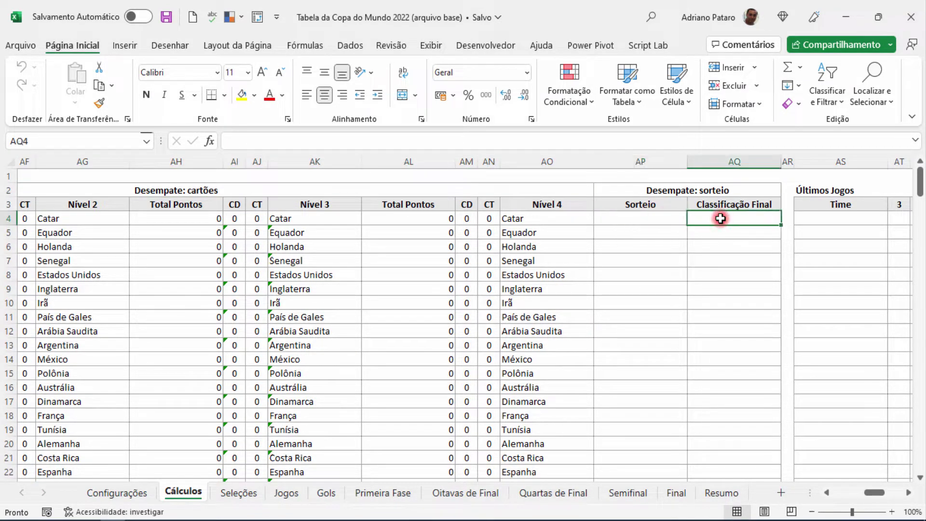
left_click(541, 223)
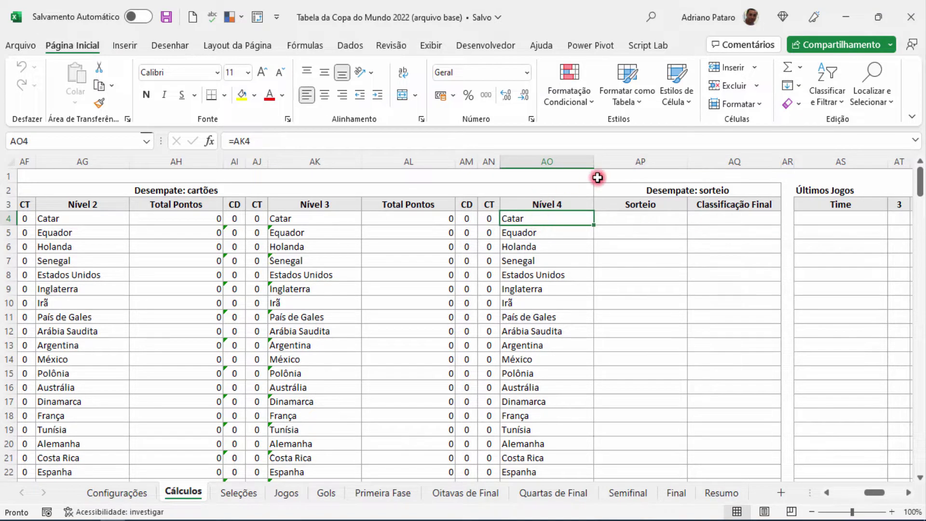
left_click(720, 219)
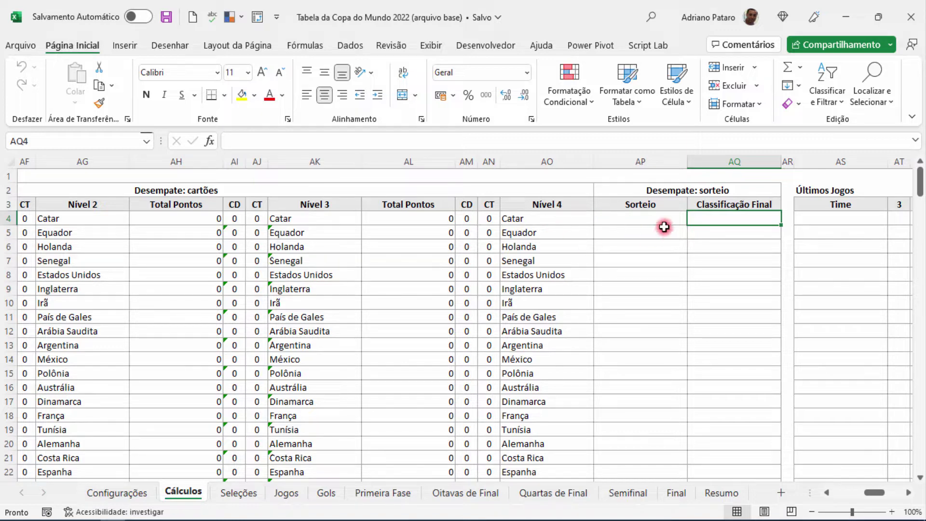
left_click_drag(632, 219, 635, 311)
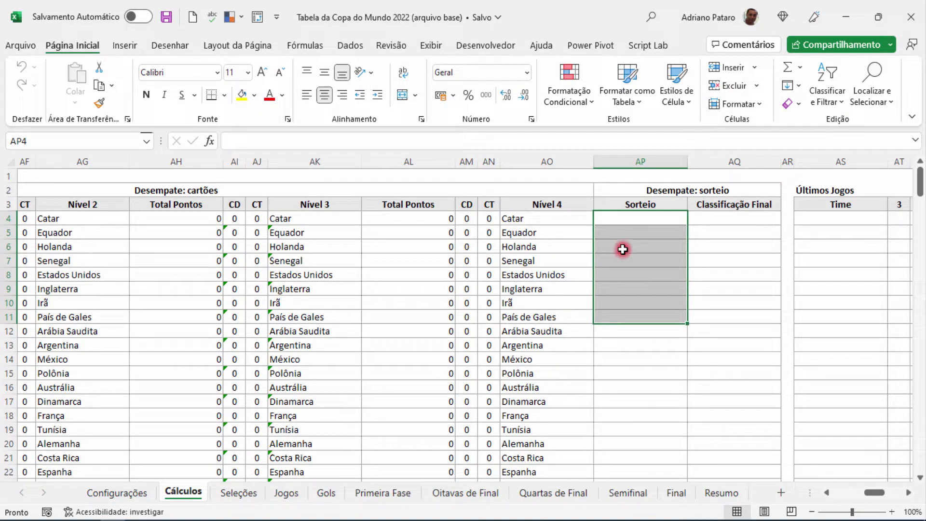
Step: Enter the formula =SE(AP4="";AO4;AP4) in cell AQ4 under Classificação Final
left_click(731, 217)
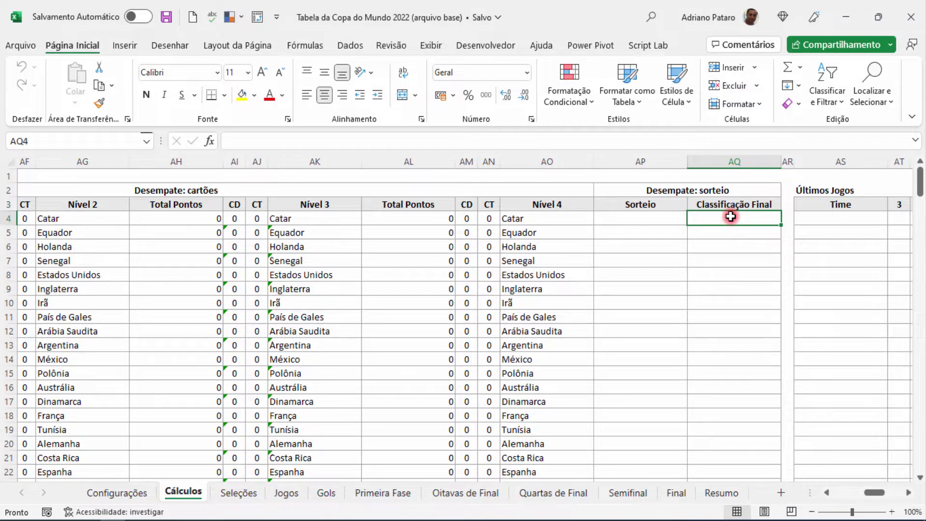
type("=SE()")
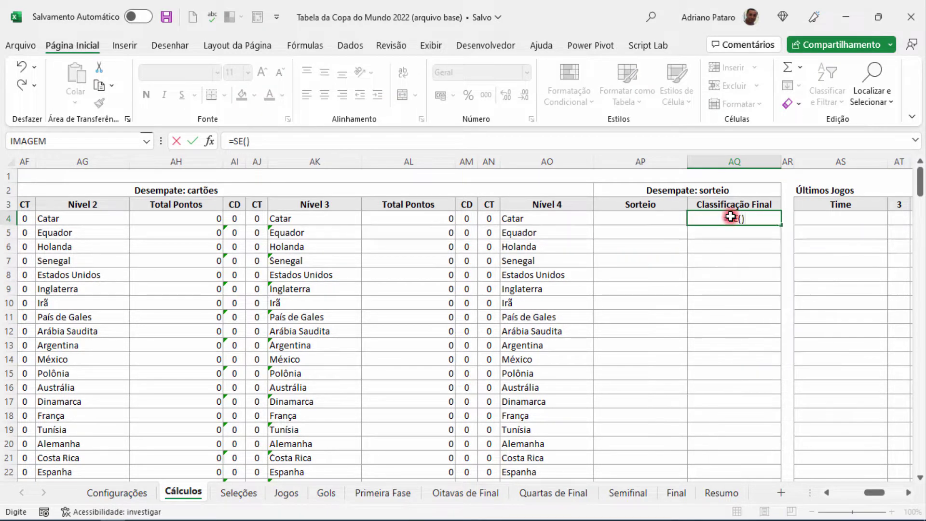
left_click(210, 141)
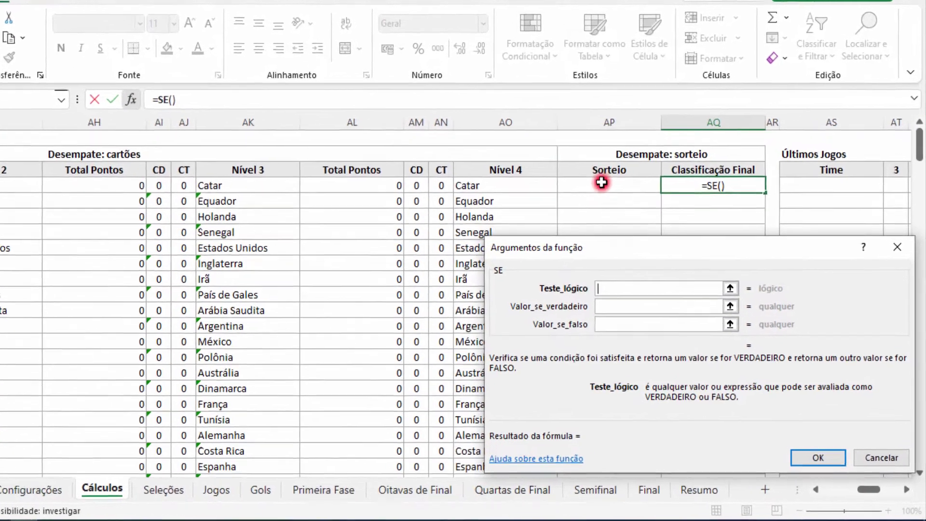
left_click(635, 223)
type("=")
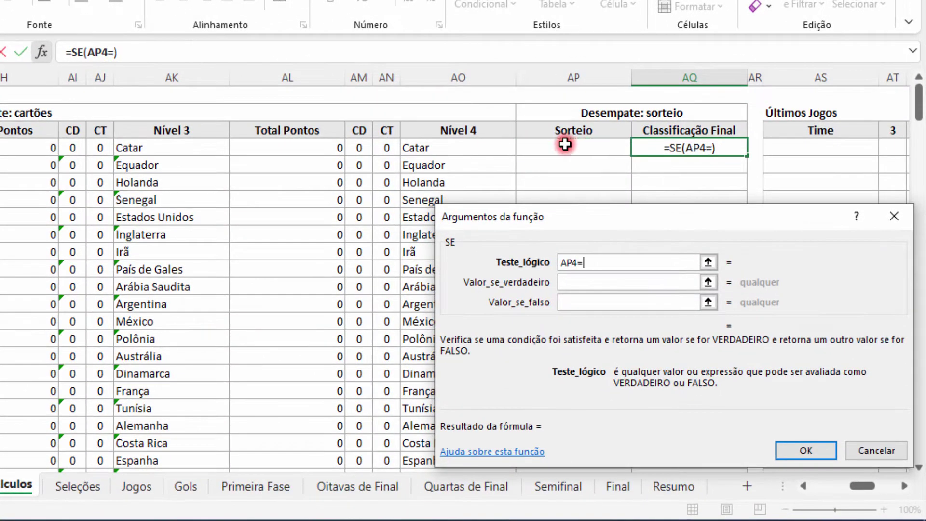
type("\"\"")
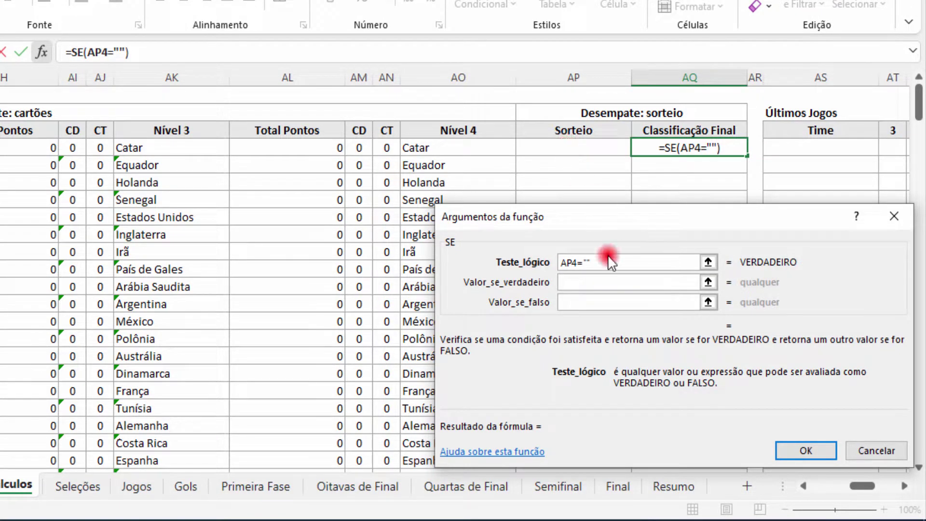
left_click(601, 281)
left_click(446, 152)
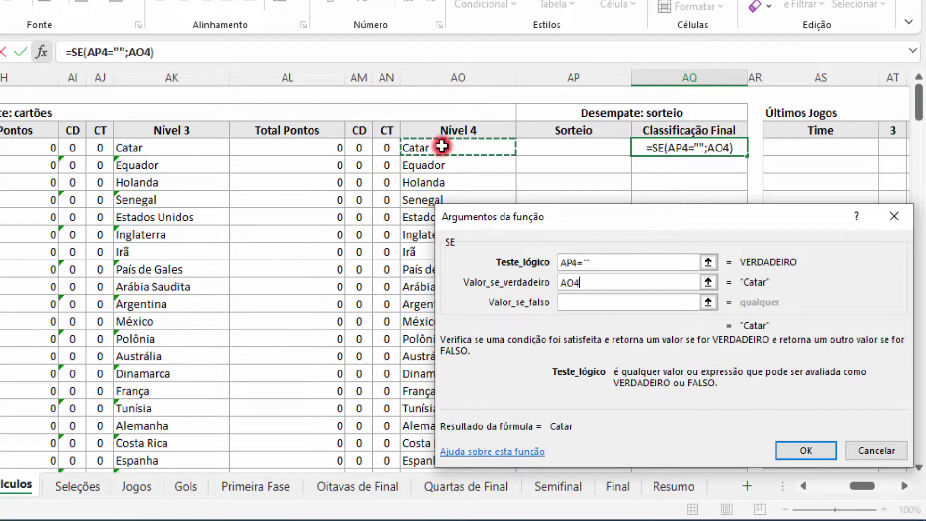
left_click(625, 300)
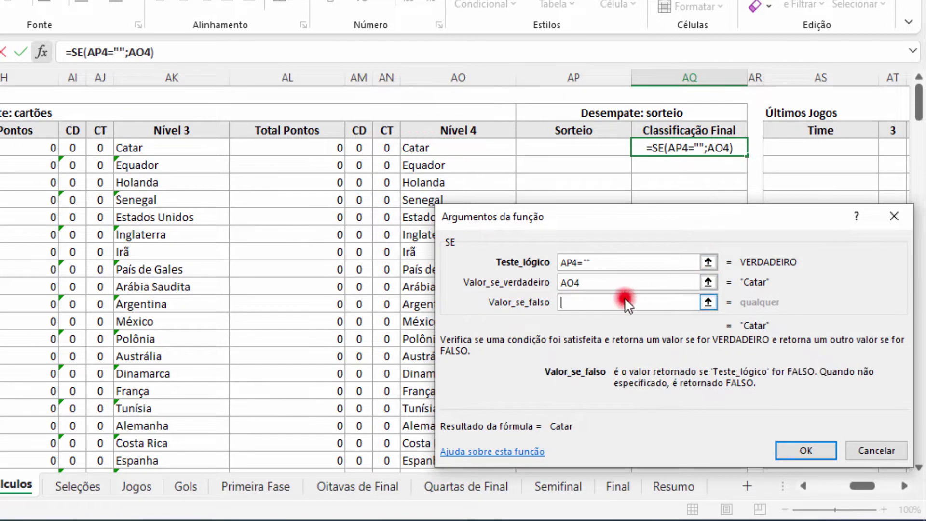
left_click(567, 147)
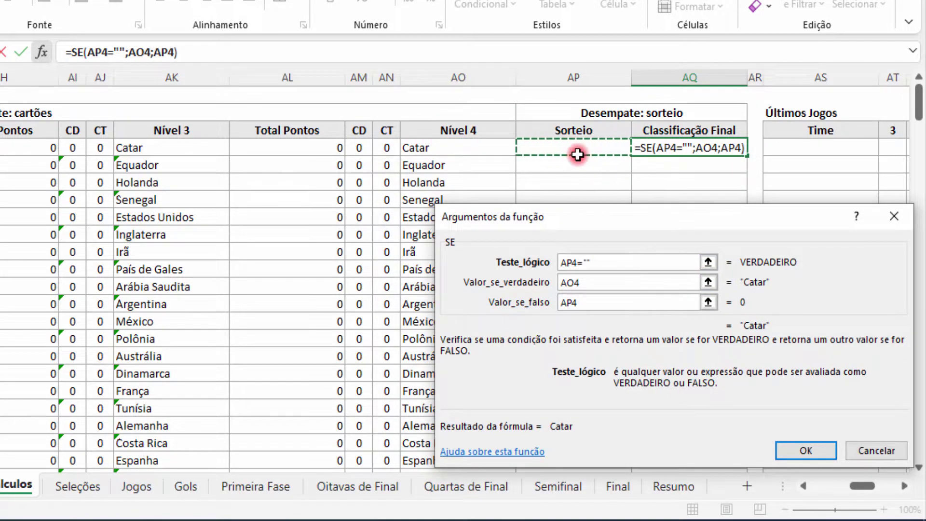
left_click_drag(713, 218, 501, 194)
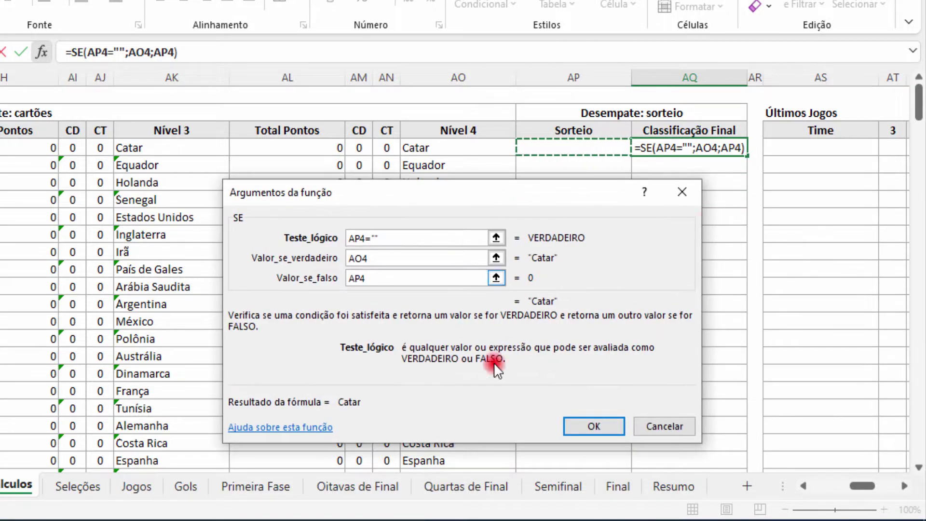
left_click(598, 425)
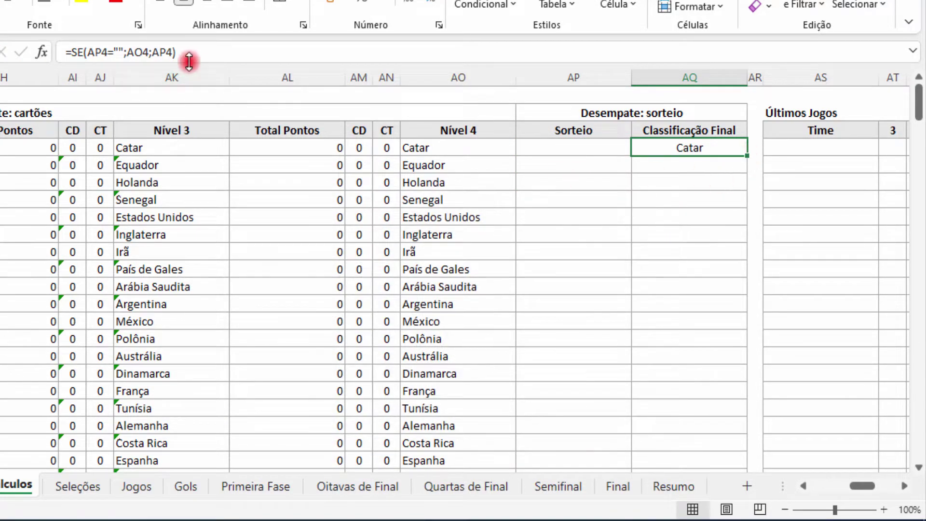
Step: Left-align cell AQ4 and fill its formula down the Classificação Final column to row 227
left_click(163, 5)
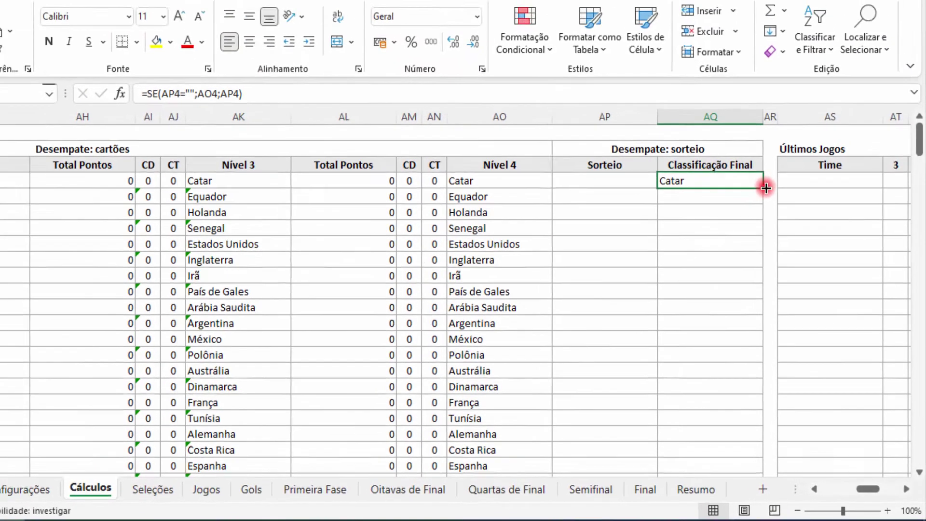
mouse_move(757, 152)
left_mouse_down()
mouse_move(689, 434)
mouse_move(689, 230)
mouse_move(689, 466)
mouse_move(724, 477)
mouse_move(722, 463)
left_mouse_up()
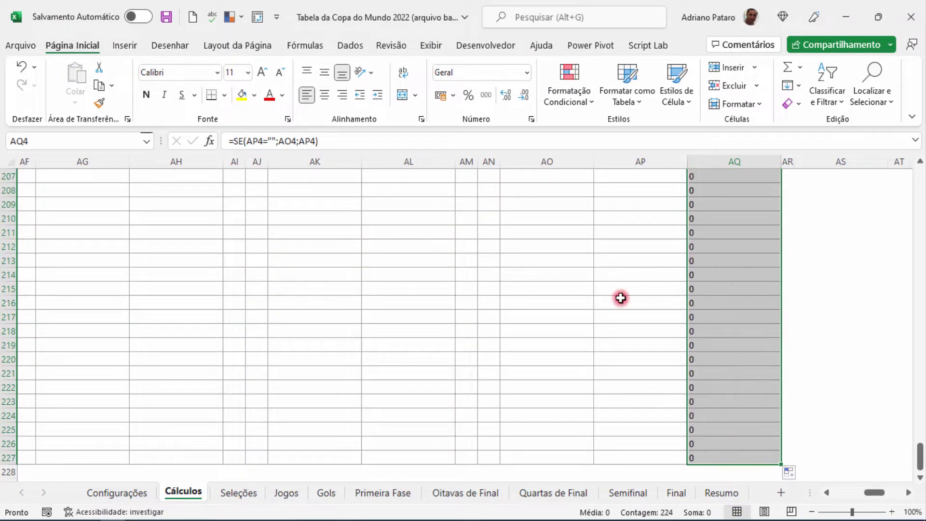
scroll(636, 321, "up", 17)
scroll(576, 322, "up", 5)
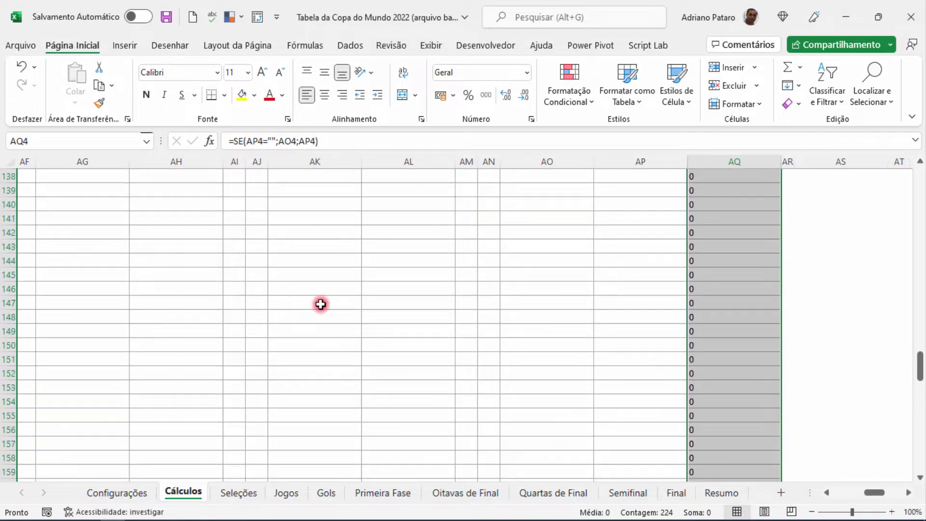
left_click_drag(920, 379, 919, 338)
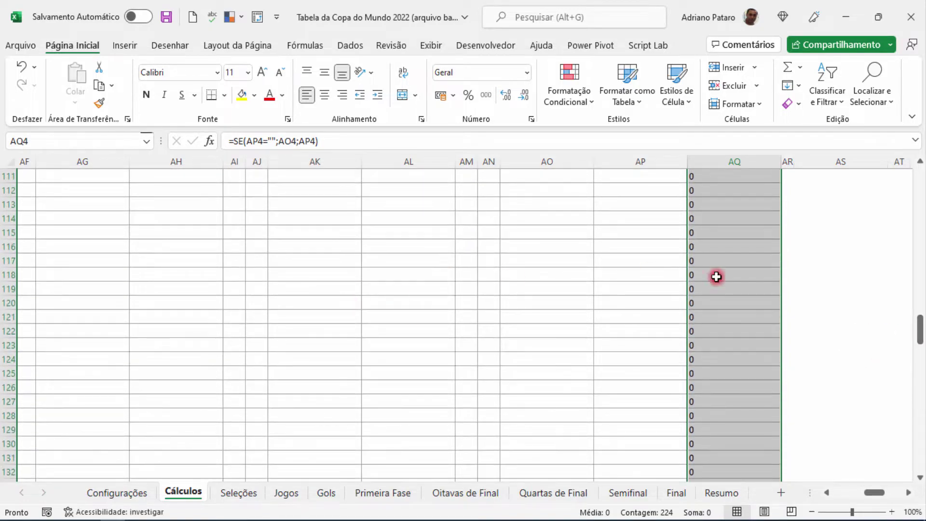
left_click_drag(921, 338, 920, 182)
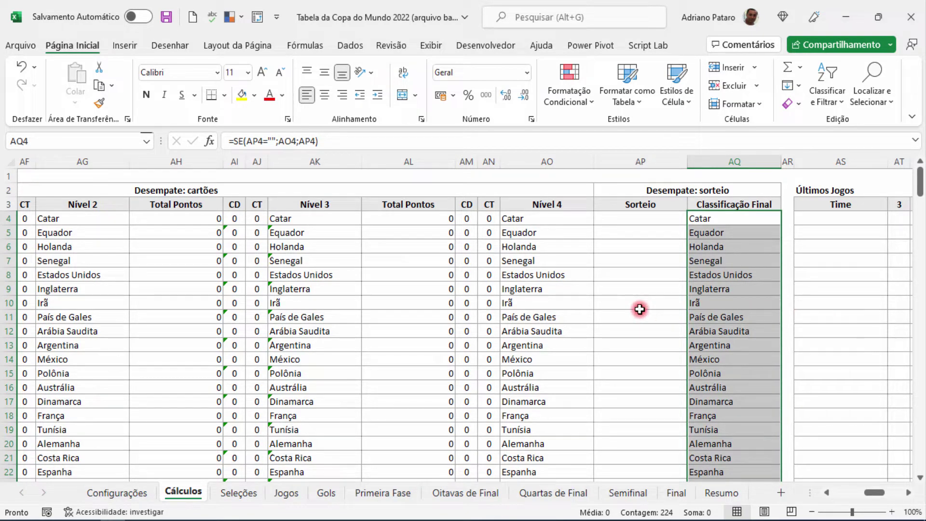
left_click(640, 309)
Step: Turn on filtering for the header row of the calculations table and show only the rows with RD equal to 3
left_click_drag(867, 489, 812, 489)
left_click(154, 208)
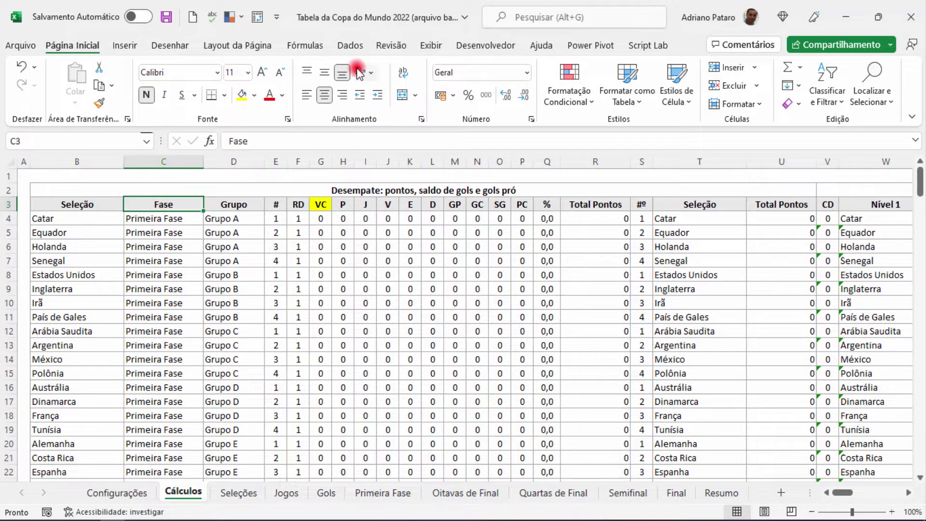
left_click(351, 45)
left_click(472, 86)
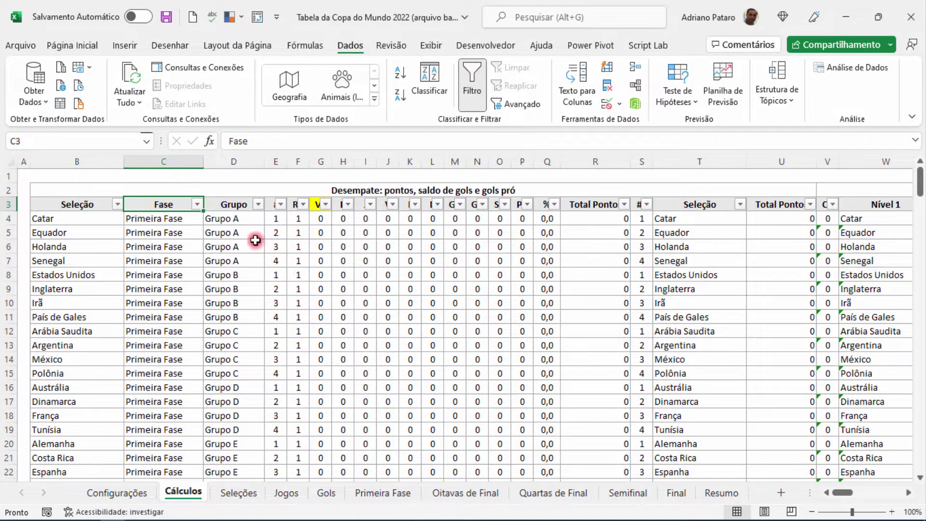
left_click(305, 205)
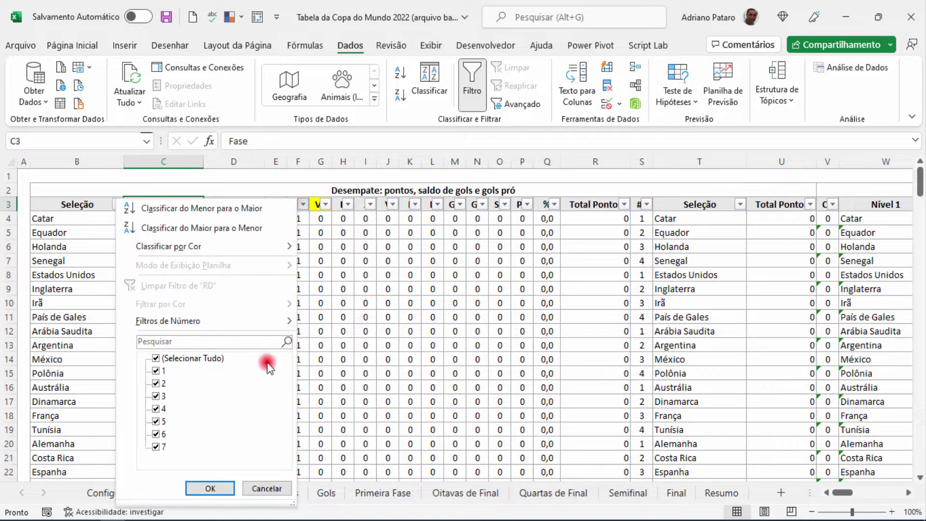
left_click(193, 361)
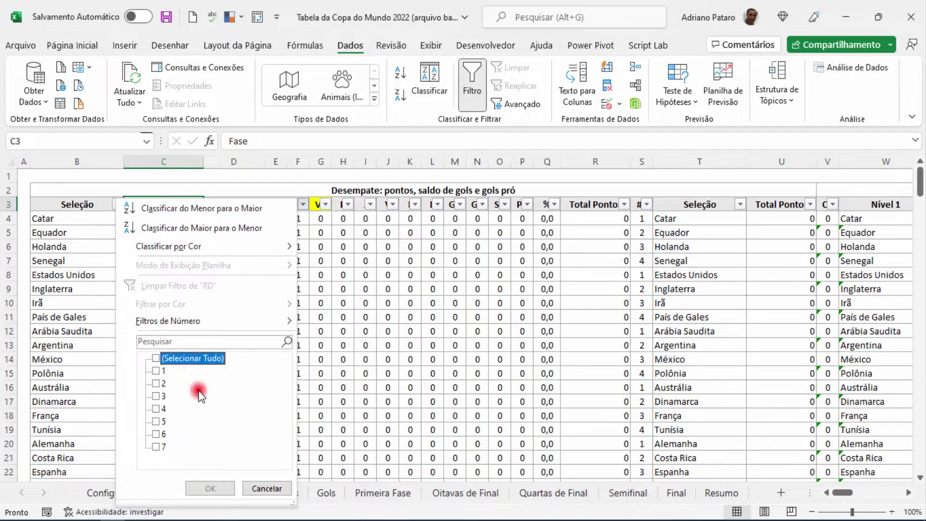
left_click(155, 396)
left_click(210, 489)
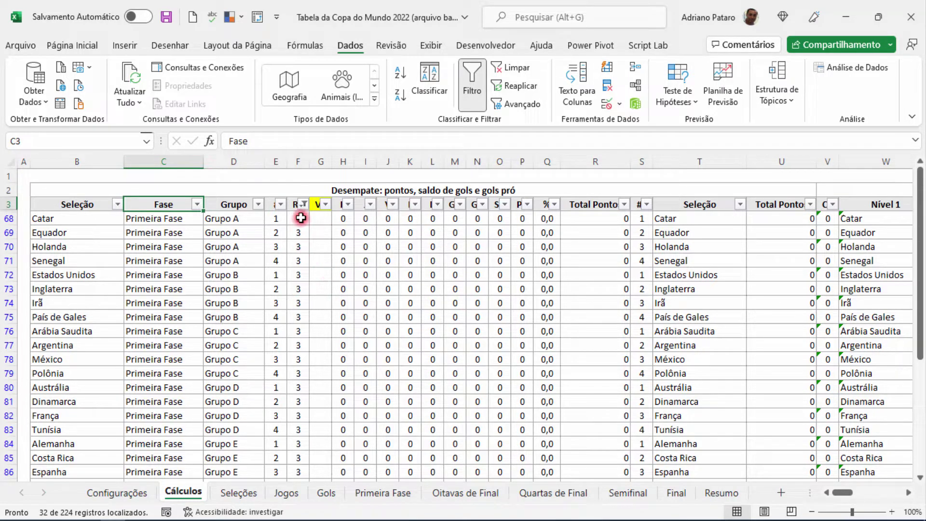
Step: Highlight the four Grupo A rows, 68 to 71, and view them across to the Sorteio and Classificação Final columns
left_click(28, 220)
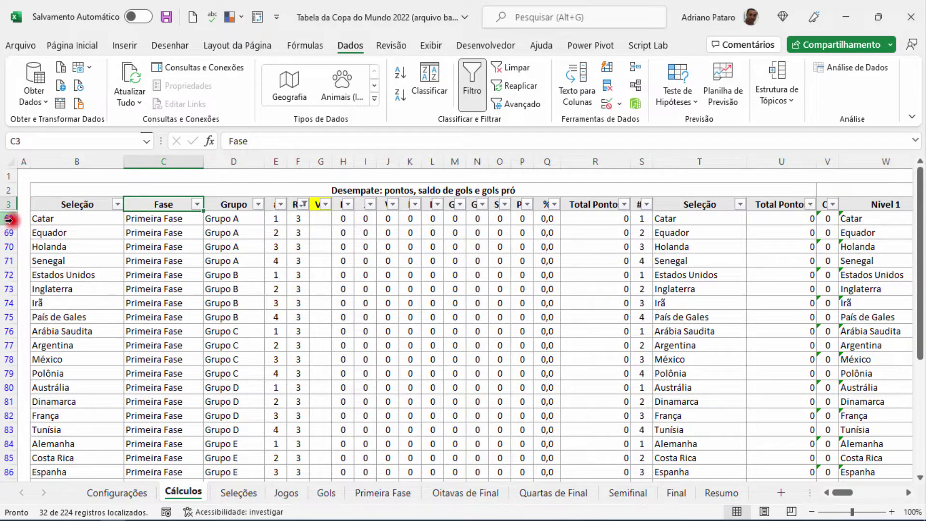
key("ctrl+shift+Right")
key("shift+Down")
key("shift+Down")
key("shift+Down")
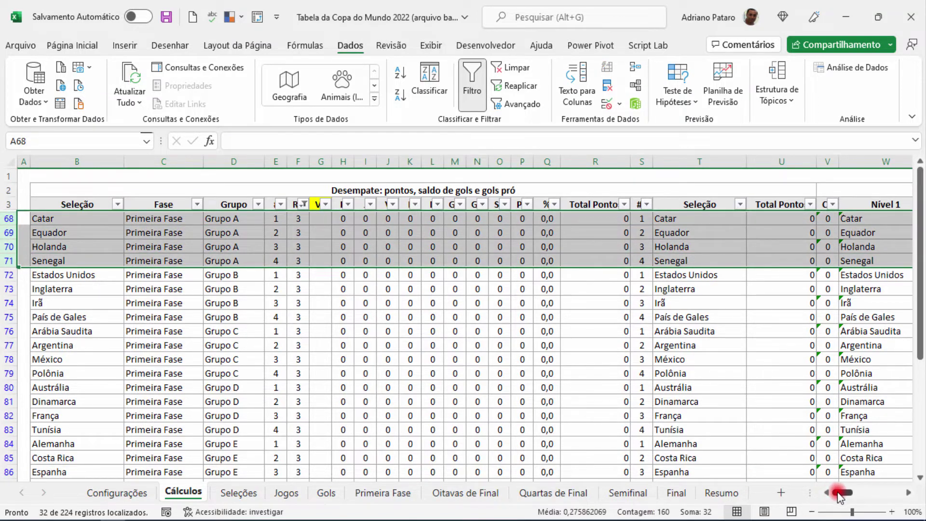
left_click_drag(840, 491, 873, 500)
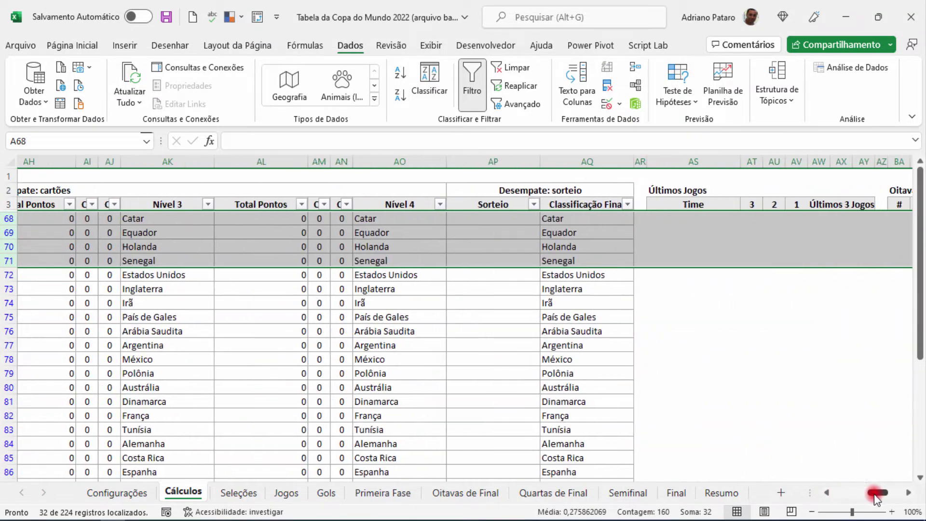
Step: Enter test draw results in the Sorteio column, cells AP68 to AP71: Holanda, Catar, Senegal and Equador
left_click(491, 234)
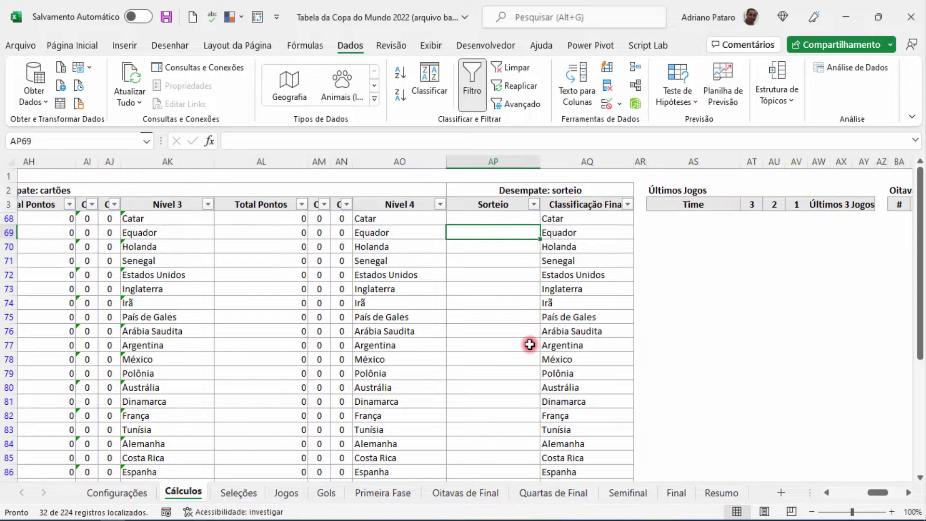
left_click(474, 219)
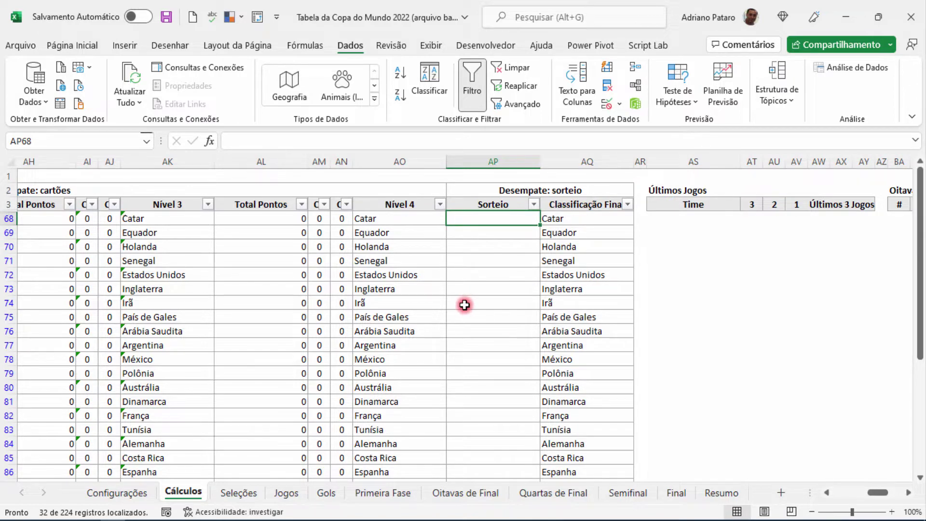
type("Holanda")
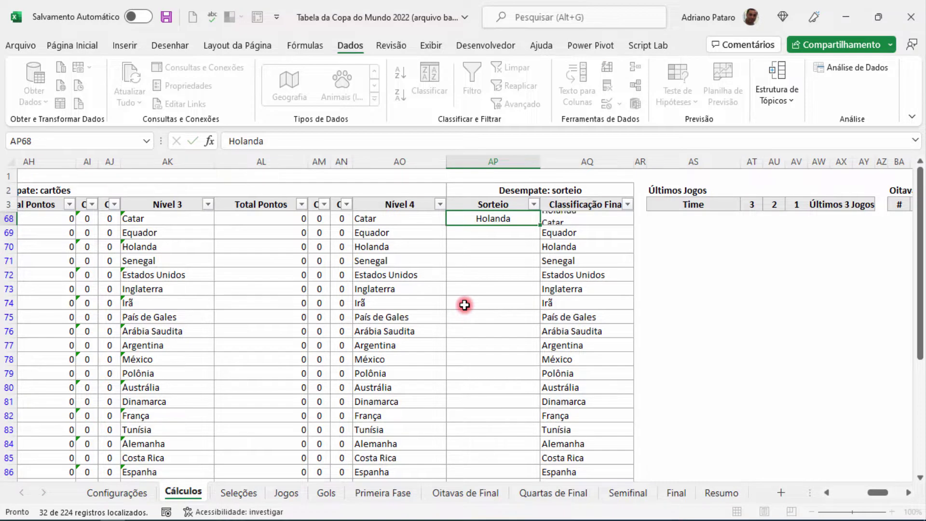
key("Return")
type("Catar")
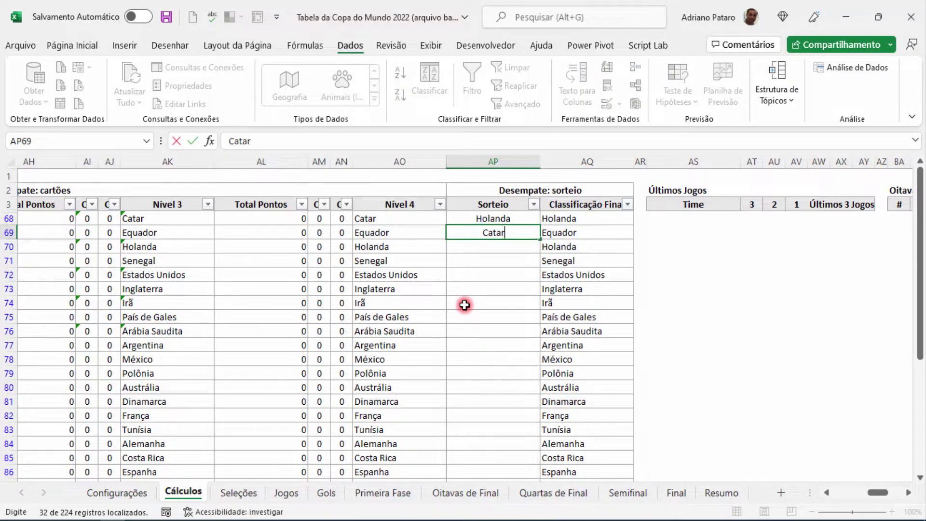
key("Return")
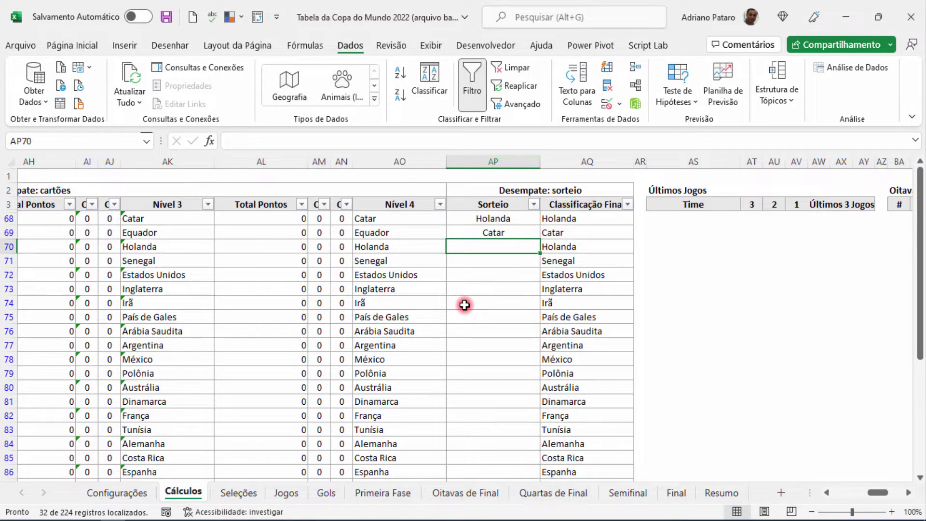
type("Senegal")
key("Return")
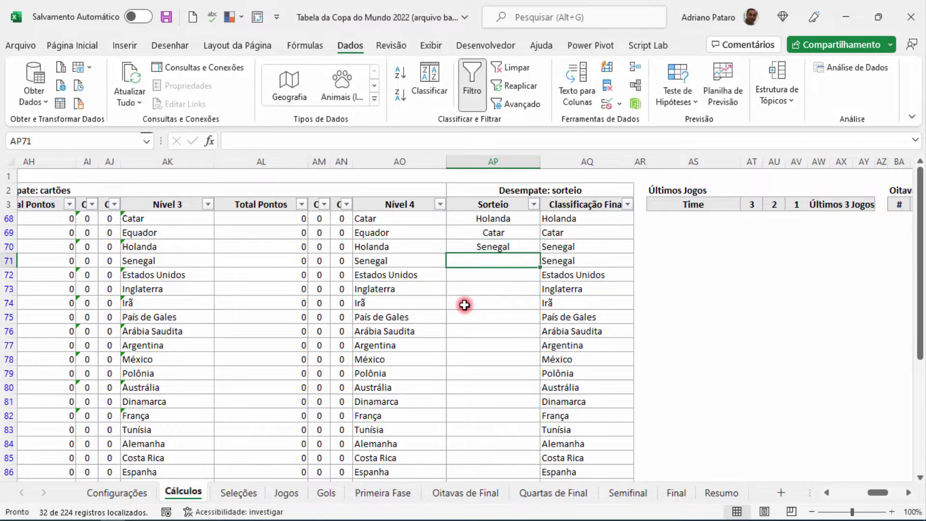
type("Equador")
key("Return")
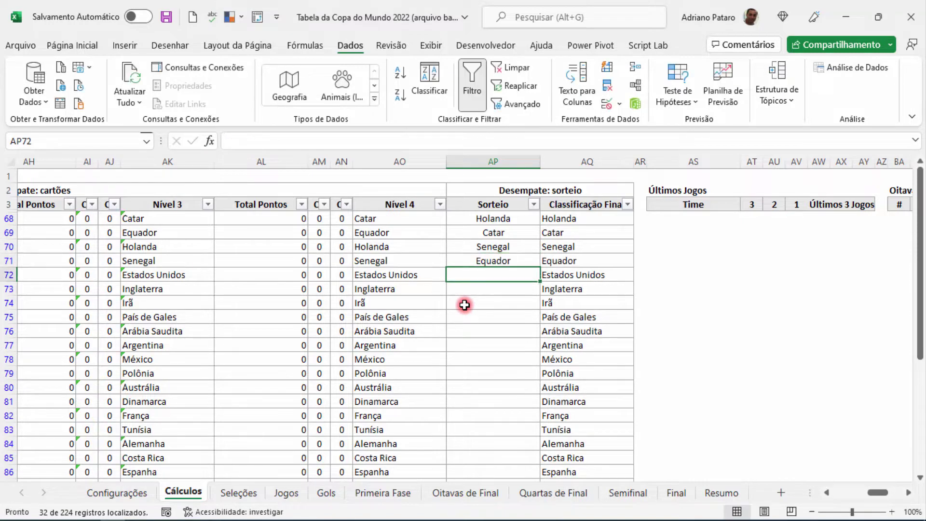
Step: Compare the test draw order in AP68:AP71 with Classificação Final in AQ68:AQ71, and clear the four Sorteio entries
left_click_drag(517, 217, 516, 258)
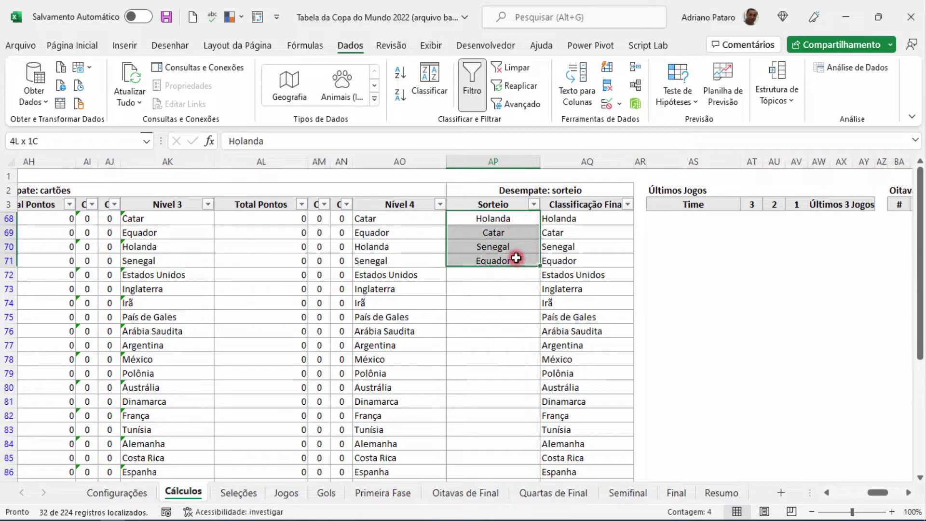
left_click_drag(565, 220, 587, 262)
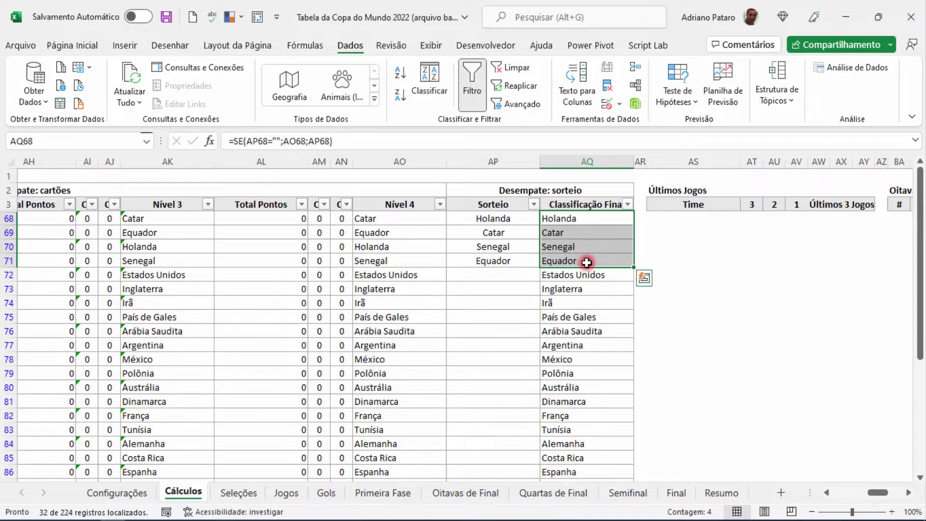
left_click_drag(505, 217, 509, 256)
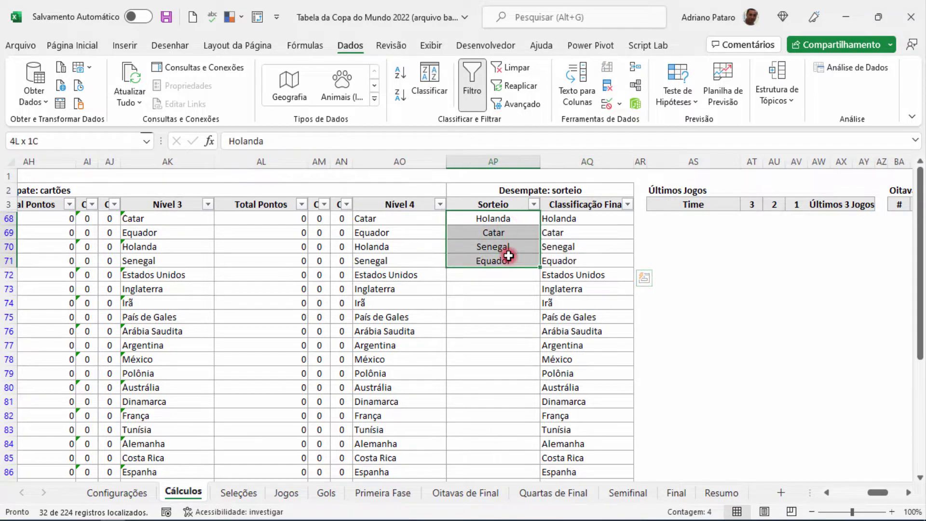
key("Delete")
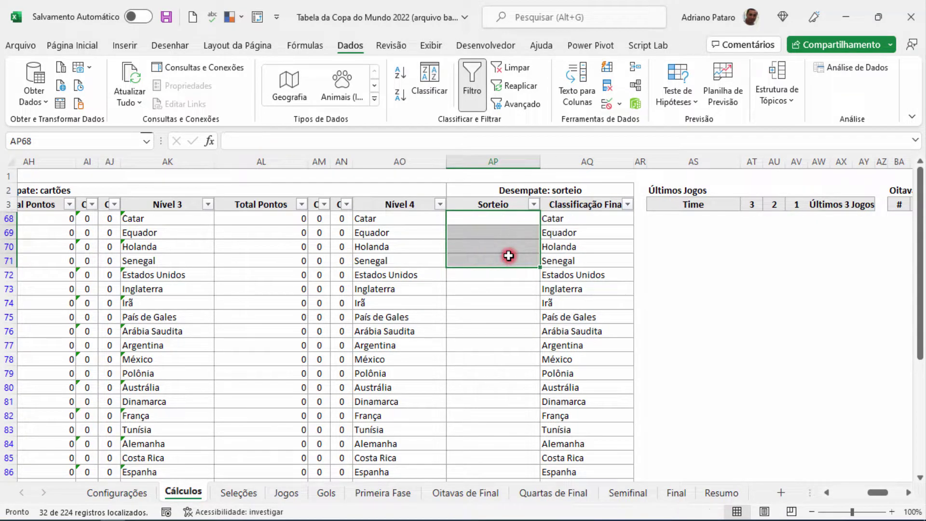
Step: Clear the RD filter to show all rows and turn off filtering on the calculations table's header row
left_click(404, 221)
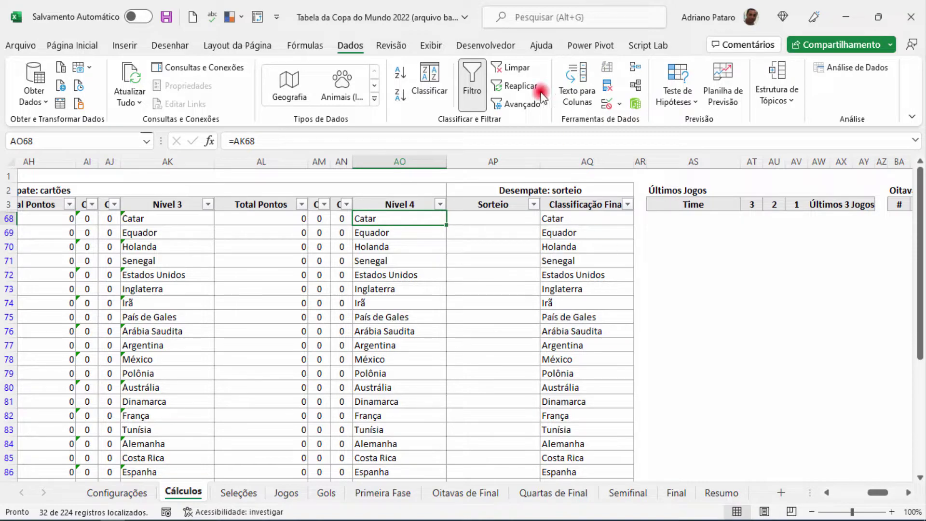
left_click(512, 69)
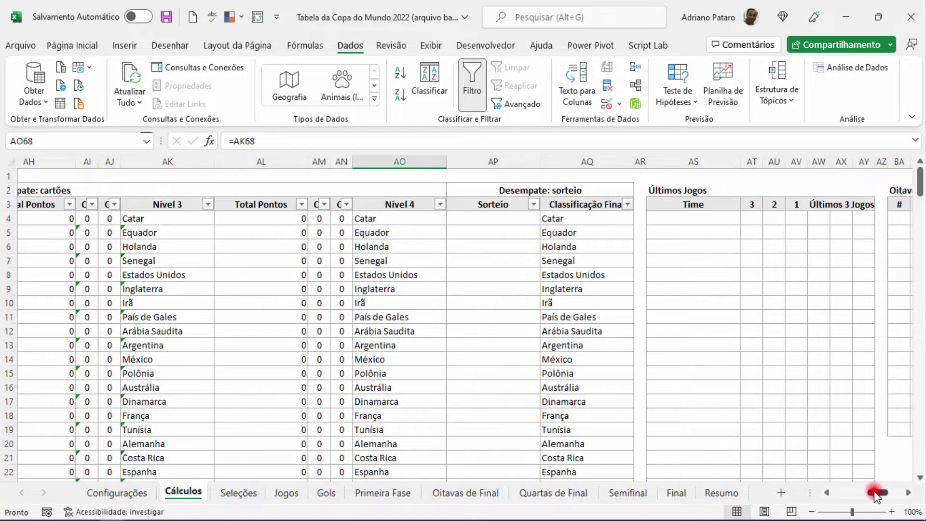
mouse_move(878, 493)
left_mouse_down()
mouse_move(842, 493)
mouse_move(878, 494)
left_mouse_up()
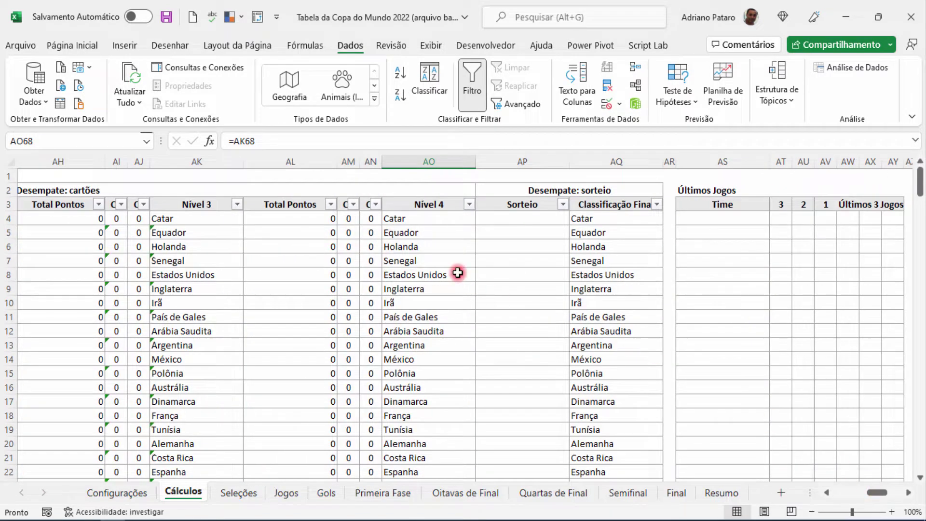
left_click(471, 77)
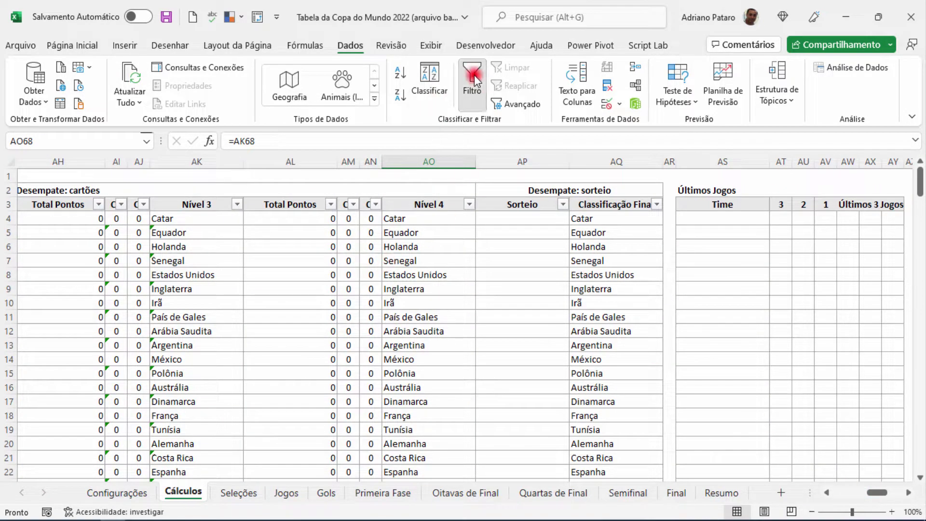
Step: Review the Classificação Final values from AQ4 down, and examine the VC column from its header to cell G36
left_click_drag(604, 221, 606, 329)
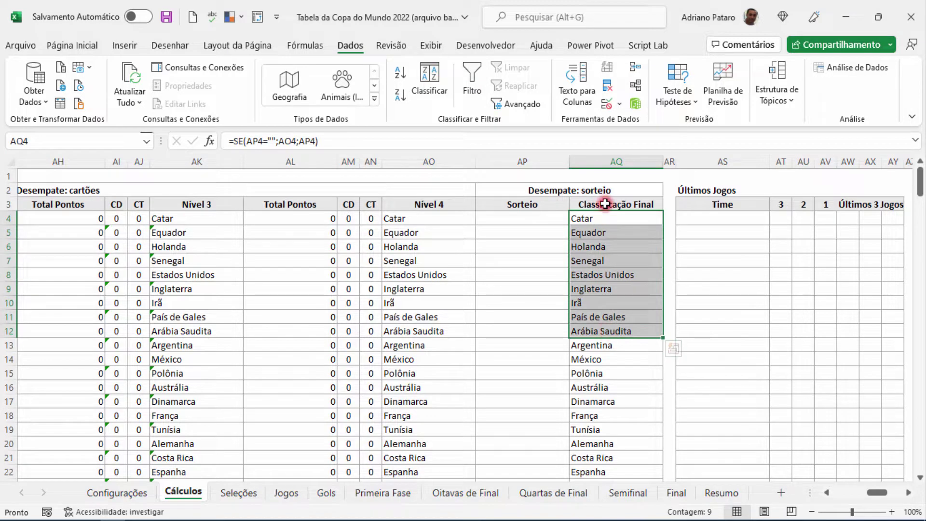
left_click_drag(610, 219, 655, 308)
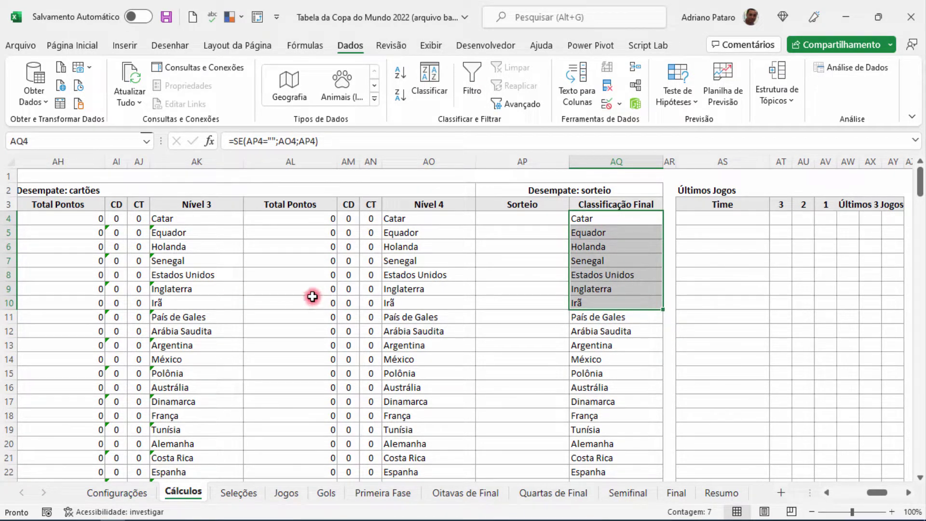
left_click(613, 218)
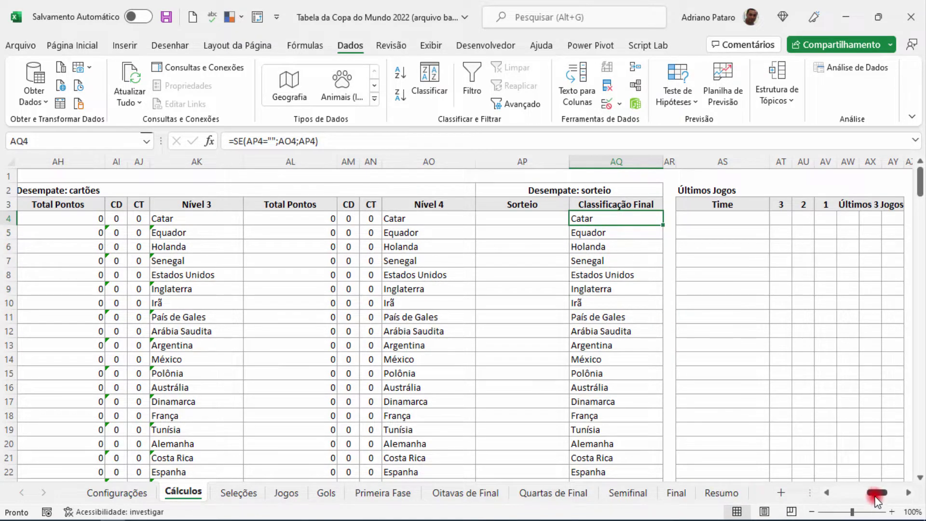
left_click_drag(879, 497, 840, 492)
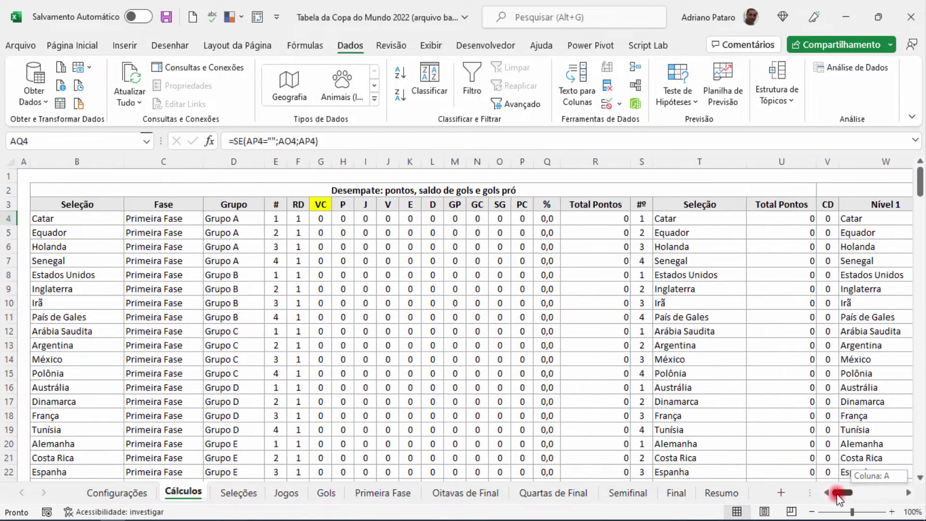
left_click(320, 204)
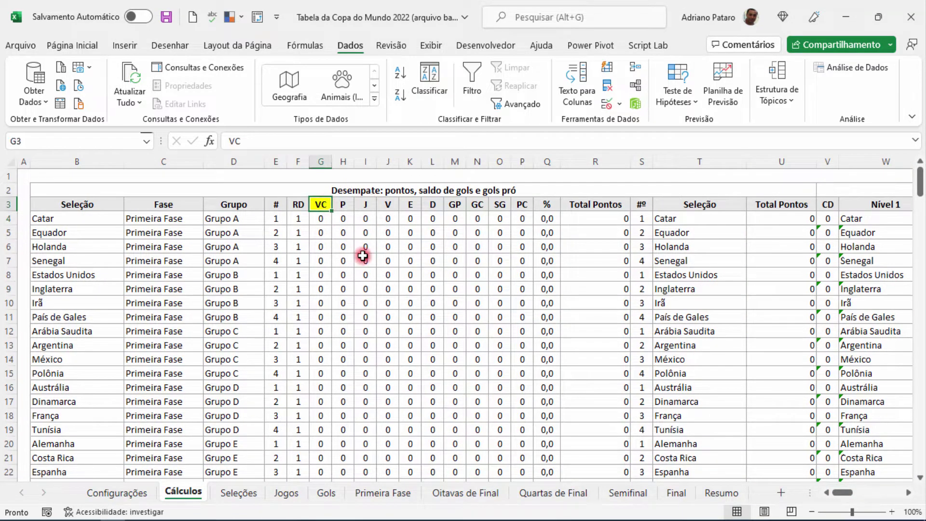
scroll(363, 255, "down", 9)
left_click(324, 287)
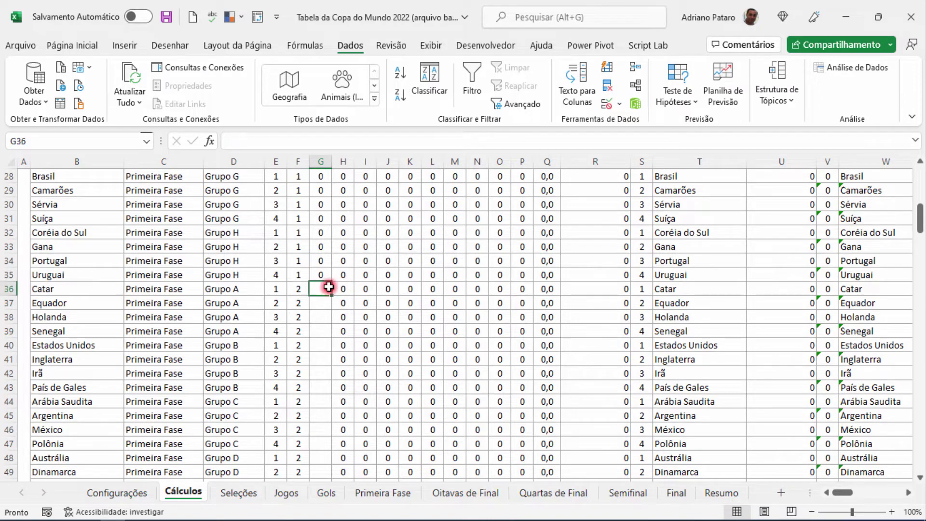
scroll(365, 342, "up", 4)
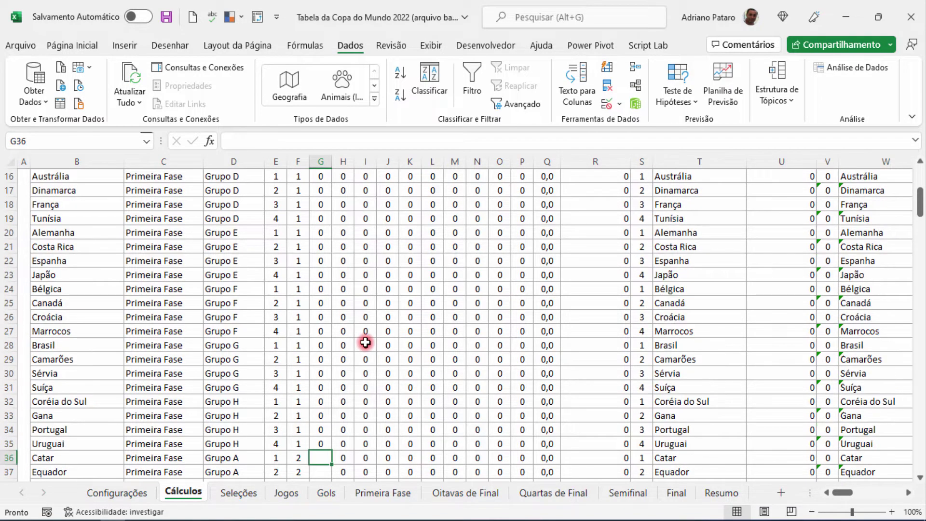
scroll(365, 342, "up", 5)
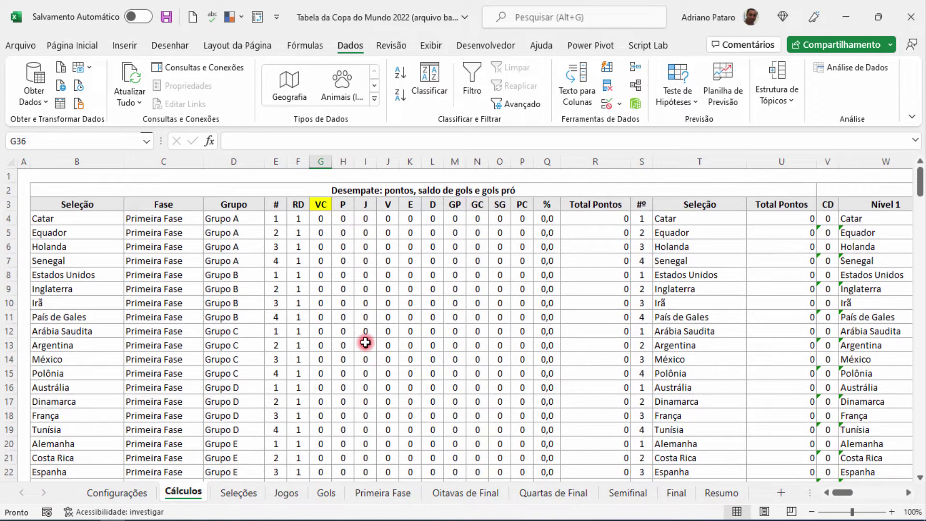
Step: Copy the formatting of the P header in H3 onto the yellow VC header in G3
left_click(323, 205)
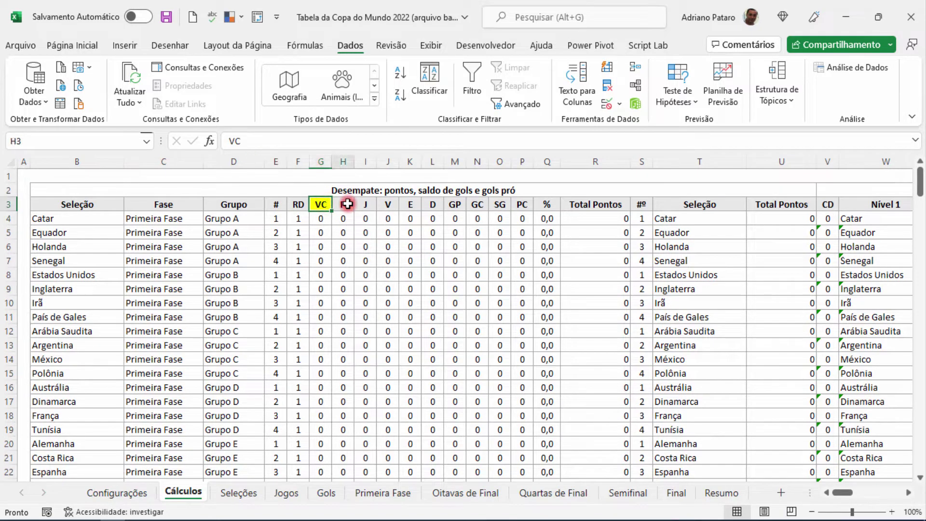
left_click(344, 205)
left_click(58, 46)
left_click(99, 103)
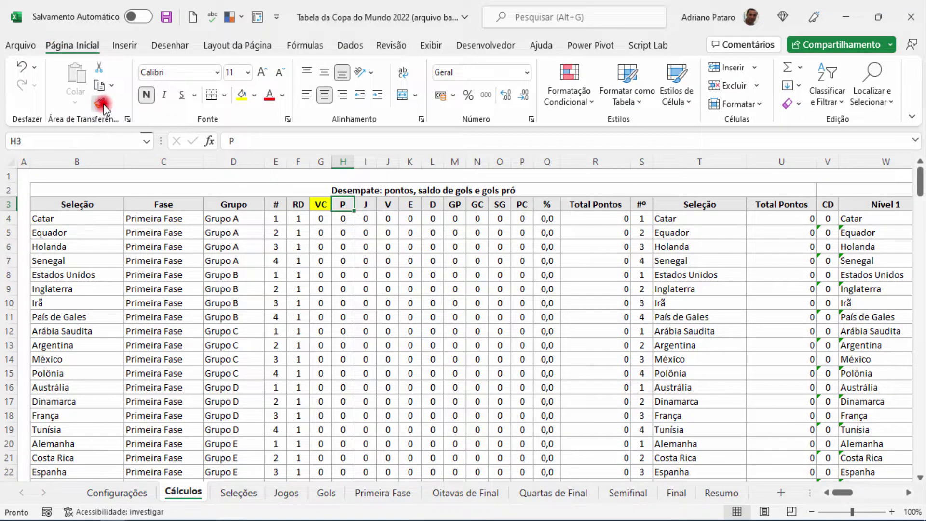
left_click(321, 205)
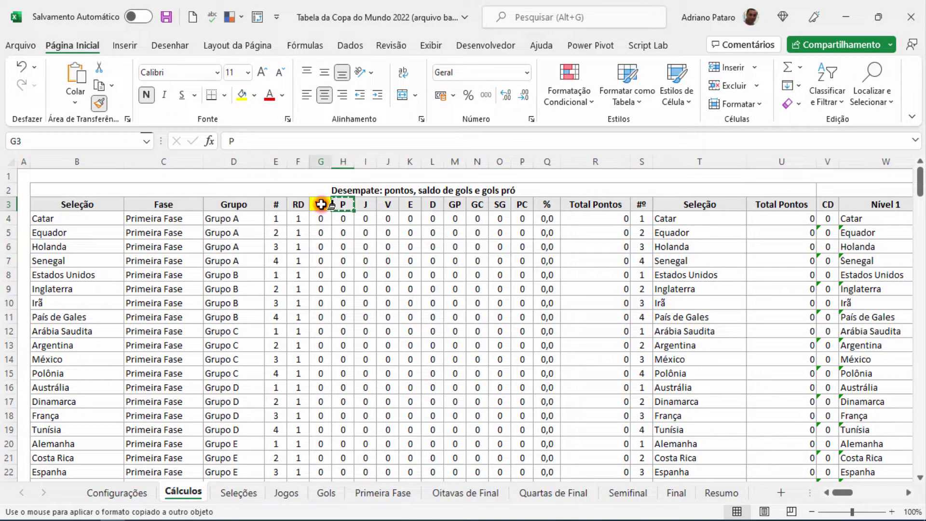
left_click(320, 248)
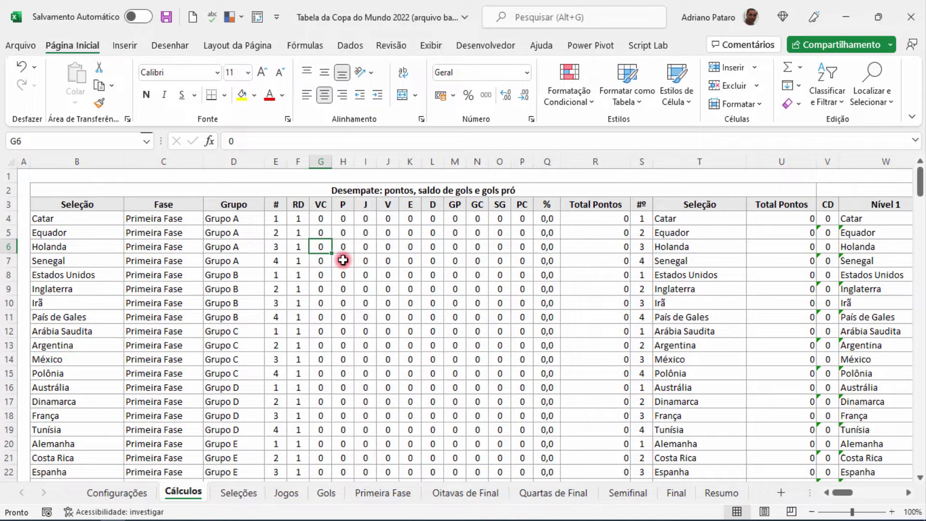
Step: Hide columns H through AO so that Sorteio and Classificação Final sit next to the VC column
mouse_move(847, 494)
left_mouse_down()
mouse_move(855, 494)
mouse_move(845, 494)
left_mouse_up()
left_click_drag(348, 162, 594, 158)
right_click(594, 159)
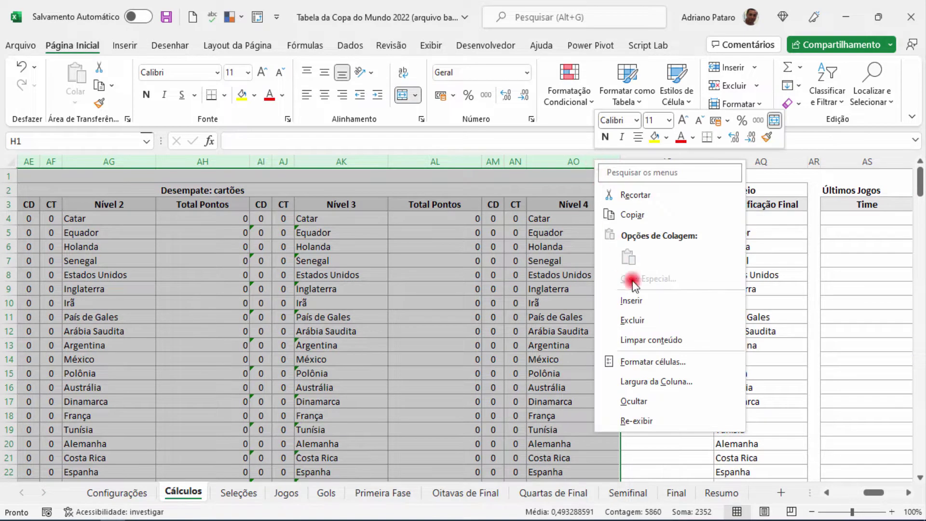
left_click(657, 401)
left_click(358, 330)
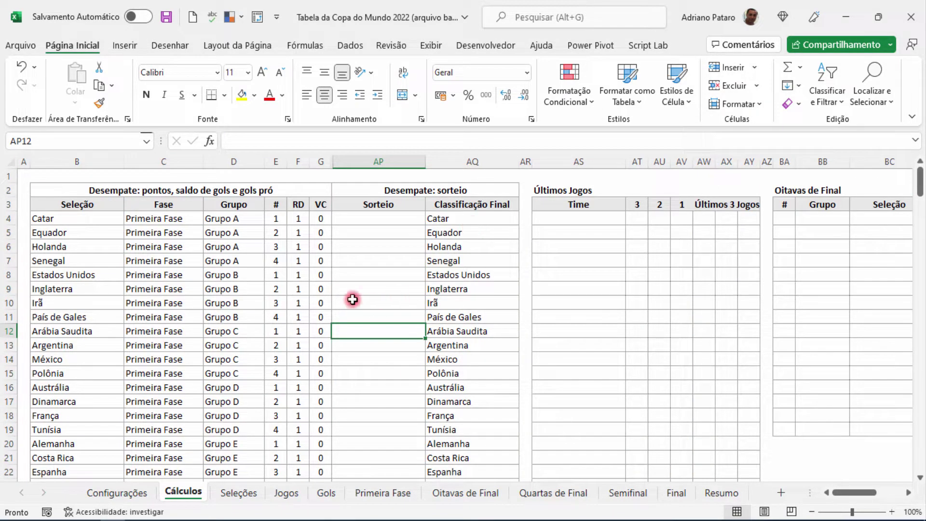
Step: Examine the VC column from G4 down to G36, along with the row 36 data in columns B to F
left_click(318, 218)
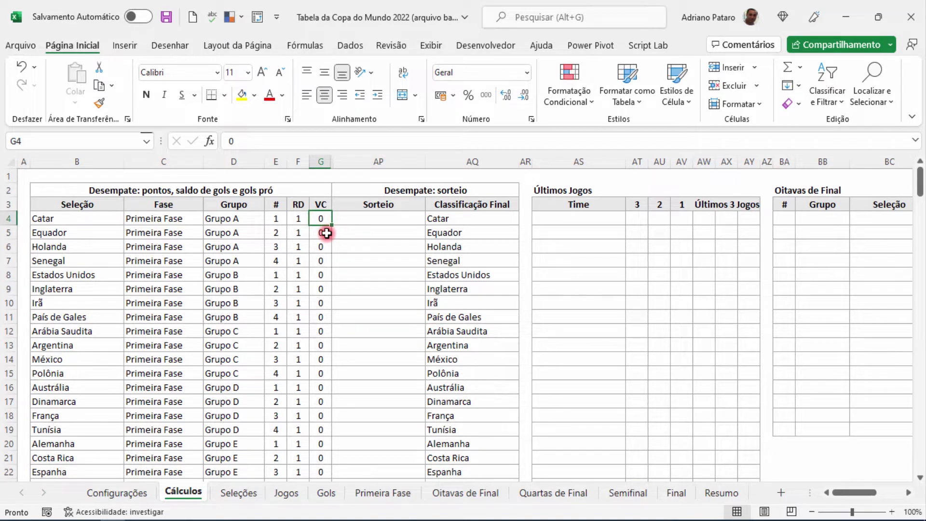
scroll(327, 233, "down", 8)
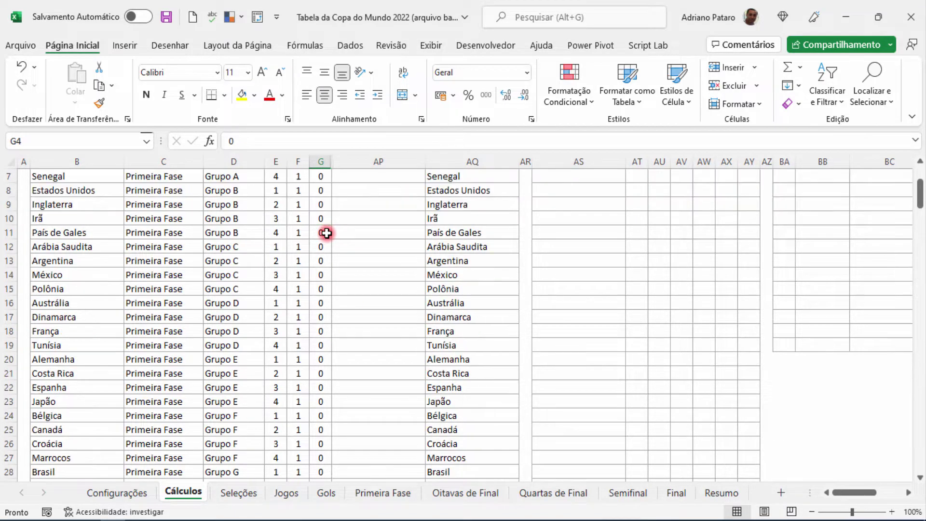
left_click(324, 330)
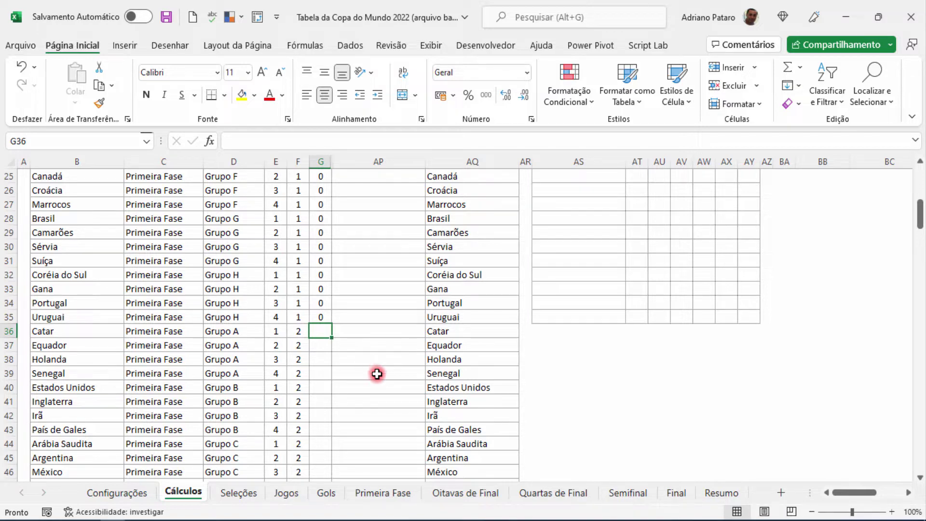
left_click_drag(62, 334, 302, 332)
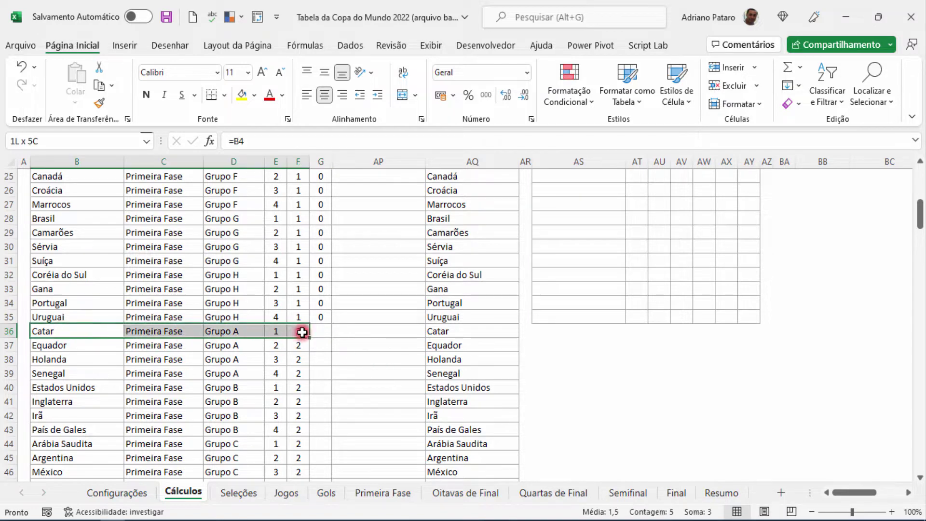
left_click(321, 332)
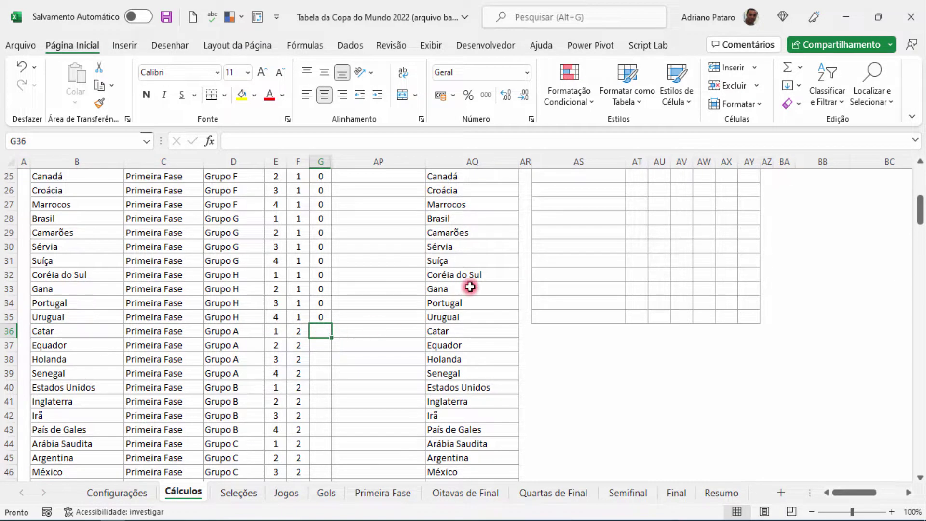
scroll(468, 287, "up", 8)
scroll(437, 253, "down", 8)
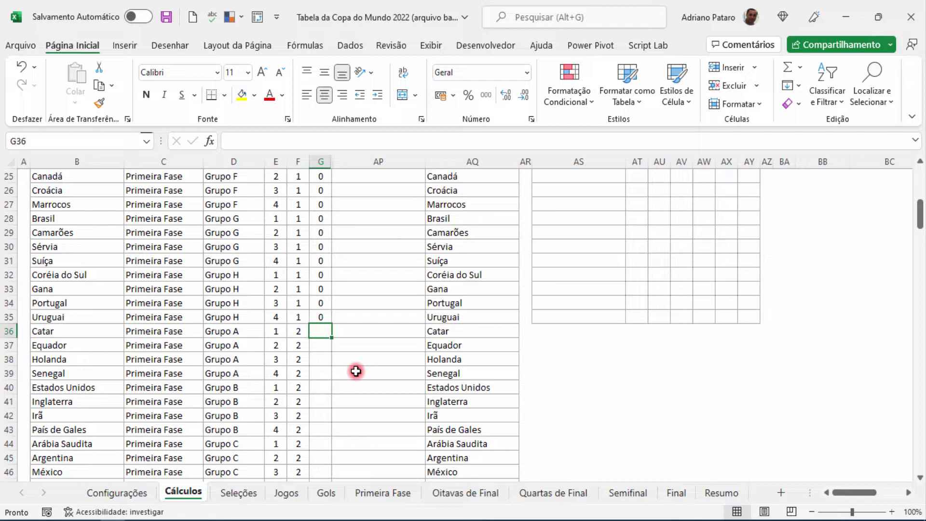
Step: Start a CORRESP formula in G36 using B36 as the lookup value
type("=C")
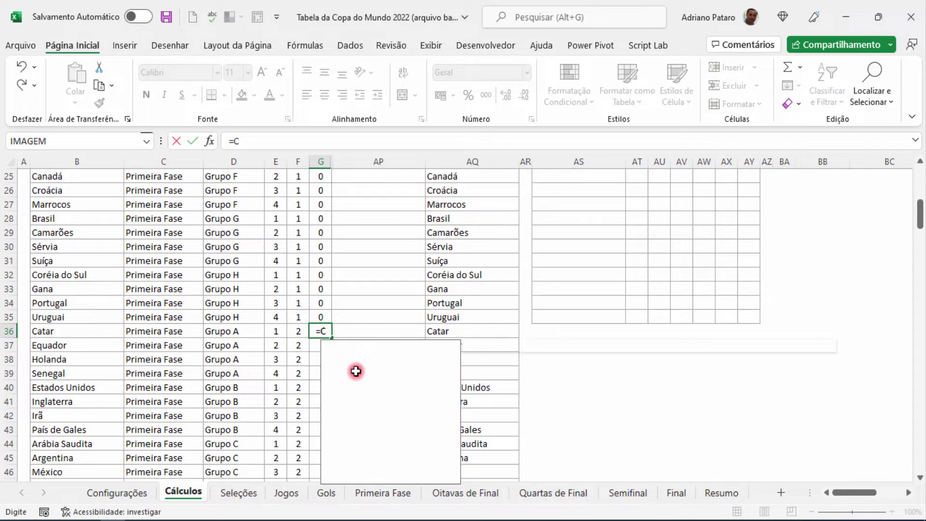
type("ORRESP(")
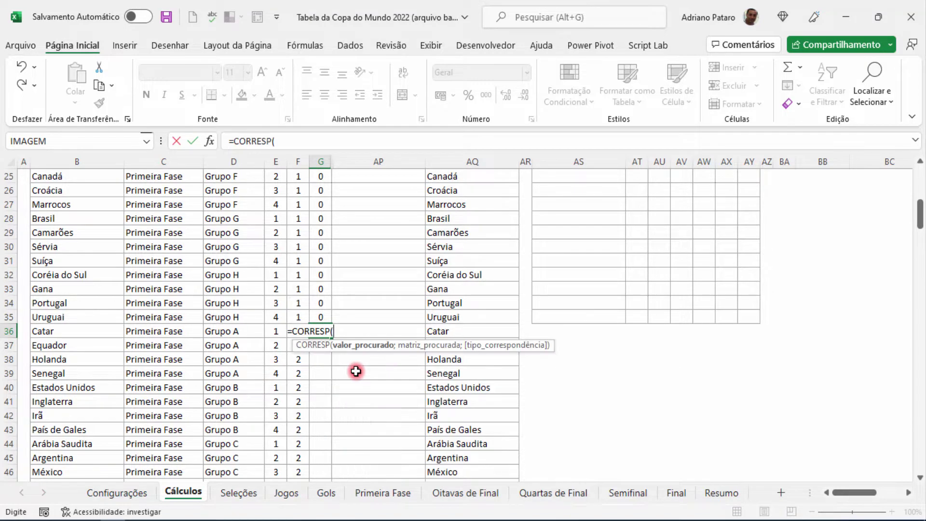
type(")")
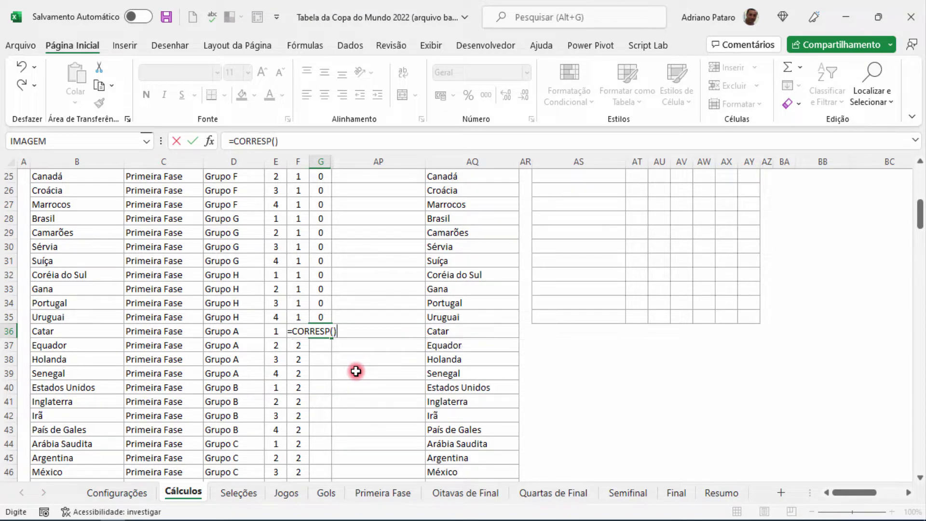
left_click(209, 141)
left_click_drag(440, 261, 525, 236)
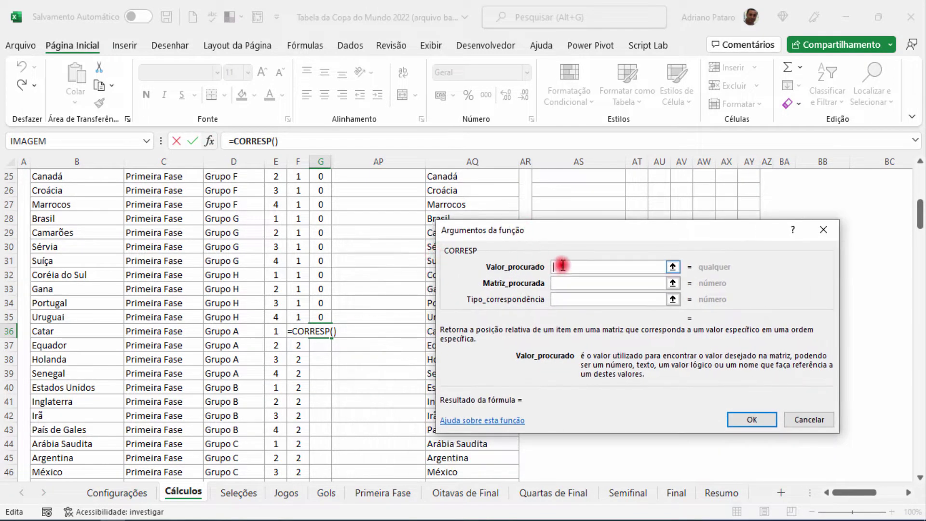
left_click(91, 334)
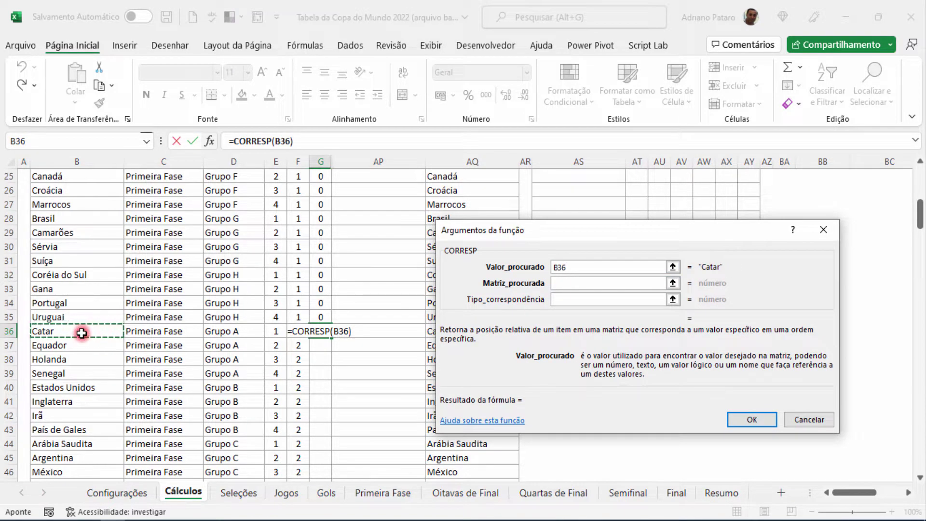
Step: Complete the CORRESP in G36 with the absolute lookup range $AQ$4:$AQ$7 and match type 0
left_click(576, 284)
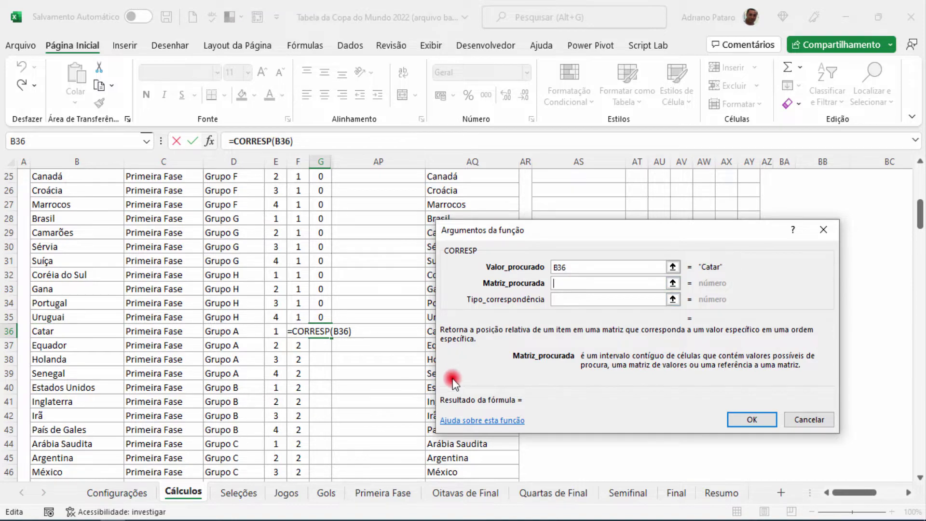
scroll(453, 379, "up", 8)
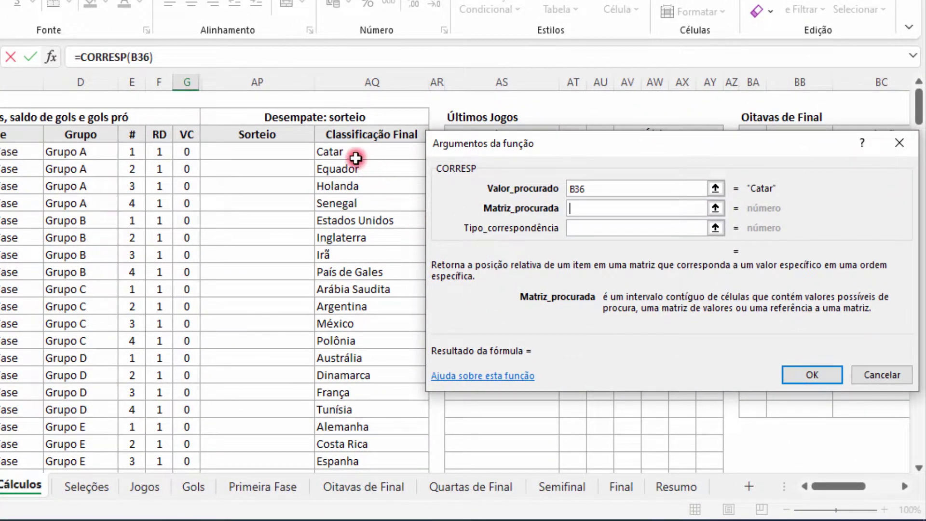
left_click_drag(356, 156, 354, 195)
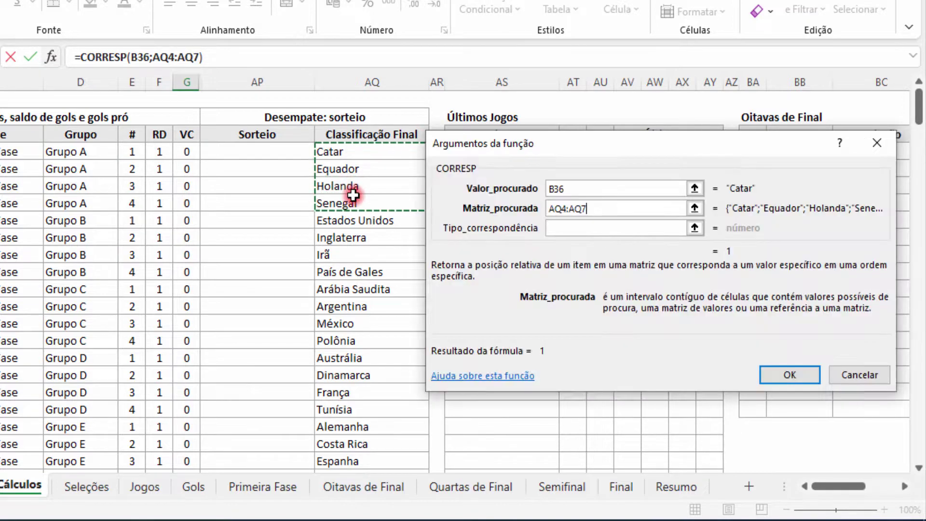
left_click(575, 210)
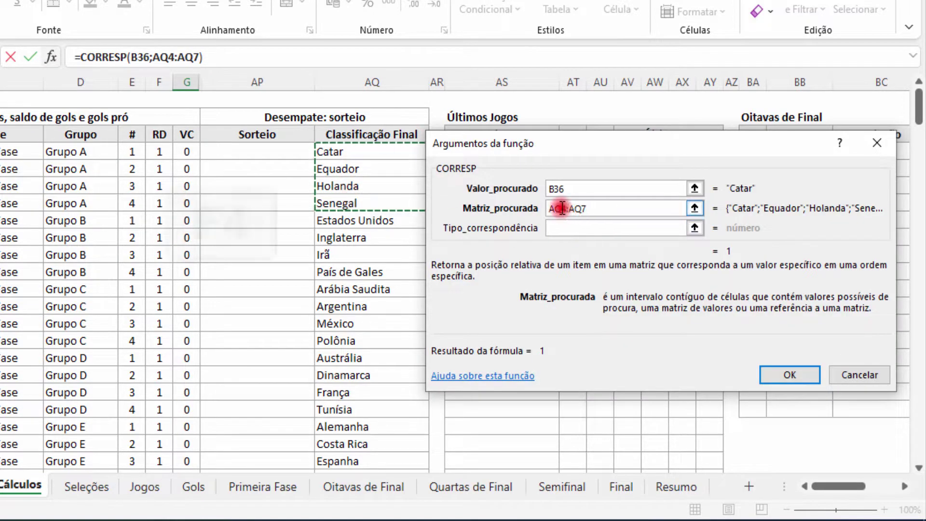
key("F4")
left_click(593, 210)
key("F4")
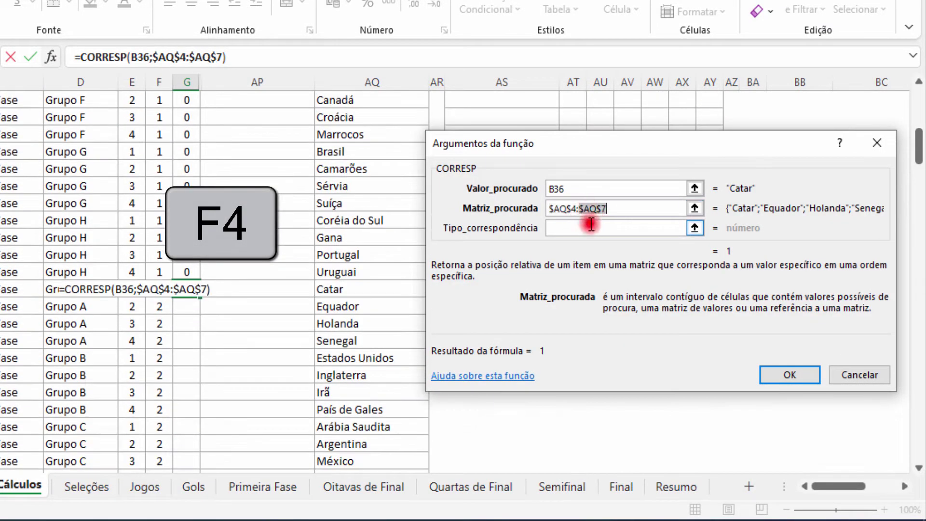
left_click(596, 228)
type("0")
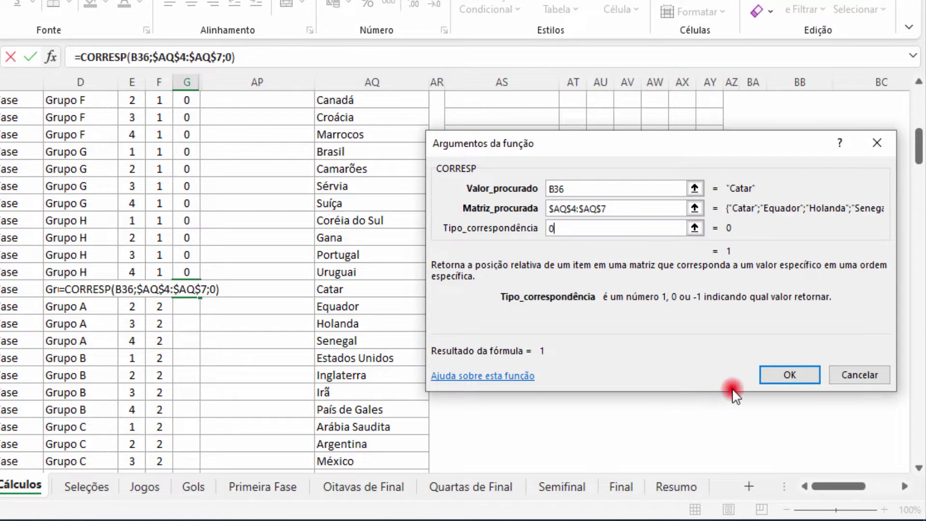
left_click(771, 376)
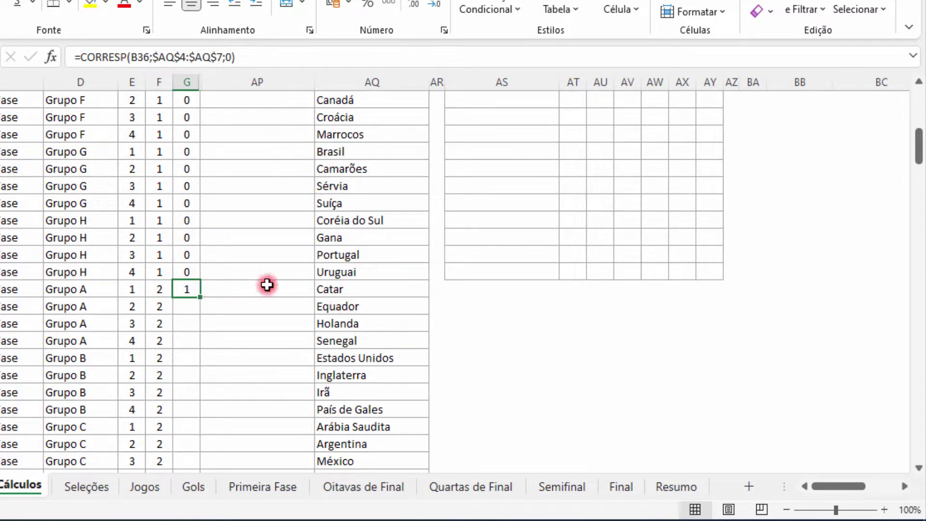
Step: Extend the G36 formula by subtracting a second CORRESP that looks up B36
left_click(253, 58)
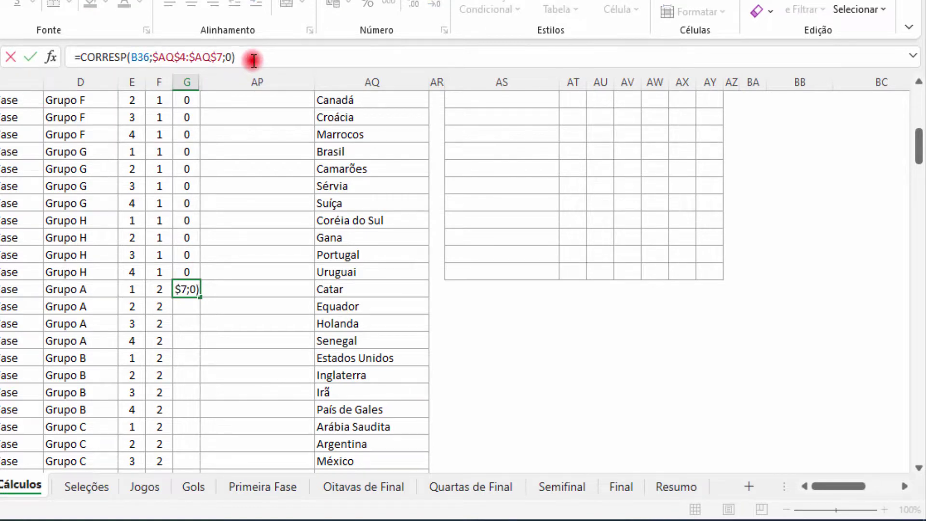
type("-CORR")
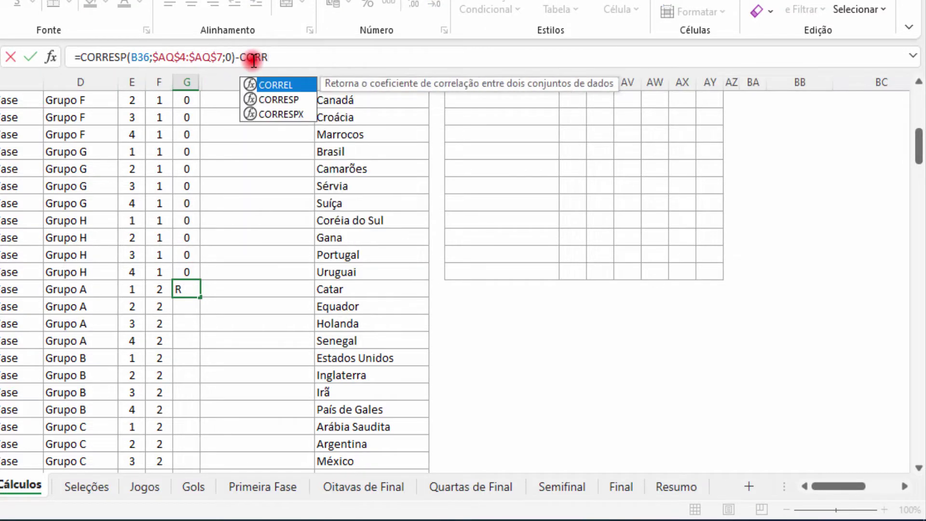
double_click(298, 101)
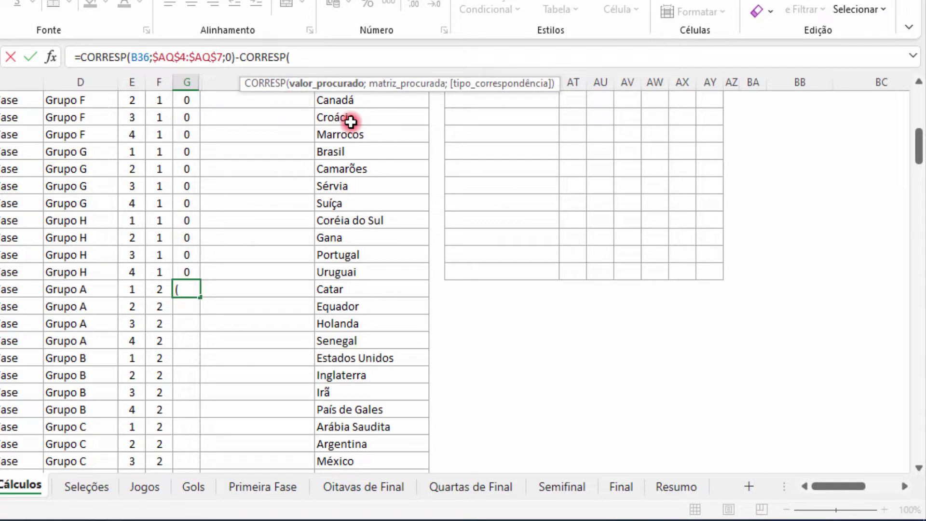
left_click(53, 60)
left_click(111, 58)
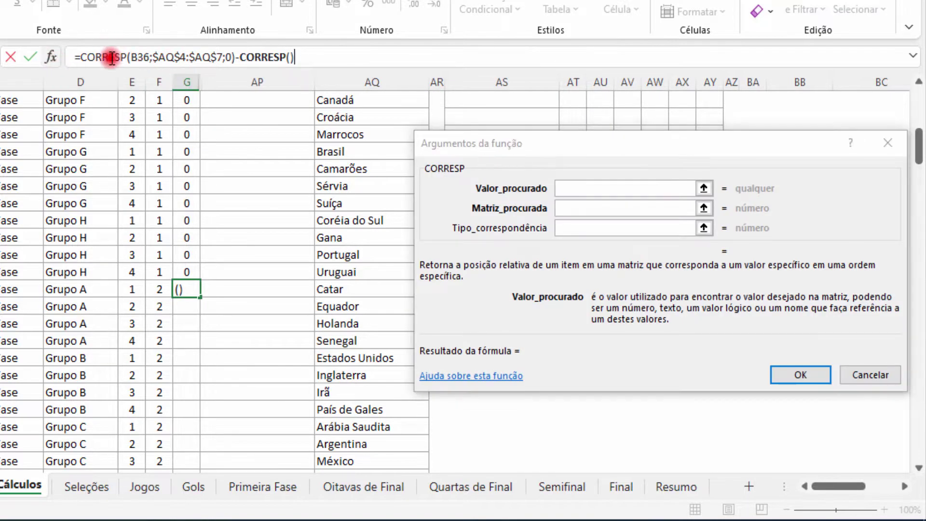
left_click(261, 57)
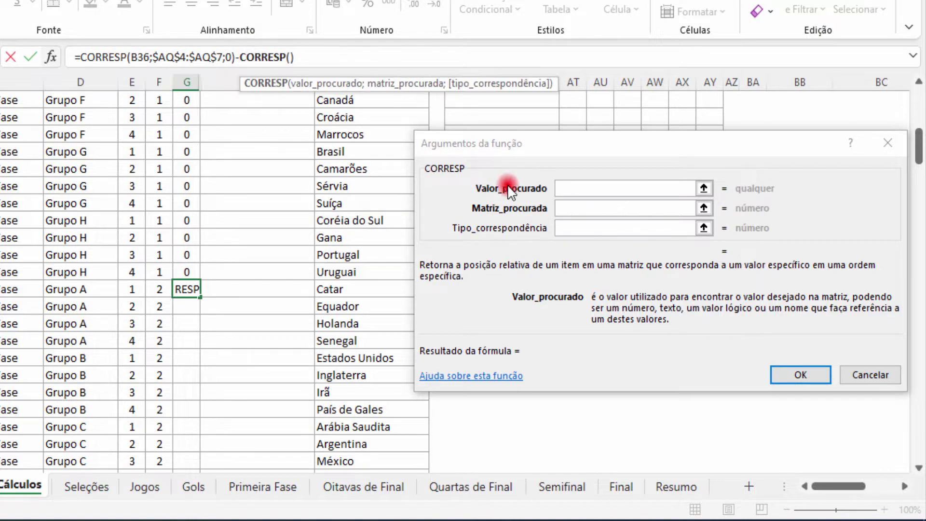
left_click(570, 187)
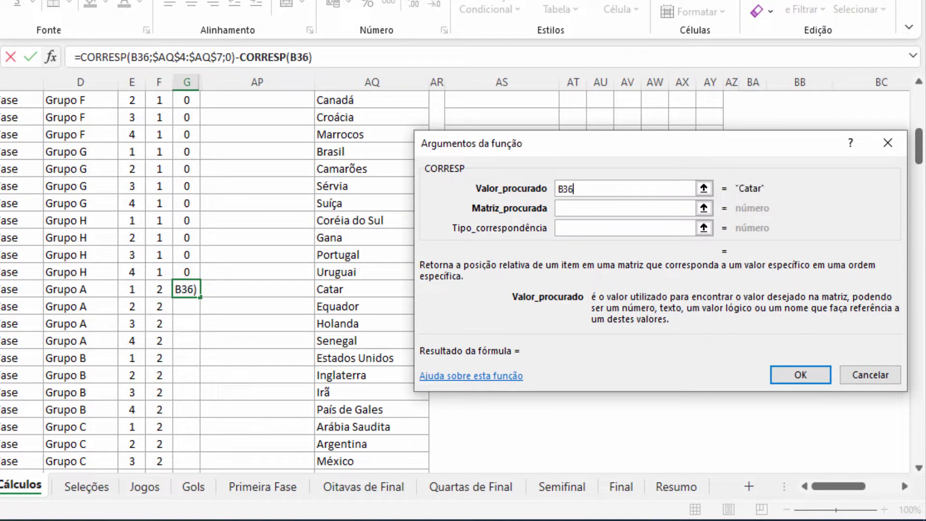
Step: Complete the second CORRESP with range $AQ$36:$AQ$39 and match type 0, and fill the G36 formula down to G39
left_click(622, 209)
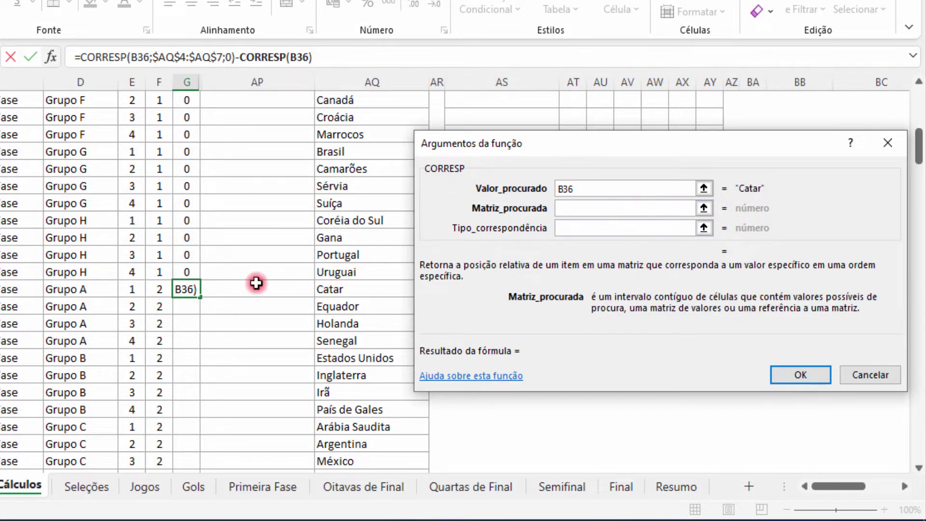
left_click_drag(338, 288, 345, 341)
key("F4")
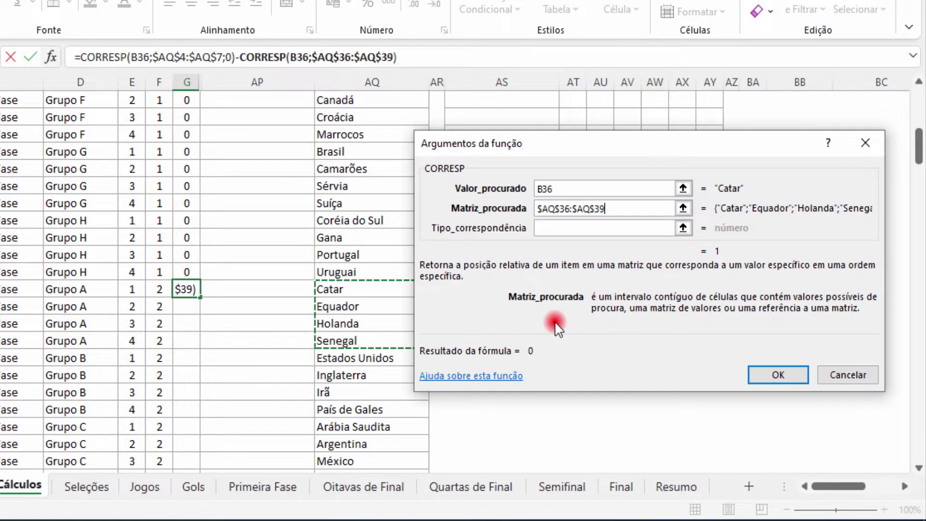
left_click(589, 230)
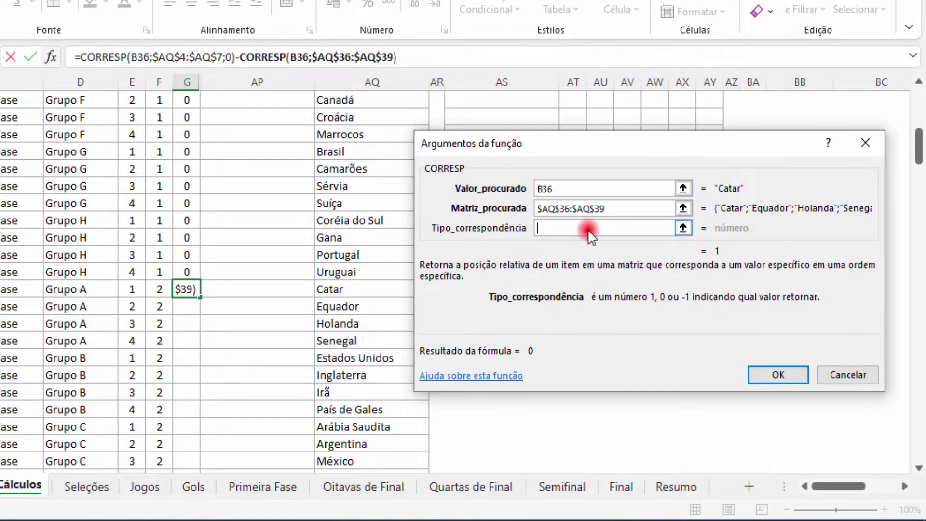
type("0")
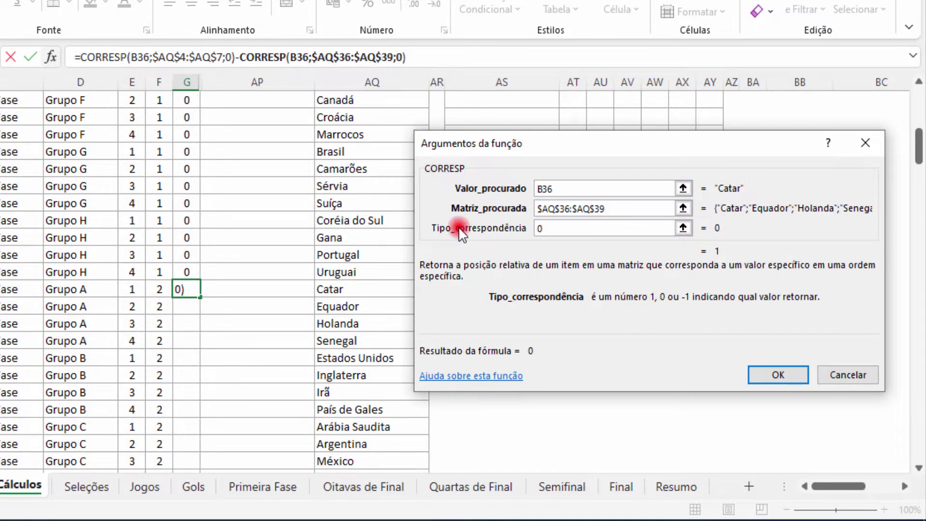
left_click(778, 377)
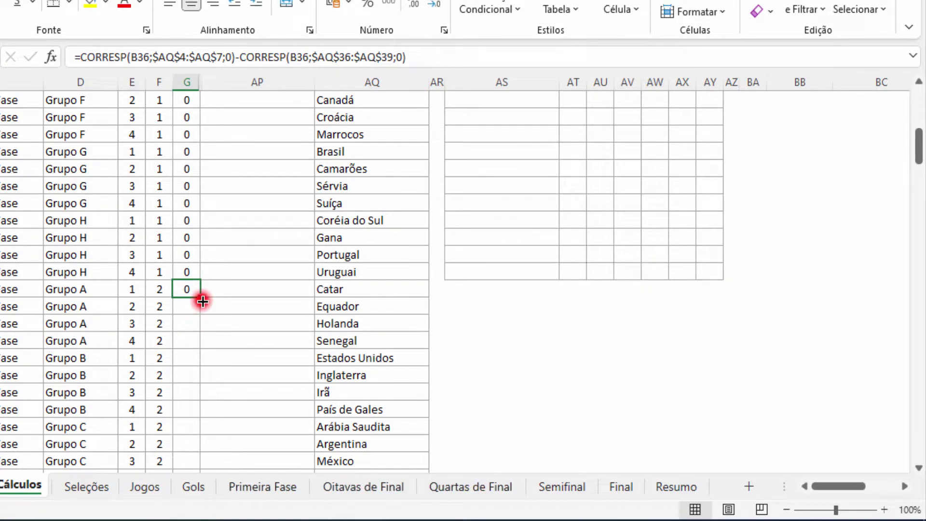
left_click_drag(200, 297, 199, 343)
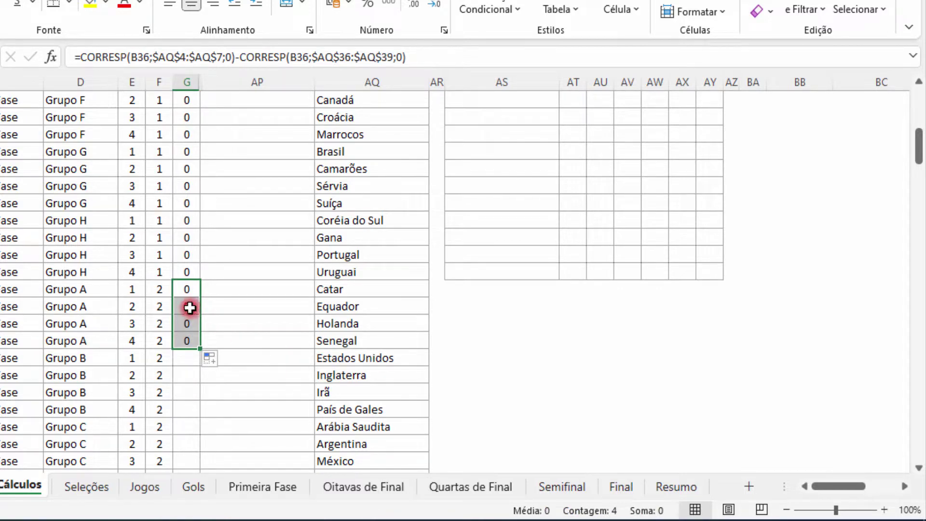
Step: Inspect the copied formulas in G37, G38 and G39 and the Classificação Final ranges they reference for rounds 1 and 2
double_click(190, 306)
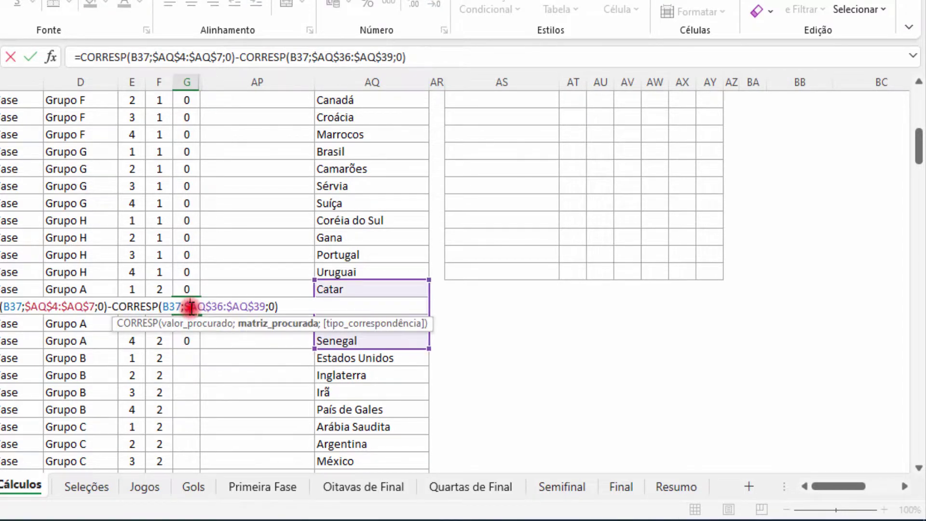
key("Escape")
double_click(187, 320)
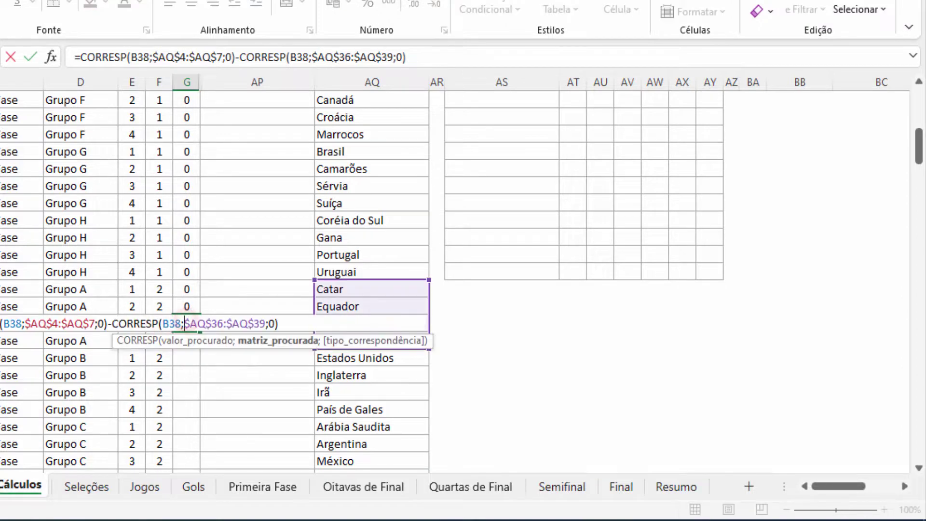
key("Escape")
double_click(188, 341)
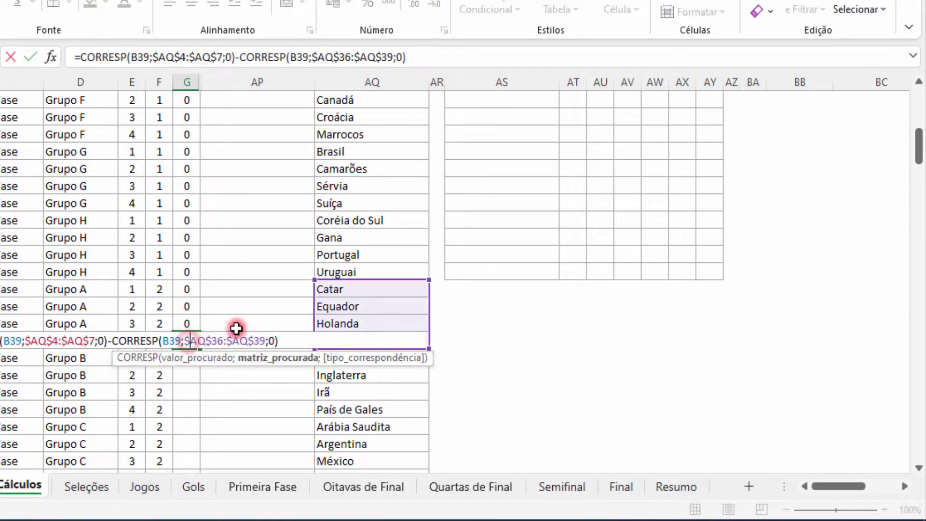
scroll(364, 322, "up", 8)
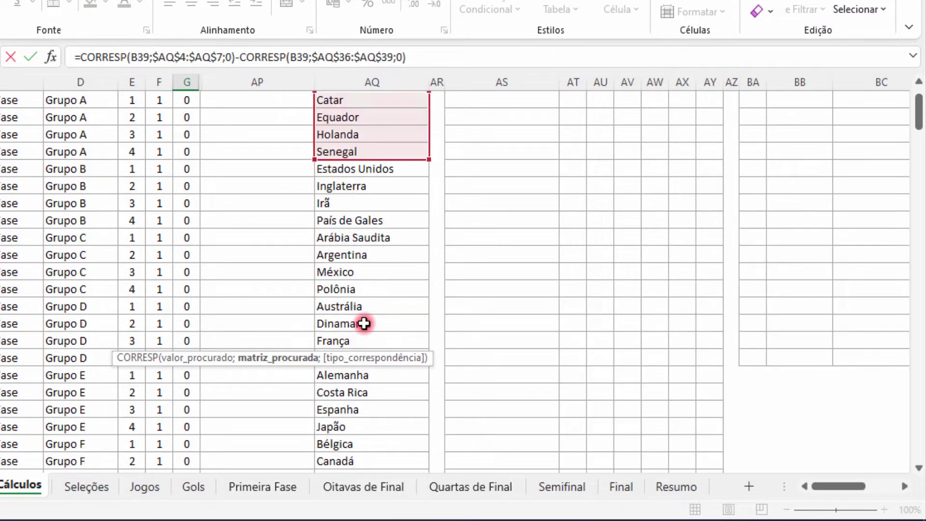
scroll(371, 295, "down", 7)
scroll(355, 302, "down", 2)
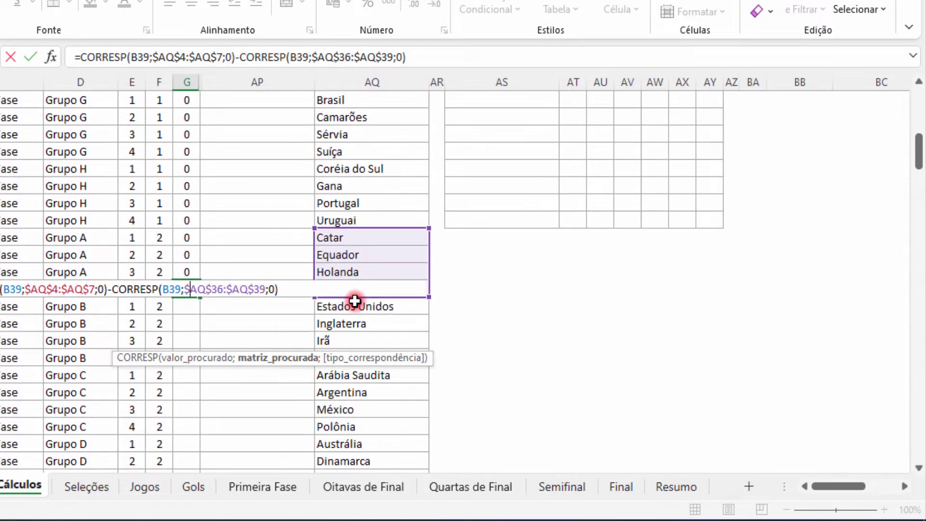
key("ctrl+Return")
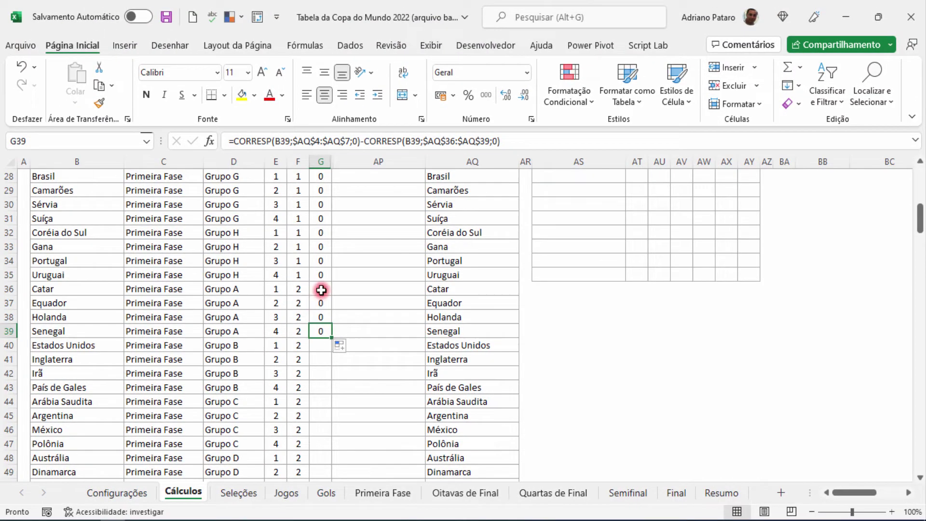
Step: Replace every $ with nothing in the G36:G39 formulas to make their references relative
left_click_drag(321, 290, 323, 329)
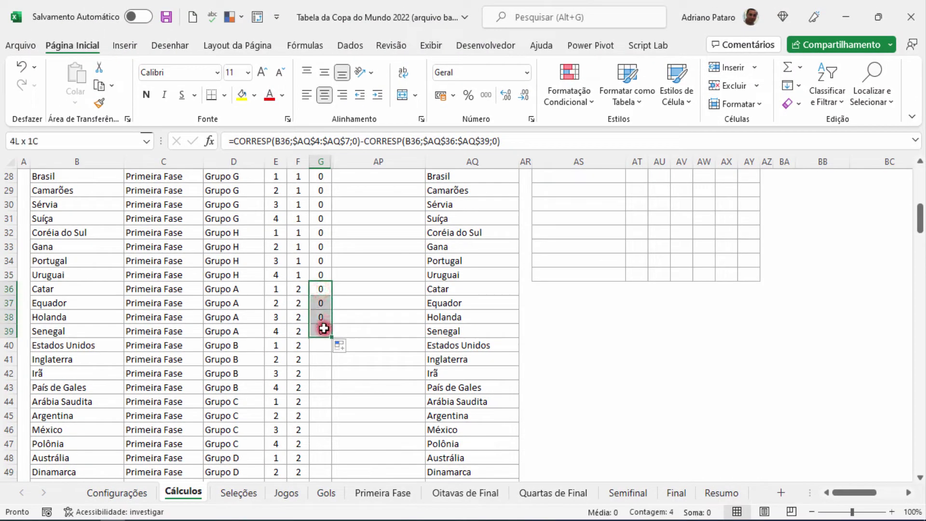
left_click(872, 96)
left_click(871, 142)
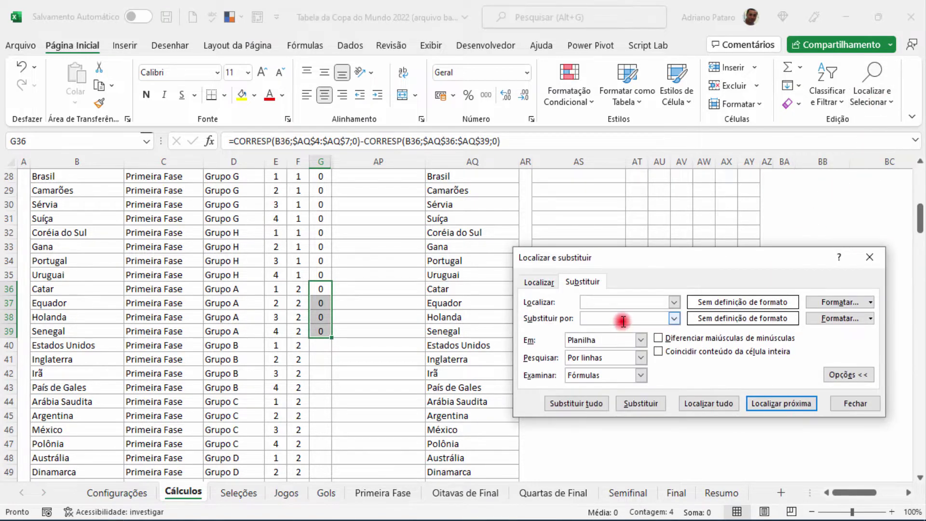
type("$")
left_click(588, 407)
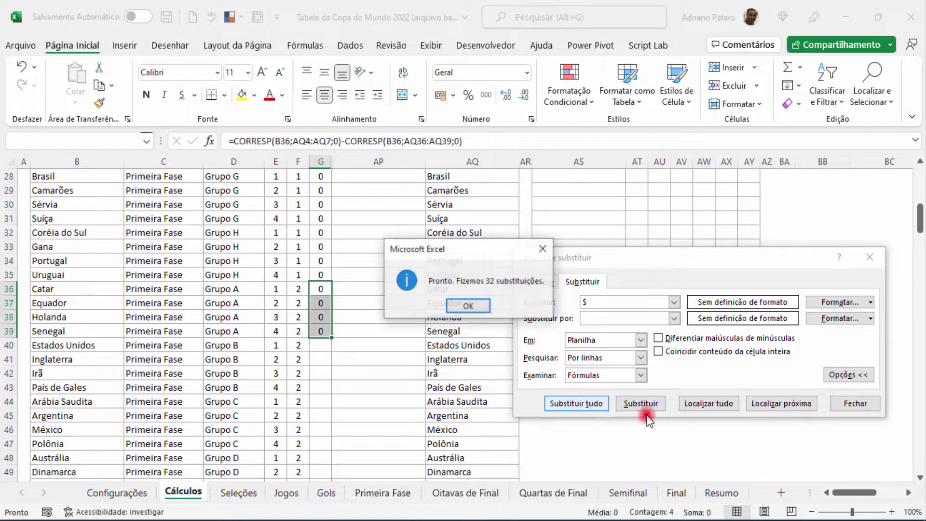
left_click(469, 305)
left_click(855, 406)
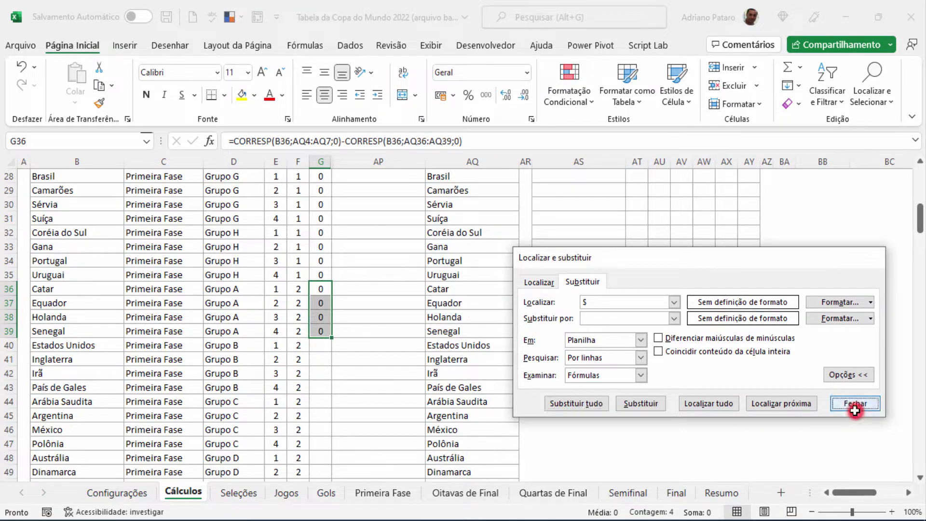
Step: Copy the G36:G39 formulas into column G for round 2 Grupos B, C, D and E, rows 40 to 55
key("ctrl+c")
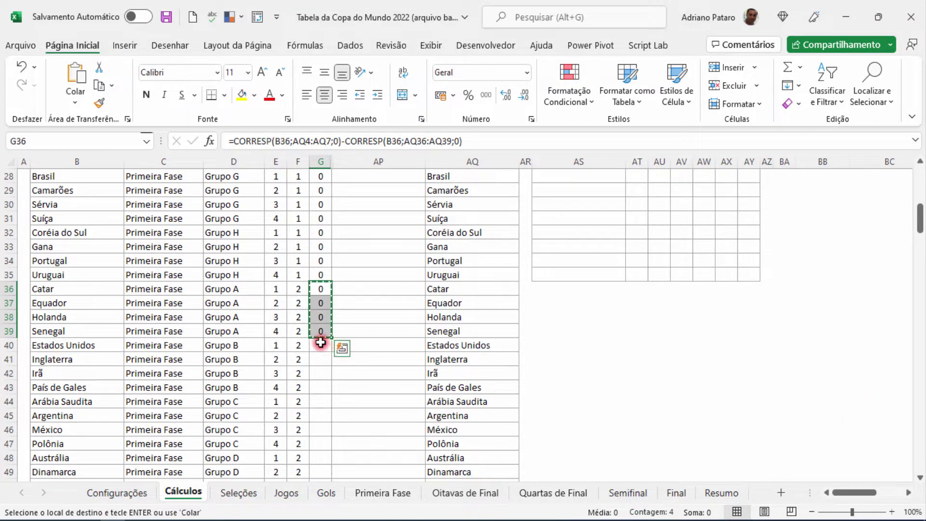
left_click_drag(320, 344, 320, 388)
key("ctrl+v")
left_click(326, 402)
key("ctrl+v")
scroll(347, 419, "down", 3)
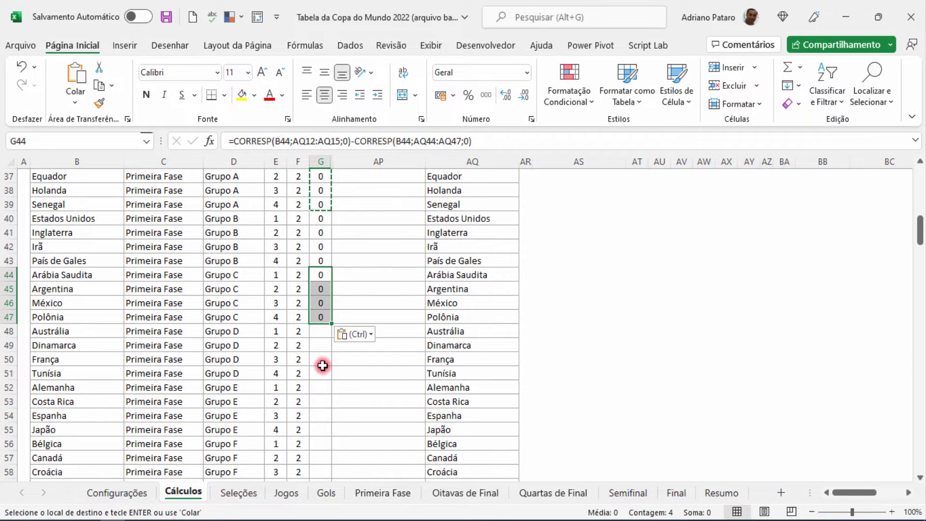
left_click(321, 331)
key("ctrl+v")
left_click(325, 388)
key("ctrl+v")
Step: Paste the copied VC formulas into column G for round 2 Grupos F, G and H, rows 56 to 67
scroll(352, 420, "down", 2)
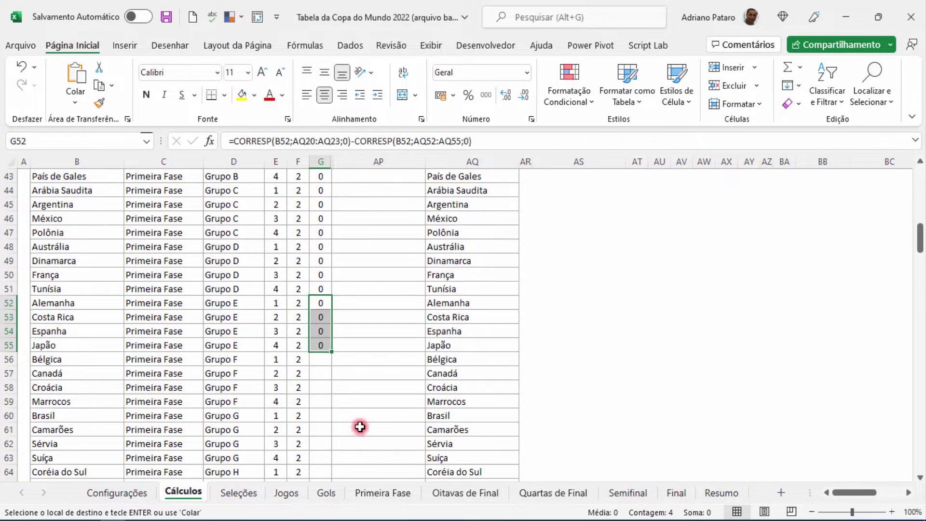
left_click(321, 360)
key("ctrl+v")
scroll(366, 406, "down", 3)
left_click(321, 290)
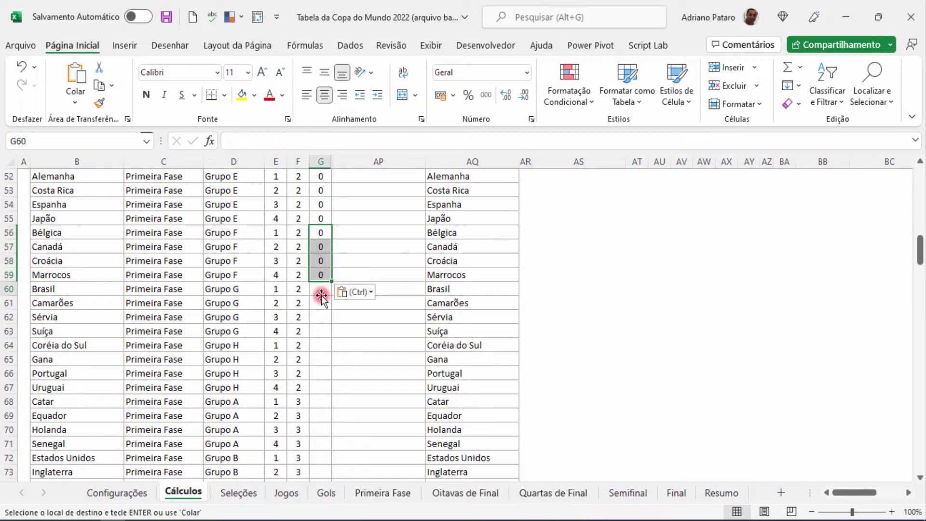
key("ctrl+v")
left_click(323, 343)
key("ctrl+v")
Step: Paste the copied VC formulas into column G for round 3 Grupos A, B and C, rows 68 to 79
left_click(324, 401)
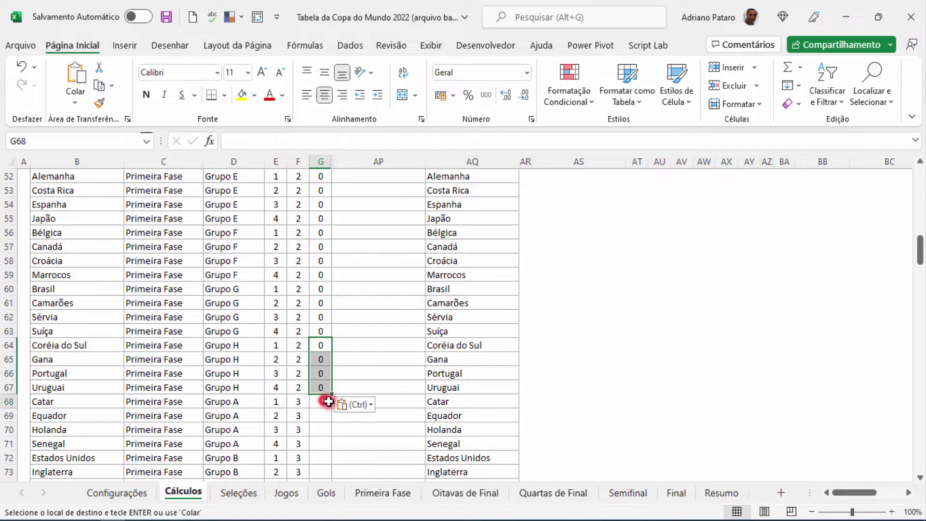
key("ctrl+v")
scroll(357, 410, "down", 3)
left_click(321, 331)
key("ctrl+v")
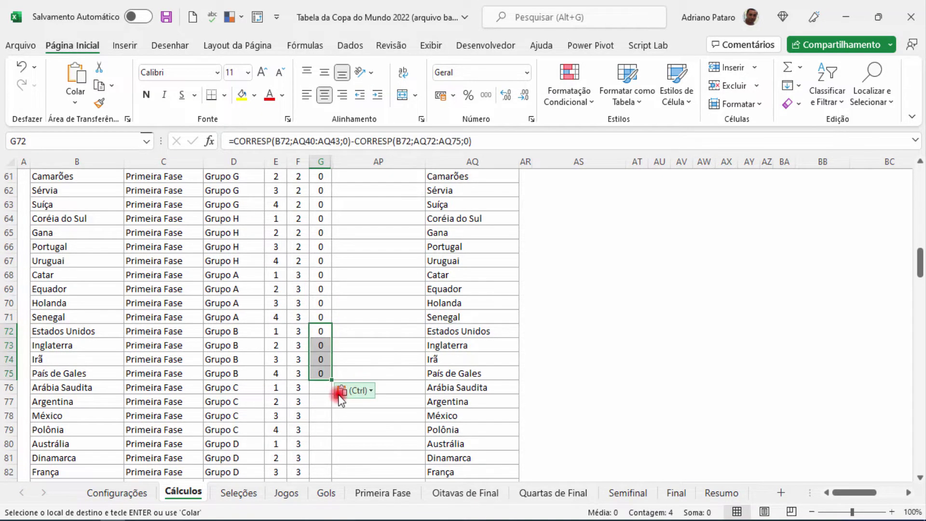
left_click(320, 387)
key("ctrl+v")
Step: Paste the copied VC formulas into column G for round 3 Grupos D, E and F, rows 80 to 91
scroll(372, 413, "down", 3)
scroll(371, 413, "down", 1)
left_click(320, 276)
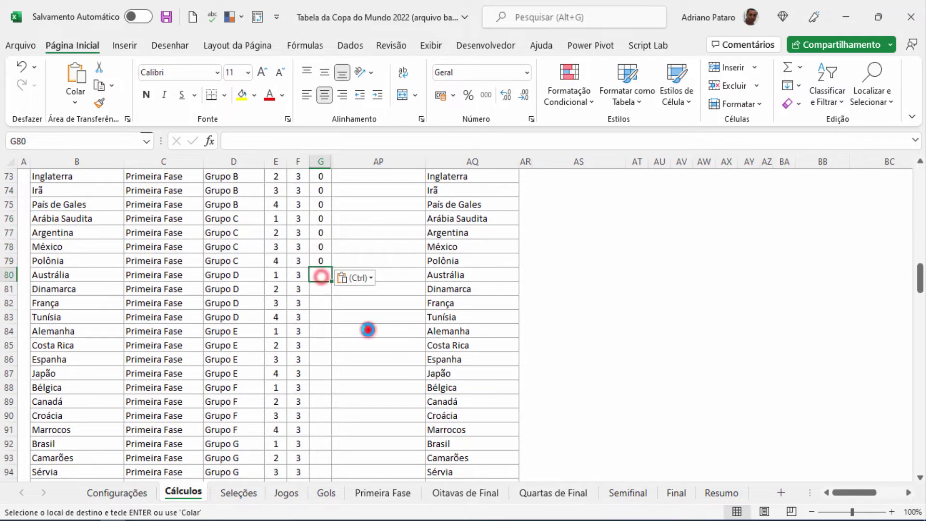
key("ctrl+v")
left_click(323, 333)
key("ctrl+v")
left_click(321, 389)
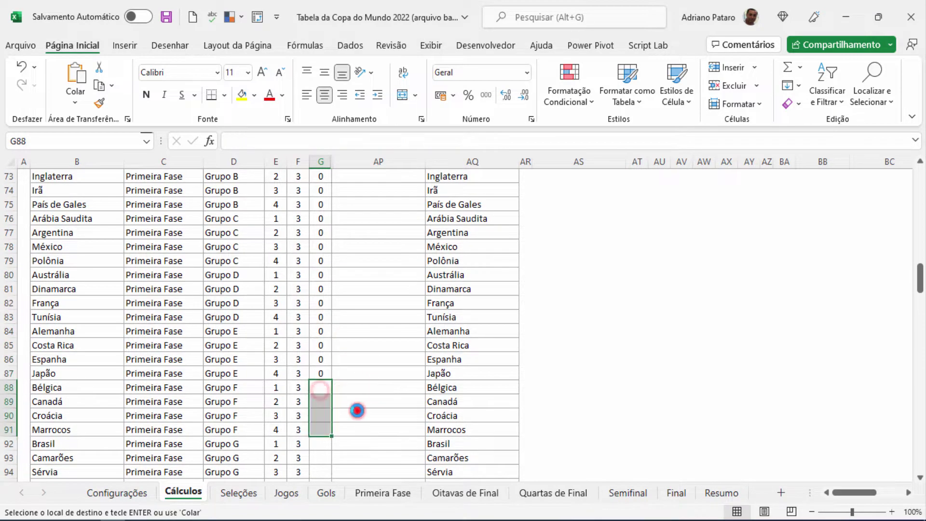
key("ctrl+v")
Step: Paste the copied VC formulas into column G for round 3 Grupos G and H, rows 92 to 99
scroll(347, 391, "down", 2)
left_click(323, 360)
key("ctrl+v")
scroll(360, 399, "down", 3)
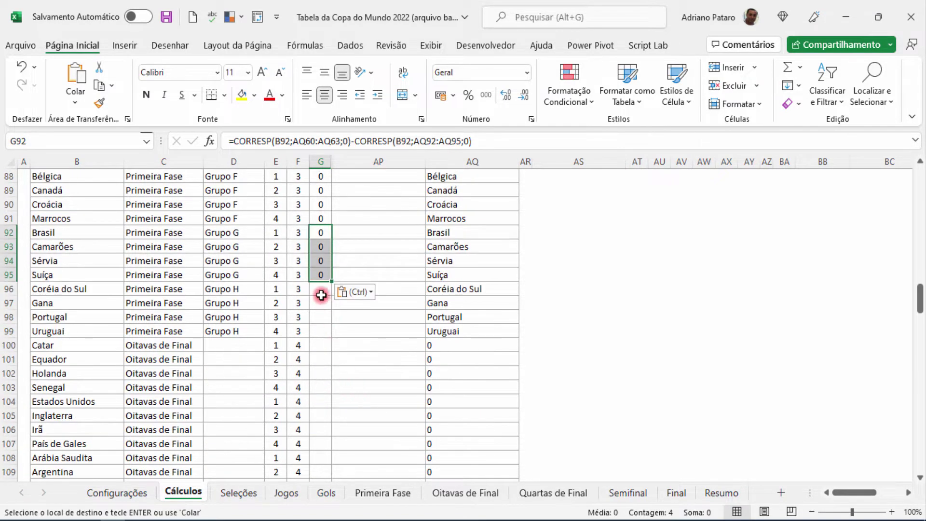
left_click(321, 290)
key("ctrl+v")
Step: Look at the Primeira Fase sheet's group tables, and check the Cálculos G99 formula together with the ranges it references
left_click(320, 302)
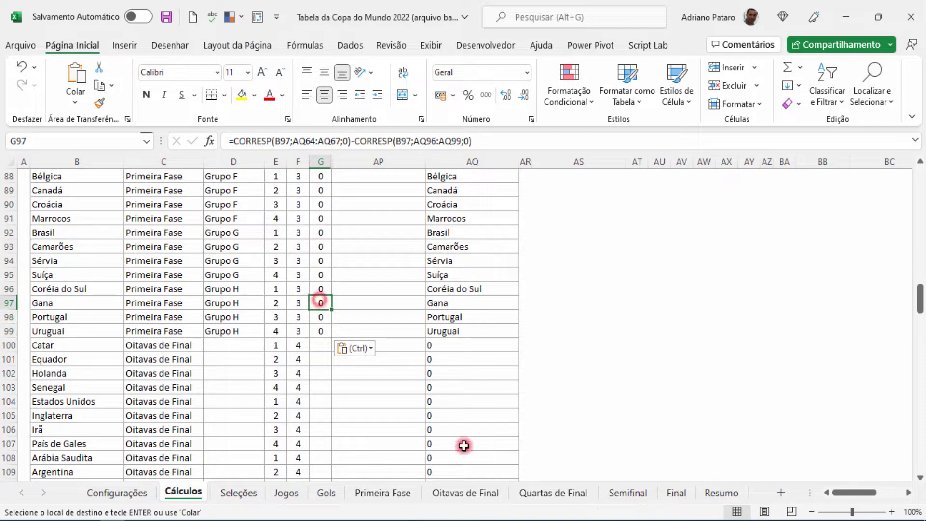
left_click(403, 492)
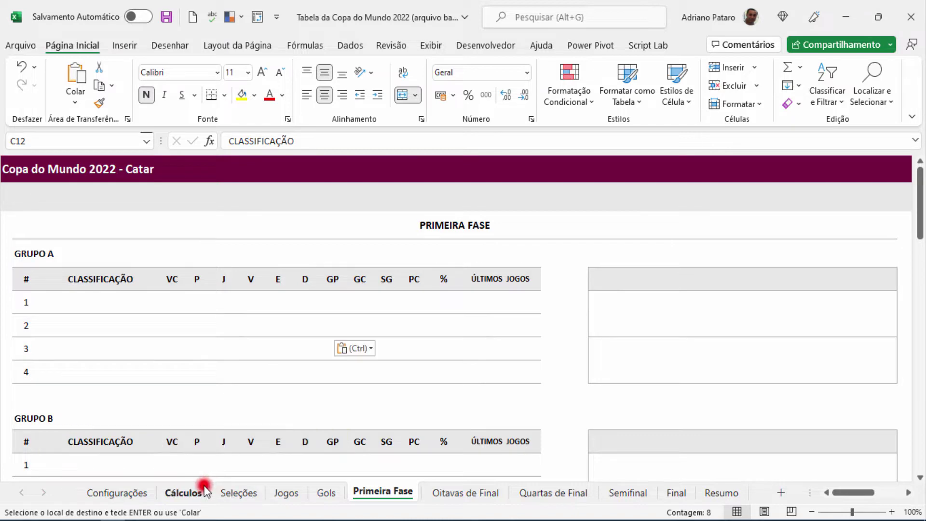
left_click(186, 492)
scroll(364, 368, "down", 1)
left_click(325, 280)
double_click(325, 280)
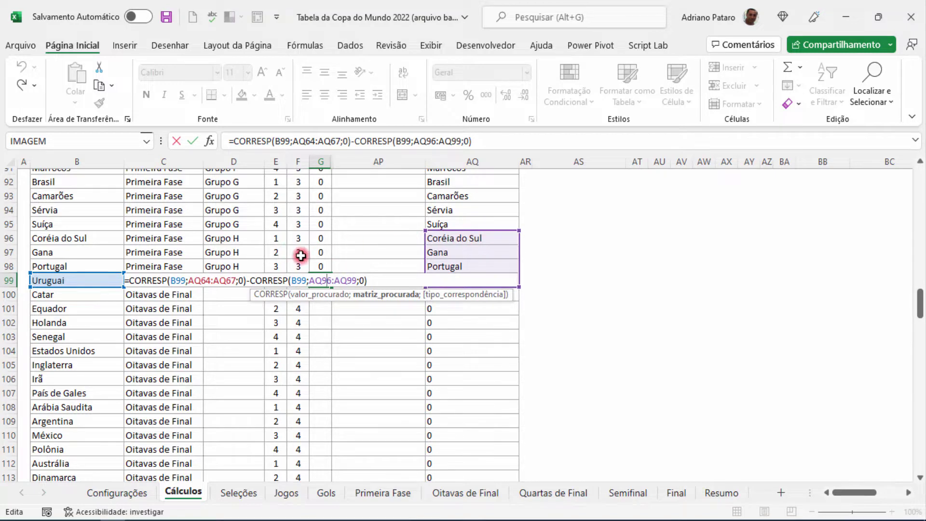
left_click_drag(920, 313, 922, 272)
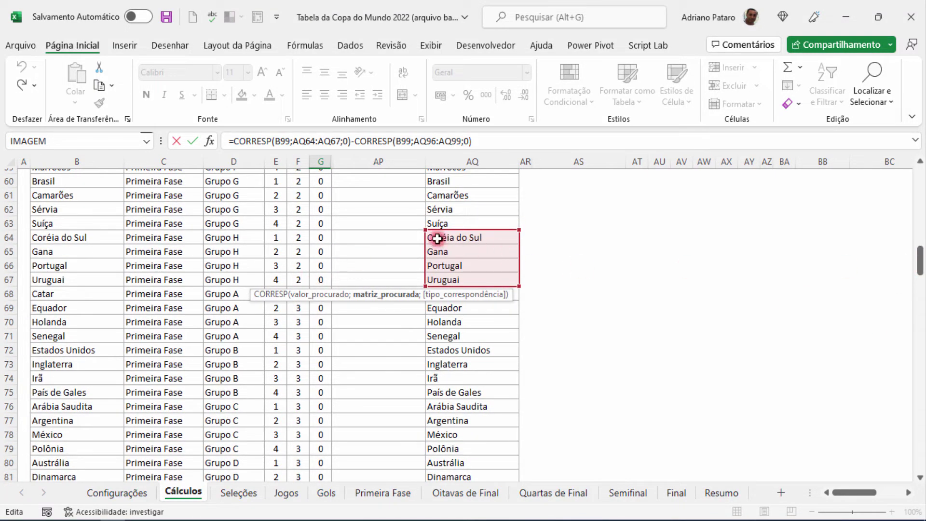
key("ctrl+Return")
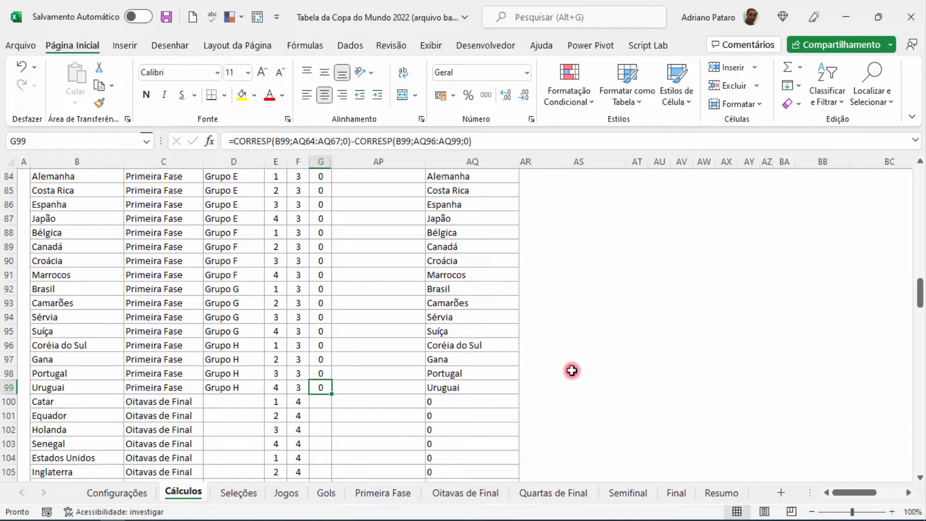
Step: Unhide the hidden columns between G and AQ on the Cálculos sheet
left_click_drag(457, 159, 319, 159)
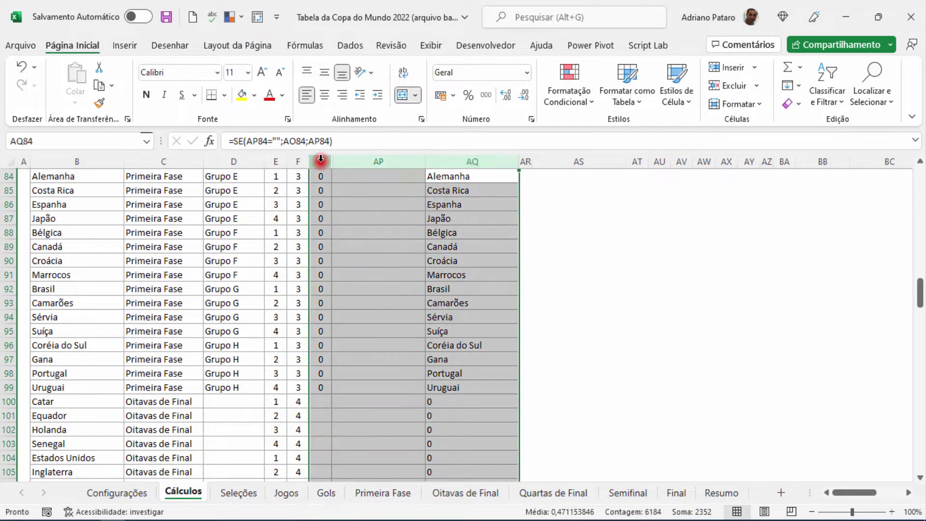
right_click(319, 160)
left_click(388, 422)
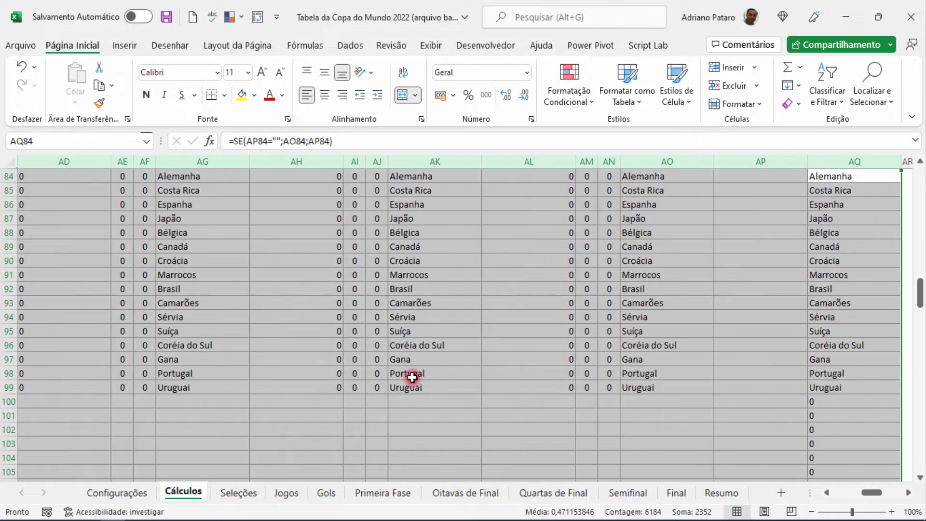
left_click(413, 375)
Step: Examine the position numbers and the Seleção column in the Oitavas de Final, Quartas de Final and Semifinal rows
left_click_drag(878, 497, 864, 493)
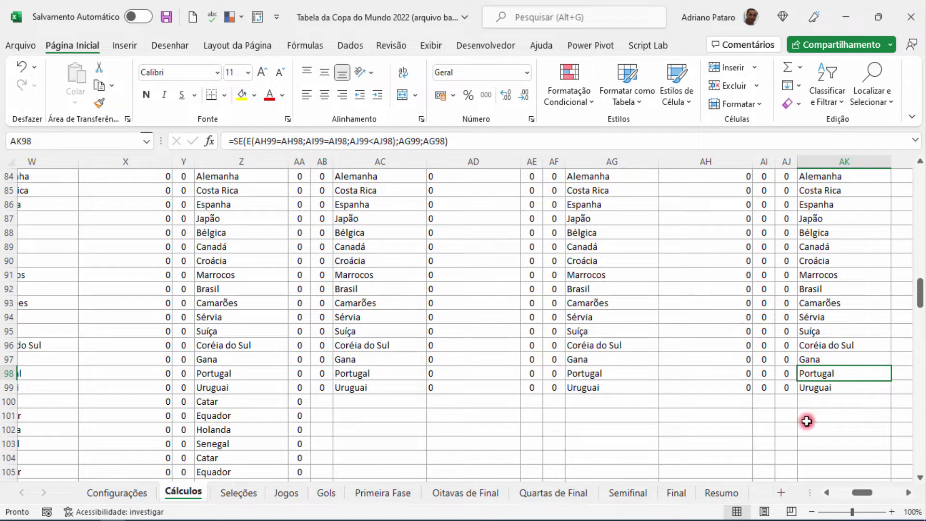
left_click_drag(859, 490, 838, 494)
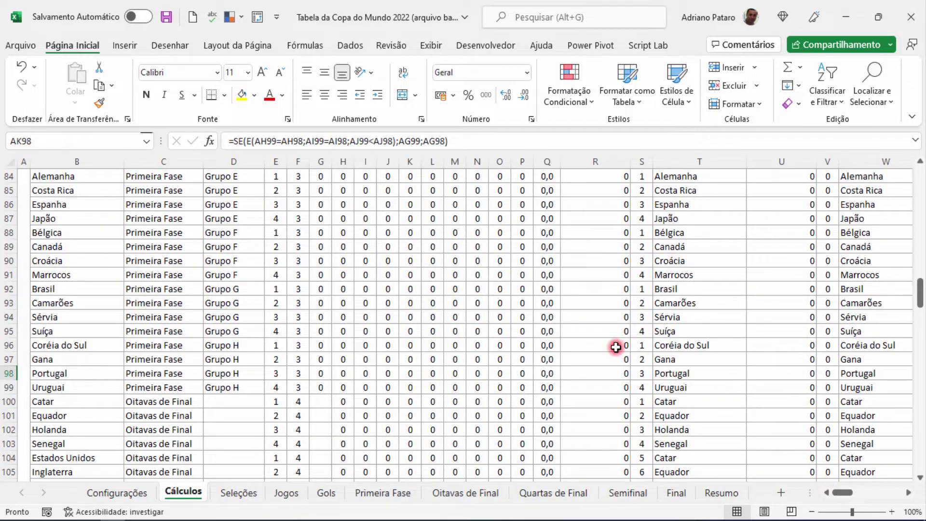
scroll(262, 370, "down", 3)
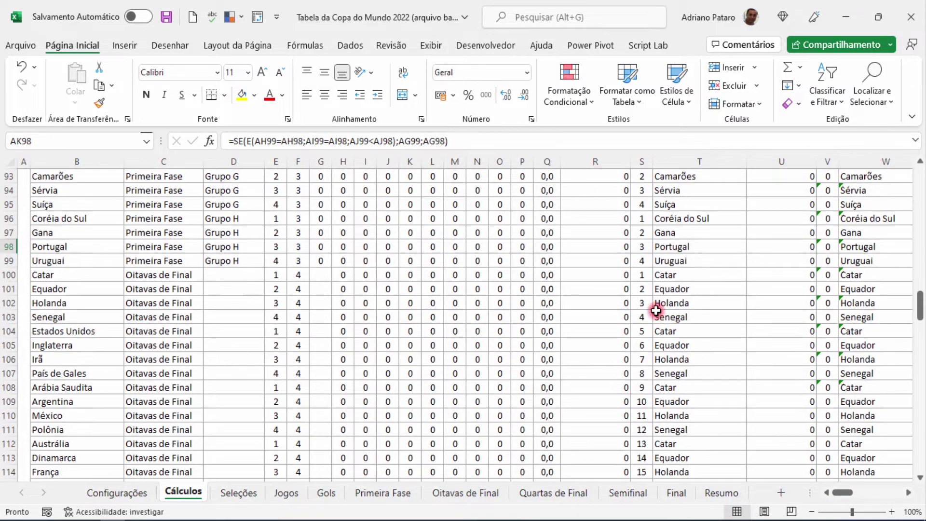
left_click_drag(921, 309, 920, 330)
scroll(724, 354, "down", 2)
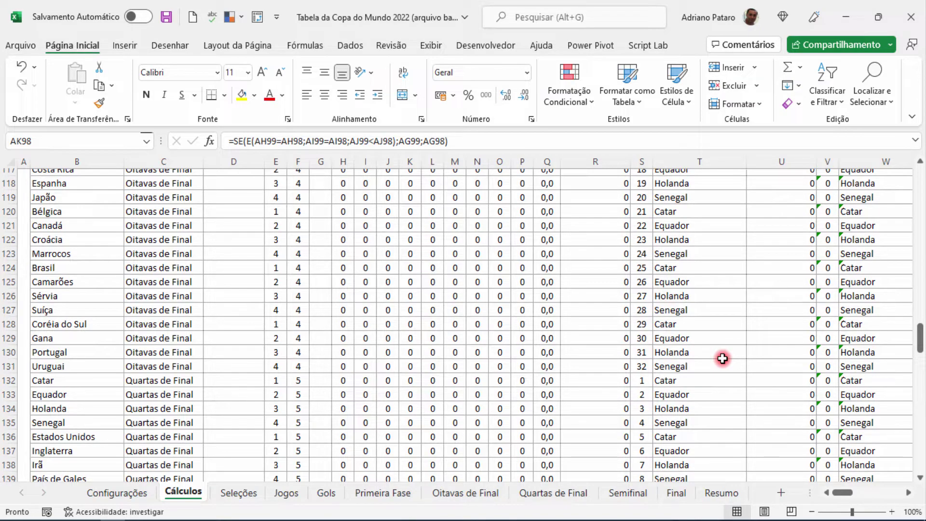
scroll(723, 358, "down", 2)
scroll(723, 358, "down", 19)
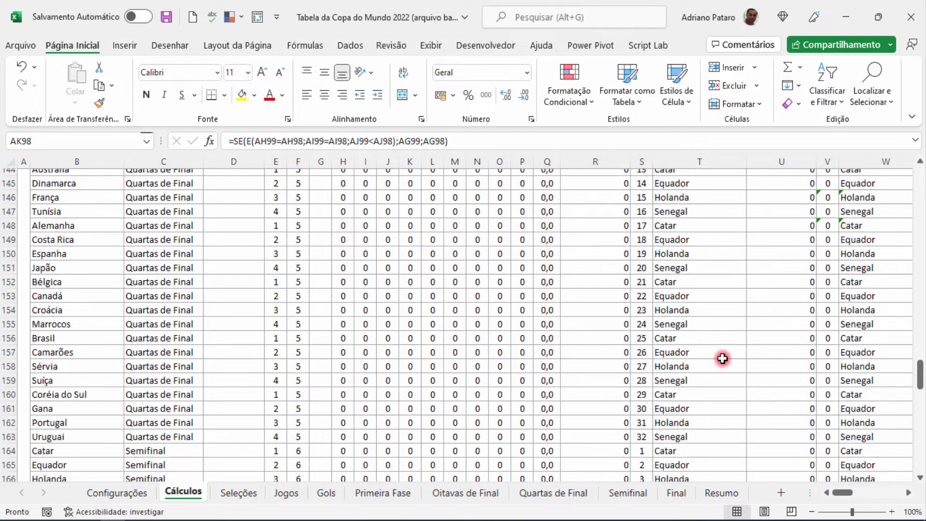
scroll(723, 359, "up", 20)
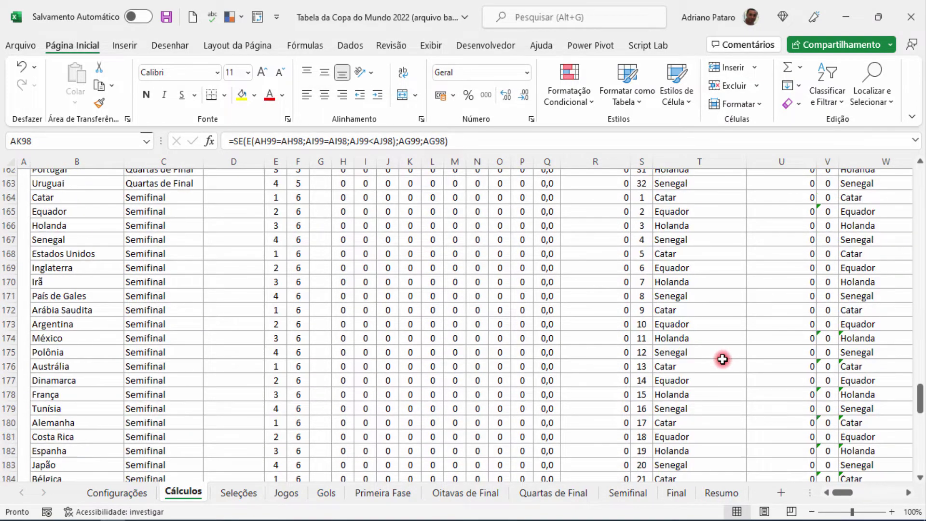
scroll(723, 359, "up", 10)
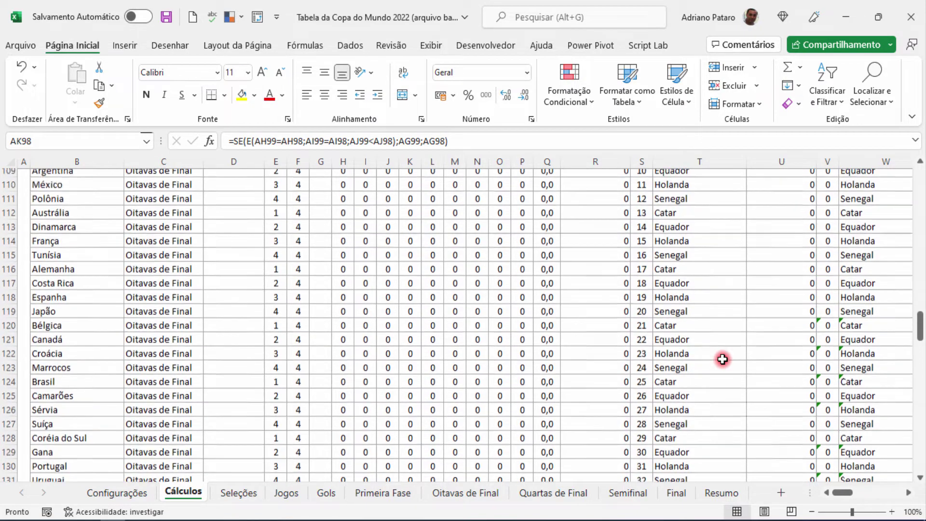
Step: Fill E100:E131 of the Oitavas de Final rows with a continuous series from 1 to 32
left_click(277, 312)
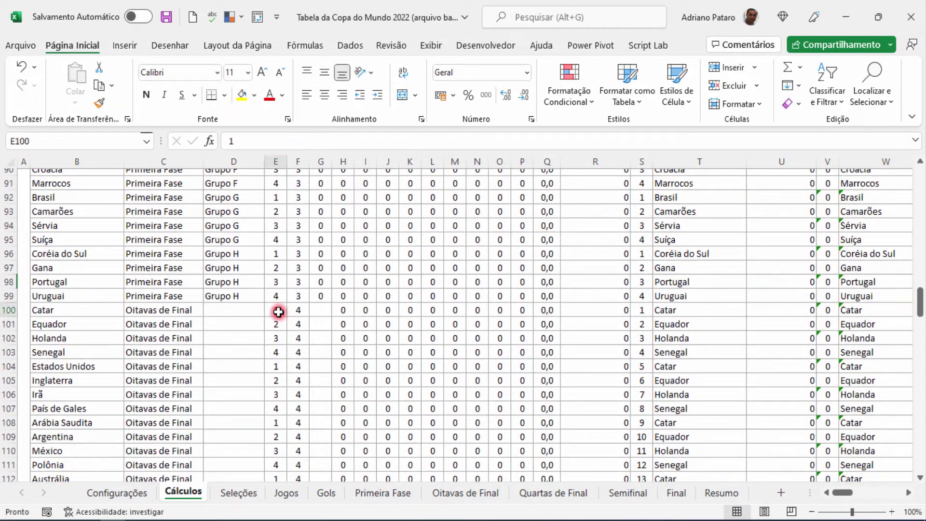
left_click_drag(278, 310, 278, 358)
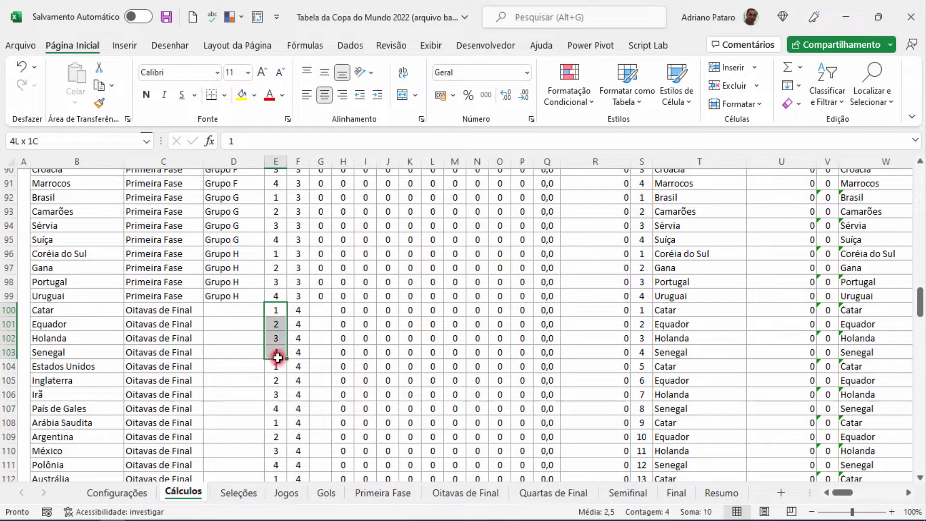
left_click_drag(278, 311, 278, 325)
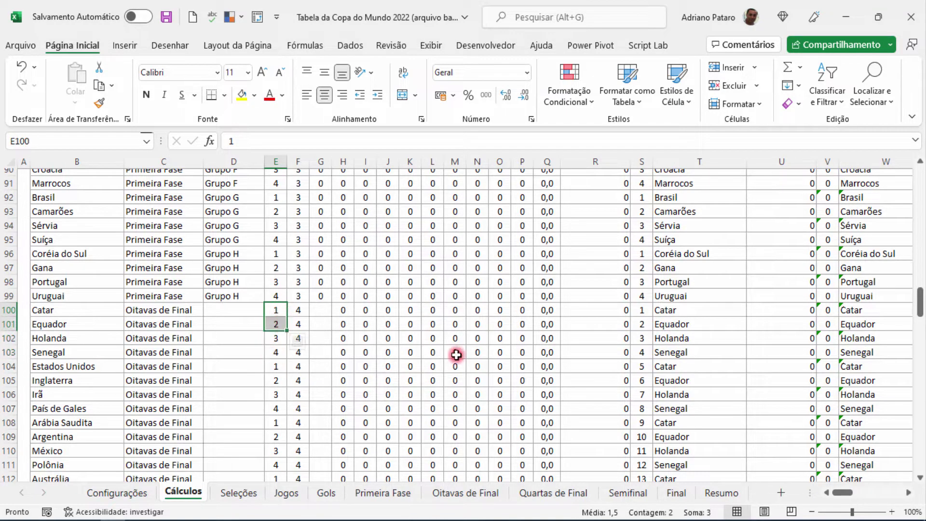
scroll(456, 355, "down", 2)
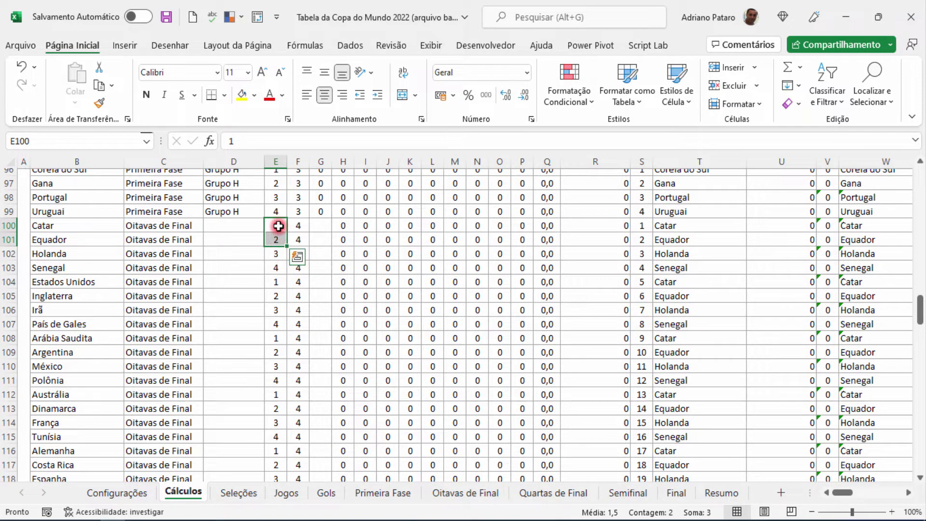
left_click_drag(278, 225, 270, 347)
left_click_drag(294, 377, 293, 377)
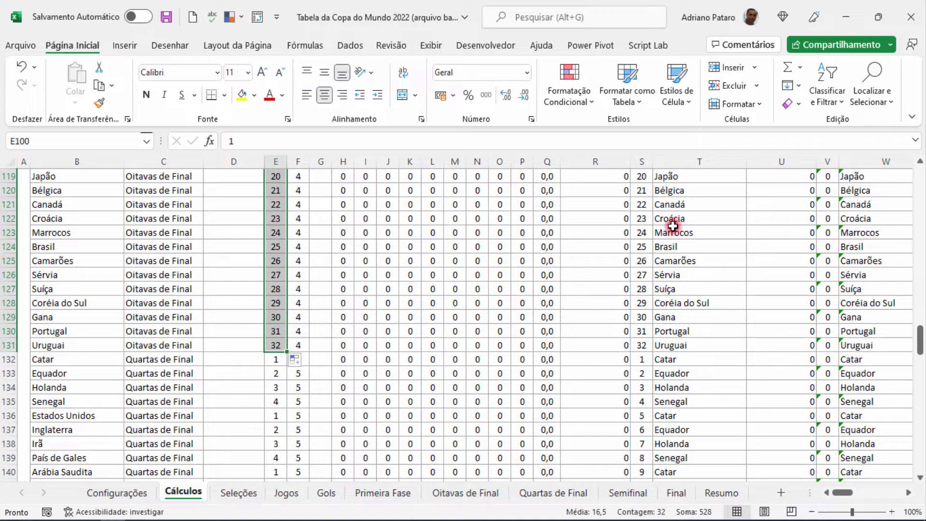
Step: Copy the 1 to 32 numbering from E100:E131 to the Quartas de Final, Semifinal and Final blocks starting at E132, E164 and E196
key("ctrl+c")
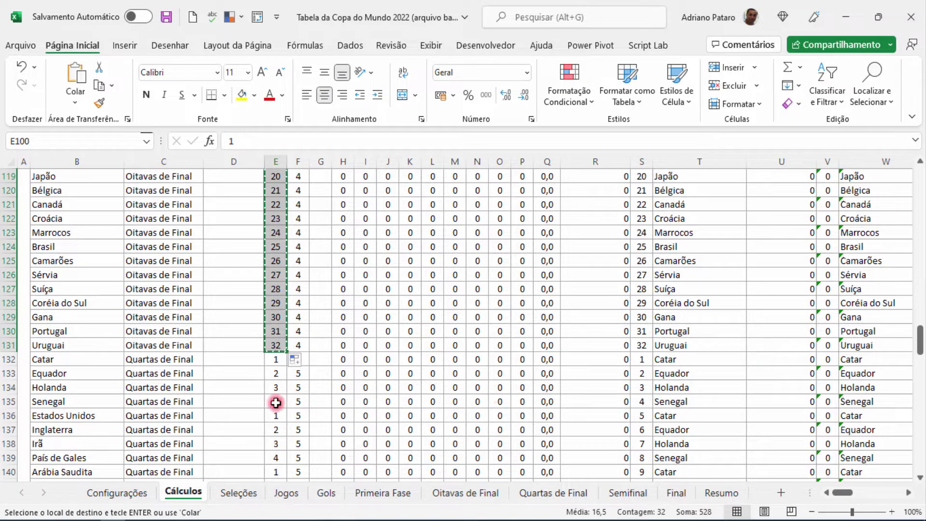
left_click(276, 359)
key("ctrl+v")
scroll(368, 386, "down", 8)
scroll(369, 386, "down", 2)
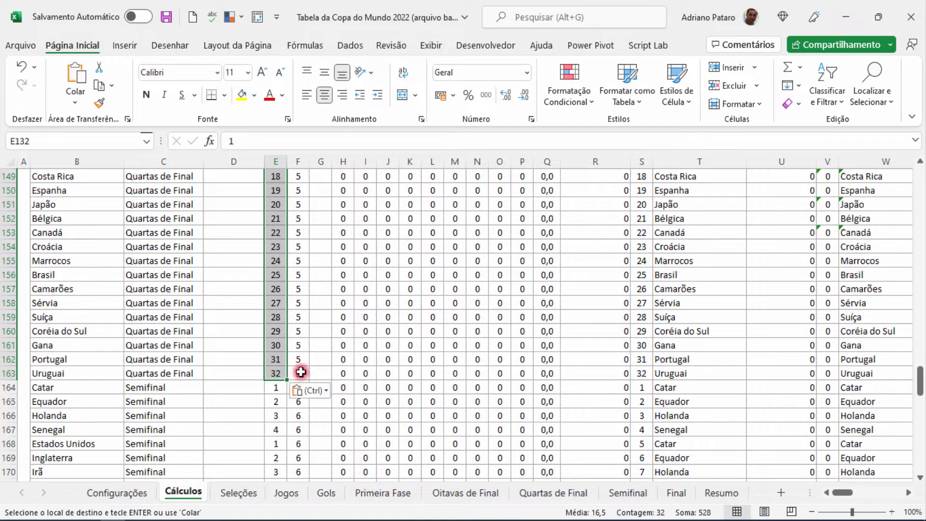
left_click(278, 392)
key("ctrl+v")
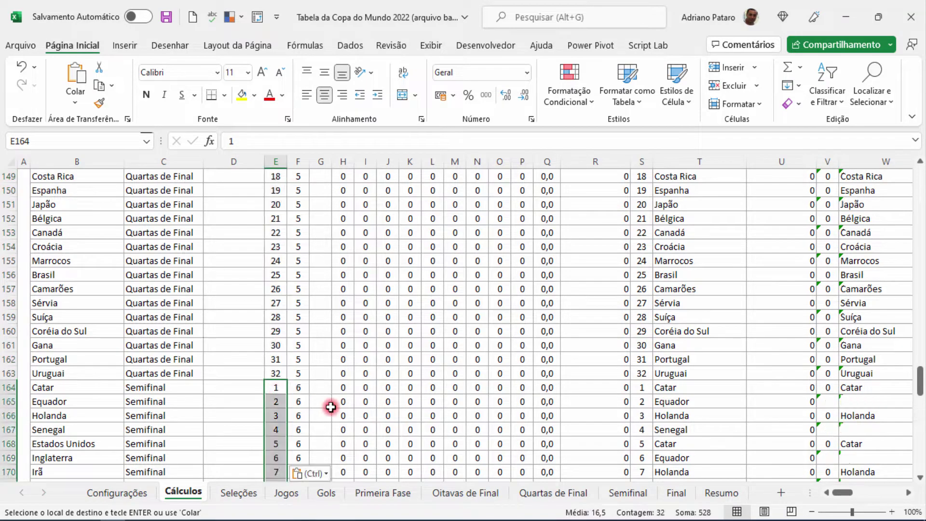
scroll(328, 403, "down", 11)
left_click(278, 378)
key("ctrl+v")
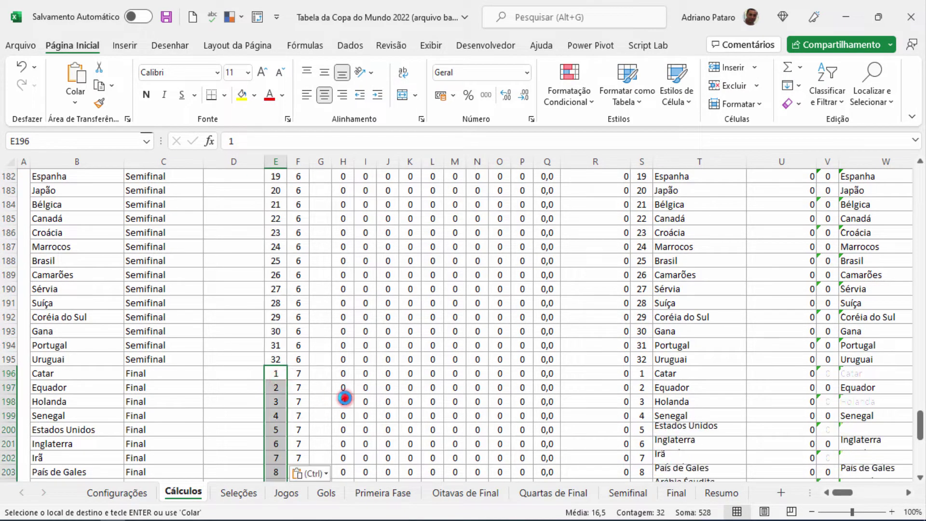
Step: Review the Seleção column across the renumbered knockout rows and return to the tie-break column headers in row 3
scroll(346, 393, "down", 12)
scroll(518, 369, "up", 7)
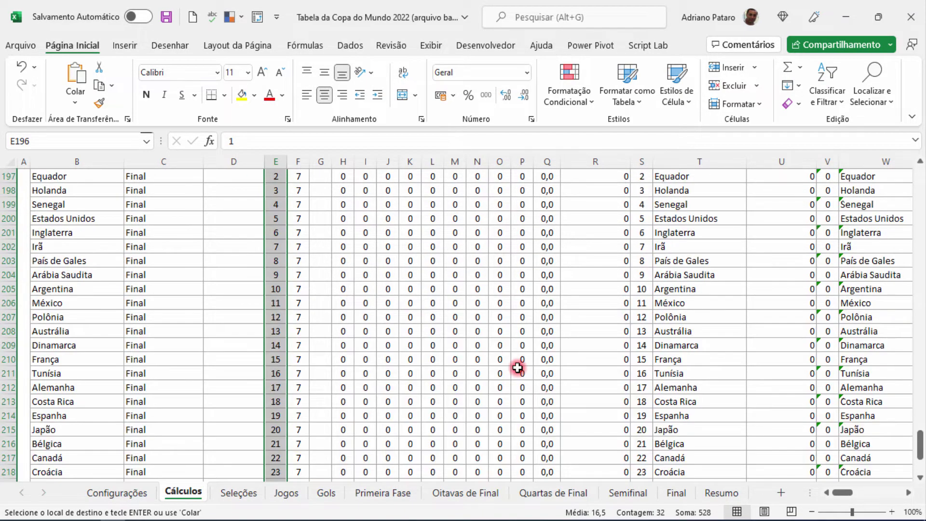
scroll(610, 344, "up", 14)
left_click(612, 345)
scroll(613, 345, "up", 19)
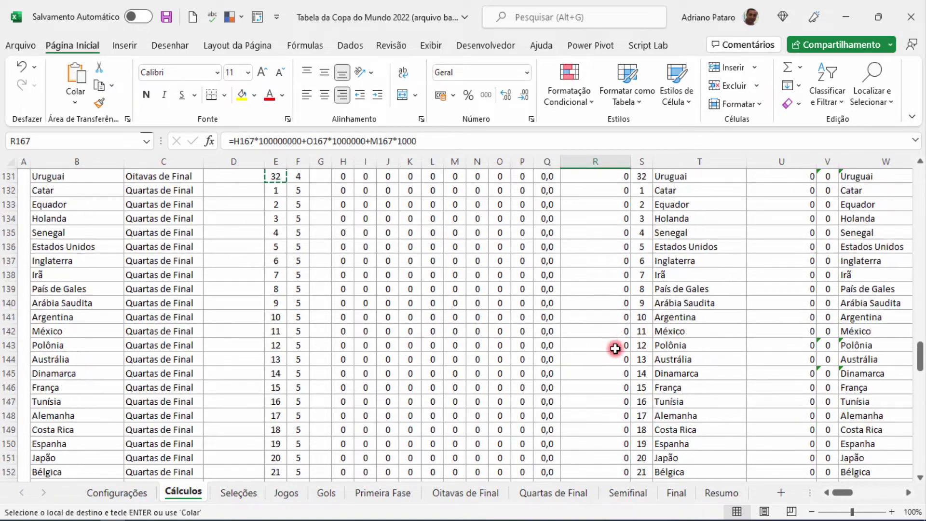
left_click_drag(918, 310, 858, 492)
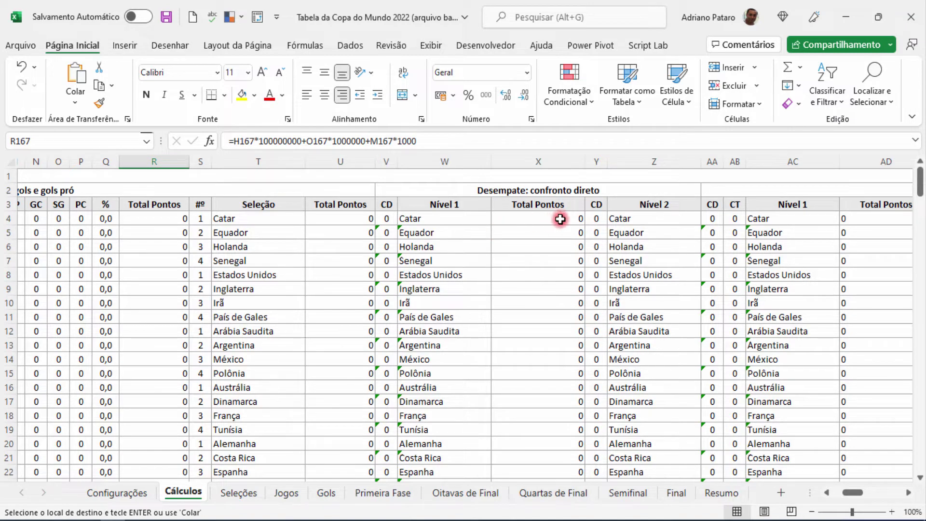
Step: Examine the head-to-head SOMASES formulas in the CD column, checking V4, V5 and the rows further down
left_click(385, 218)
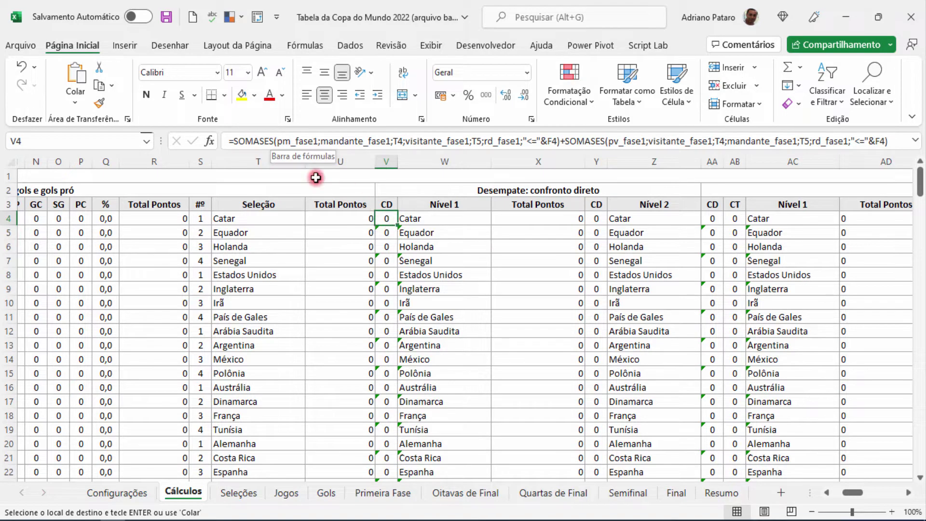
double_click(386, 218)
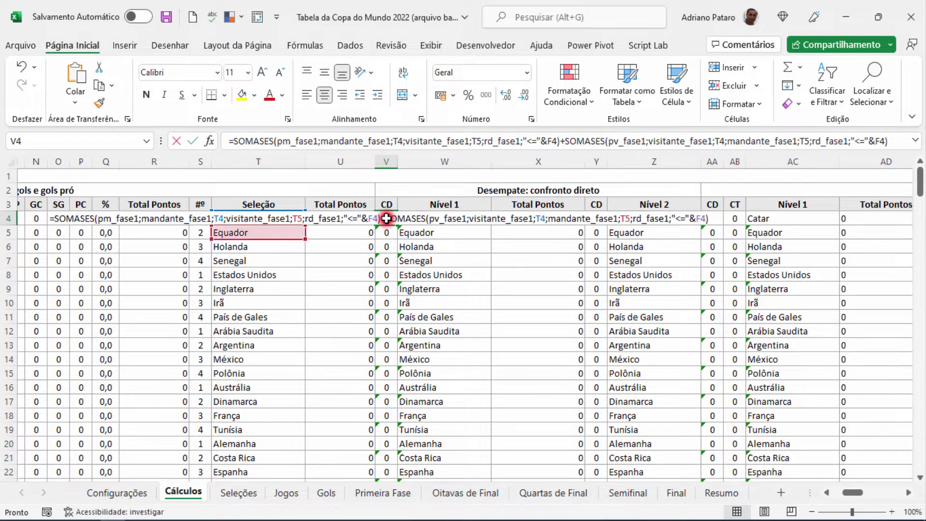
key("Escape")
left_click(388, 231)
double_click(388, 232)
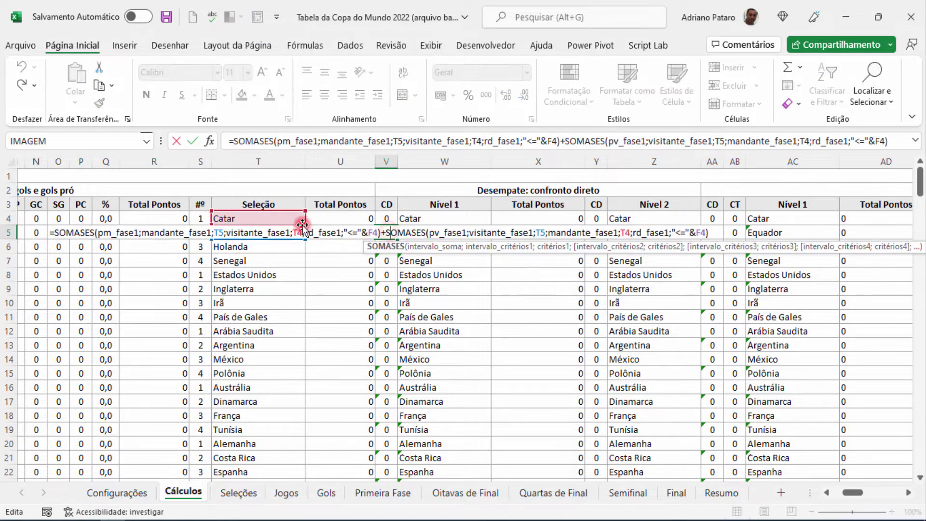
key("Escape")
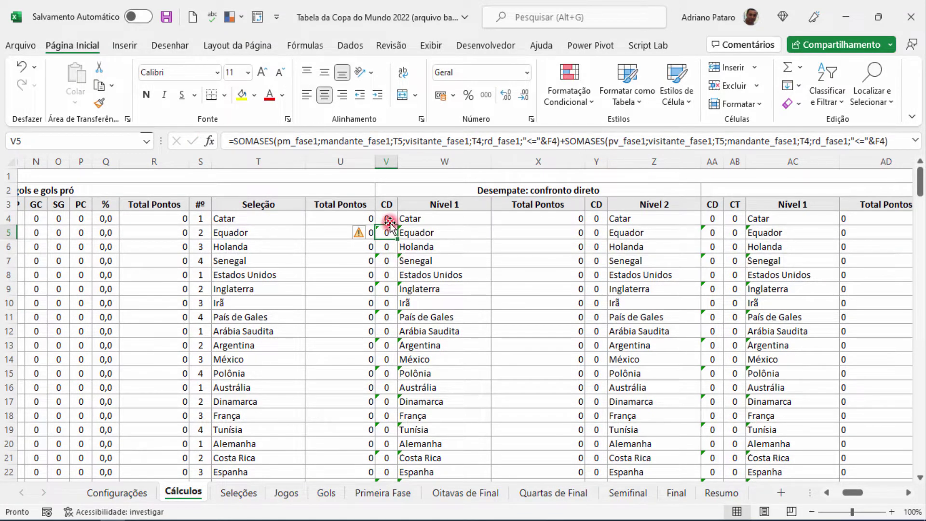
scroll(390, 256, "down", 20)
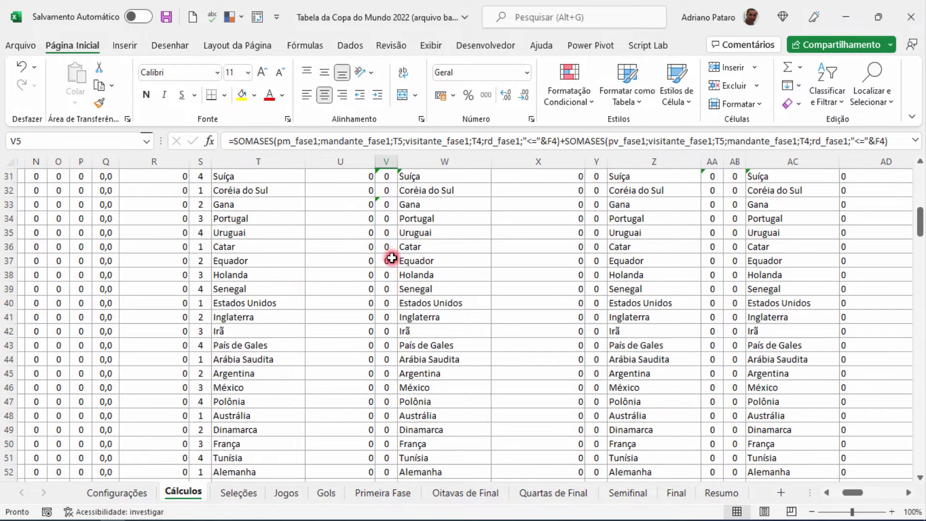
left_click_drag(921, 266, 921, 170)
left_click(385, 437)
Step: Inspect the Nível 1 tie-break formulas in W4:W7 and in the last filled row of column W
left_click(414, 217)
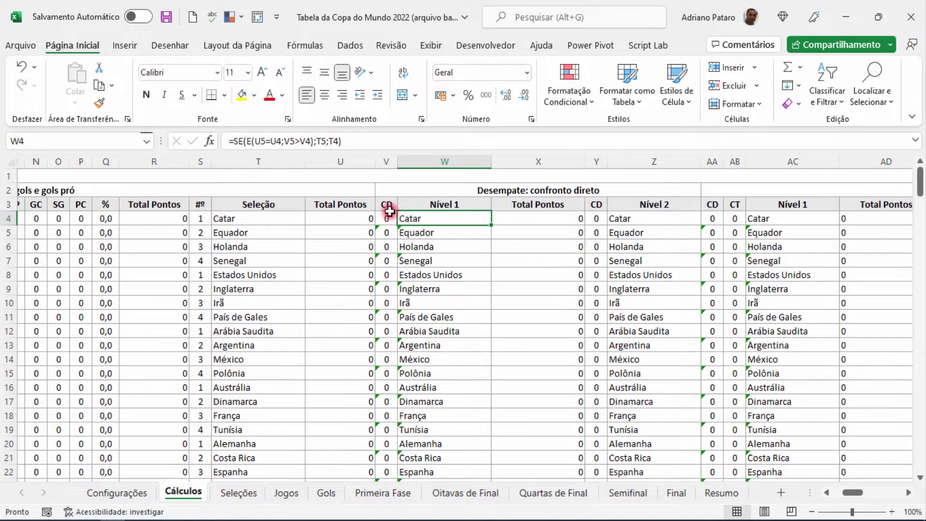
double_click(413, 216)
key("Escape")
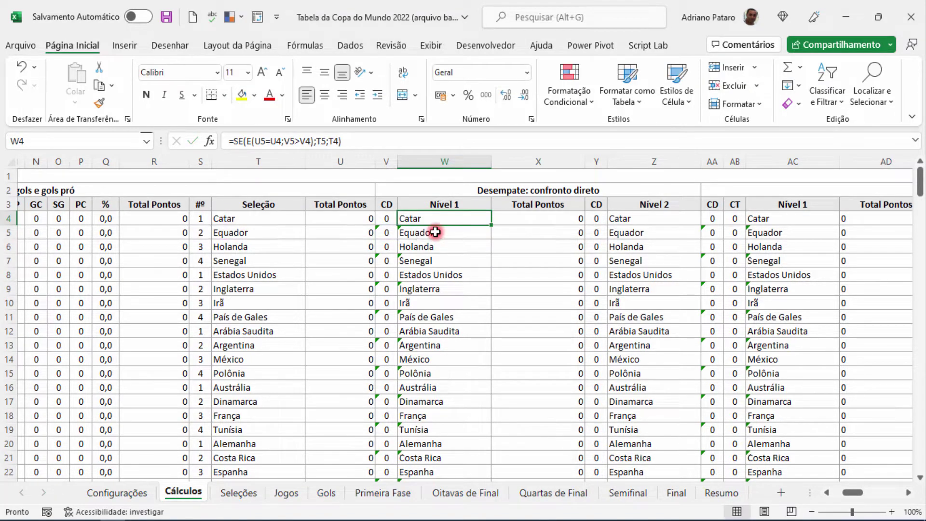
double_click(435, 232)
key("Escape")
left_click(433, 246)
double_click(434, 246)
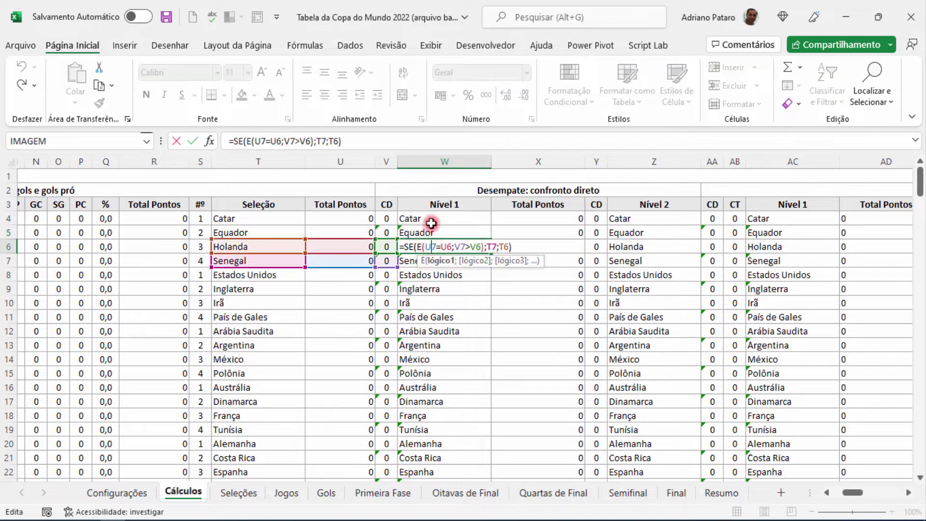
key("Escape")
double_click(430, 260)
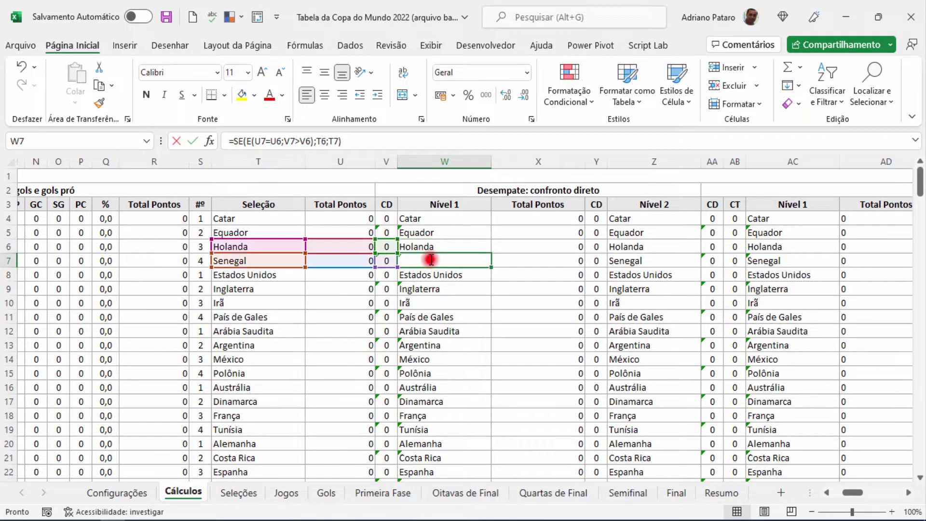
key("Escape")
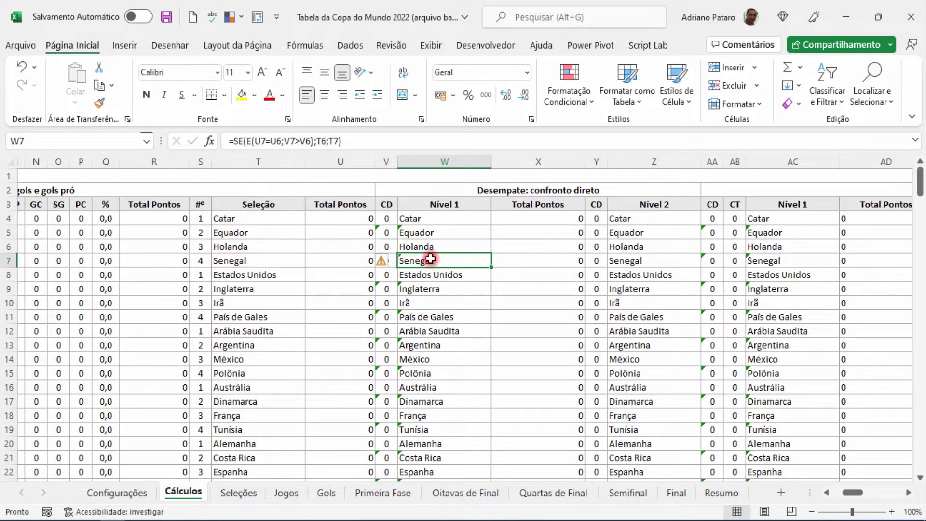
key("End")
key("Down")
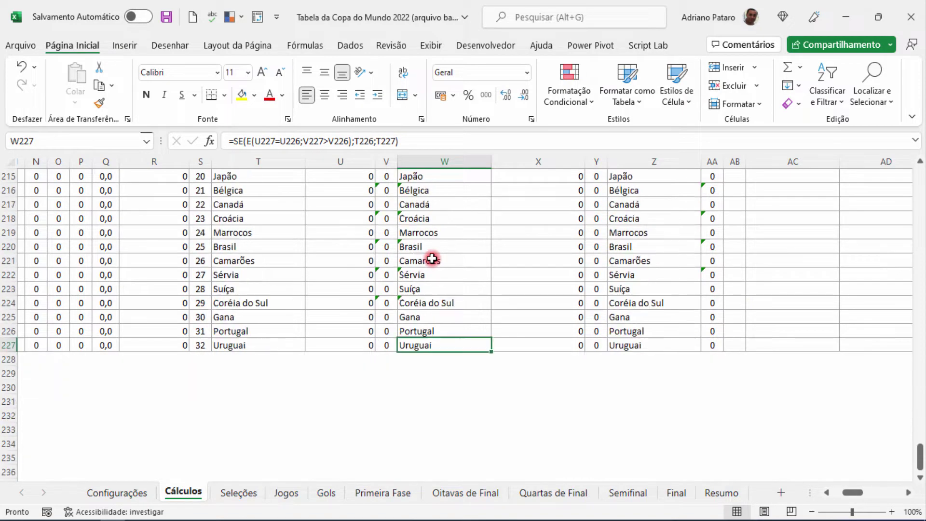
left_click_drag(918, 466, 920, 179)
left_click(478, 217)
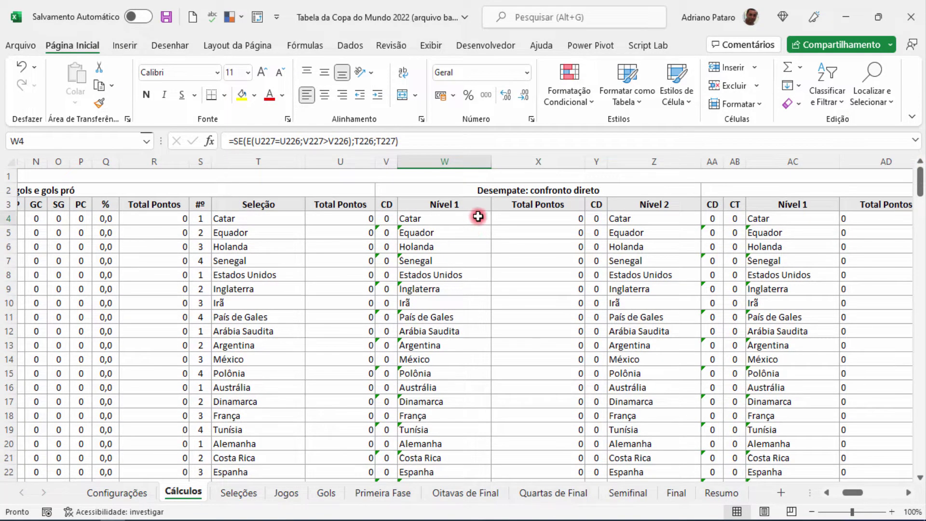
Step: Compare the row 4 contents of Total Pontos, the second CD and Nível 2 in X4, Y4 and Z4
left_click(506, 218)
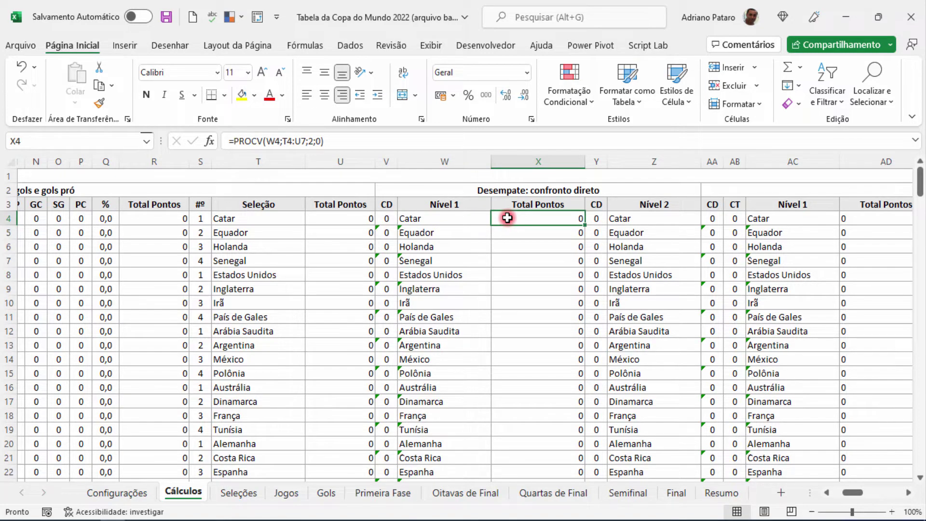
left_click(595, 220)
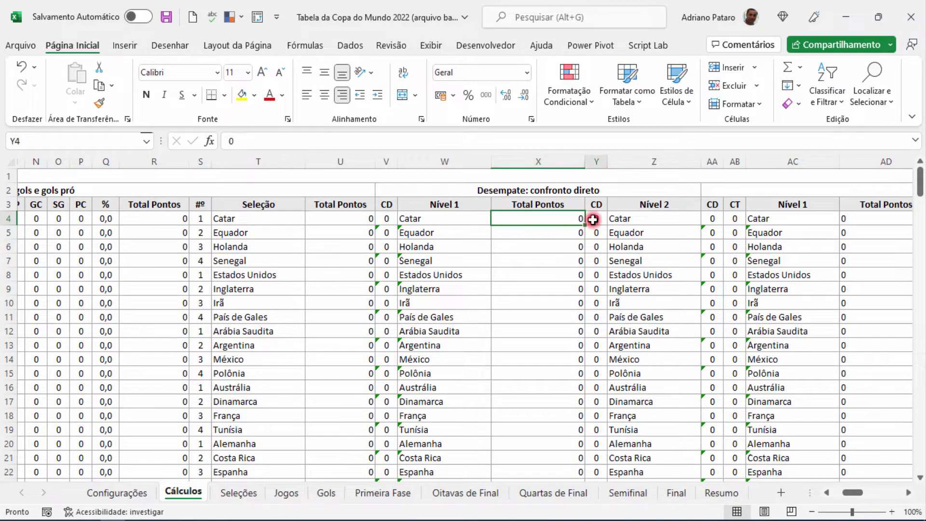
left_click(624, 218)
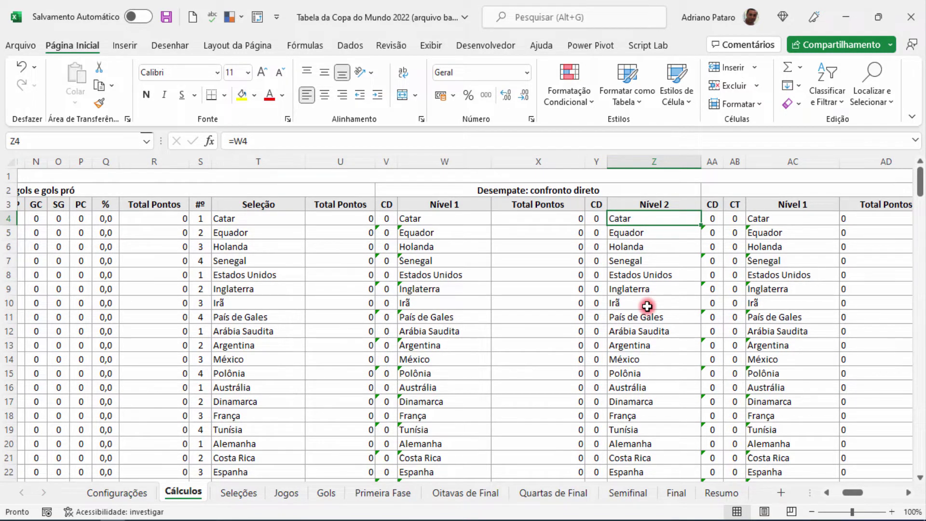
left_click(542, 217)
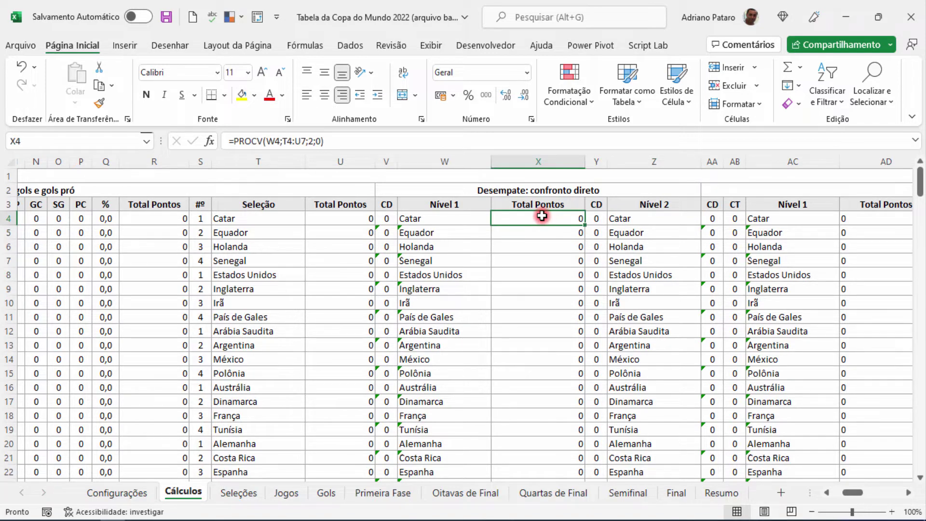
Step: Check the second CD column of the head-to-head block in Y4:Y7, including the cell references in Y5 and Y6
left_click(598, 220)
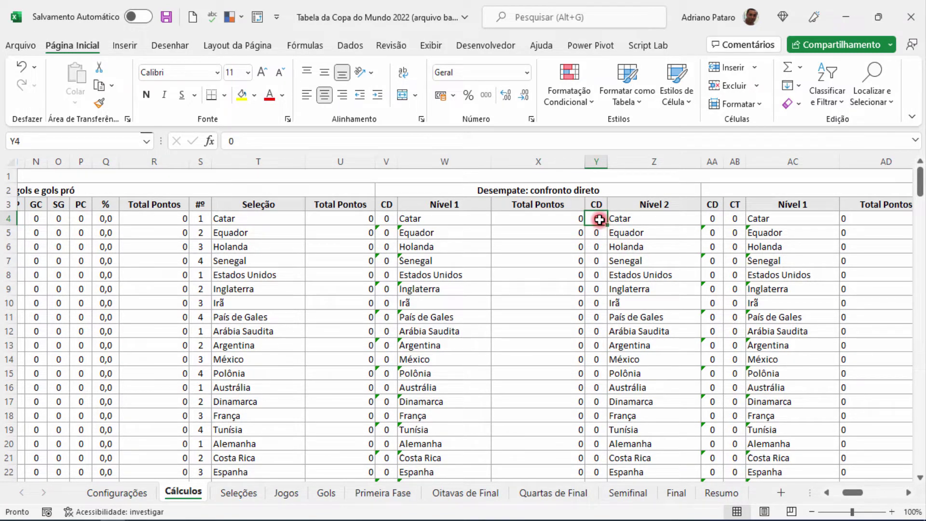
left_click(601, 232)
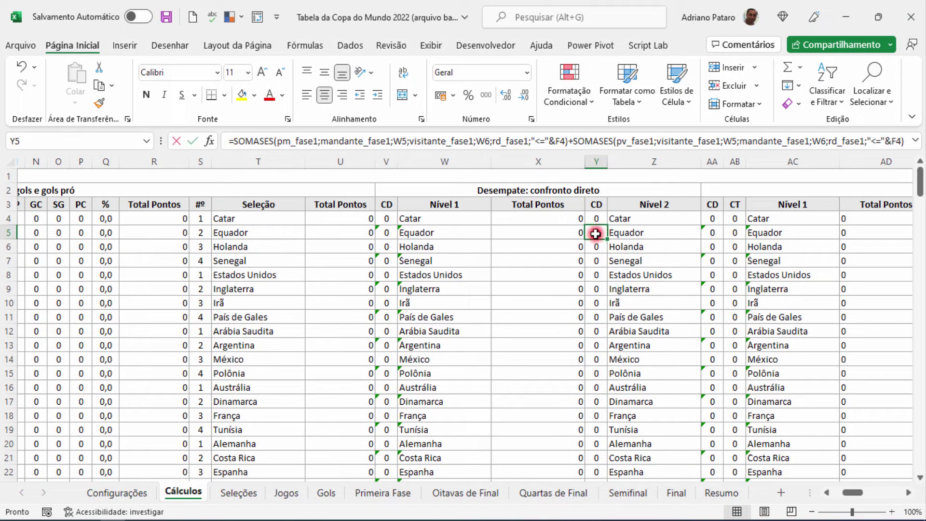
double_click(596, 234)
key("Escape")
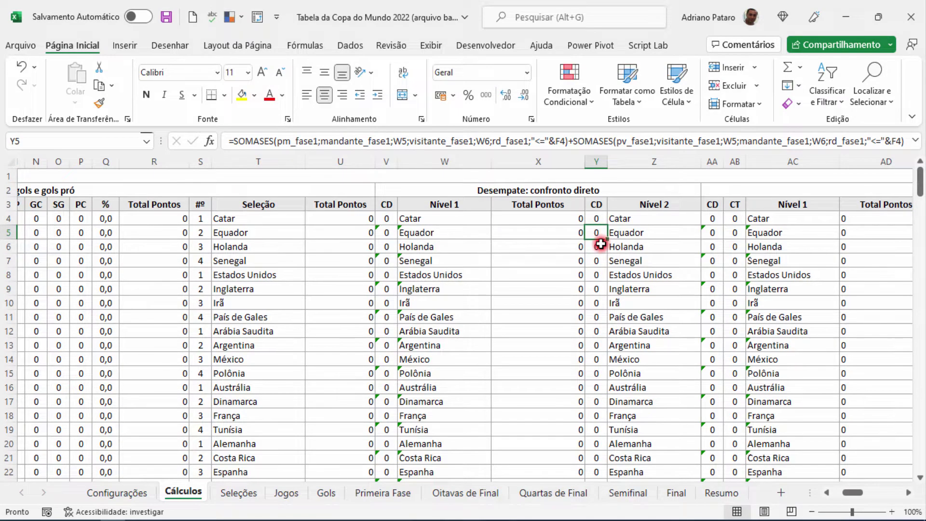
double_click(601, 244)
key("Escape")
left_click(600, 259)
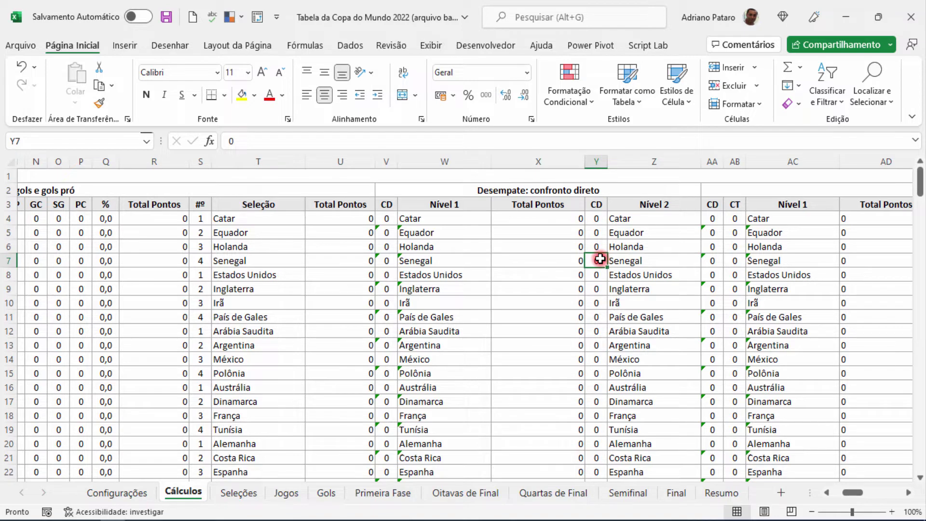
left_click_drag(590, 233, 594, 261)
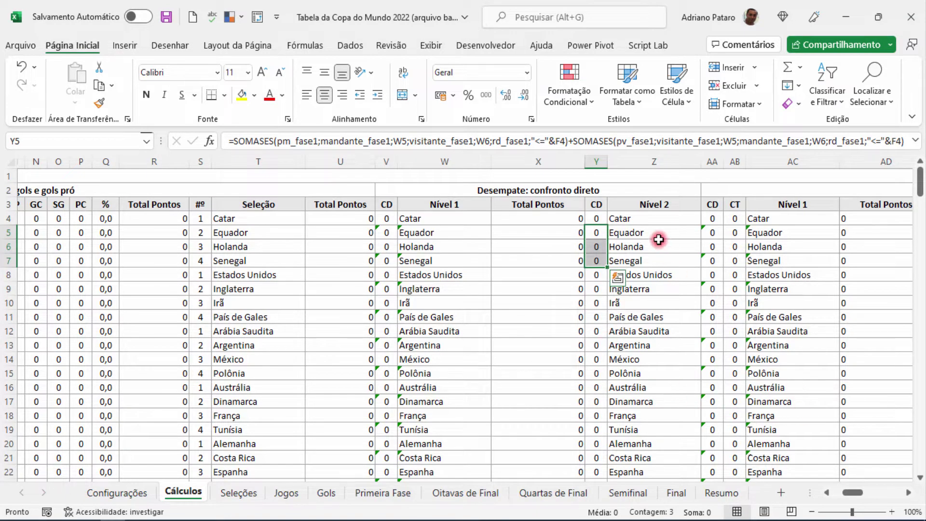
Step: Inspect the Nível 2 formulas in Z4:Z7 and the corresponding formula for Irã in Z10
left_click(646, 220)
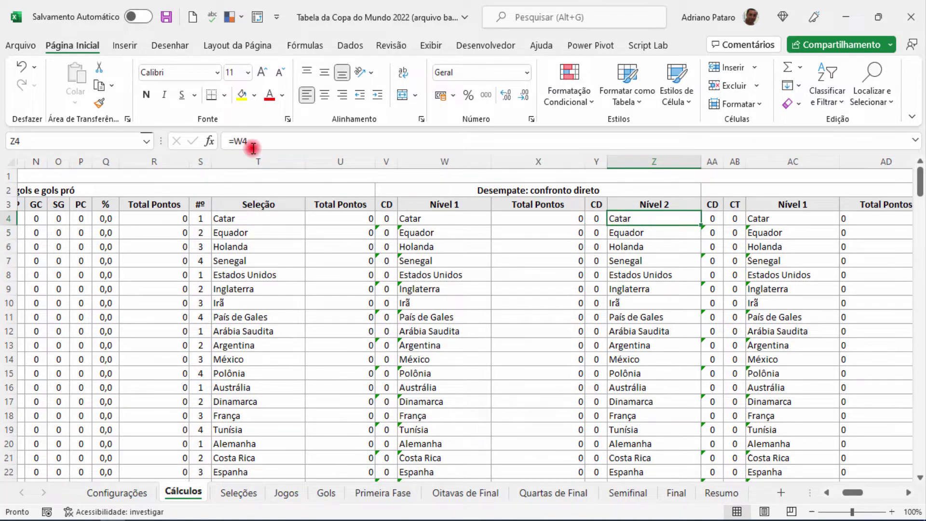
double_click(628, 220)
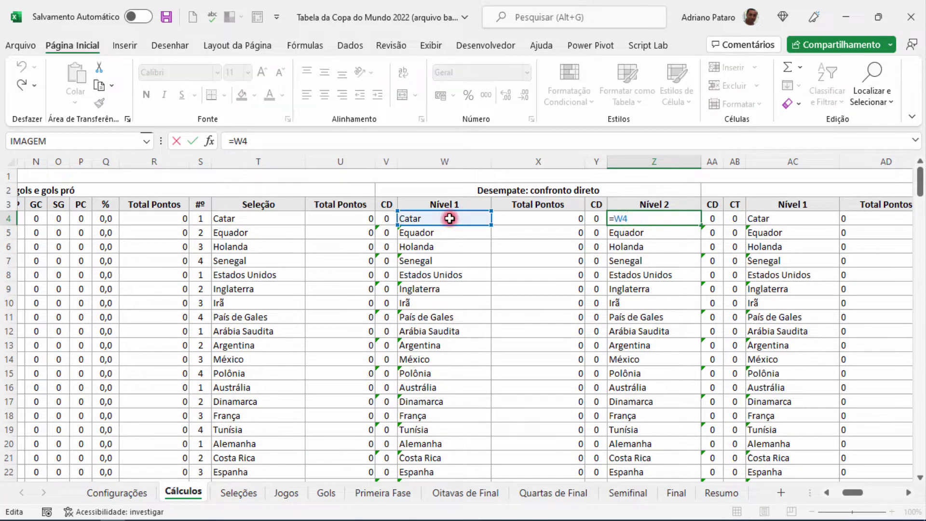
key("Escape")
left_click_drag(633, 233, 632, 247)
double_click(631, 263)
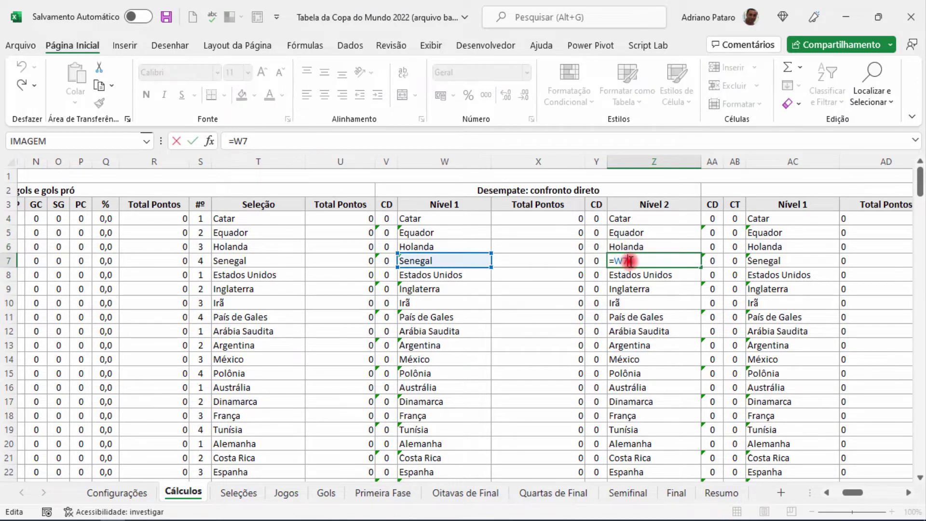
key("Escape")
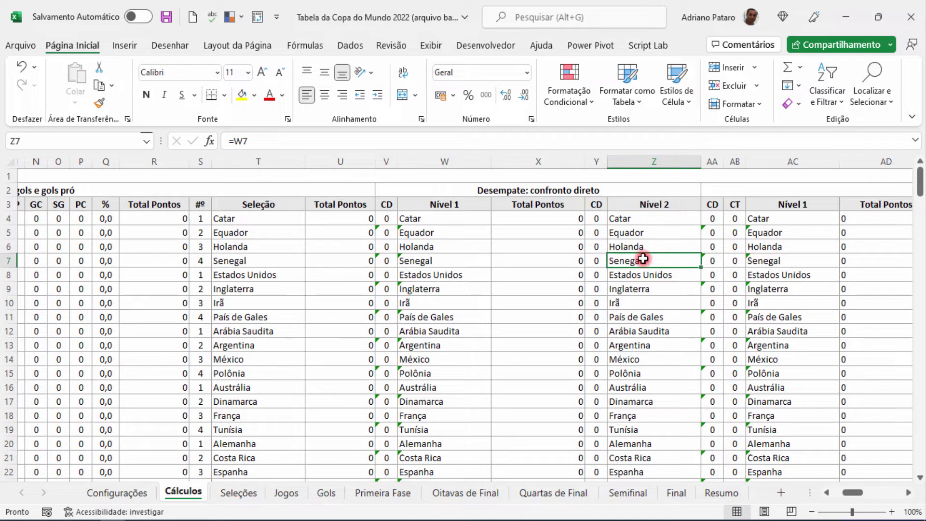
left_click_drag(631, 234, 632, 247)
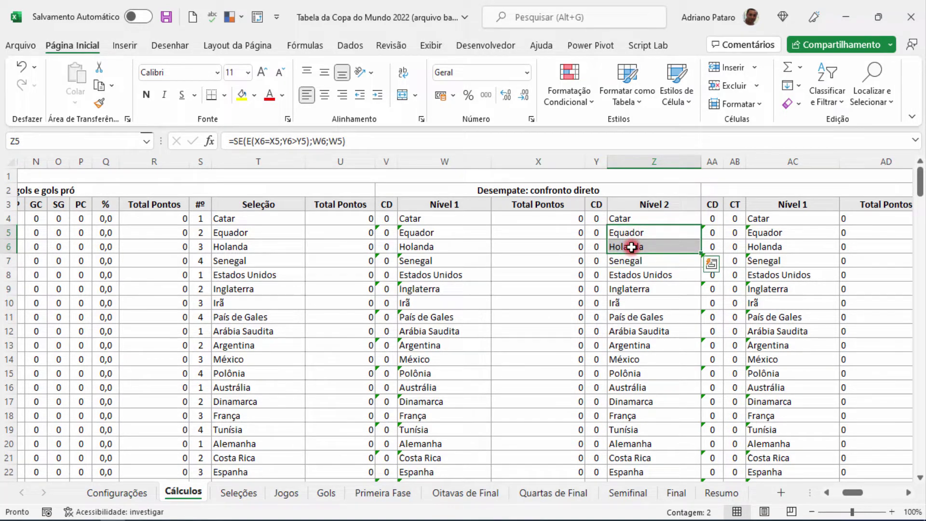
left_click(622, 303)
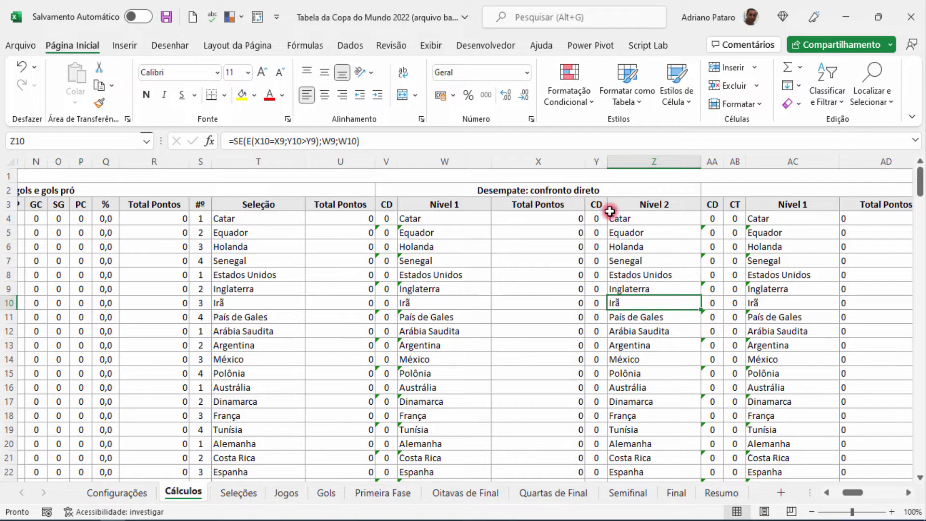
Step: Review the row 4 formulas of the head-to-head tie-break block cell by cell, from V4 through AA4
left_click(387, 218)
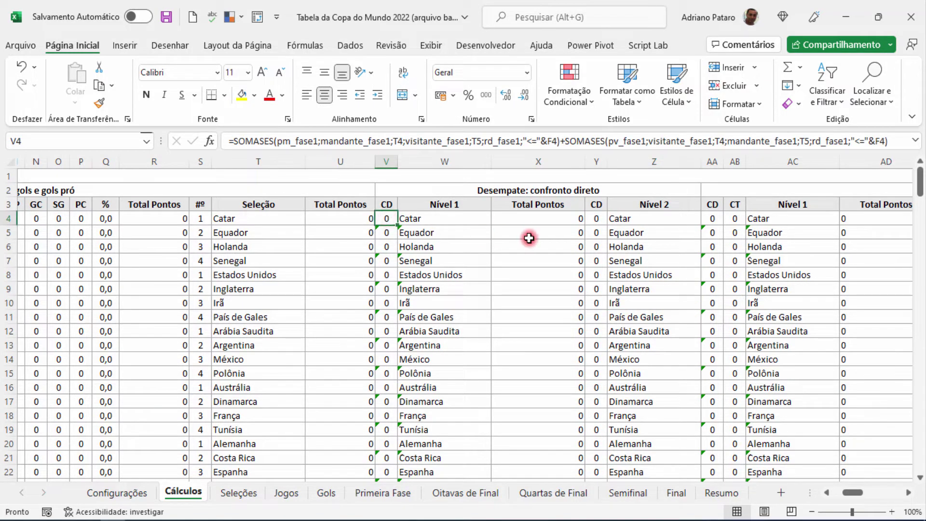
key("Right")
key("Right")
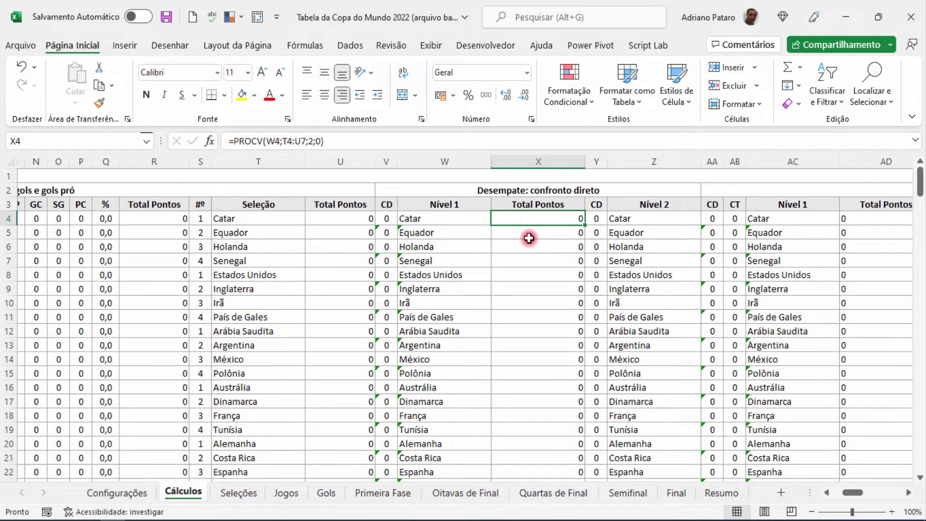
key("Right")
key("Right")
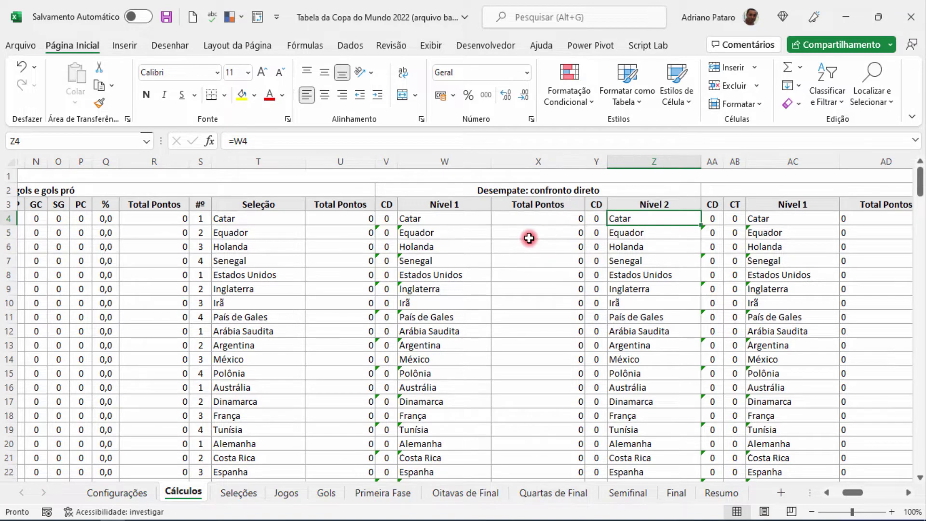
key("Right")
key("Left")
key("Left")
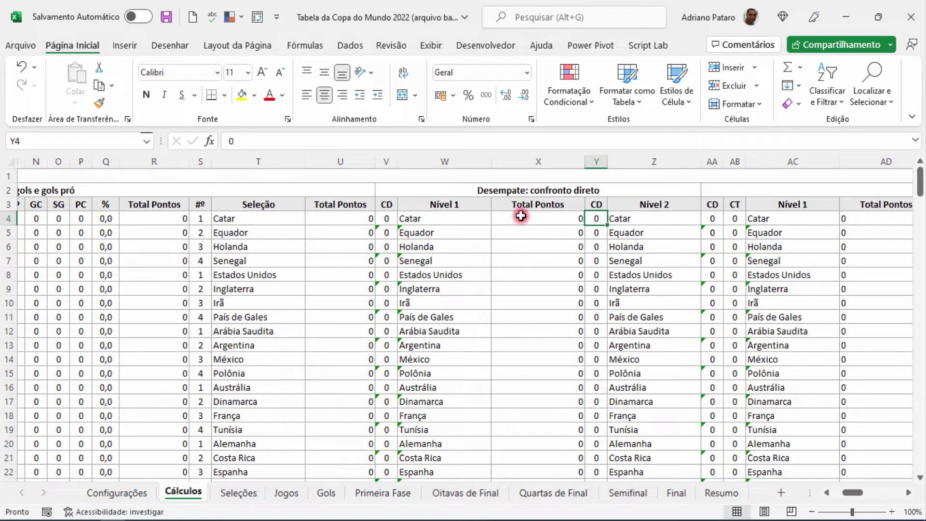
Step: Highlight the Total Pontos, CD and Nível 2 headers in X3:Z3 with yellow fill
left_click_drag(524, 207, 627, 205)
left_click(241, 97)
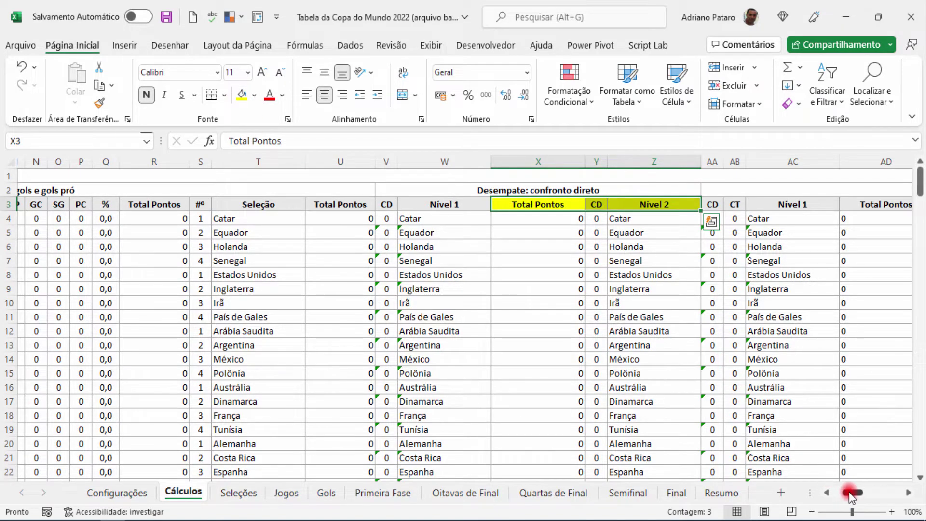
Step: Review the card tie-break formulas in AA4, AB4 and AC4, and fill the CT header in AB3 with yellow
left_click_drag(849, 491, 855, 490)
left_click(477, 204)
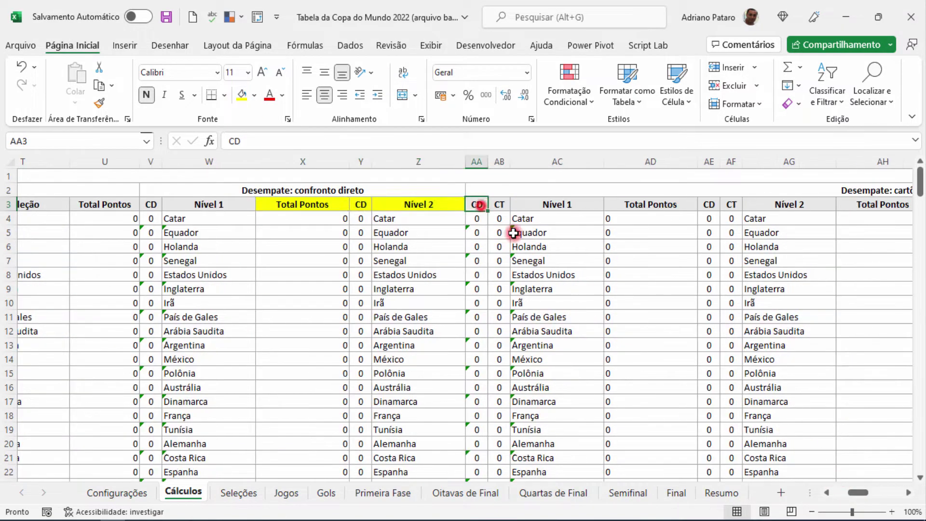
key("Down")
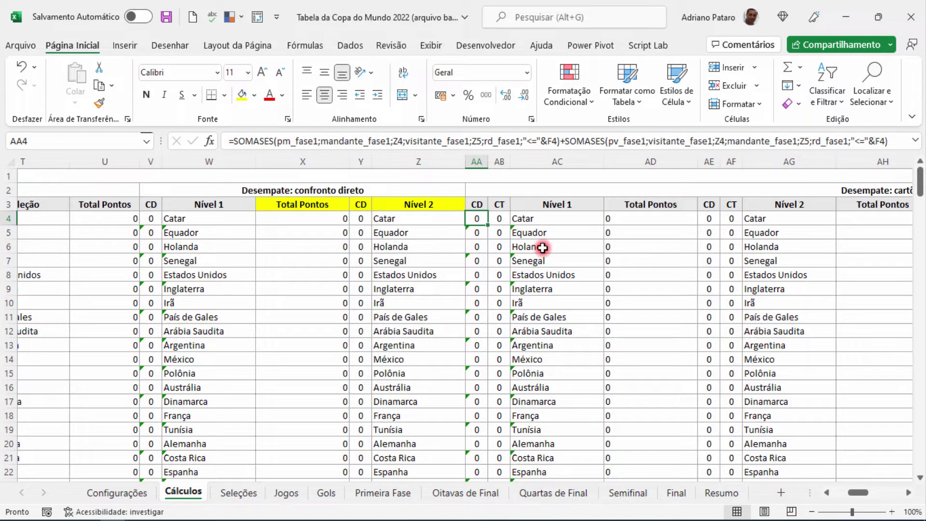
key("Right")
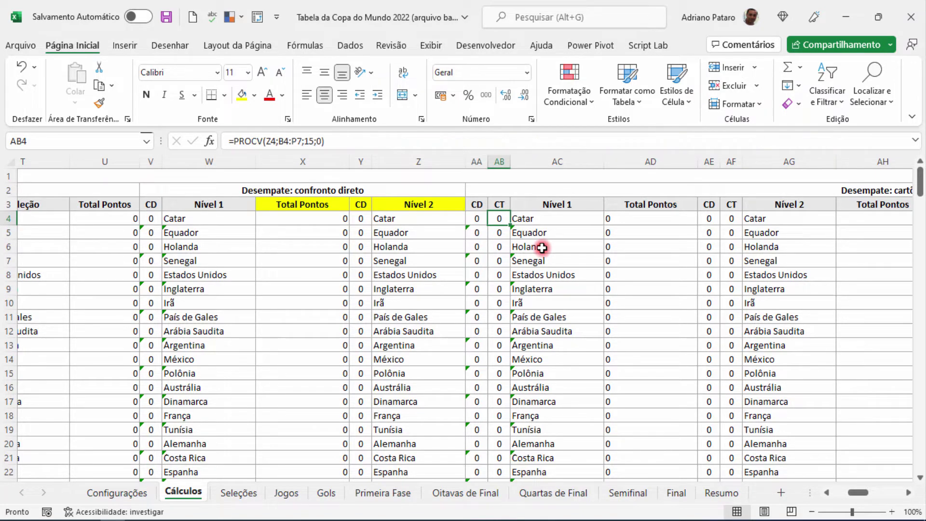
key("Right")
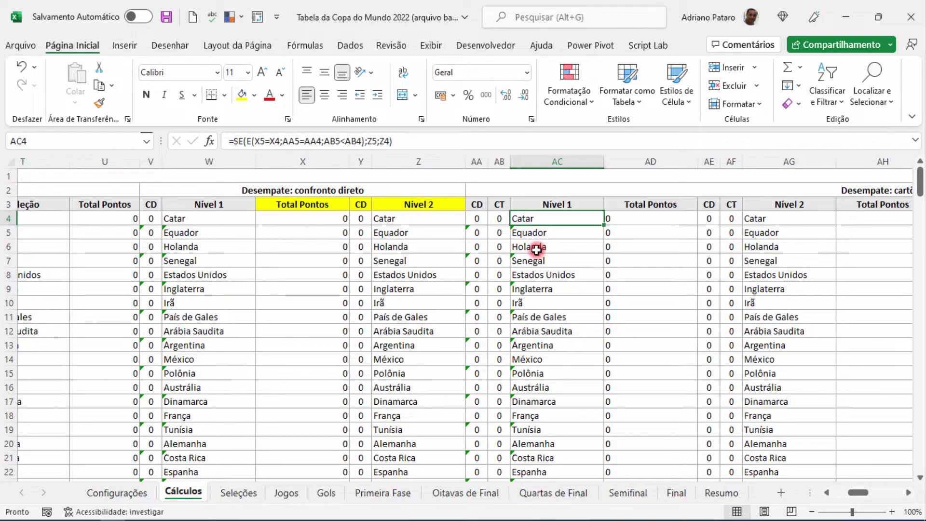
left_click(500, 205)
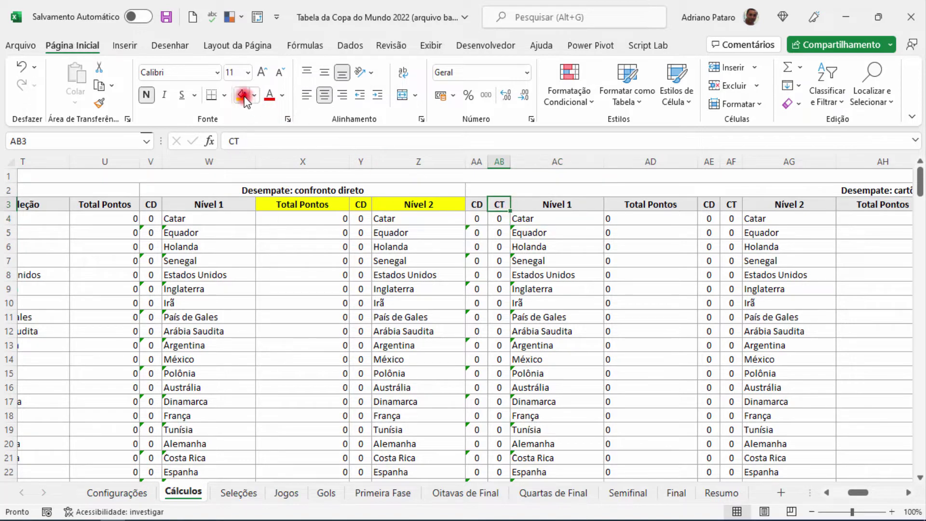
Step: Check the row 4 formulas from AC4 through AH4 and highlight the headers in AD3:AH3 with yellow fill
left_click(560, 219)
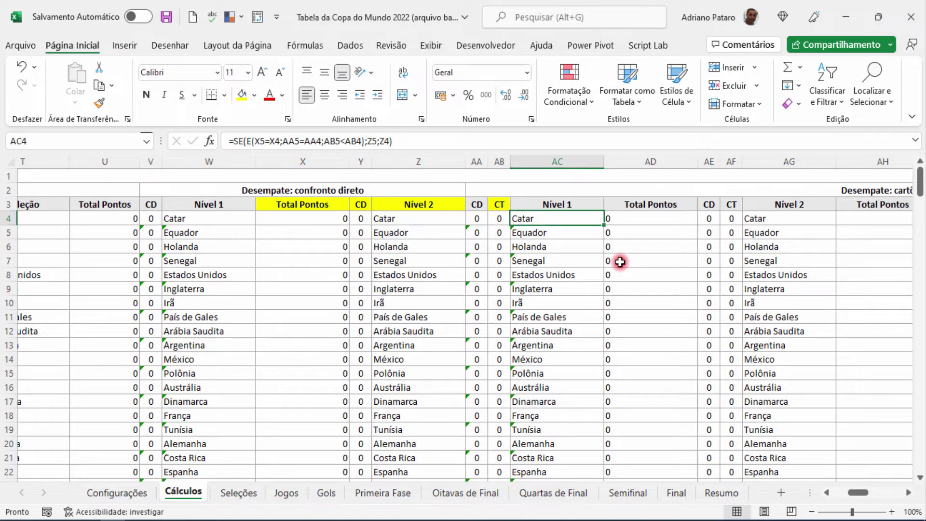
key("Right")
key("Right")
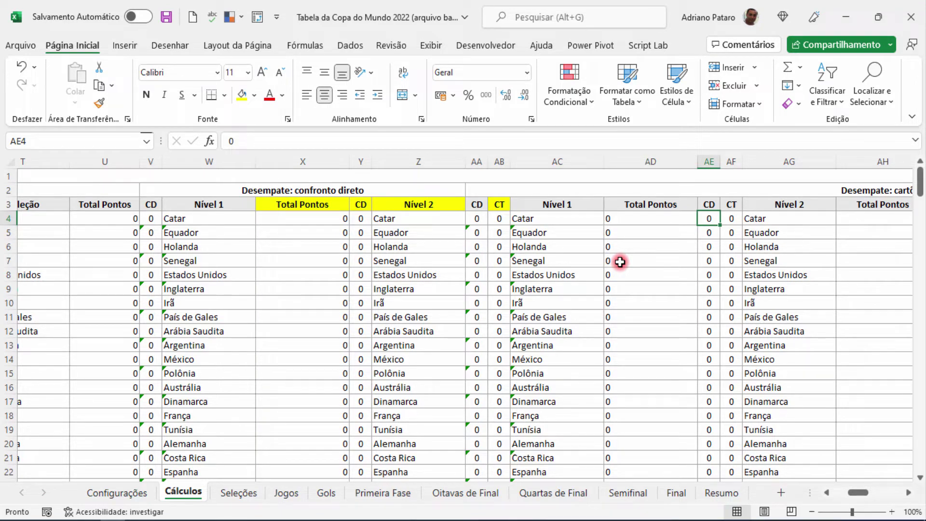
key("Right")
key("Right")
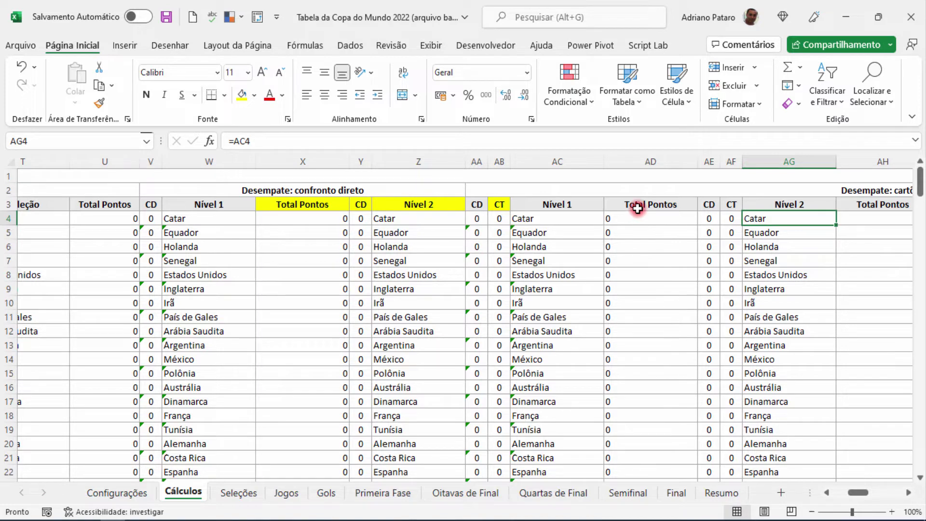
left_click_drag(858, 491, 867, 496)
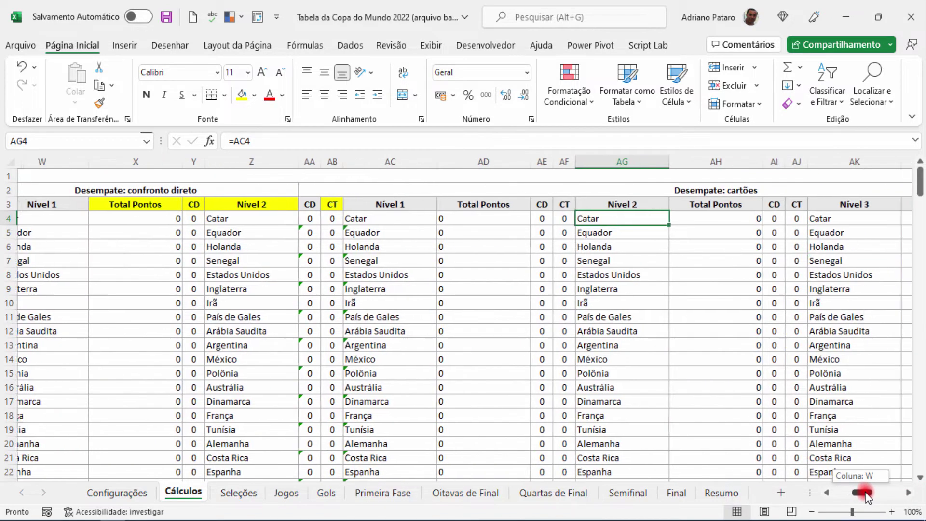
left_click(703, 218)
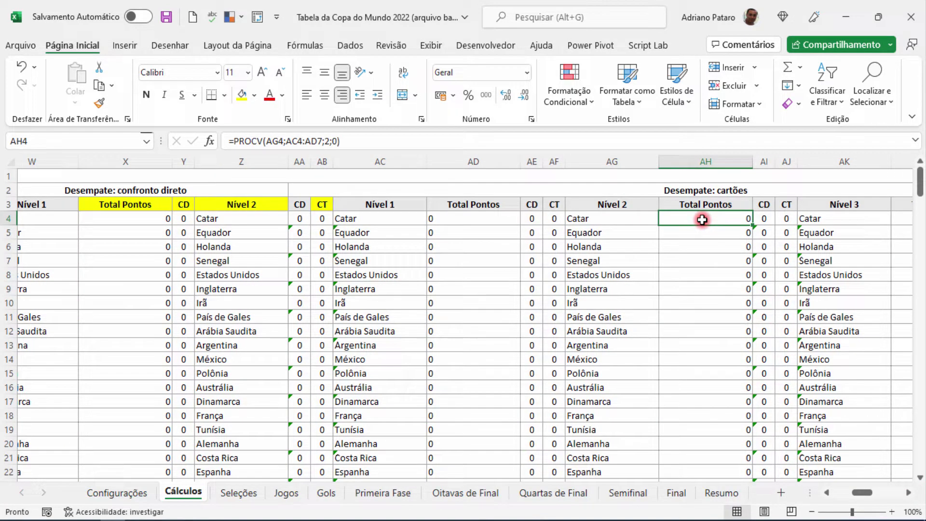
left_click_drag(463, 205, 671, 203)
left_click(242, 95)
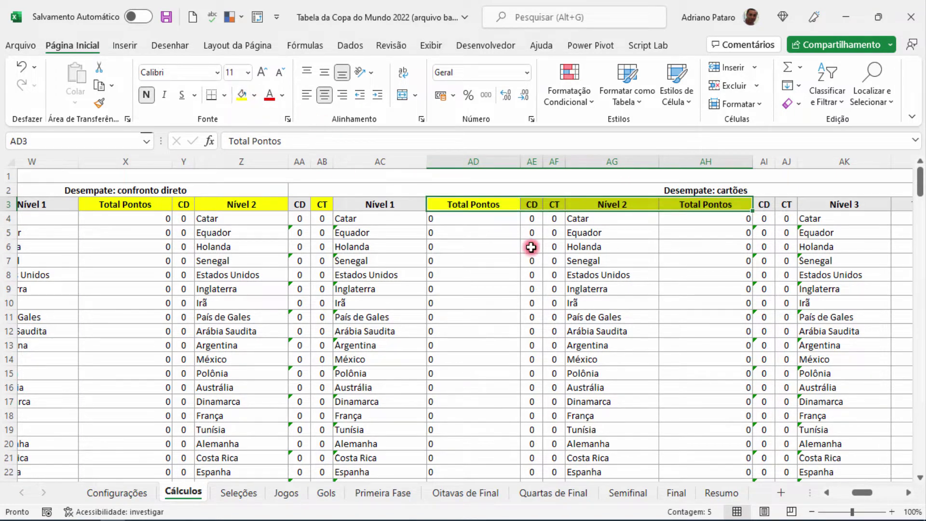
Step: Check the row 4 formulas in AI4:AK4 and fill the CT header in AJ3 with yellow
left_click_drag(857, 492, 866, 493)
left_click(500, 204)
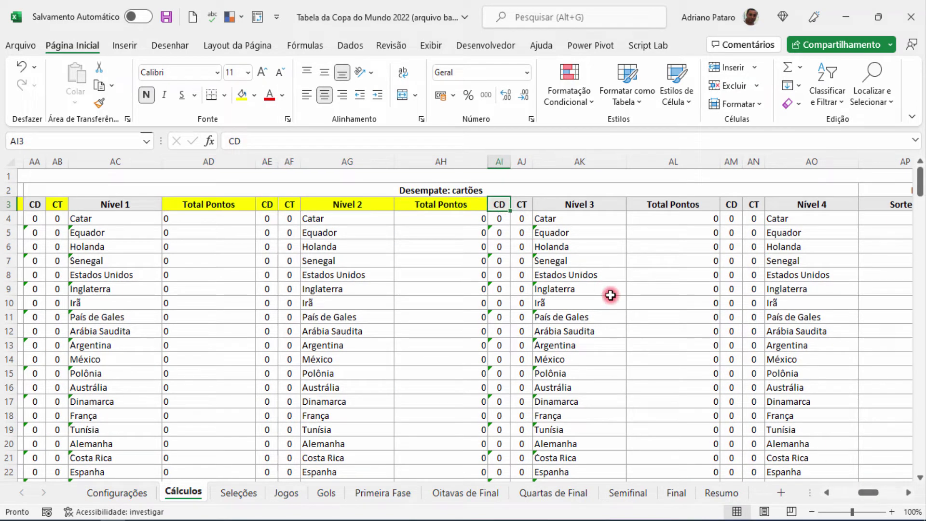
key("Down")
key("Right")
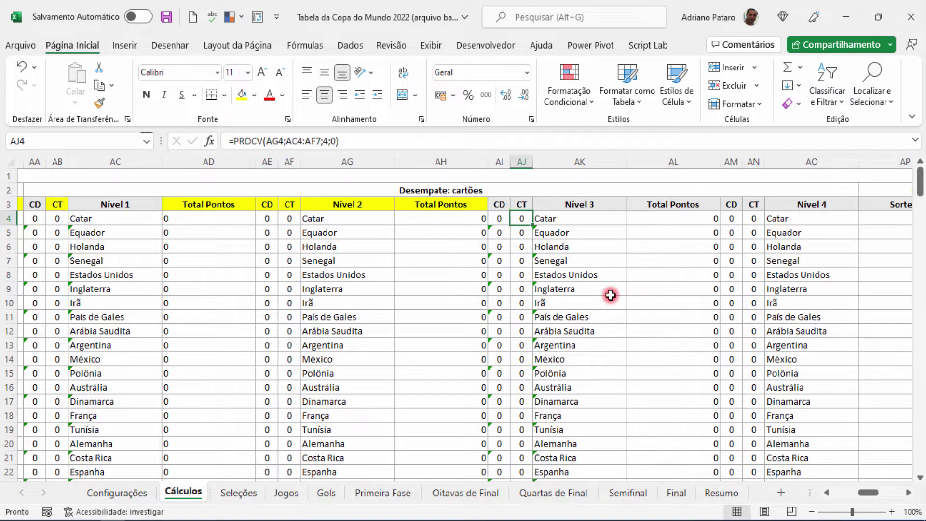
left_click(522, 205)
left_click(548, 220)
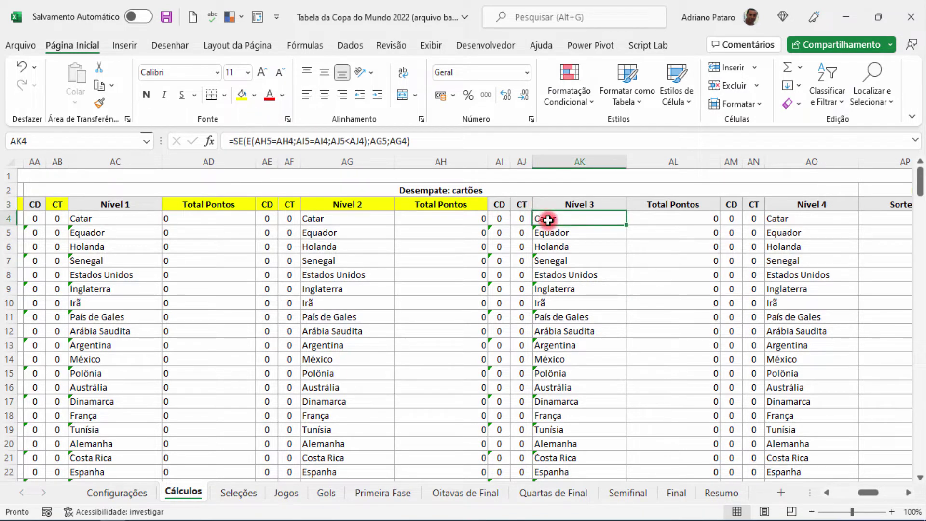
left_click(522, 204)
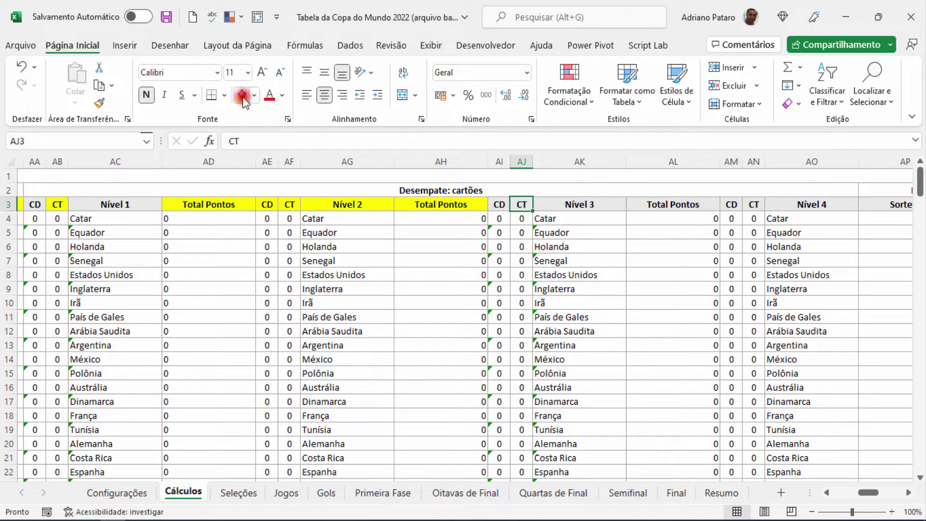
Step: Review the Nível 3 and Nível 4 formulas from AK4 through AO4 and highlight the headers in AL3:AO3 with yellow fill
left_click(556, 219)
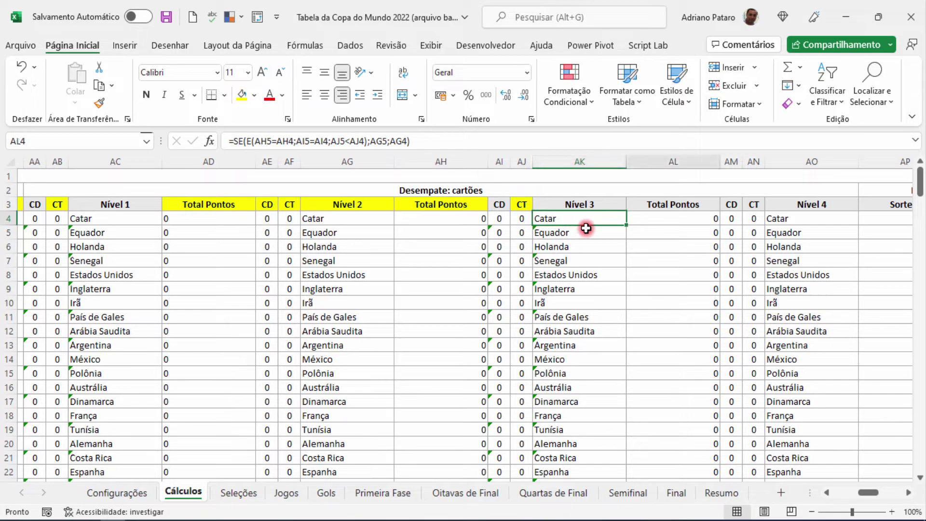
key("Right")
key("Right")
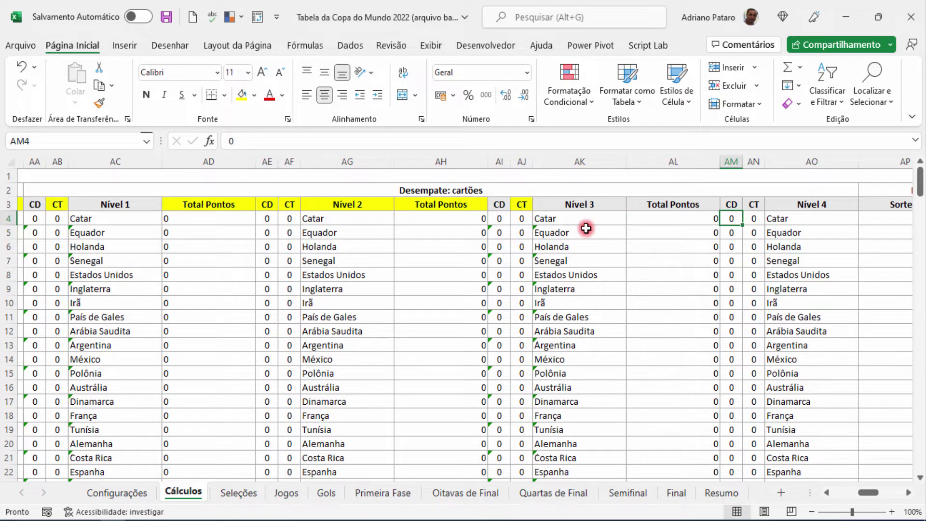
key("Left")
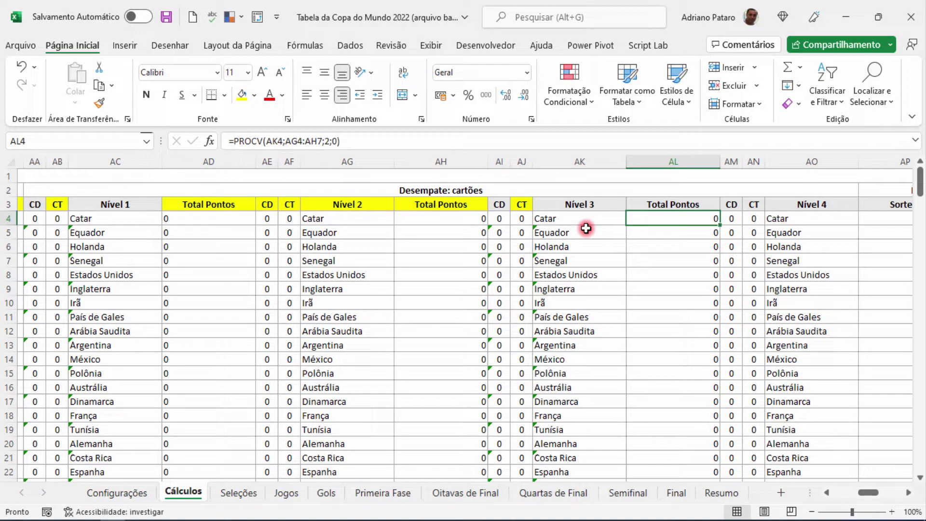
key("Right")
key("Right")
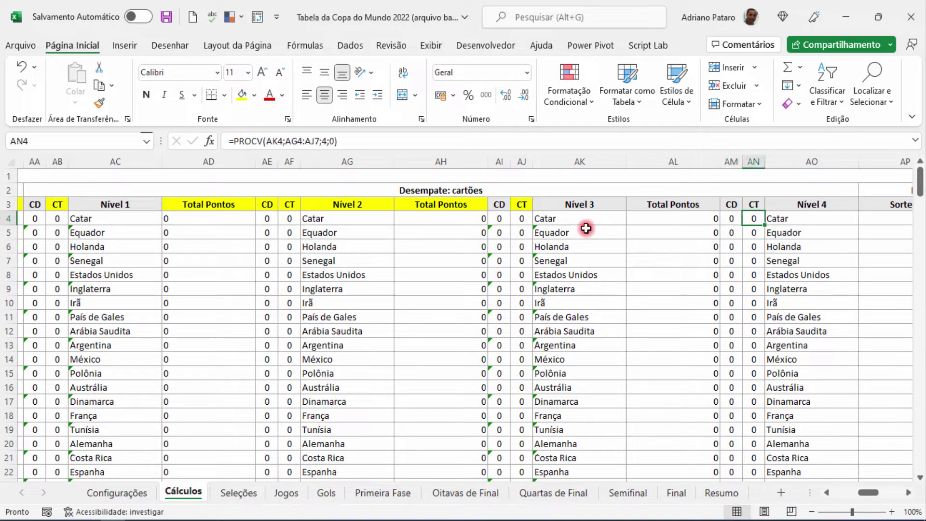
key("Right")
key("Right")
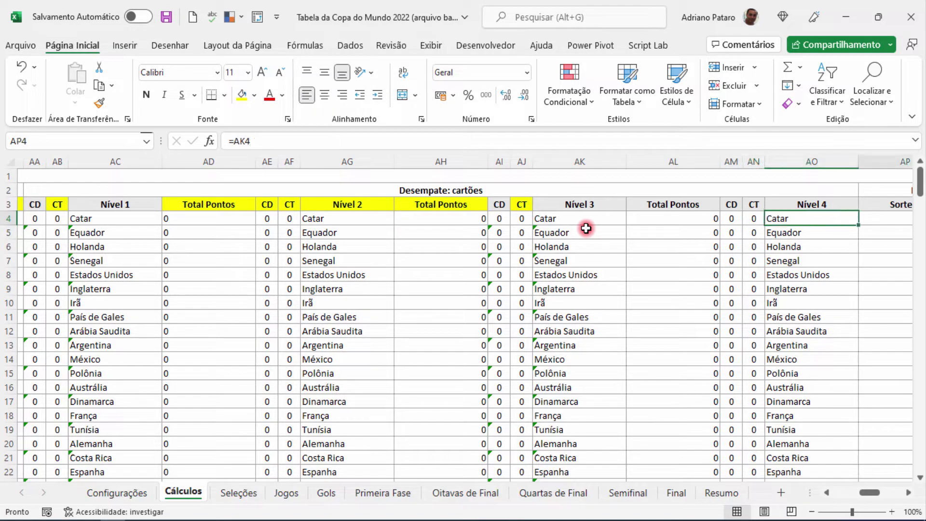
key("Left")
key("Left")
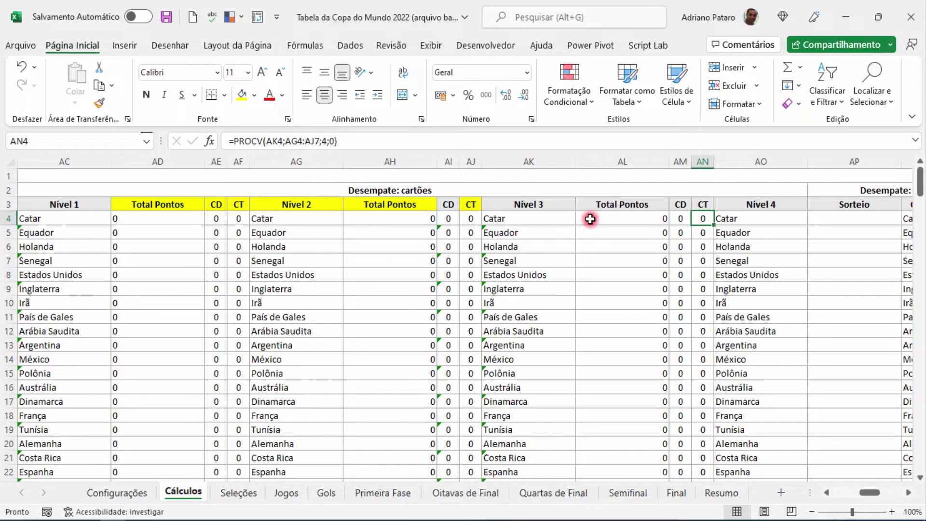
left_click_drag(595, 206, 731, 205)
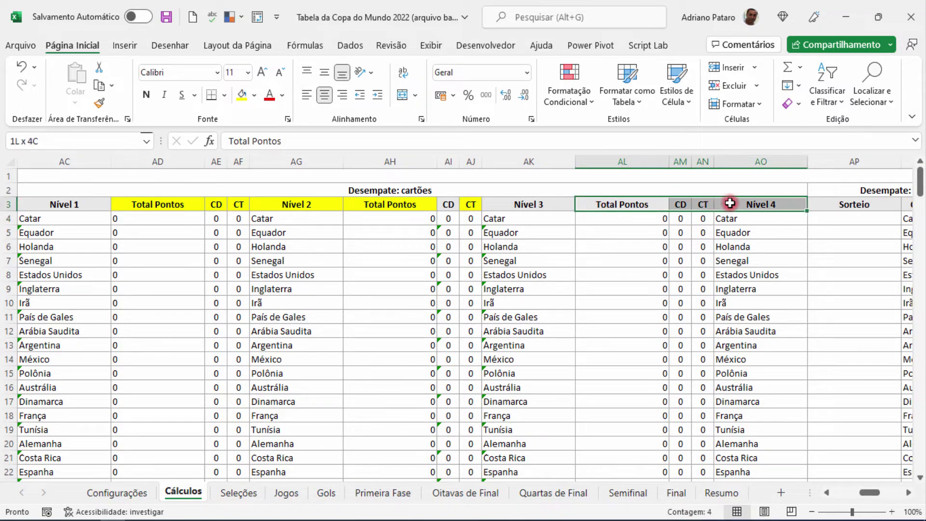
left_click(243, 95)
Step: Review the yellow-marked headers across the tie-break blocks, including X3:Z3, and check the Total Pontos formula in X4
scroll(524, 280, "right", 3)
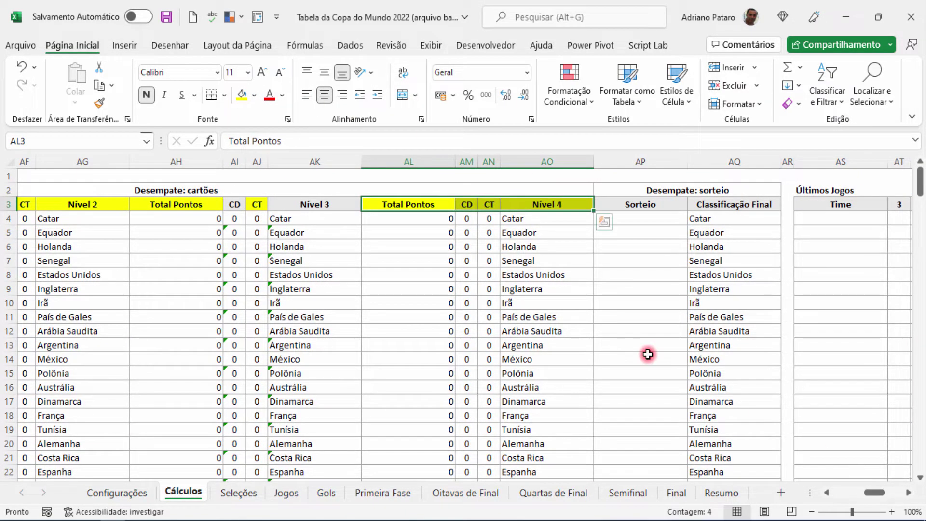
left_click(537, 314)
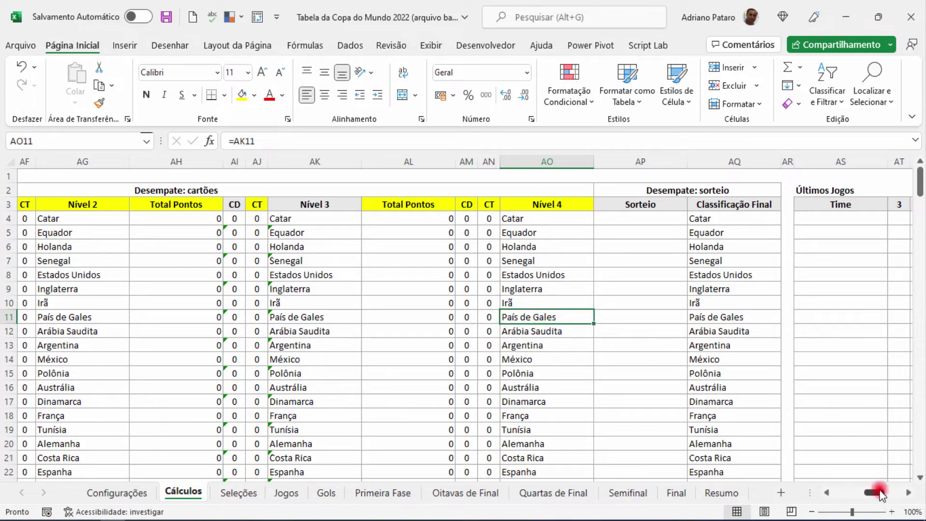
left_click_drag(879, 492, 868, 497)
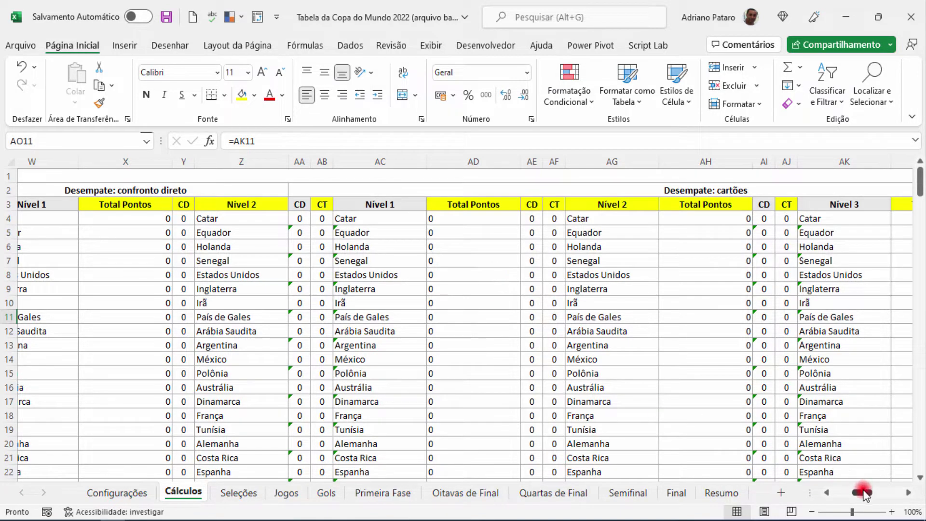
left_click_drag(864, 493, 857, 492)
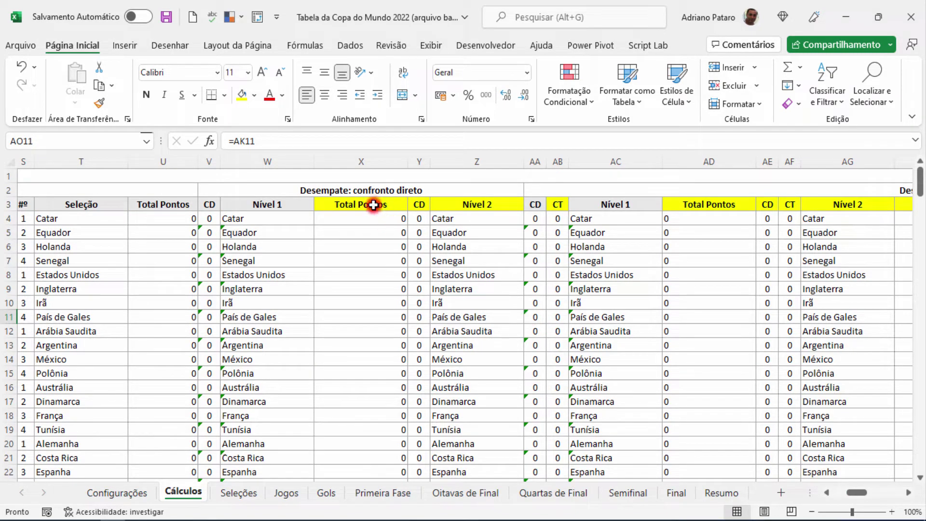
left_click_drag(374, 204, 464, 204)
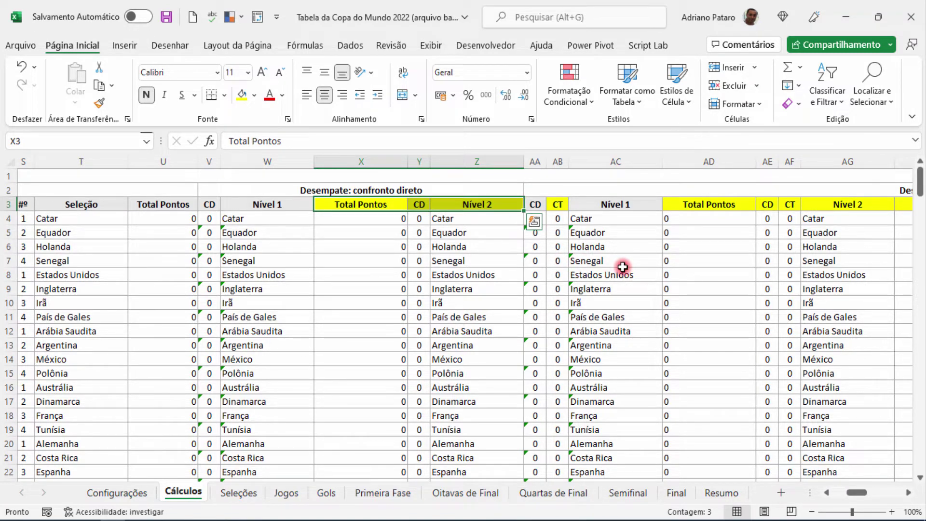
left_click(388, 206)
left_click(389, 219)
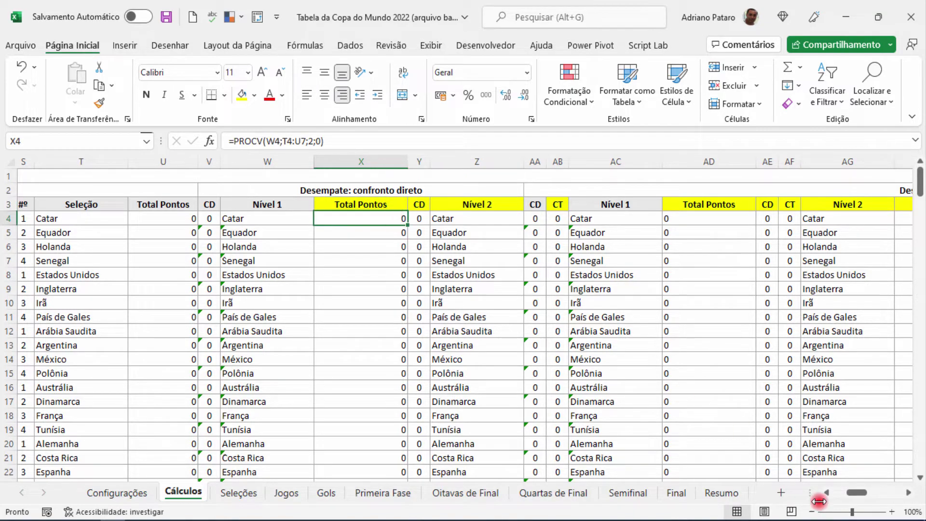
Step: Locate the first Oitavas de Final row, 100, and inspect the cell references of the Total Pontos formula in X100
left_click_drag(858, 492, 843, 492)
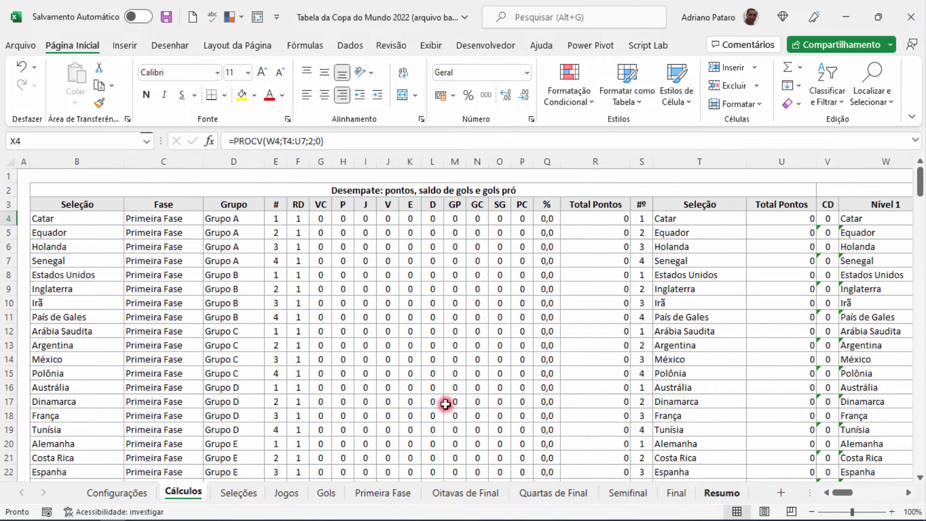
scroll(277, 360, "down", 20)
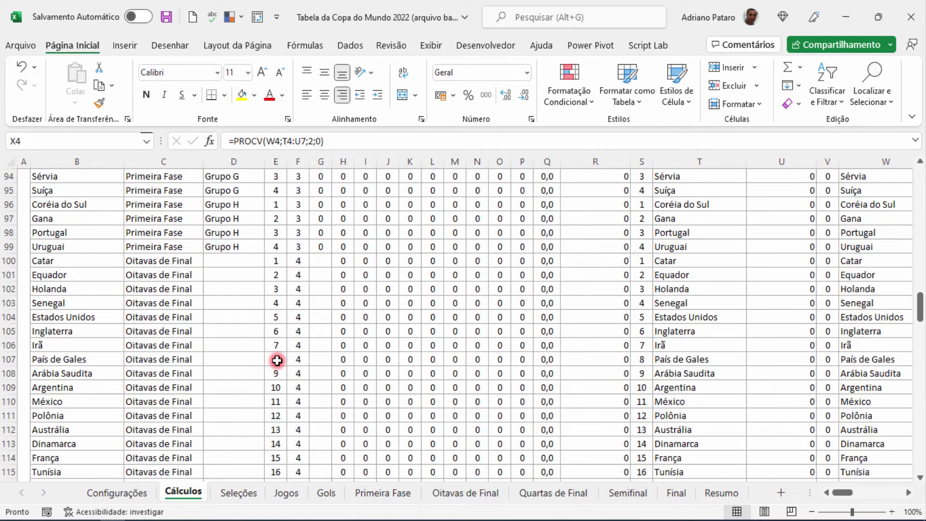
left_click(9, 260)
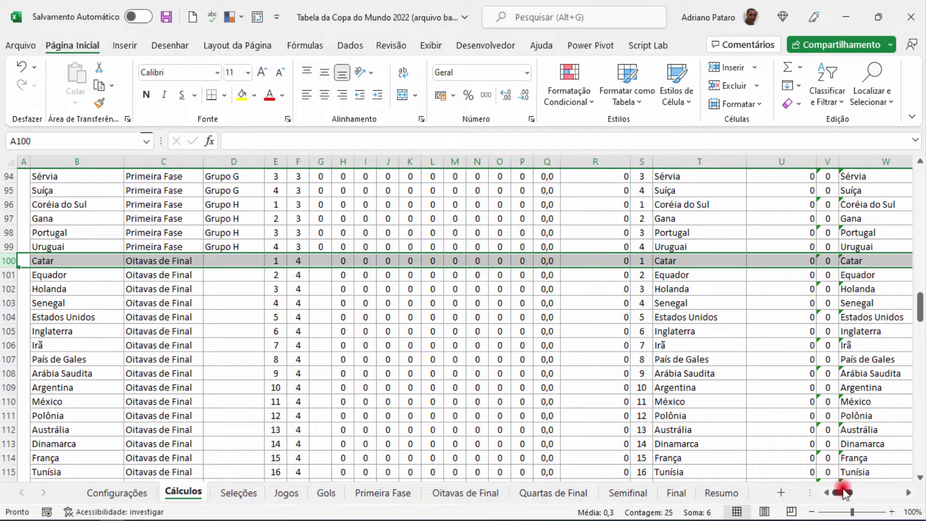
left_click_drag(839, 492, 851, 491)
left_click(758, 260)
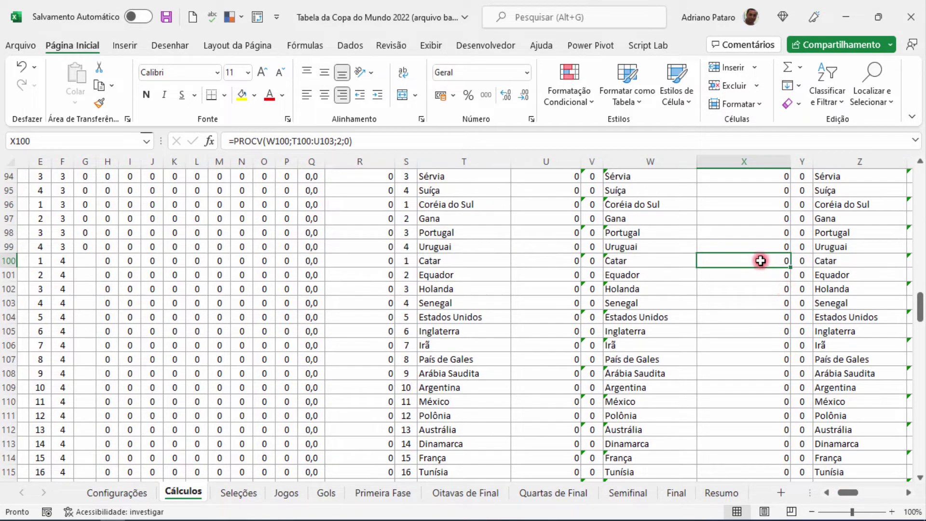
double_click(761, 260)
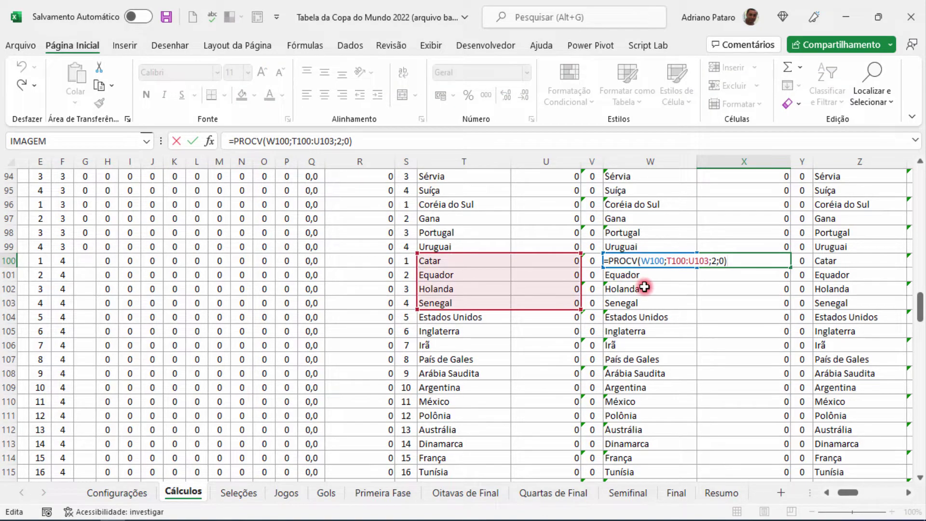
key("Escape")
Step: Clear the contents of the Total Pontos, CD and Nível 2 columns from X100:Z100 down to the last row
left_click_drag(753, 258, 818, 262)
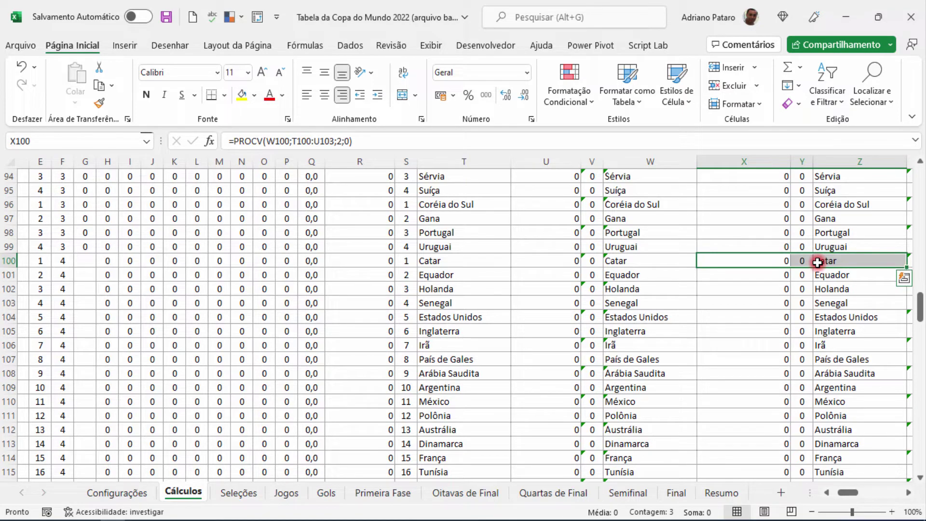
key("ctrl+shift+Down")
key("ctrl+BackSpace")
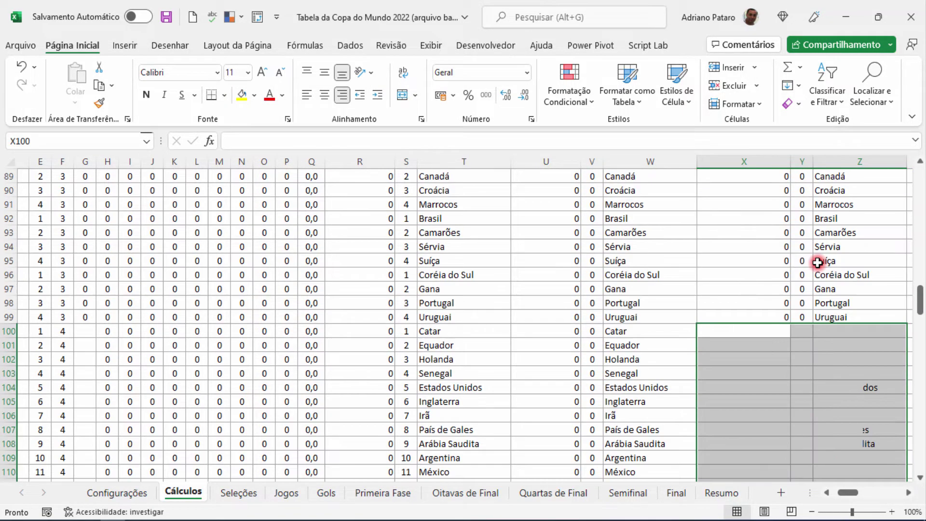
Step: Fill the Total Pontos formula from X99 into X100 and change its lookup range to T100:U131
left_click(756, 316)
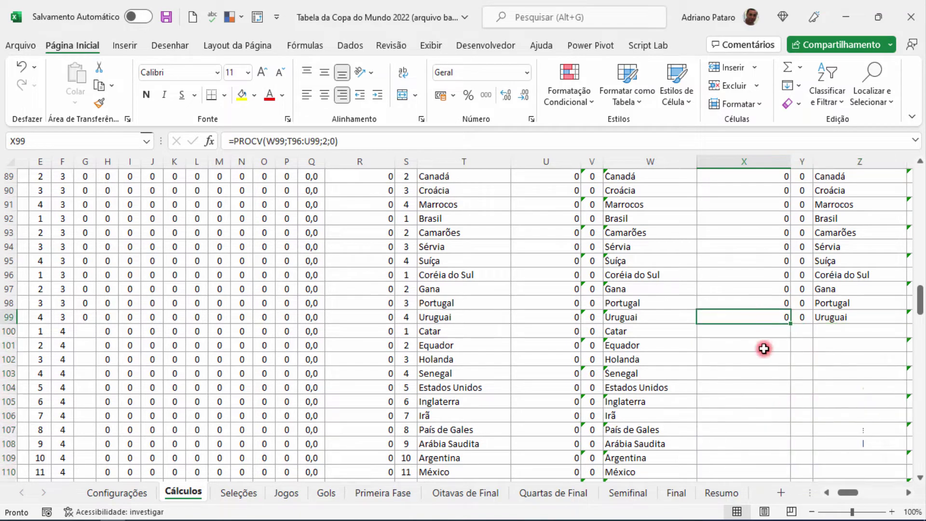
left_click_drag(790, 326, 790, 333)
double_click(769, 332)
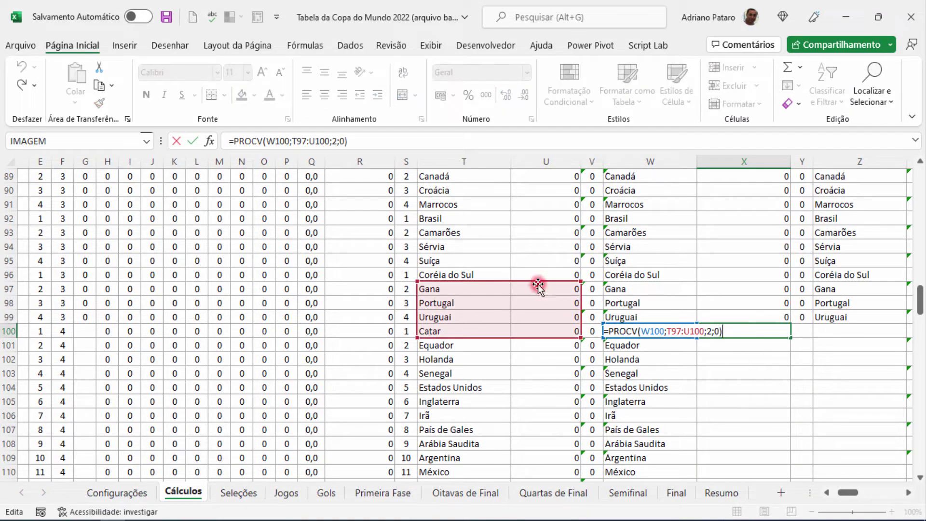
left_click_drag(538, 285, 539, 340)
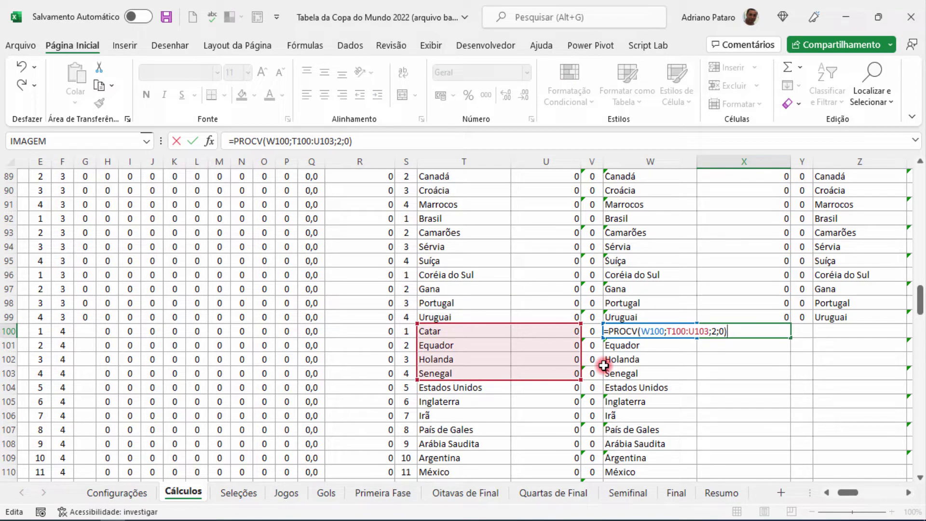
scroll(604, 366, "down", 3)
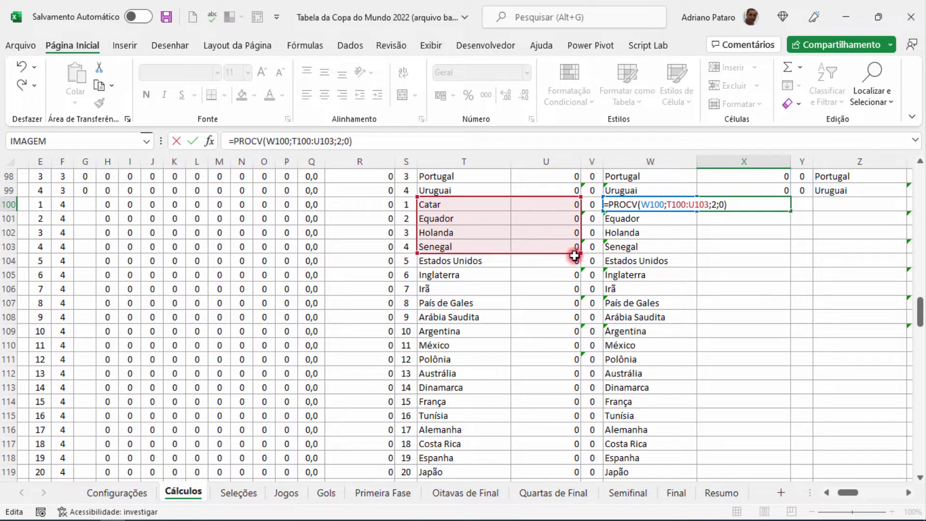
left_click_drag(585, 342, 574, 411)
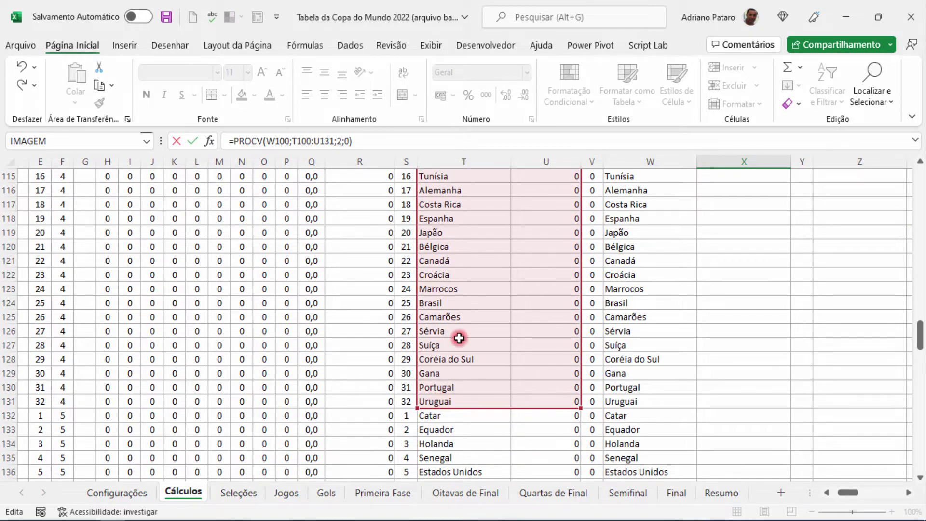
Step: Make the lookup range in the X100 formula absolute as $T$100:$U$131
scroll(505, 409, "up", 7)
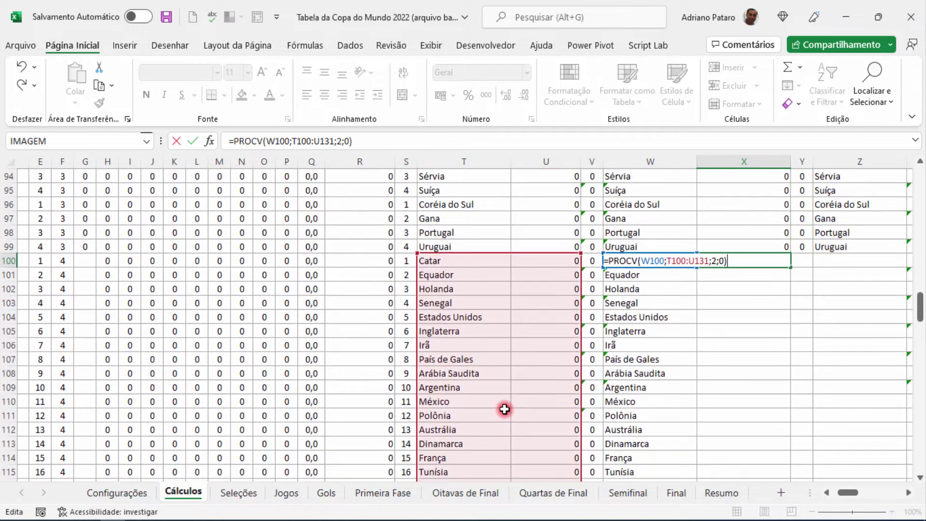
scroll(504, 409, "down", 9)
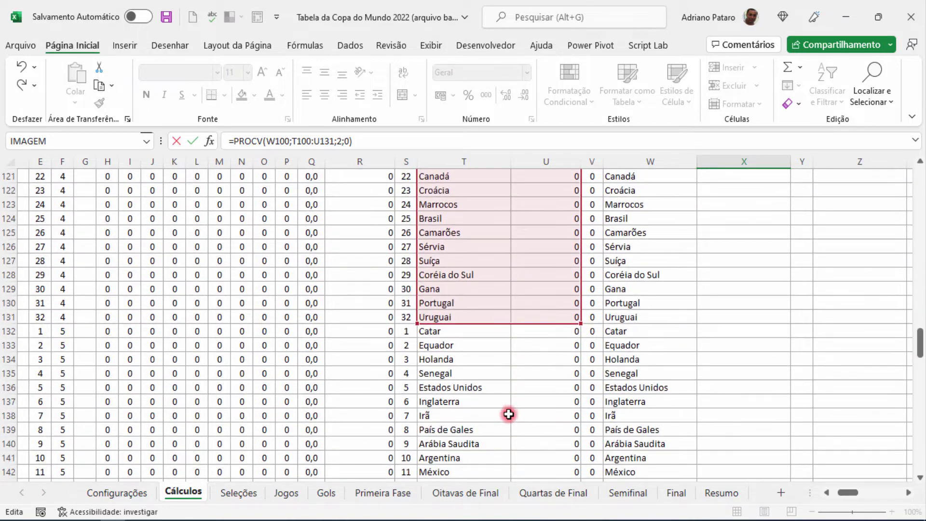
scroll(511, 408, "up", 8)
scroll(515, 407, "up", 9)
left_click(300, 141)
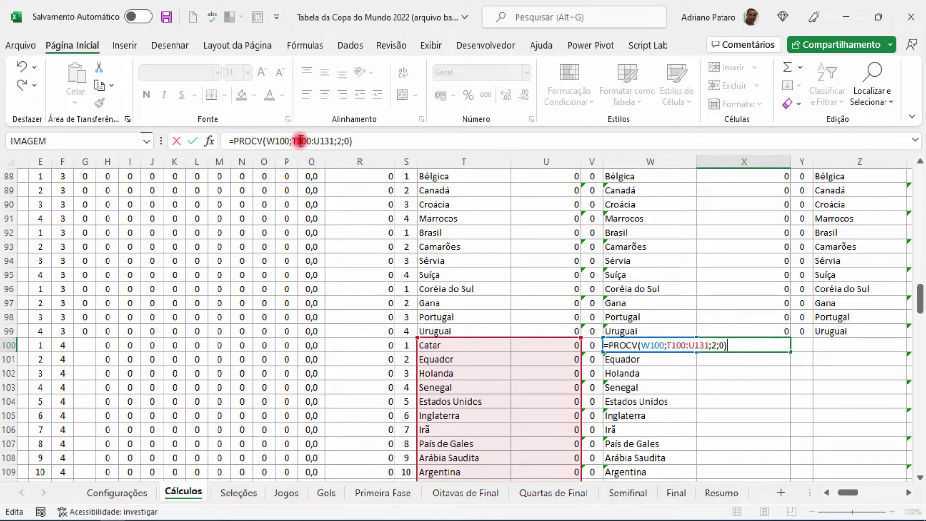
key("F4")
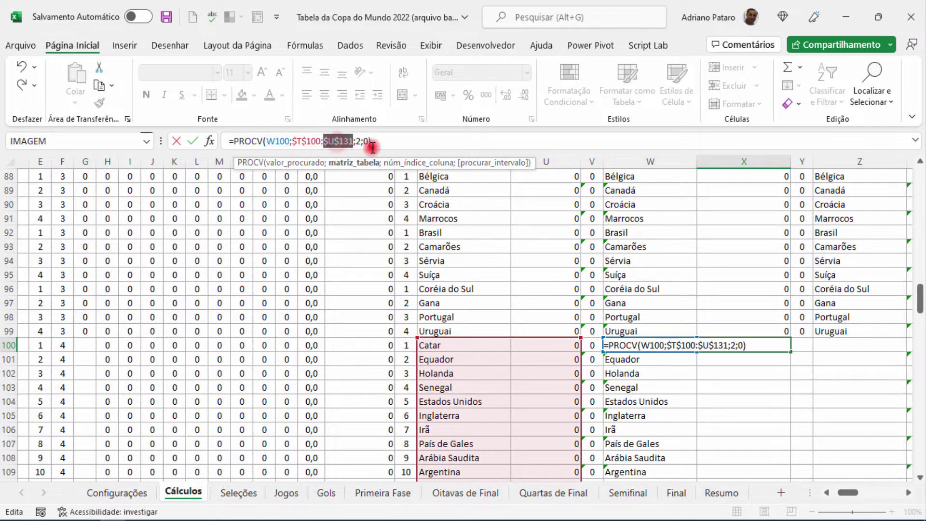
key("Return")
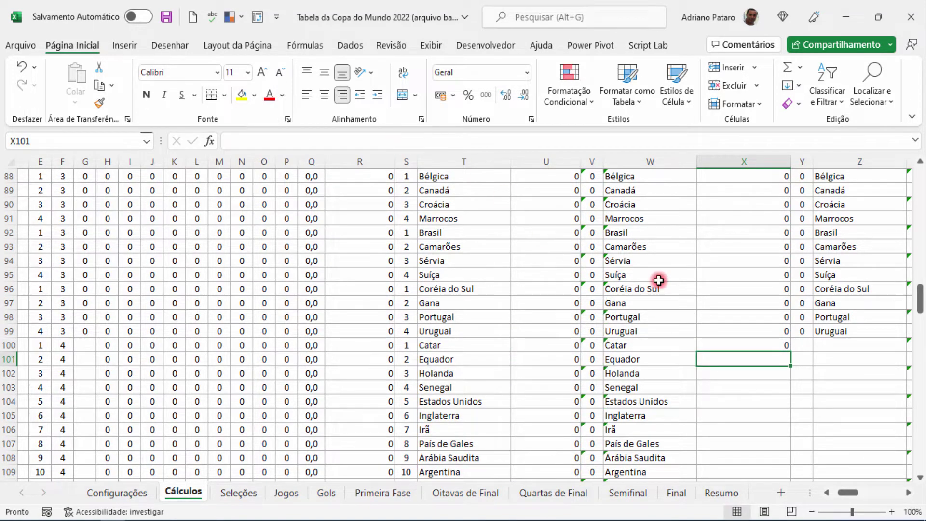
Step: Fill the X100 formula down through X131, the last row of the Oitavas de Final block
left_click(747, 345)
scroll(781, 286, "down", 3)
left_click_drag(791, 225, 742, 367)
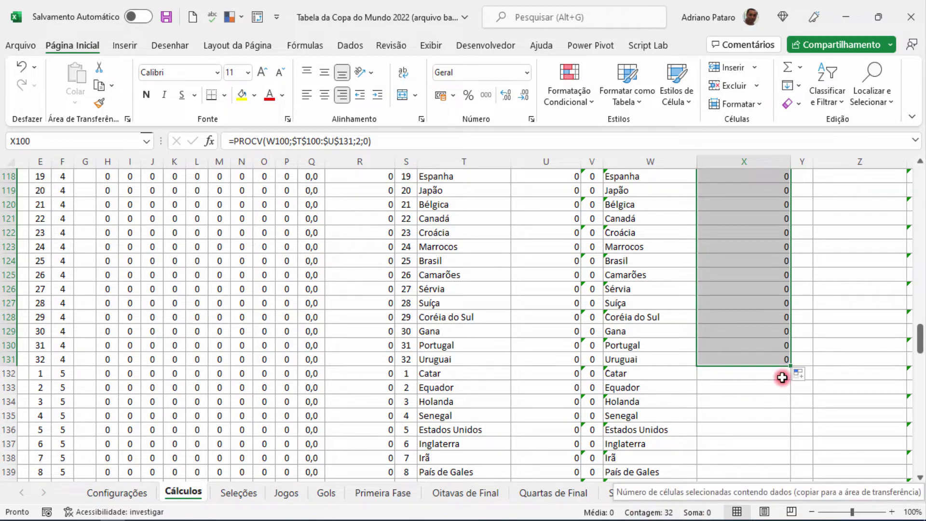
scroll(555, 242, "up", 1)
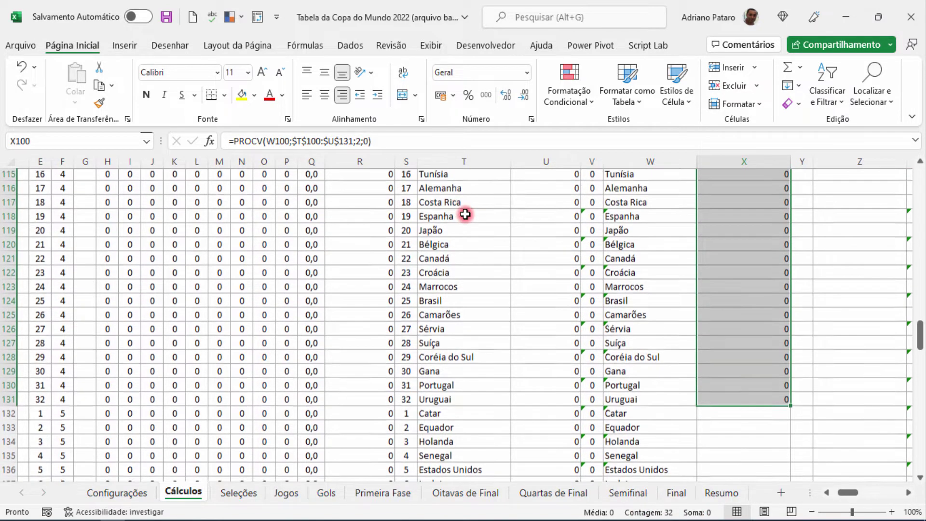
Step: Replace every $ with nothing in the formulas of X100:X131 to make their references relative
left_click(872, 102)
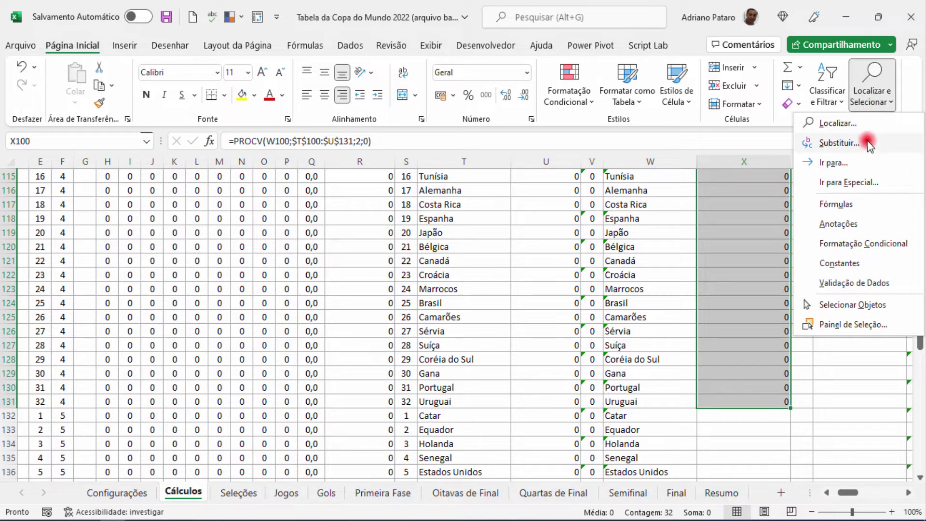
left_click(867, 103)
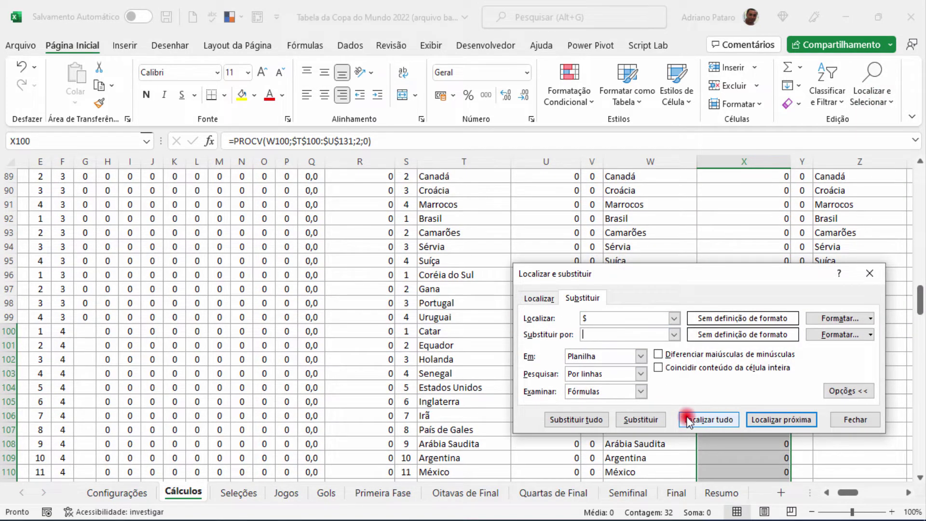
left_click(577, 419)
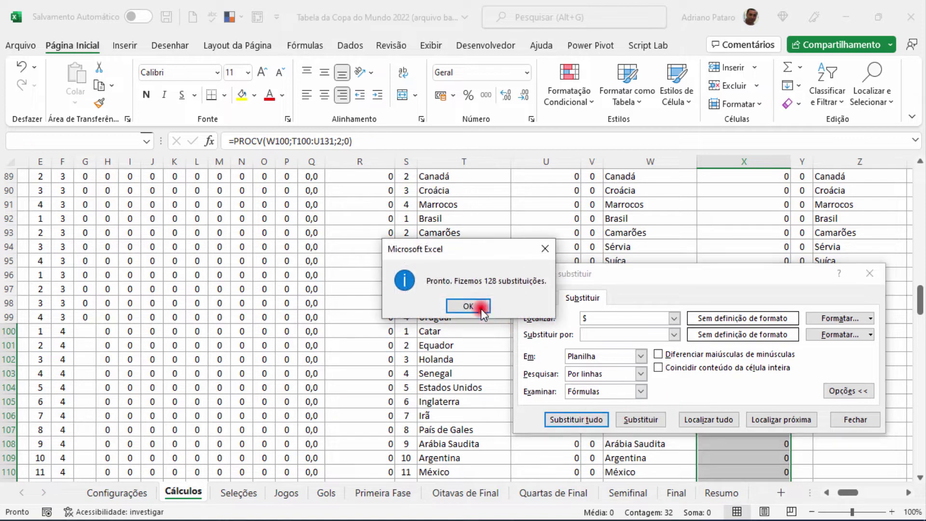
left_click(482, 311)
left_click(855, 419)
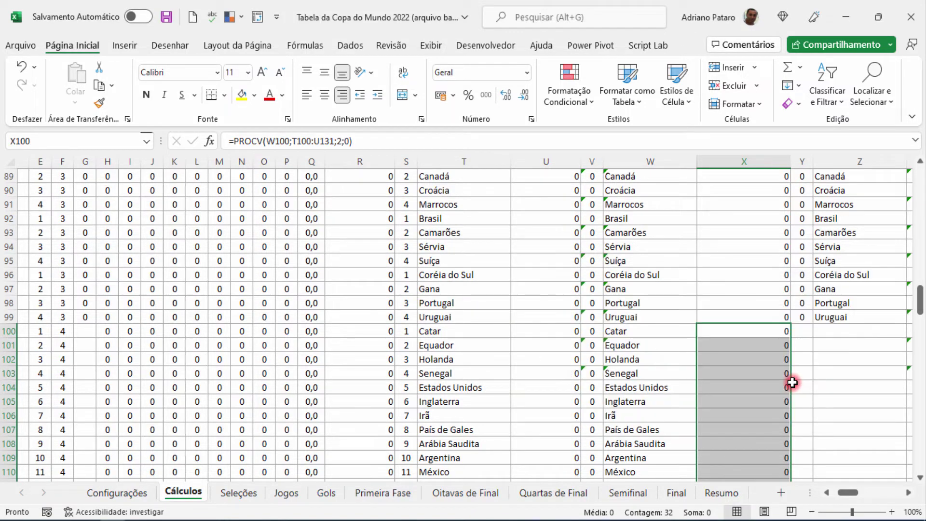
Step: Copy the X100:X131 formulas into the remaining knockout blocks starting at X132, X164 and X196
key("ctrl+c")
scroll(792, 383, "down", 13)
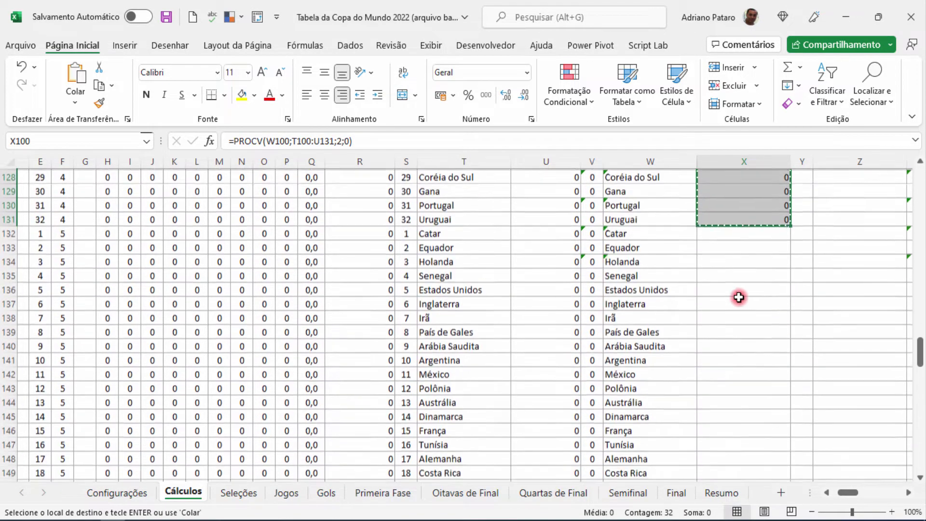
left_click(721, 234)
key("ctrl+v")
scroll(751, 306, "down", 9)
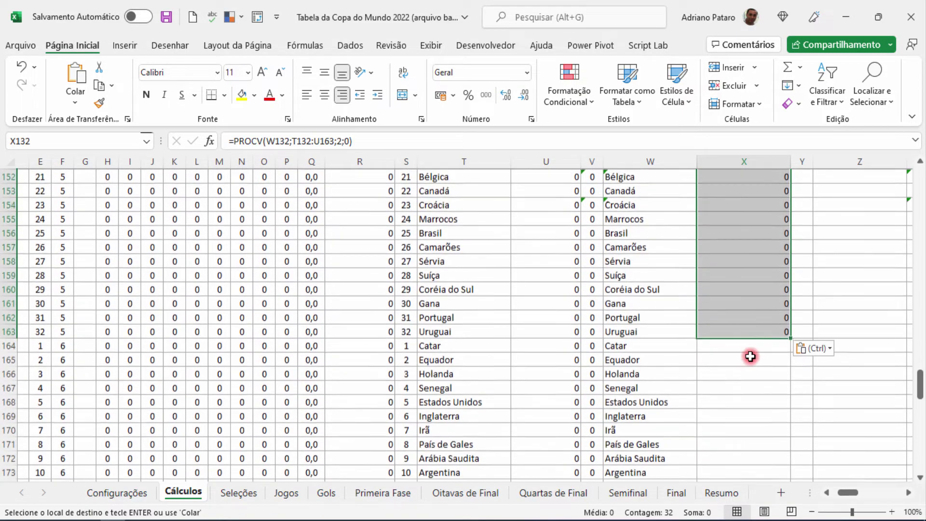
left_click(730, 305)
key("ctrl+v")
scroll(761, 346, "down", 9)
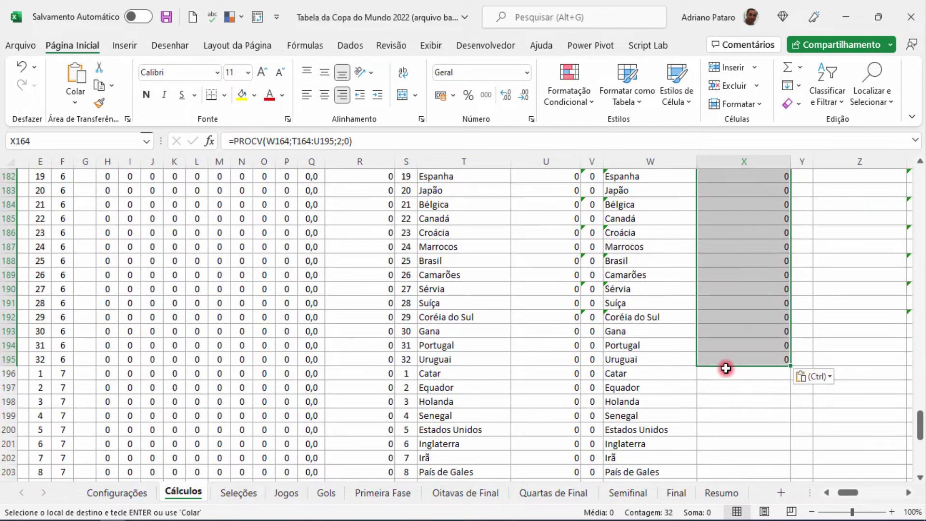
left_click(726, 369)
key("ctrl+v")
scroll(748, 377, "down", 14)
Step: Enter 0 as the CD value in Y100, the first Oitavas de Final row
scroll(749, 378, "up", 18)
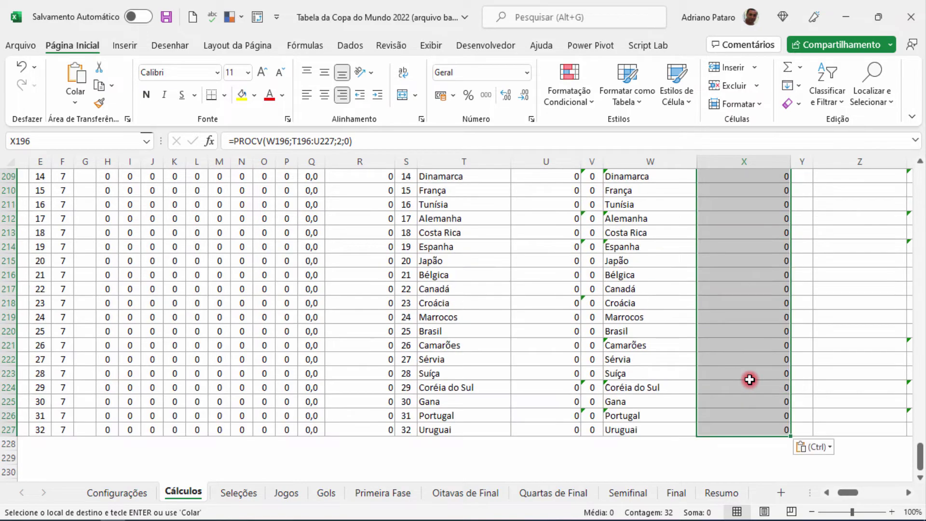
scroll(750, 380, "up", 20)
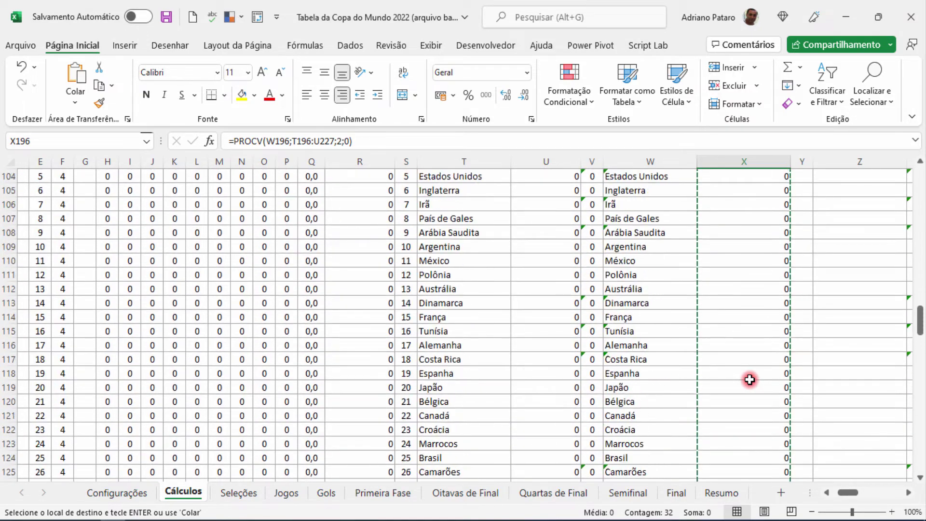
left_click(802, 374)
key("Escape")
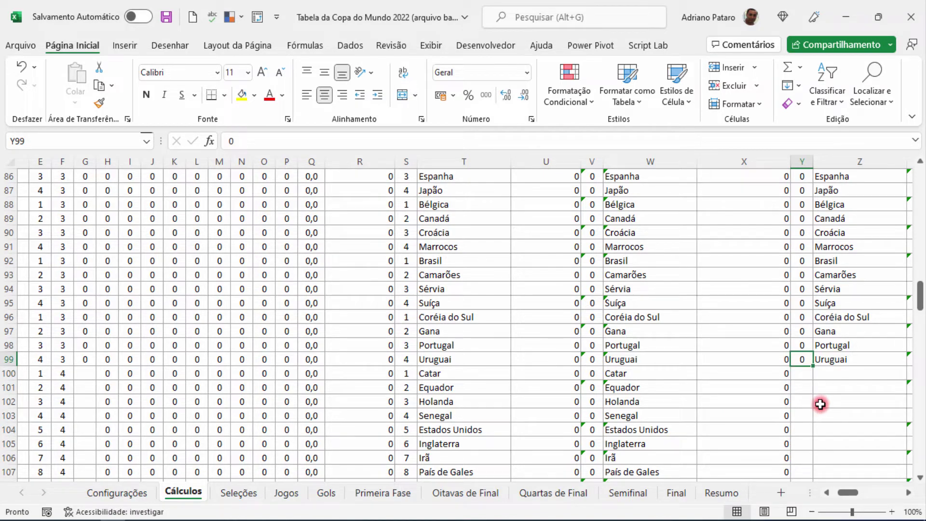
left_click(809, 375)
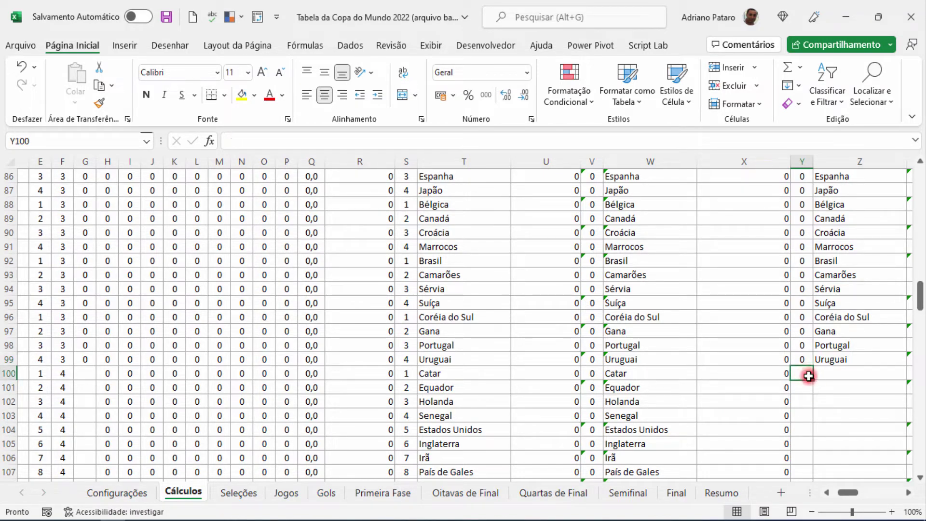
type("0")
key("Return")
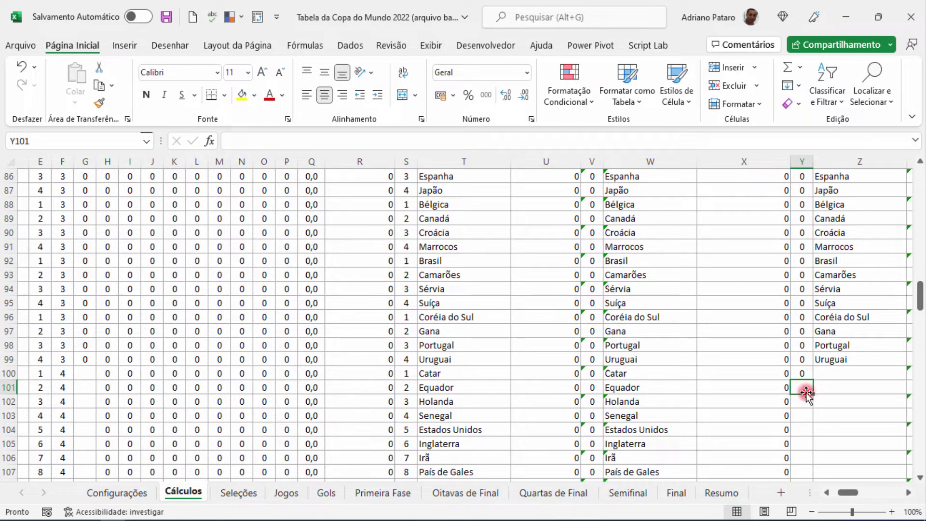
Step: Inspect the cell references of the SOMASES formulas in Y97 and Y98
left_click(805, 332)
double_click(804, 331)
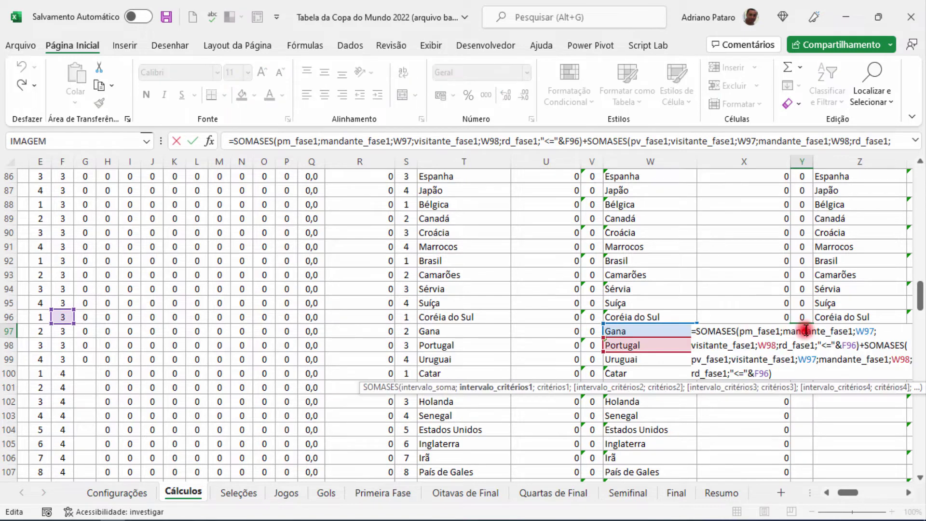
key("Escape")
double_click(804, 333)
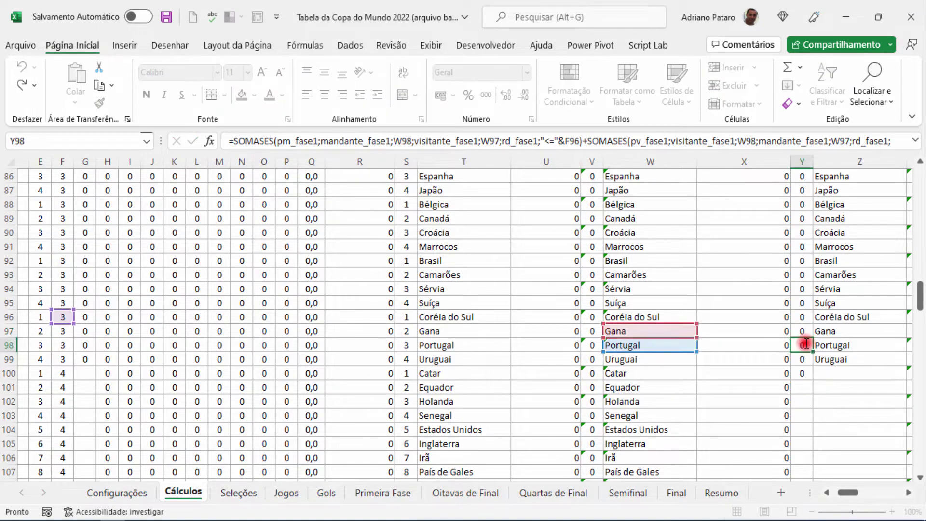
key("Escape")
Step: Copy the pair of CD formulas from Y97:Y98 into Y101:Y102 and Y103:Y104, and save the workbook
left_click_drag(804, 333, 806, 343)
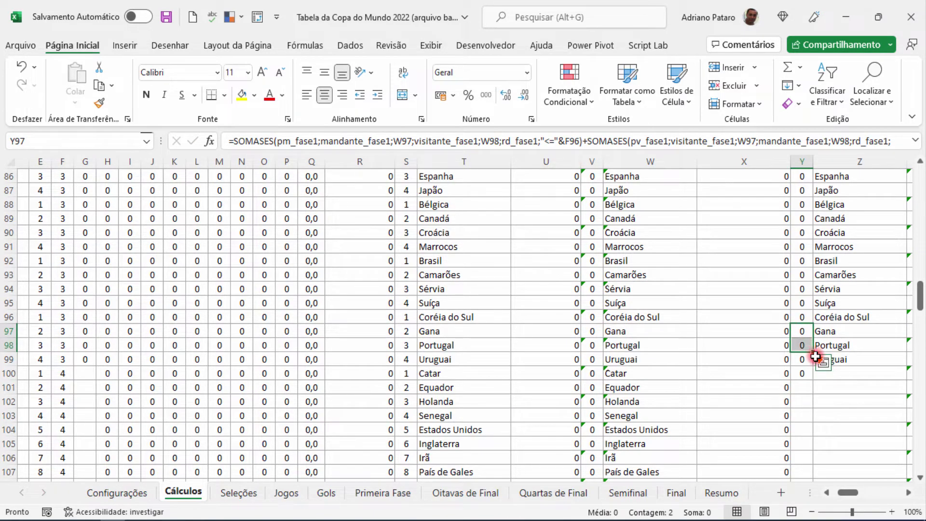
key("ctrl+c")
left_click(802, 387)
key("ctrl+v")
scroll(861, 439, "down", 3)
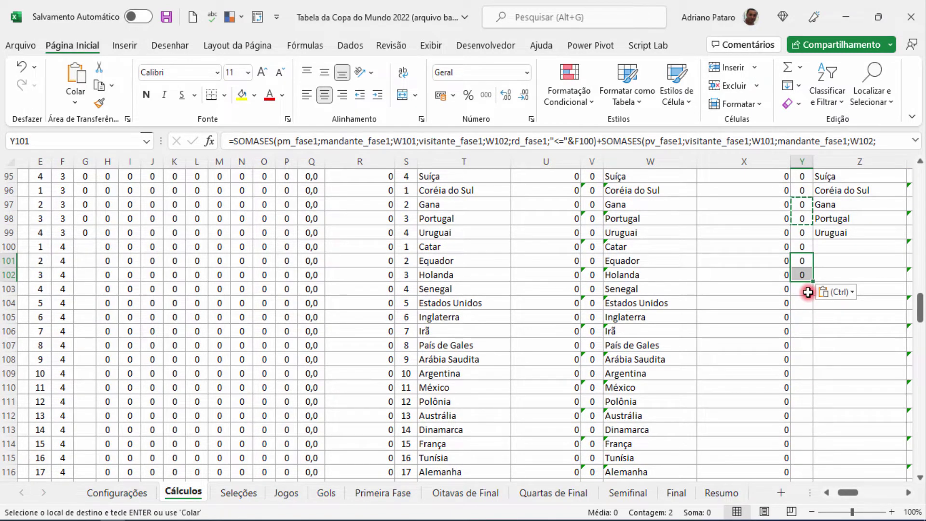
left_click(808, 293)
key("ctrl+v")
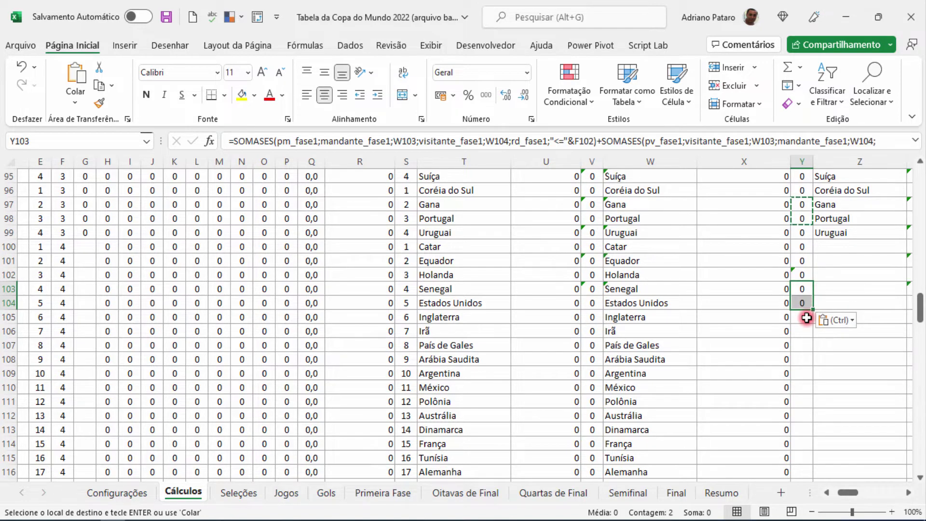
left_click(806, 318)
key("ctrl+s")
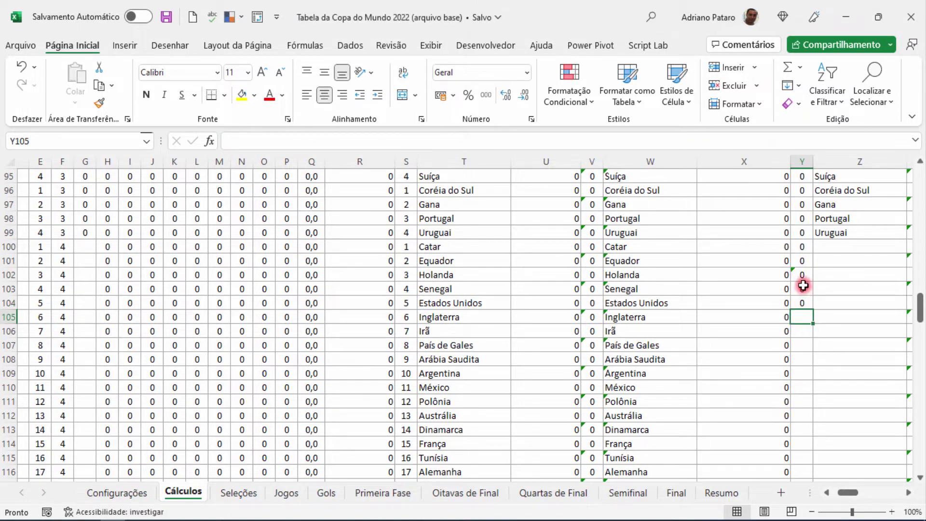
Step: Copy the CD formula pair from Y103:Y104 and paste it pair by pair into Y105:Y112
left_click_drag(804, 286, 810, 338)
key("ctrl+c")
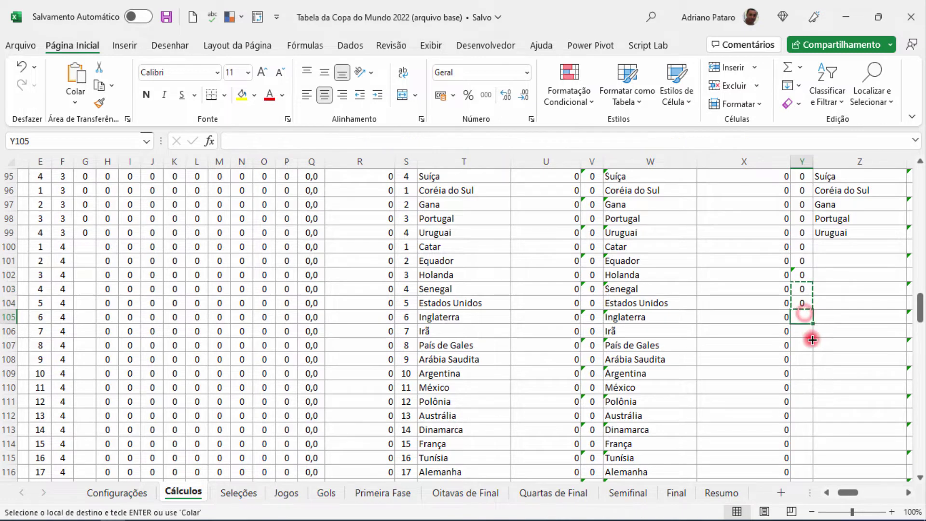
key("ctrl+v")
left_click(807, 345)
key("ctrl+v")
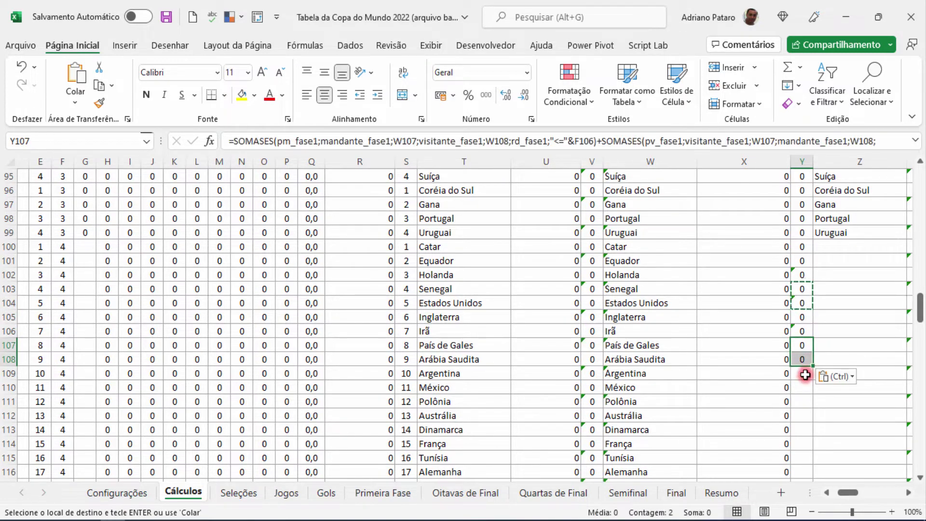
left_click(804, 373)
key("ctrl+v")
left_click(805, 402)
key("ctrl+v")
Step: Paste the copied CD formula pair, two rows at a time, into Y113:Y120
scroll(806, 367, "down", 3)
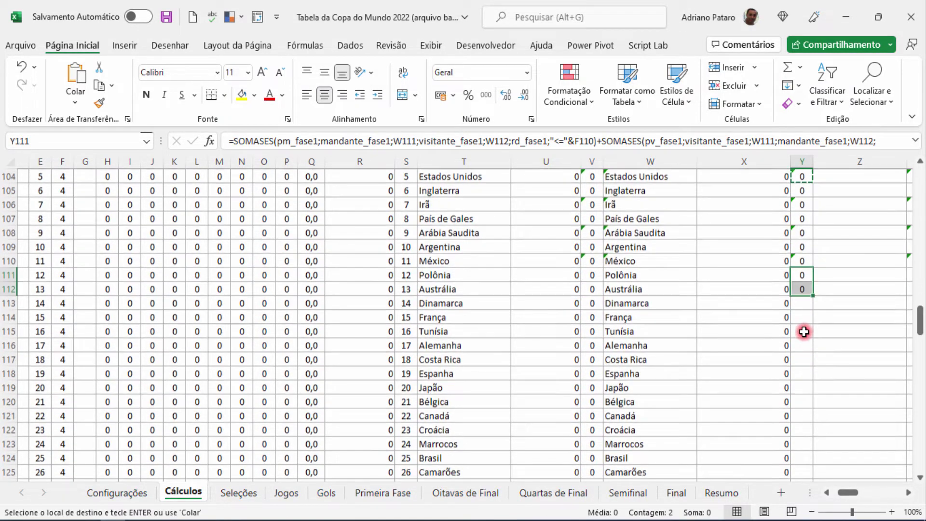
left_click(804, 303)
key("ctrl+v")
left_click(804, 335)
key("ctrl+v")
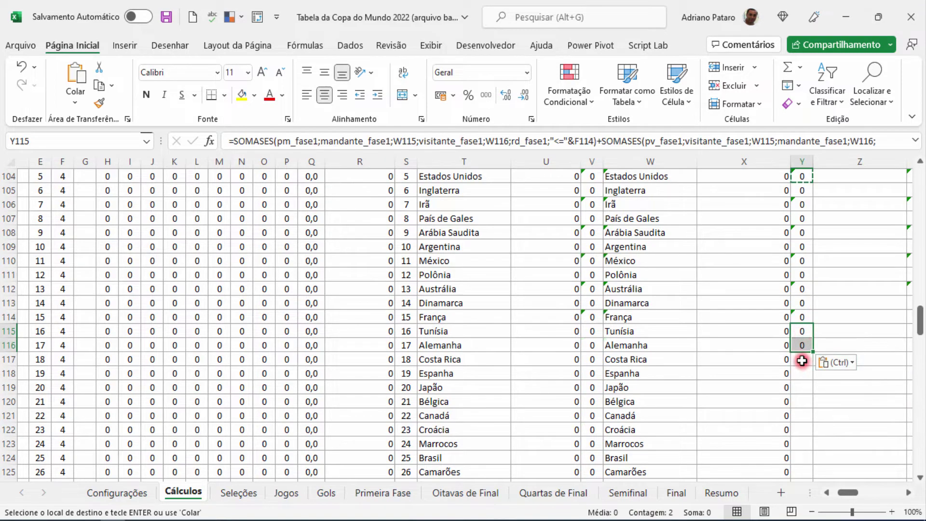
left_click(803, 362)
key("ctrl+v")
scroll(802, 303, "down", 2)
left_click(802, 302)
key("ctrl+v")
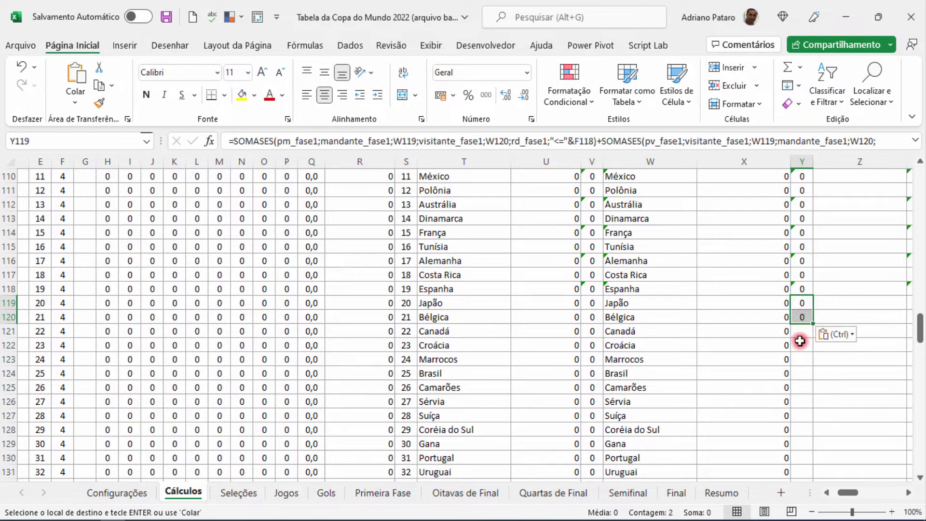
Step: Continue pasting the CD formula pair, two rows at a time, into Y121:Y130
left_click(804, 332)
key("ctrl+v")
left_click(807, 361)
key("ctrl+v")
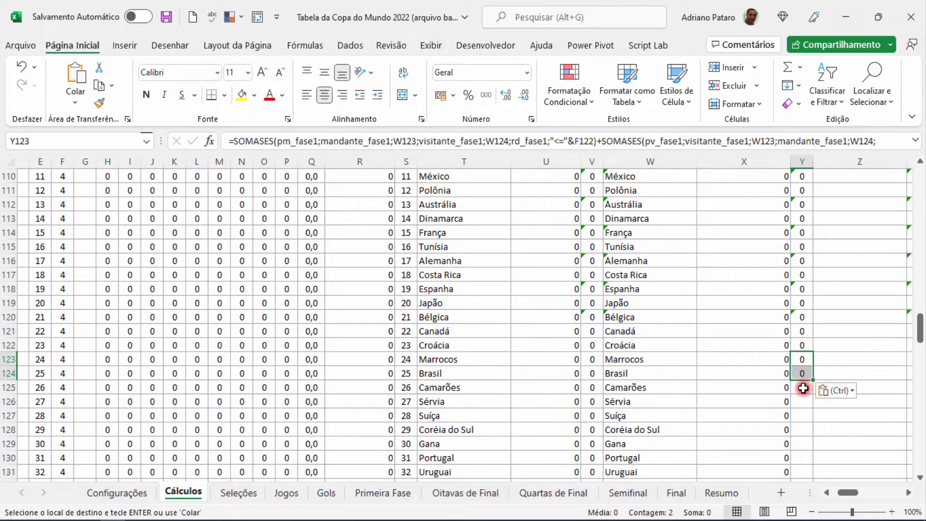
left_click(803, 388)
key("ctrl+v")
left_click(803, 417)
key("ctrl+v")
scroll(801, 386, "down", 2)
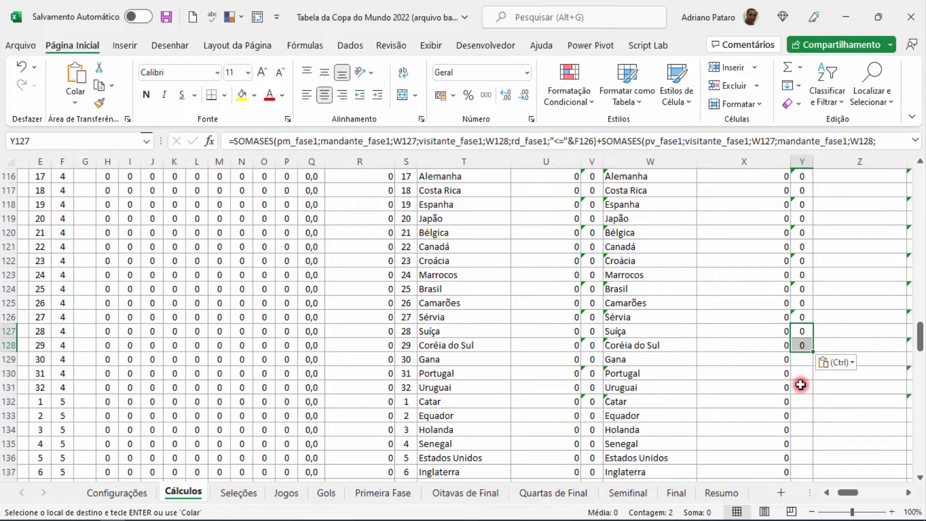
left_click(802, 362)
key("ctrl+v")
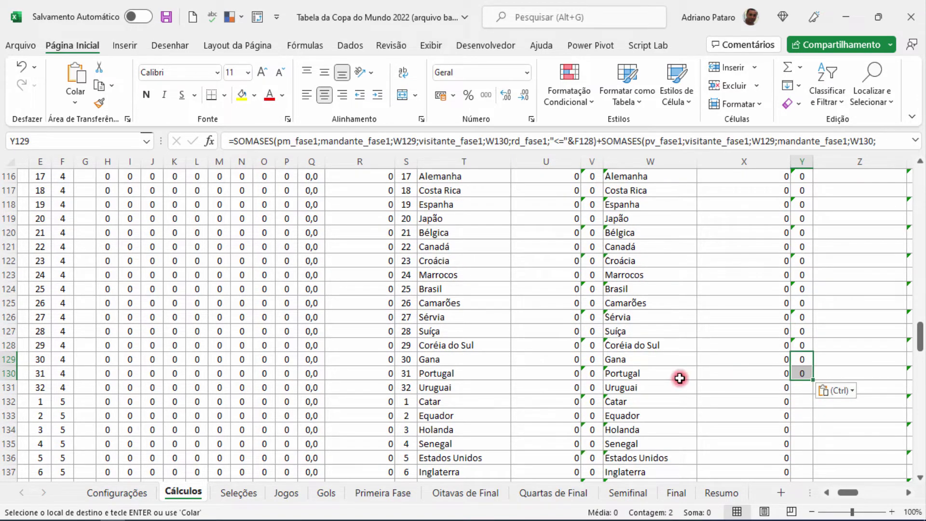
Step: Enter 0 as the CD value in Y131, the last row of the phase 4 block
left_click(801, 390)
type("0")
key("Return")
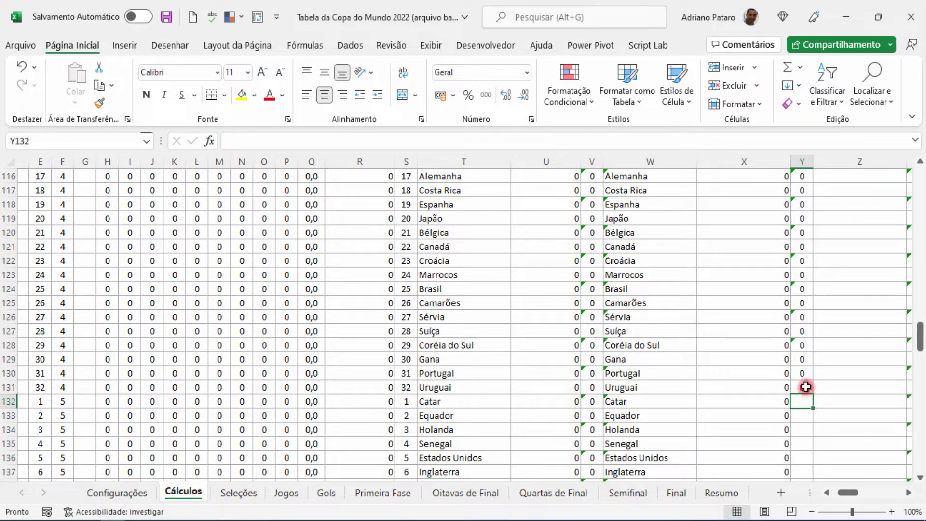
Step: Copy the full phase 4 CD block Y100:Y131 and paste it into the phase 5 rows starting at Y132
scroll(806, 387, "up", 8)
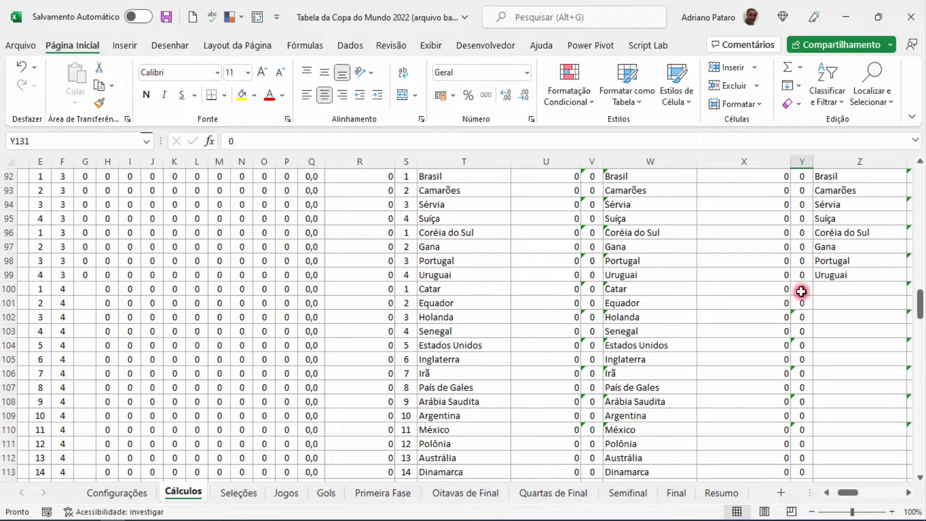
key("ctrl+shift+Down")
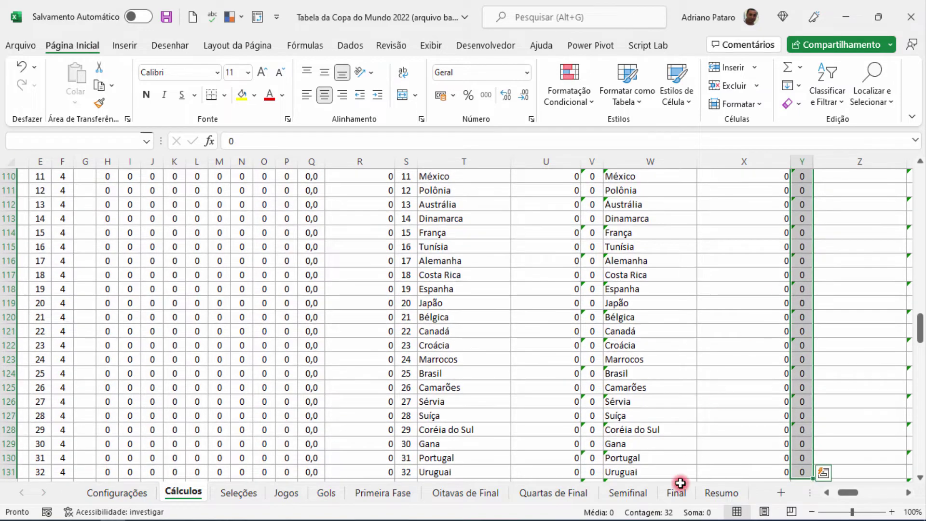
key("ctrl+c")
scroll(804, 414, "down", 4)
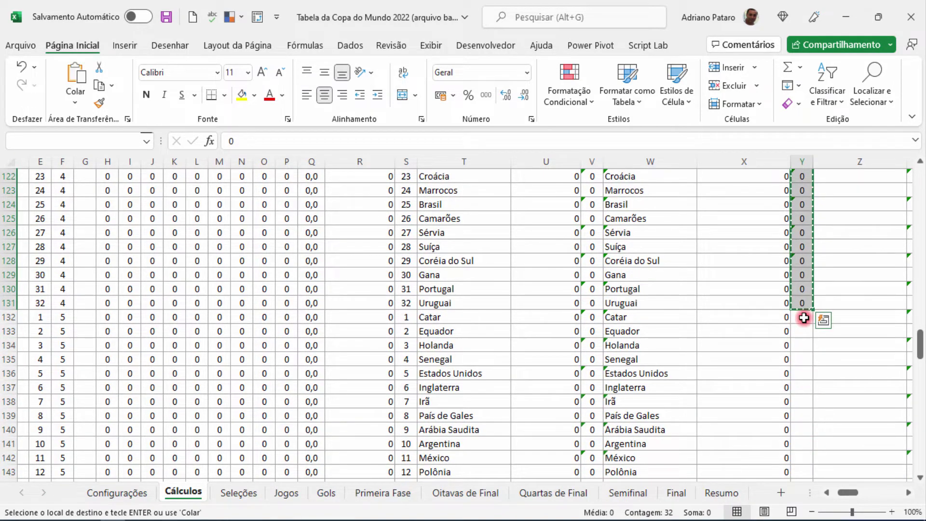
left_click(804, 317)
key("ctrl+v")
Step: Paste the copied CD block into the phase 6 rows starting at Y164 and the phase 7 rows starting at Y196
scroll(814, 373, "down", 9)
scroll(811, 338, "down", 3)
left_click(800, 262)
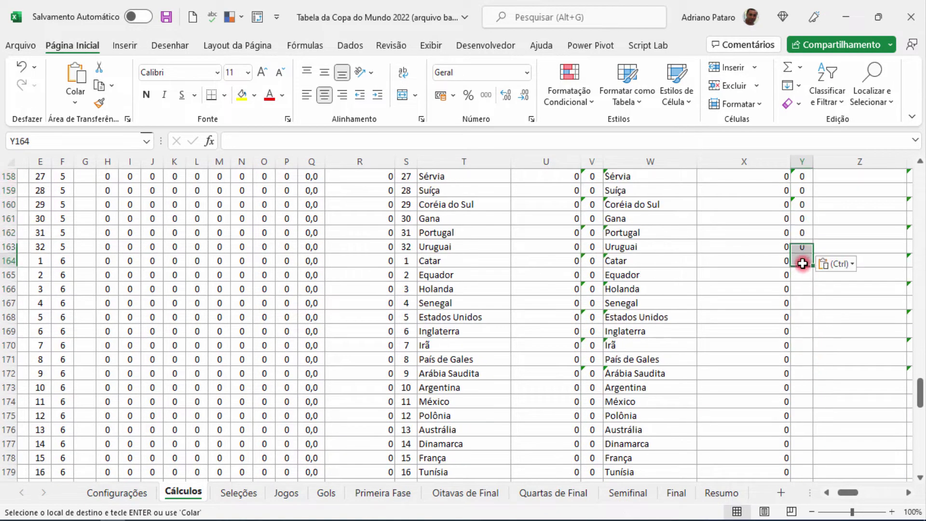
key("ctrl+v")
scroll(823, 358, "down", 8)
left_click(801, 374)
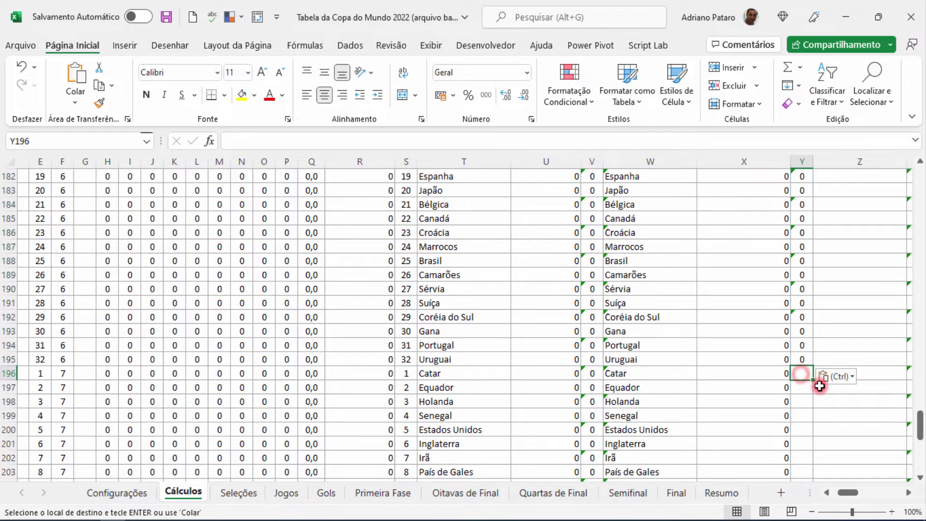
key("ctrl+v")
scroll(821, 389, "down", 10)
Step: Check the reference formula in Z99 and enter =W100 in Z100, the first phase 4 row
scroll(820, 399, "up", 20)
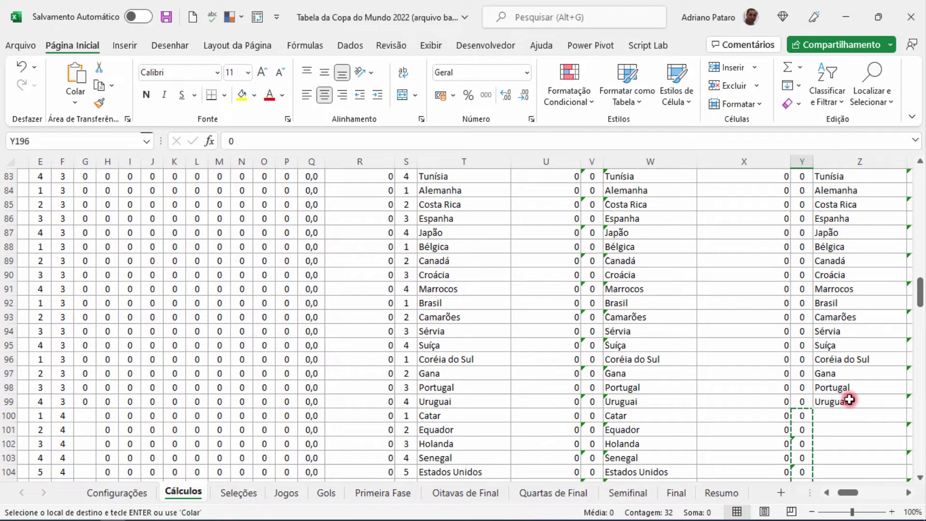
left_click(850, 400)
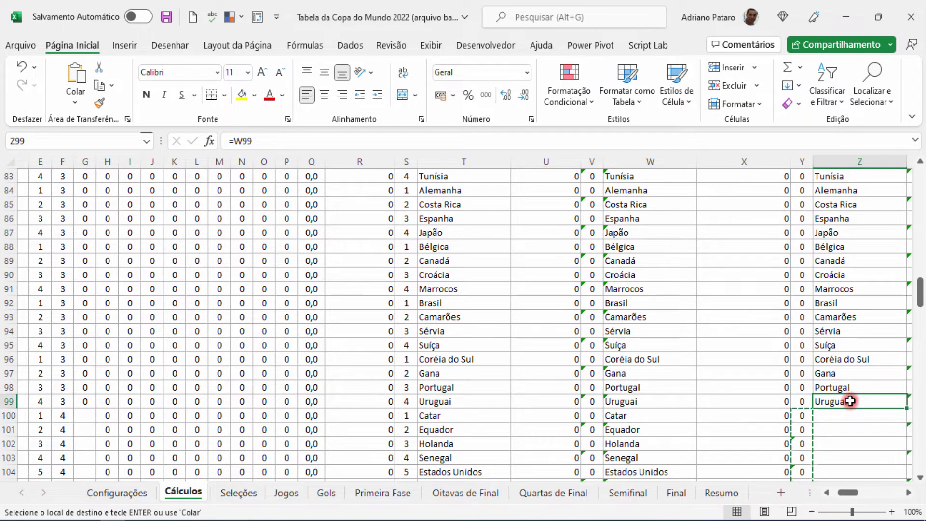
key("Escape")
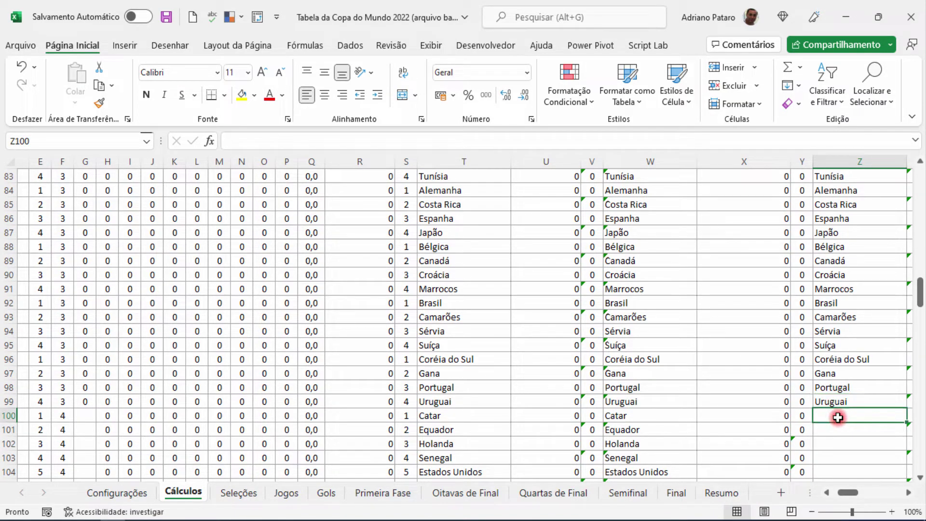
type("=")
left_click(676, 413)
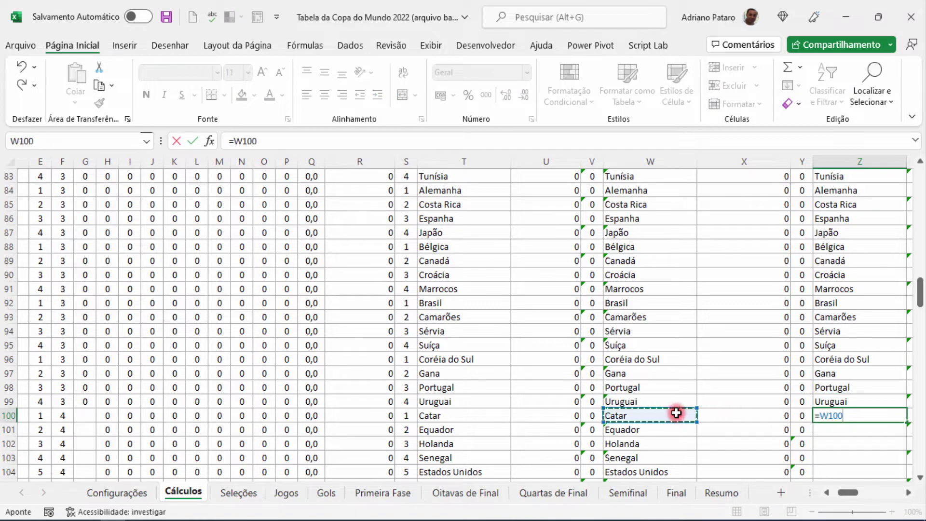
key("Return")
Step: Inspect the cell references of the SE formulas in Z97 and Z98
left_click(842, 378)
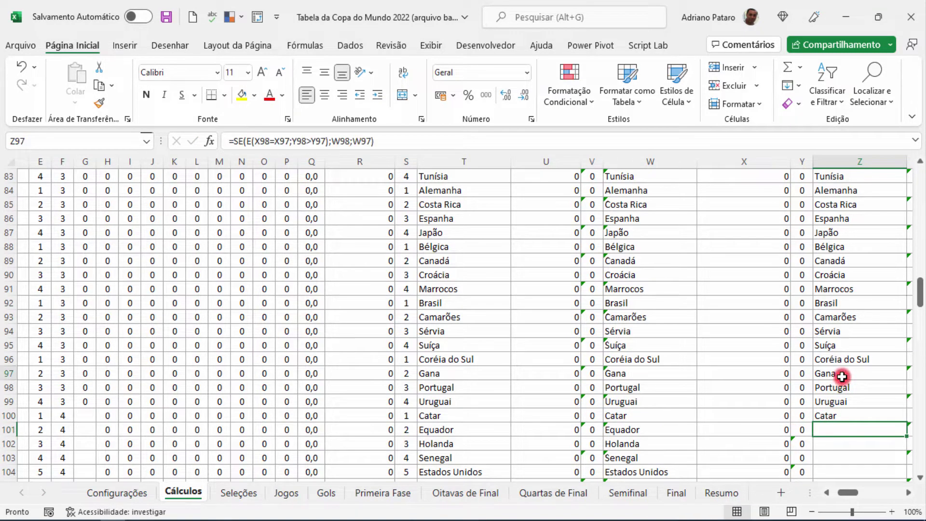
double_click(841, 378)
key("Escape")
double_click(826, 379)
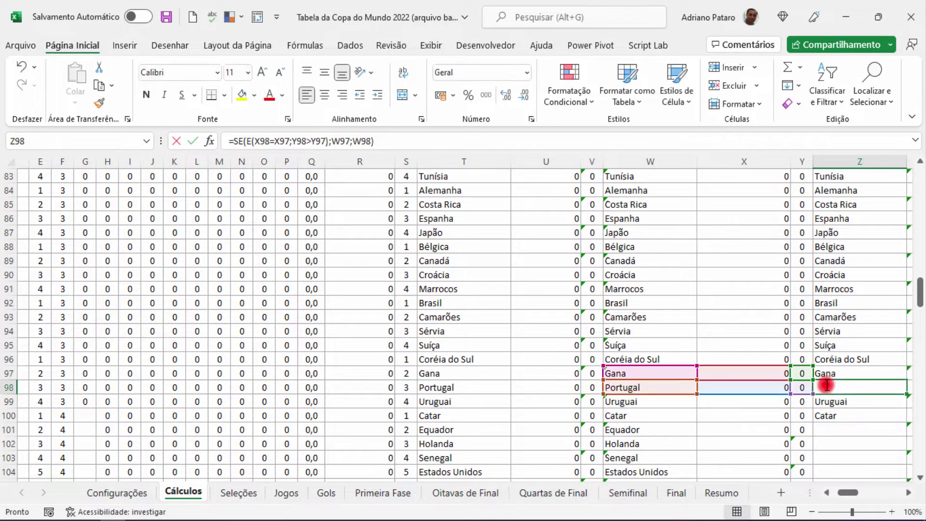
key("Return")
Step: Copy the SE formula pair from Z97:Z98 and paste it pair by pair into Z101:Z106
left_click_drag(834, 380, 834, 382)
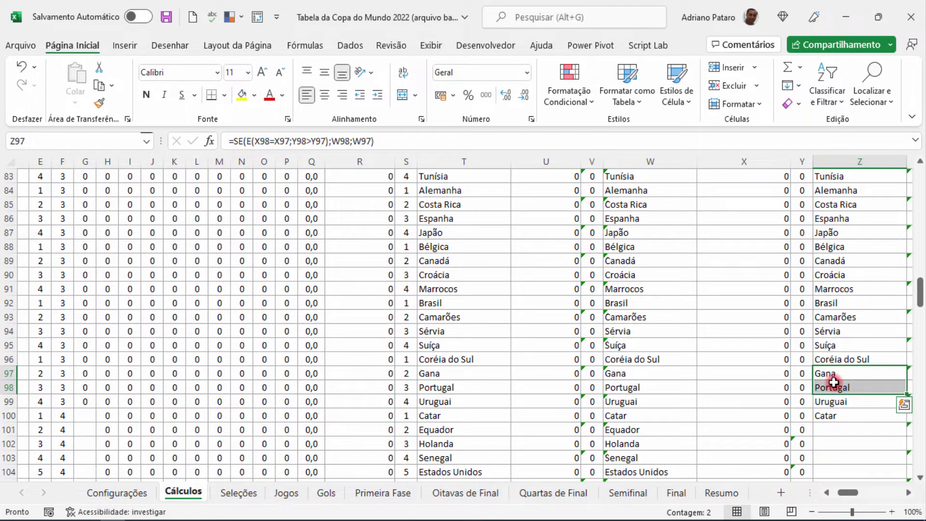
key("ctrl+c")
left_click(835, 427)
key("ctrl+v")
scroll(839, 427, "down", 4)
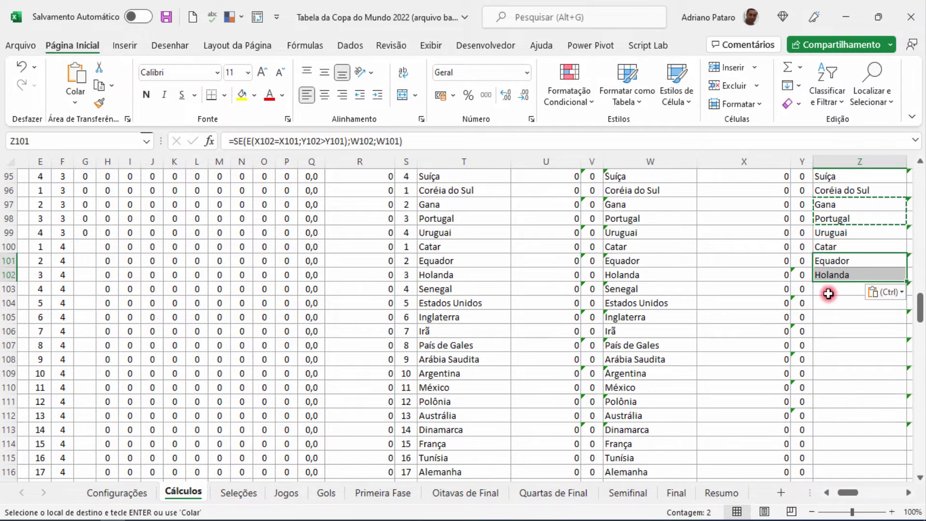
left_click(828, 291)
key("ctrl+v")
left_click(829, 317)
key("ctrl+v")
Step: Paste the copied SE formula pair, two rows at a time, into Z107:Z112
left_click(830, 345)
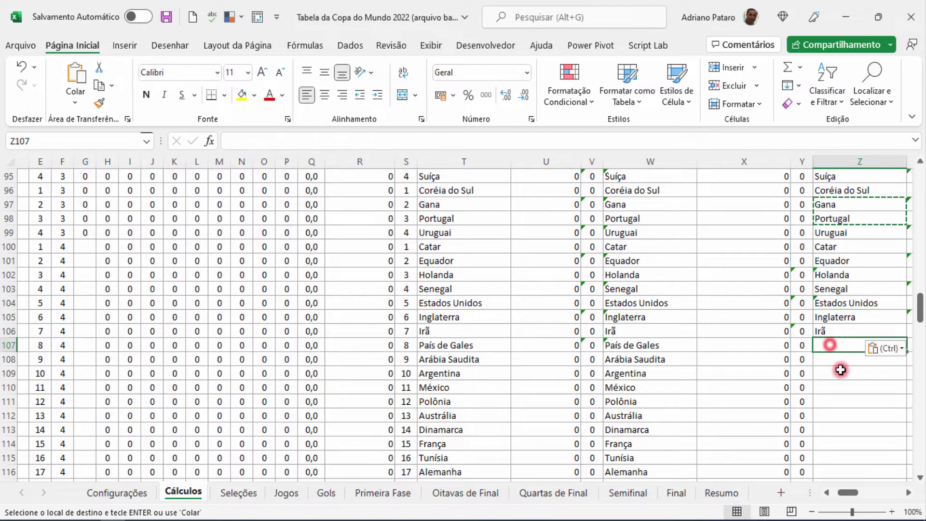
key("ctrl+v")
left_click(829, 373)
key("ctrl+v")
left_click(831, 401)
key("ctrl+v")
Step: Continue pasting the SE formula pair, two rows at a time, into Z113:Z120
scroll(841, 344, "down", 3)
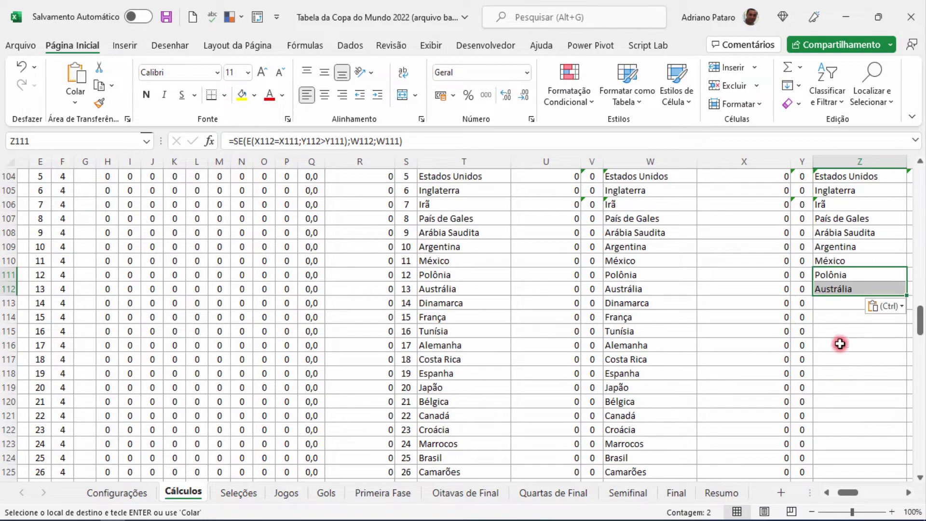
left_click(831, 302)
key("ctrl+v")
left_click(834, 334)
key("ctrl+v")
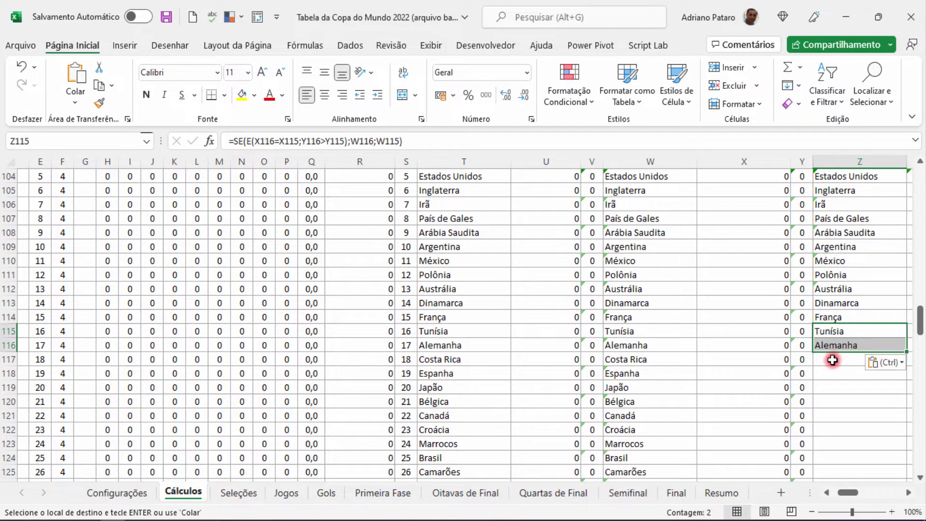
left_click(832, 359)
key("ctrl+v")
left_click(832, 387)
key("ctrl+v")
Step: Paste the SE formula pair into Z121:Z122 and Z123:Z124
scroll(849, 397, "down", 3)
scroll(849, 397, "down", 1)
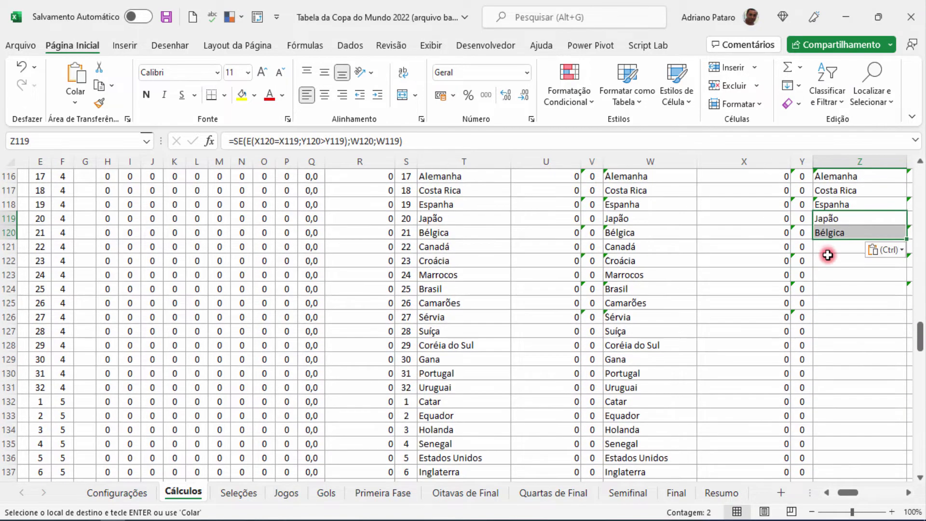
left_click(828, 246)
key("ctrl+v")
left_click(831, 275)
key("ctrl+v")
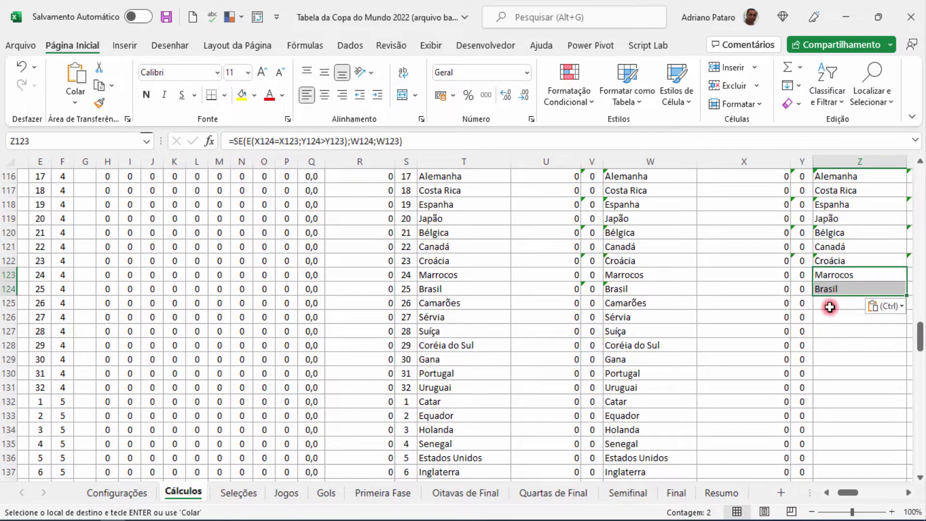
Step: Paste the copied two-row Nível 2 formula pair into Z125:Z126, Z127:Z128 and Z129:Z130
left_click(828, 304)
key("ctrl+v")
left_click(828, 332)
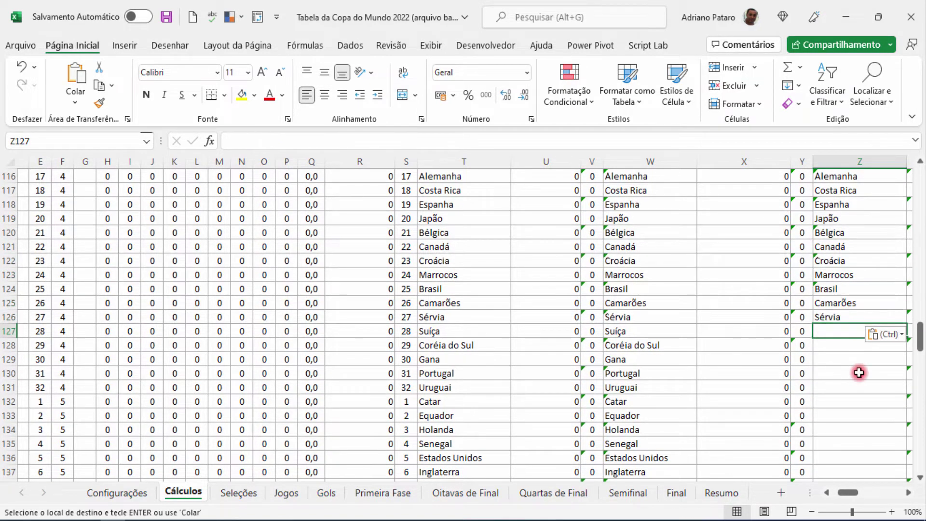
key("ctrl+v")
left_click(830, 361)
key("ctrl+v")
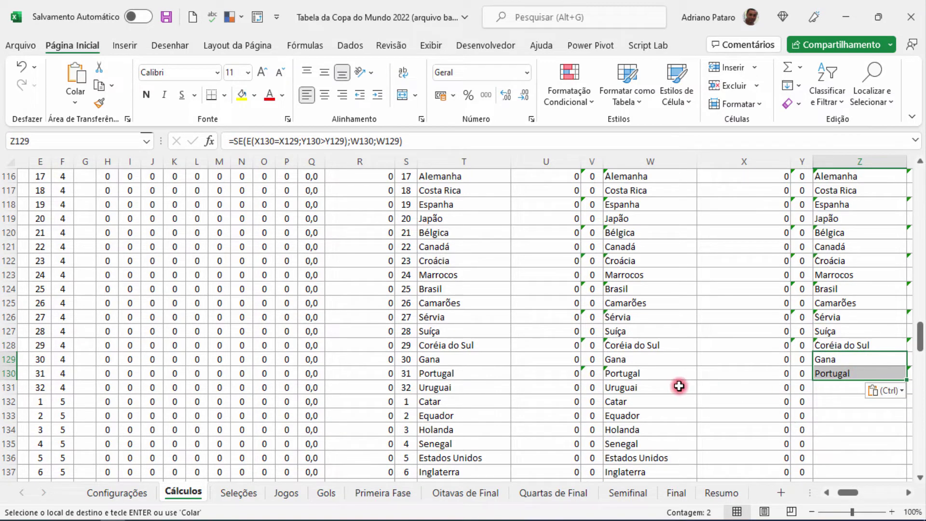
Step: Enter the formula =W131 in cell Z131, the last Nível 2 row of round 4
left_click(830, 390)
type("=")
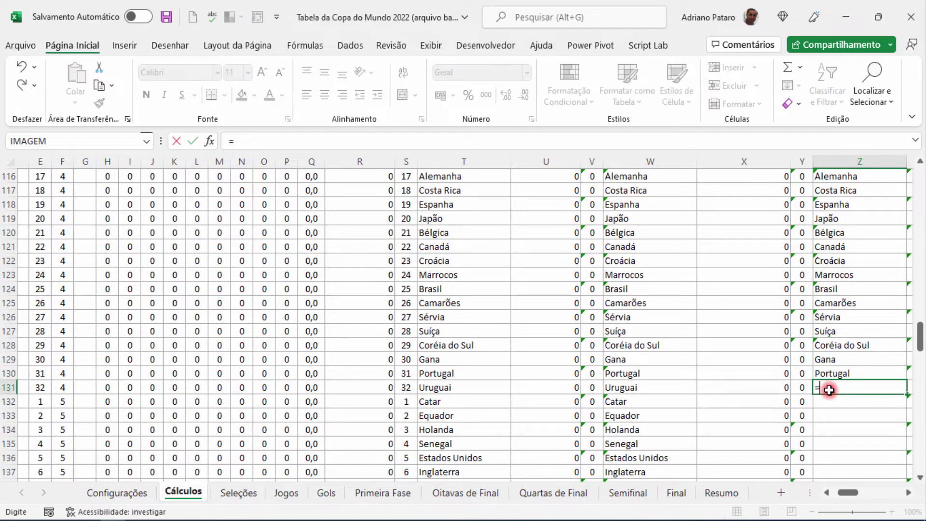
left_click(665, 392)
key("Return")
Step: Copy the round 4 Nível 2 formulas in Z100:Z131 and paste them starting at Z132
scroll(859, 341, "up", 8)
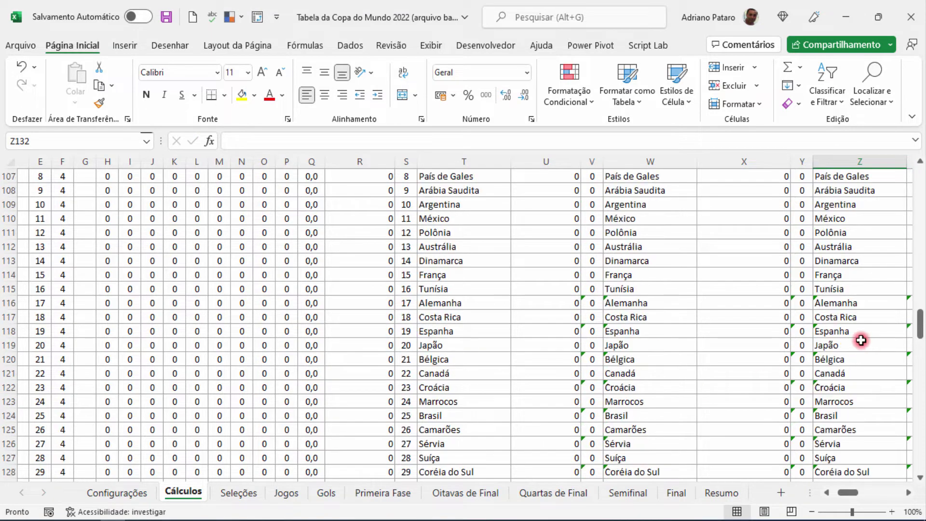
scroll(861, 339, "up", 4)
scroll(862, 343, "down", 6)
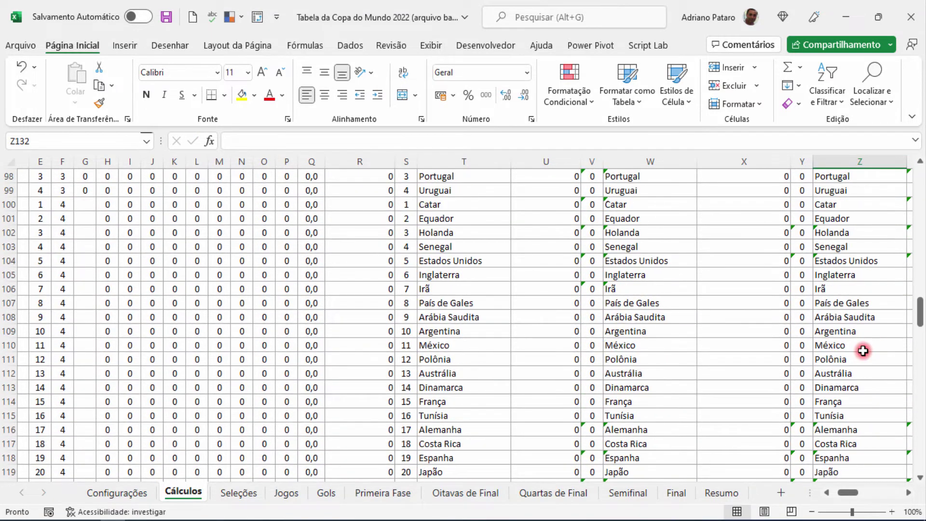
scroll(858, 346, "up", 2)
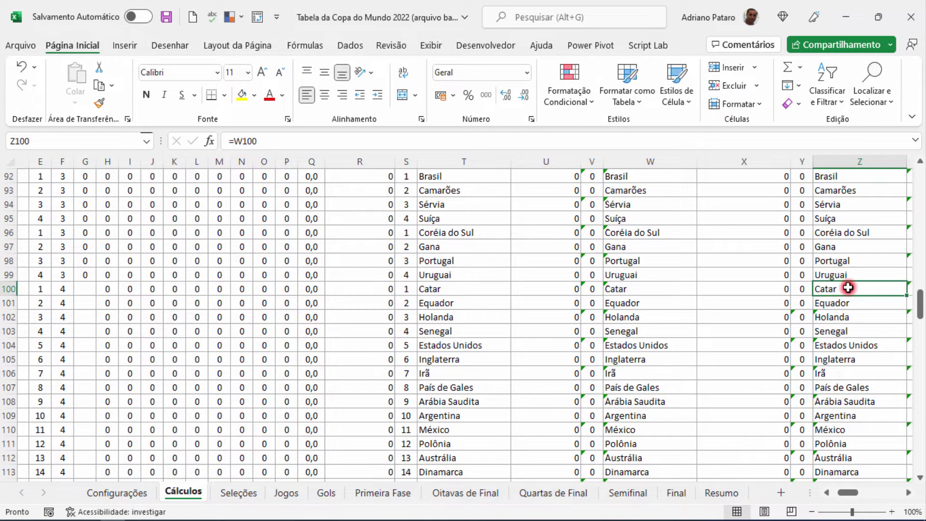
key("ctrl+shift+Down")
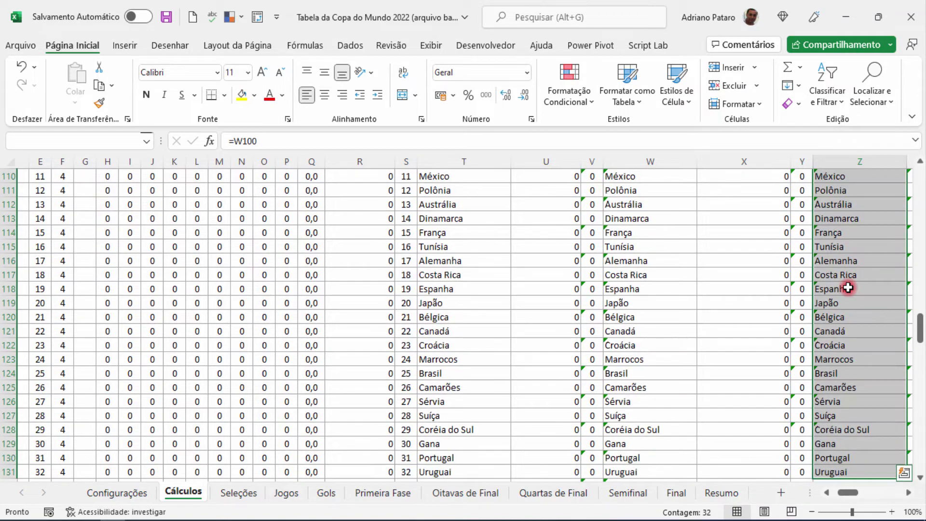
key("ctrl+c")
scroll(854, 297, "down", 5)
left_click(838, 270)
key("ctrl+v")
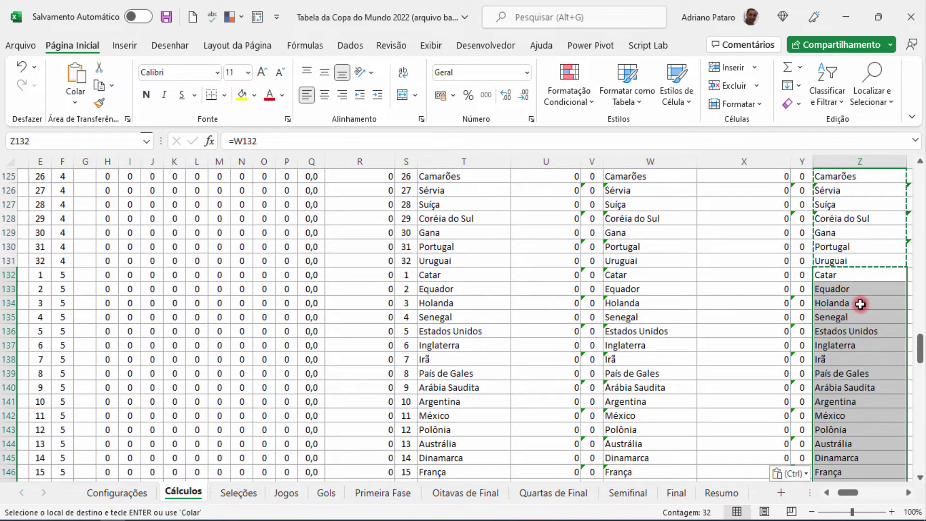
Step: Paste the same block of Nível 2 formulas starting at Z164 and at Z196
scroll(859, 307, "down", 9)
left_click(846, 346)
key("ctrl+v")
scroll(846, 350, "down", 13)
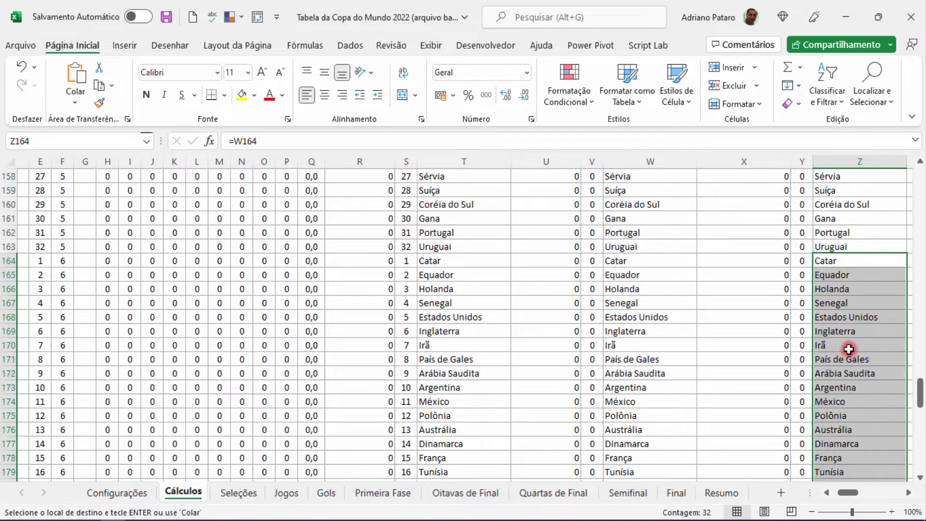
left_click(834, 248)
key("ctrl+v")
scroll(849, 331, "down", 9)
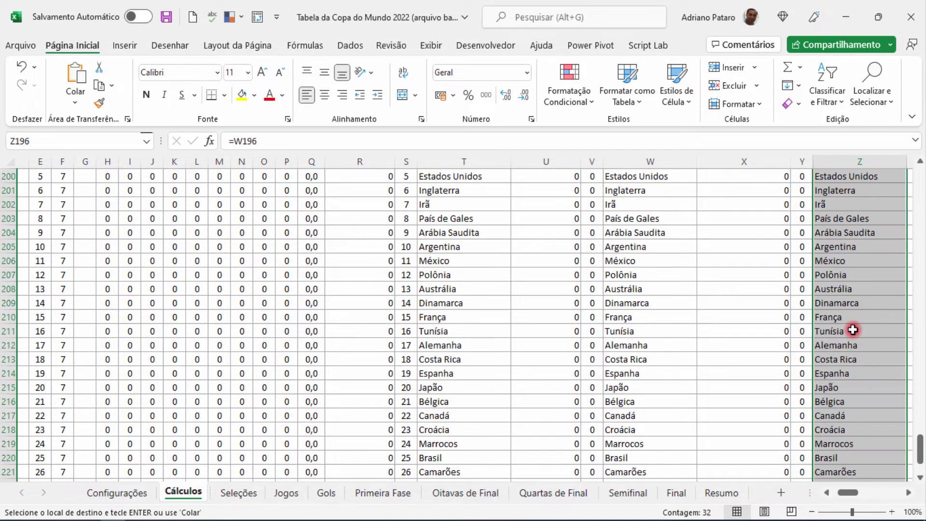
Step: Examine how far down the CD formulas in column AA extend, then return to the column headers
scroll(853, 330, "up", 11)
scroll(851, 328, "up", 2)
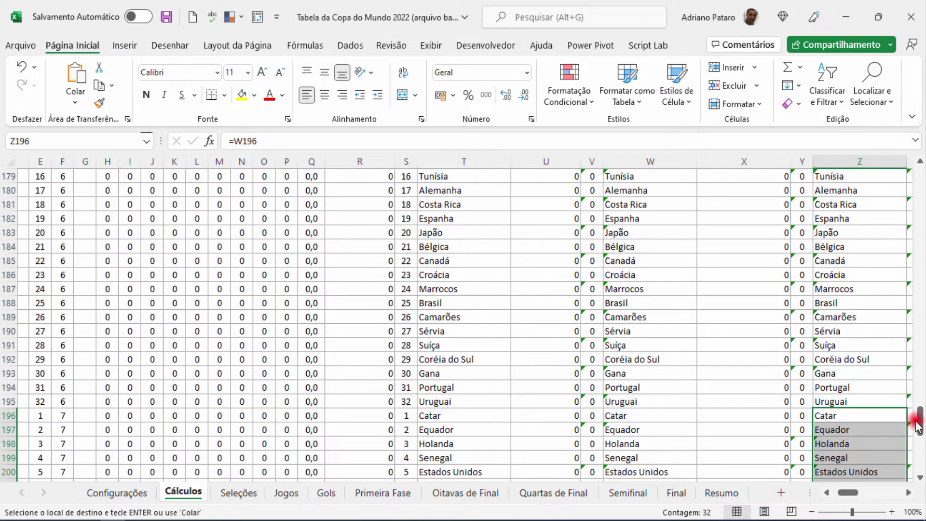
left_click_drag(920, 420, 922, 176)
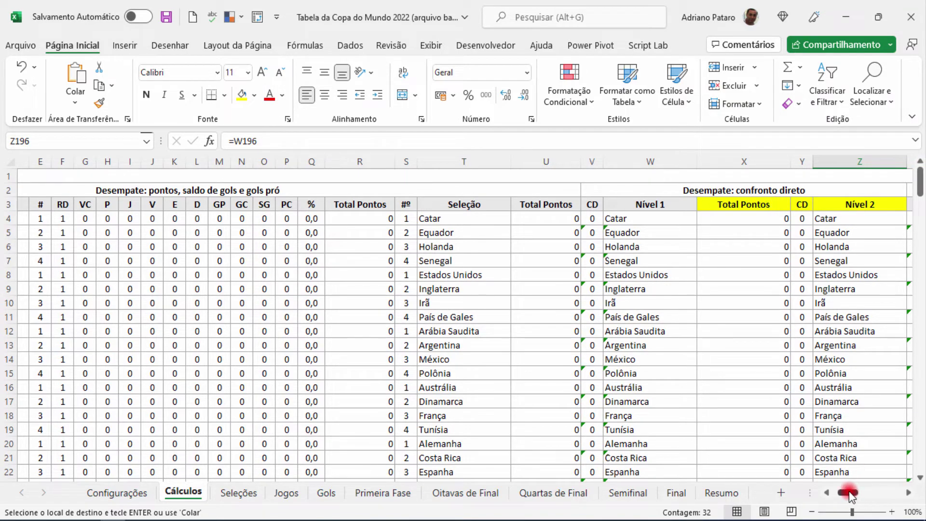
left_click_drag(850, 492, 857, 494)
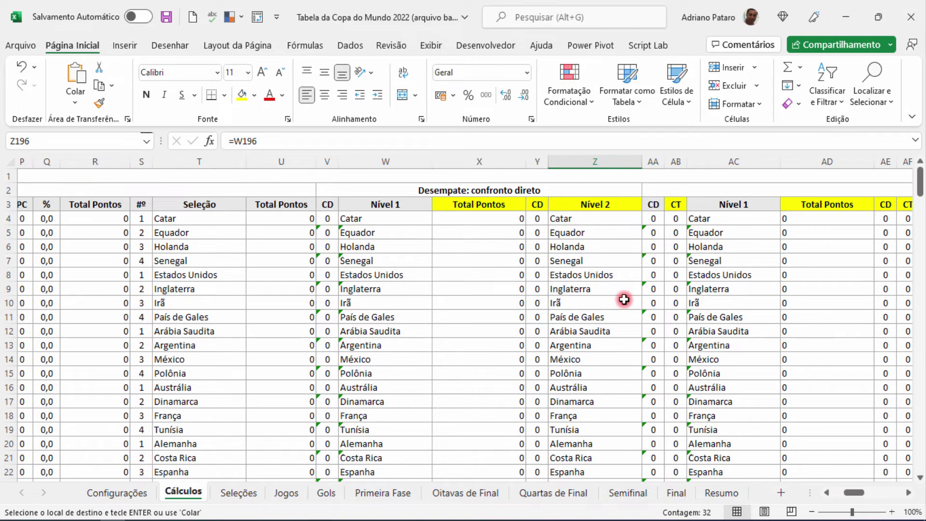
left_click(655, 220)
key("ctrl+Down")
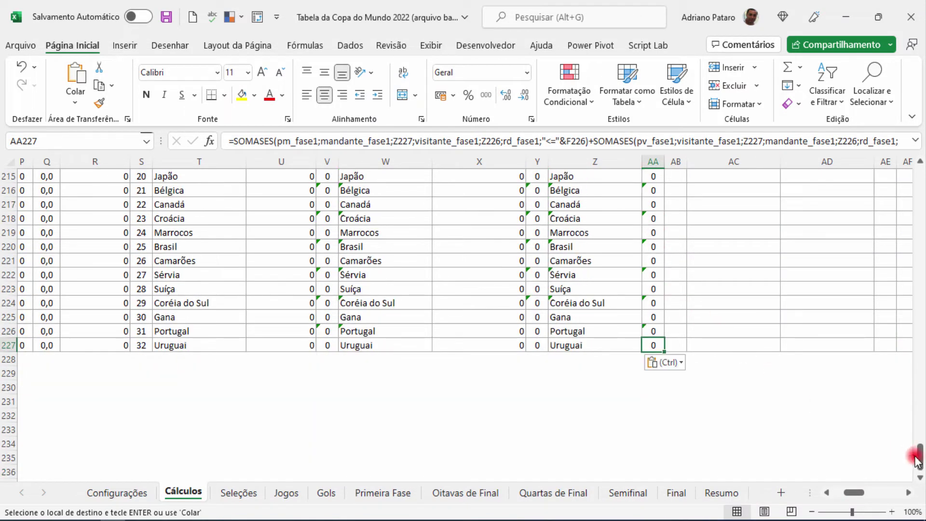
scroll(797, 409, "up", 4)
left_click_drag(920, 442, 921, 182)
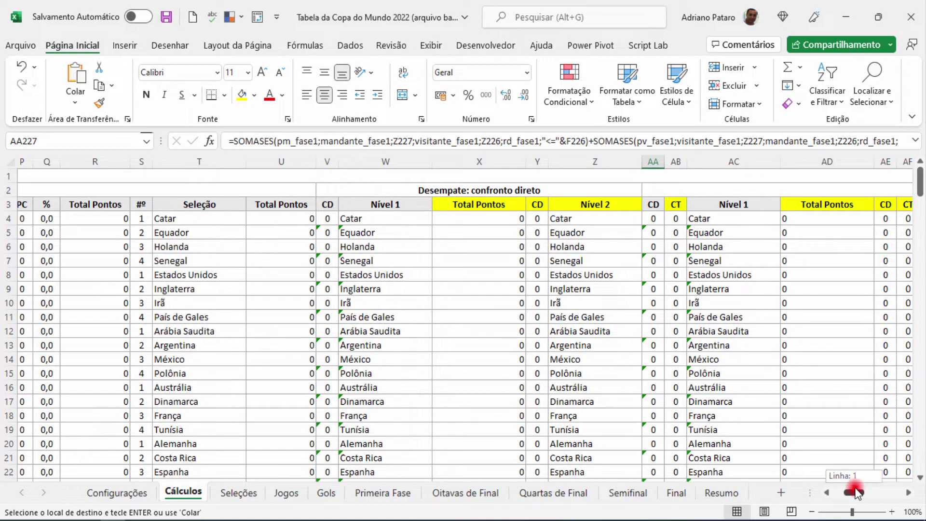
left_click_drag(857, 488, 846, 482)
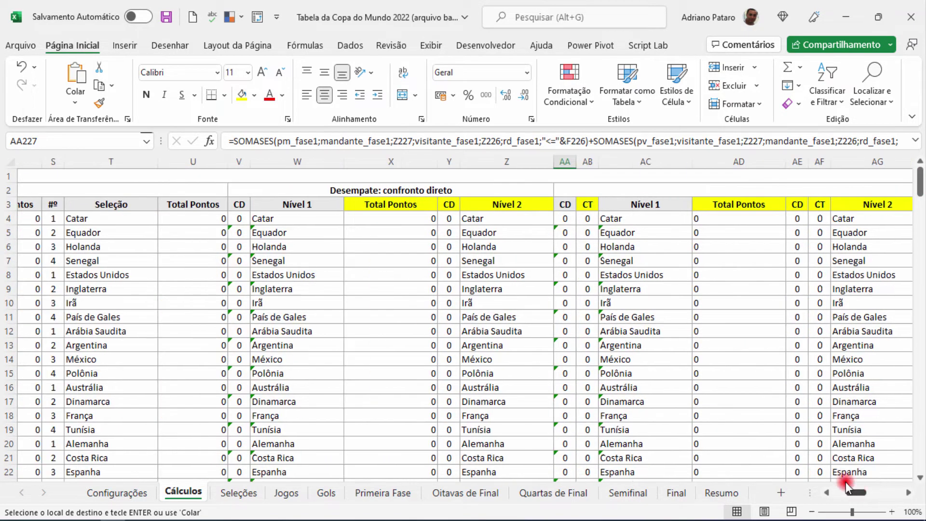
Step: Extend the PROCV formula from AB99, the last filled CT cell, down to AB100
left_click(586, 233)
key("ctrl+Down")
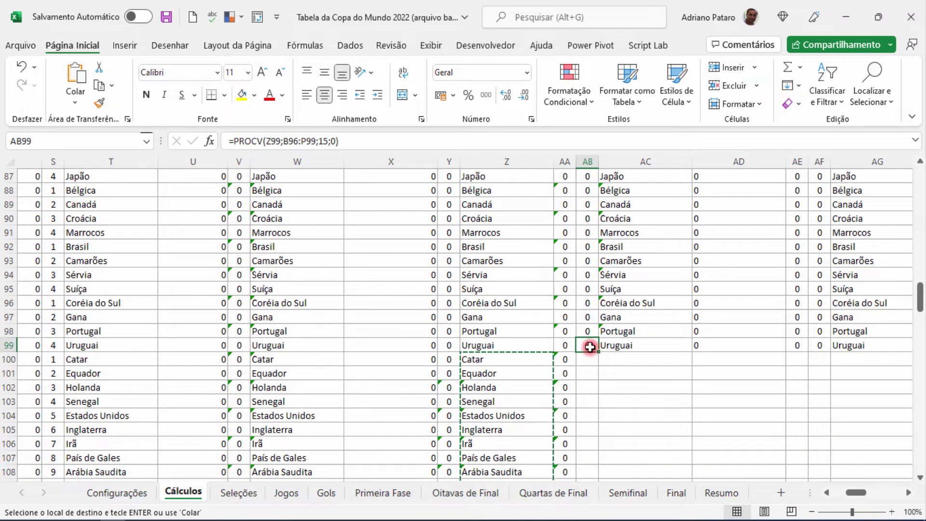
key("Escape")
left_click_drag(597, 366, 601, 368)
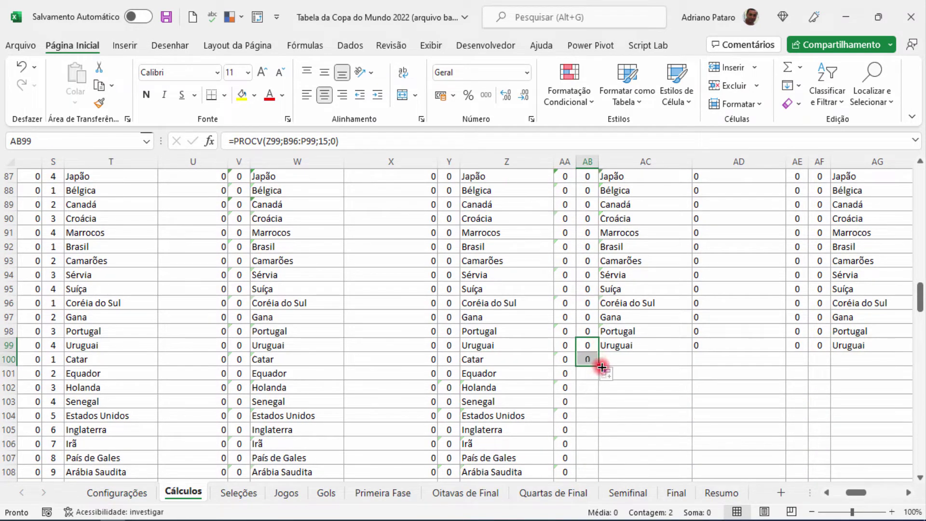
Step: Change the PROCV lookup table in AB100 to the absolute range $B$100:$P$131
double_click(589, 360)
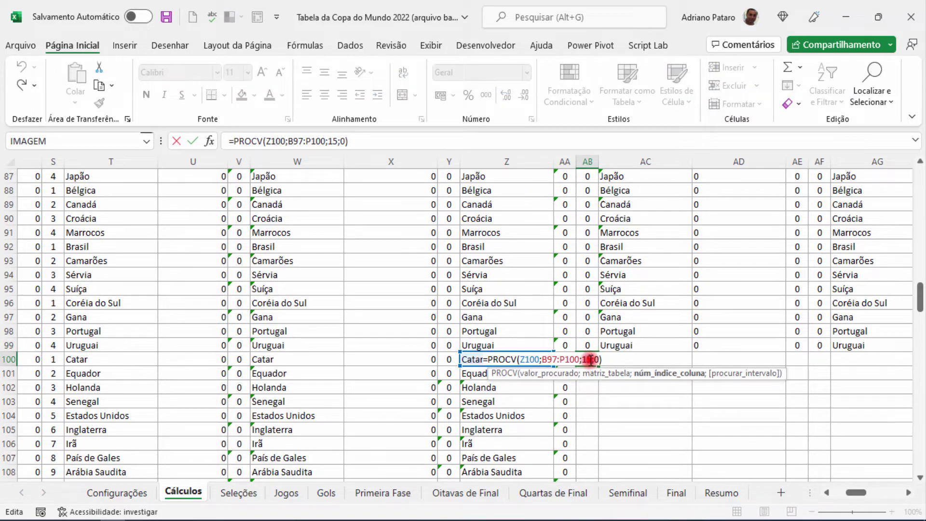
left_click(827, 492)
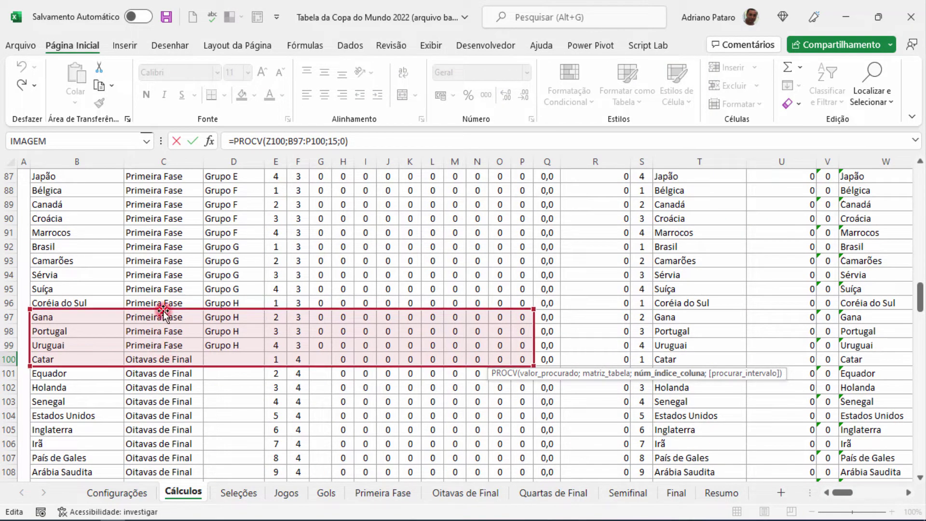
left_click_drag(163, 312, 161, 366)
scroll(386, 389, "down", 4)
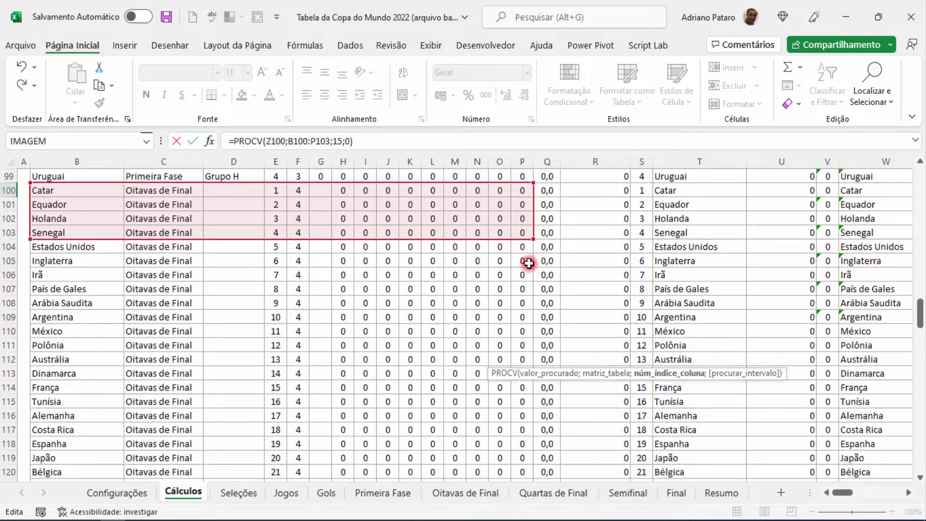
left_click_drag(533, 262, 535, 474)
double_click(305, 141)
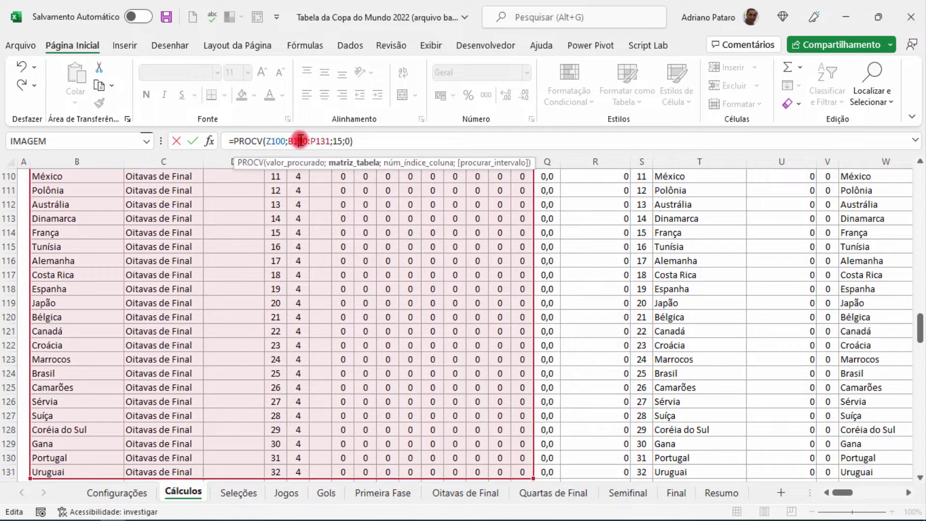
key("F4")
double_click(333, 141)
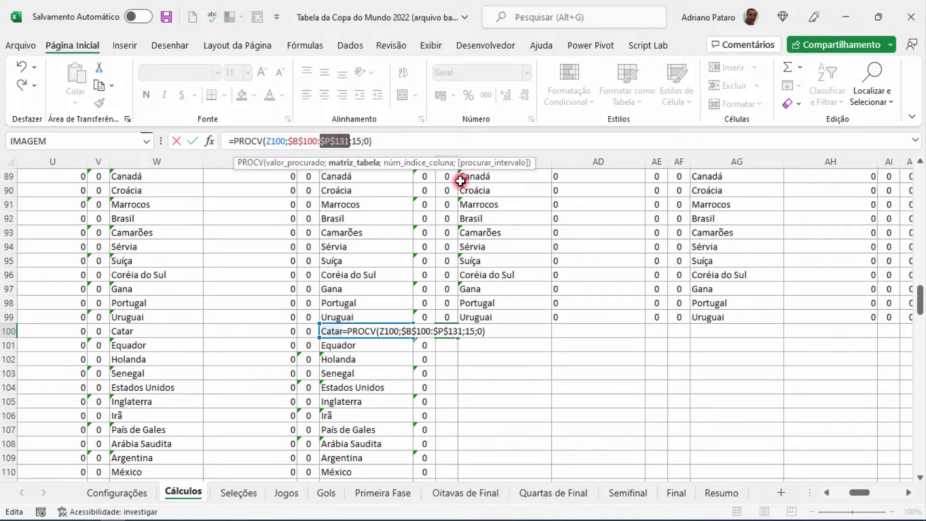
key("F4")
key("Return")
Step: Fill the AB100 formula down to AB131 and replace every $ in these formulas with nothing
left_click(452, 330)
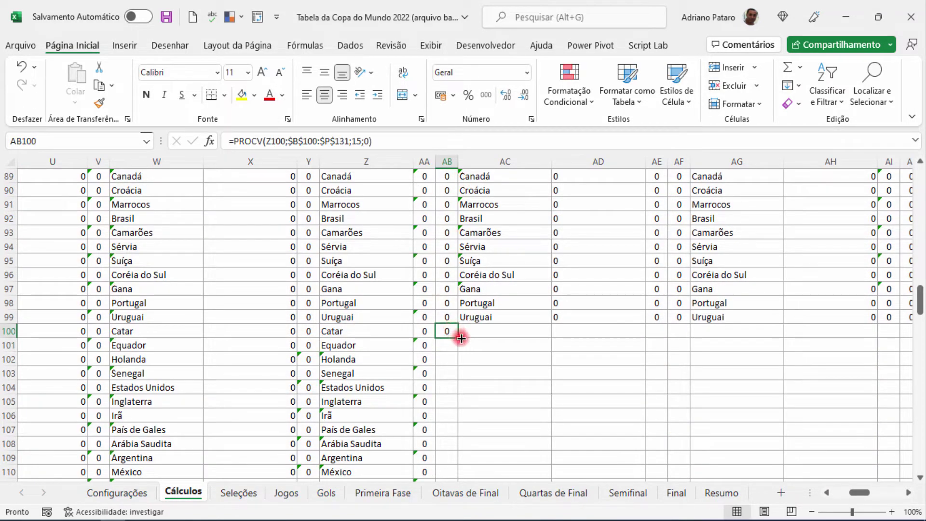
left_click_drag(458, 338, 456, 471)
left_click(855, 107)
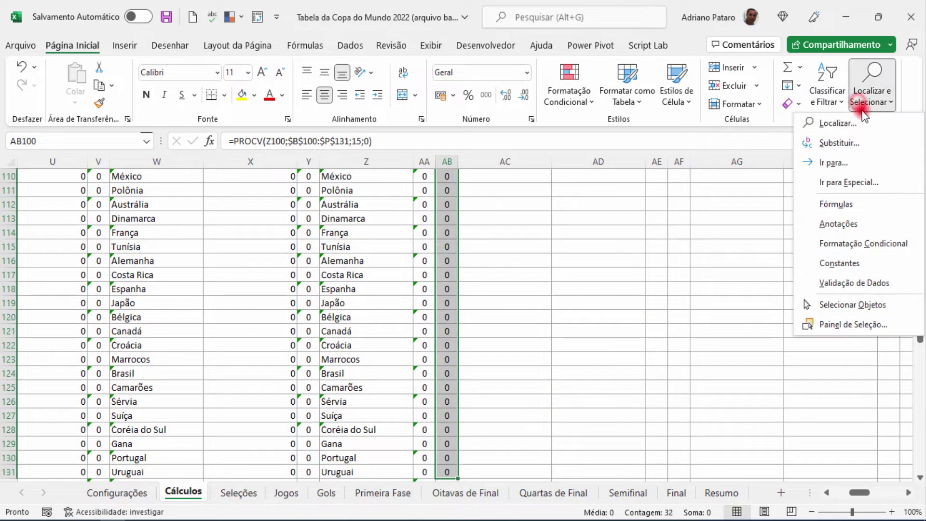
left_click(864, 140)
left_click(580, 350)
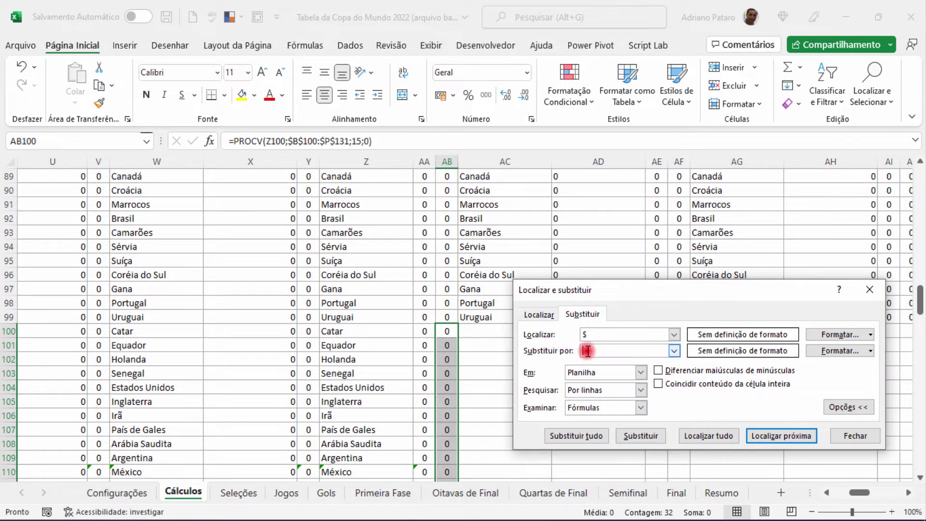
left_click(588, 430)
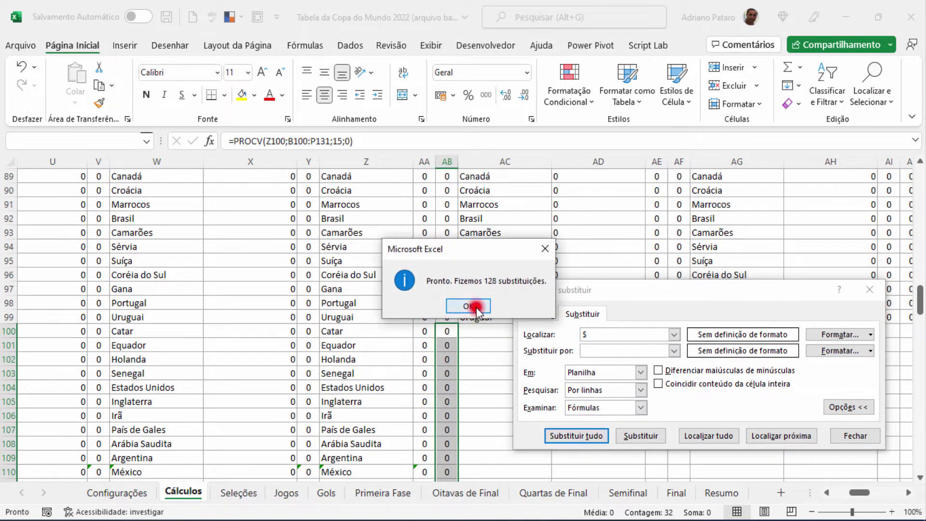
left_click(475, 305)
left_click(835, 437)
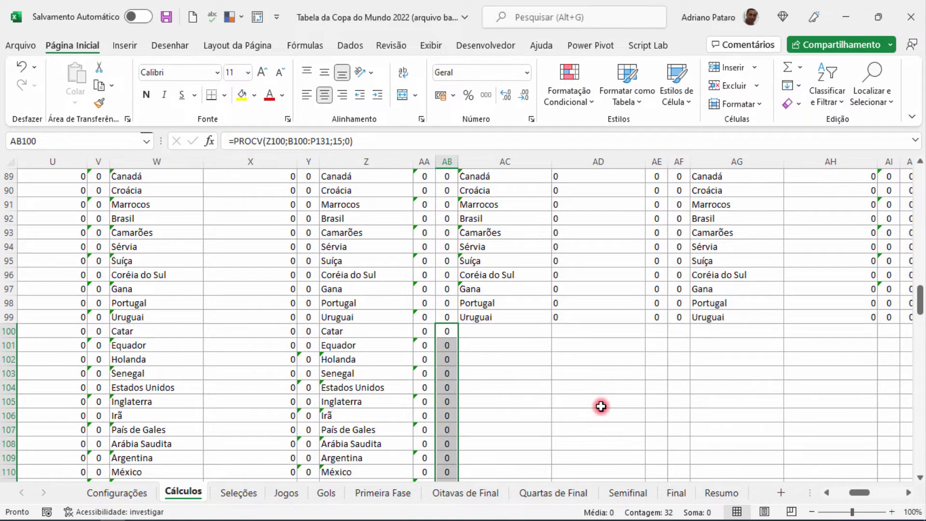
Step: Copy the CT formulas in AB100:AB131 and paste them starting at AB132, AB164 and AB196
key("ctrl+c")
scroll(507, 386, "down", 13)
left_click(449, 232)
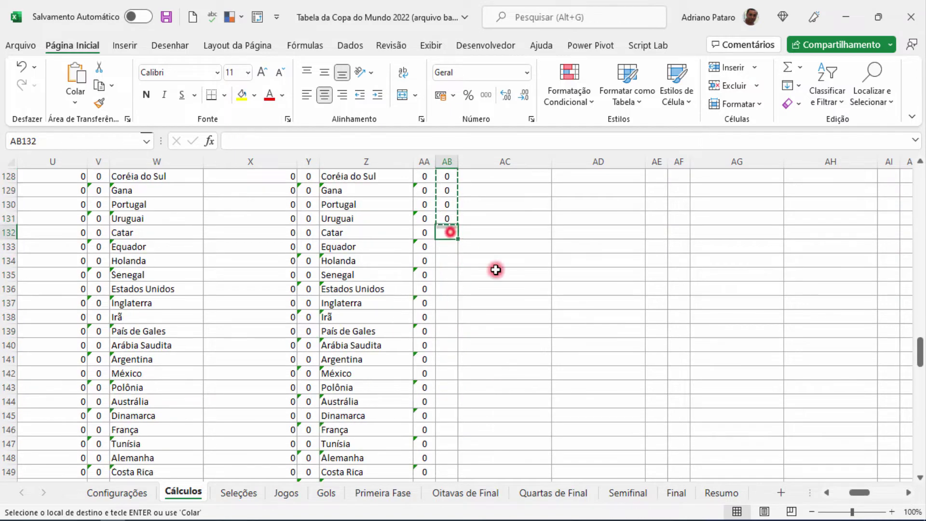
key("ctrl+v")
scroll(478, 323, "down", 8)
left_click(450, 343)
key("ctrl+v")
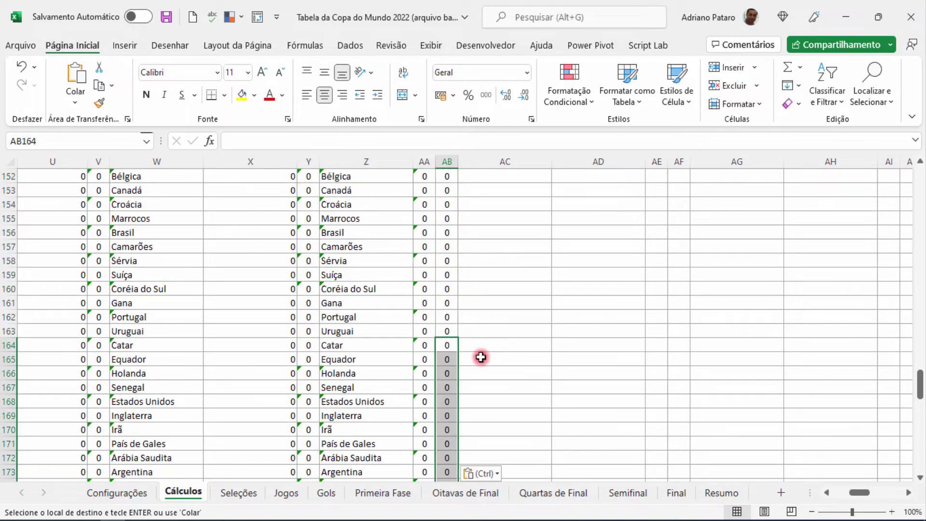
scroll(480, 356, "down", 12)
left_click(447, 290)
key("ctrl+v")
scroll(491, 336, "down", 4)
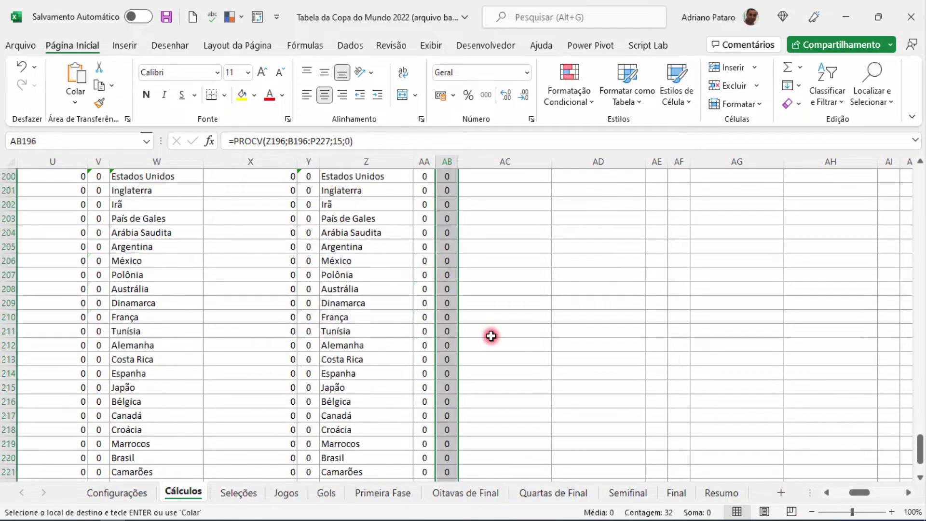
scroll(491, 337, "down", 7)
Step: Copy the Nível 1 formulas in AC68:AC99 and paste them starting at AC100
scroll(531, 346, "up", 20)
left_click(518, 346)
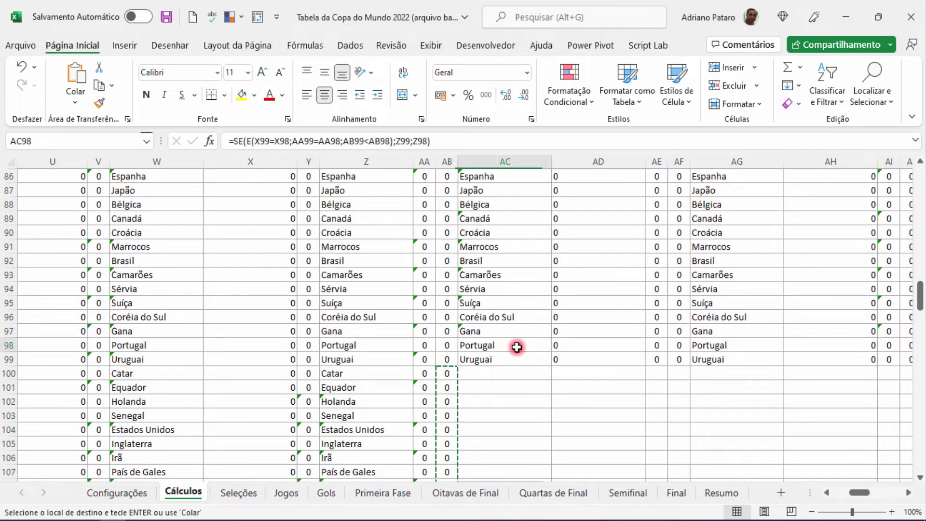
left_click(505, 331)
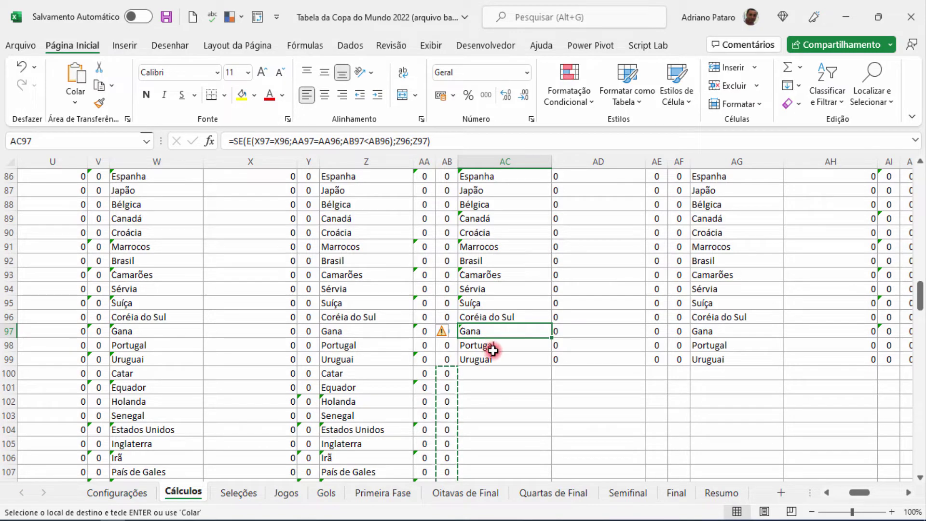
scroll(492, 350, "up", 9)
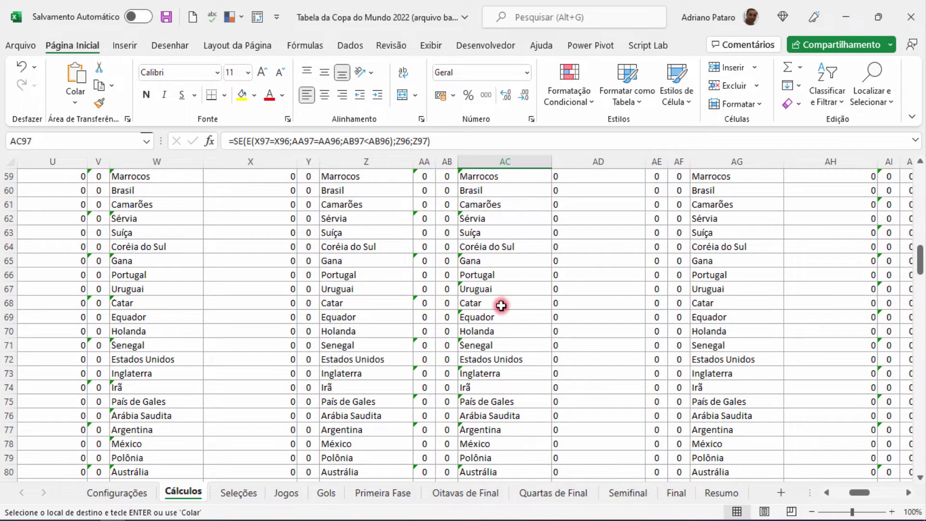
key("ctrl+shift+Down")
key("ctrl+v")
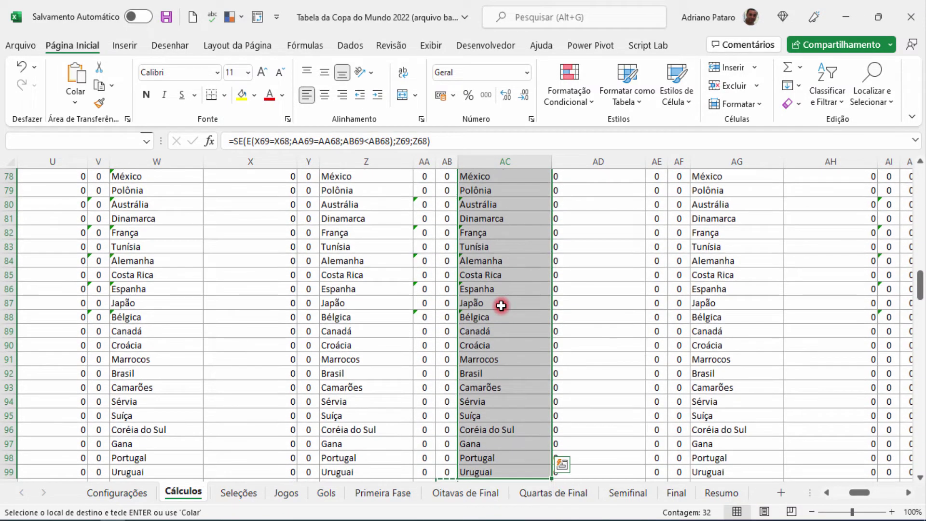
scroll(501, 306, "down", 4)
left_click(492, 322)
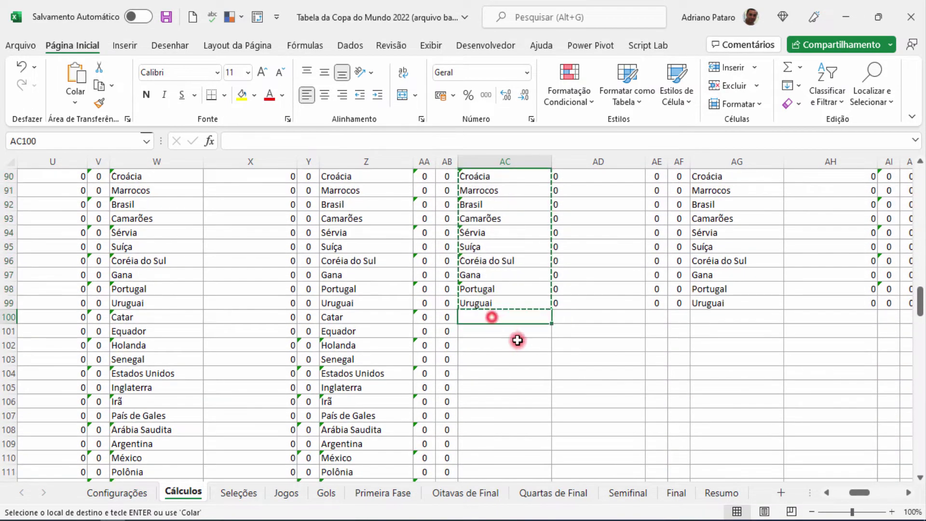
key("ctrl+v")
Step: Paste the copied Nível 1 formulas starting at AC132, AC164 and AC196
scroll(519, 344, "down", 2)
scroll(519, 344, "down", 10)
left_click(492, 262)
key("ctrl+v")
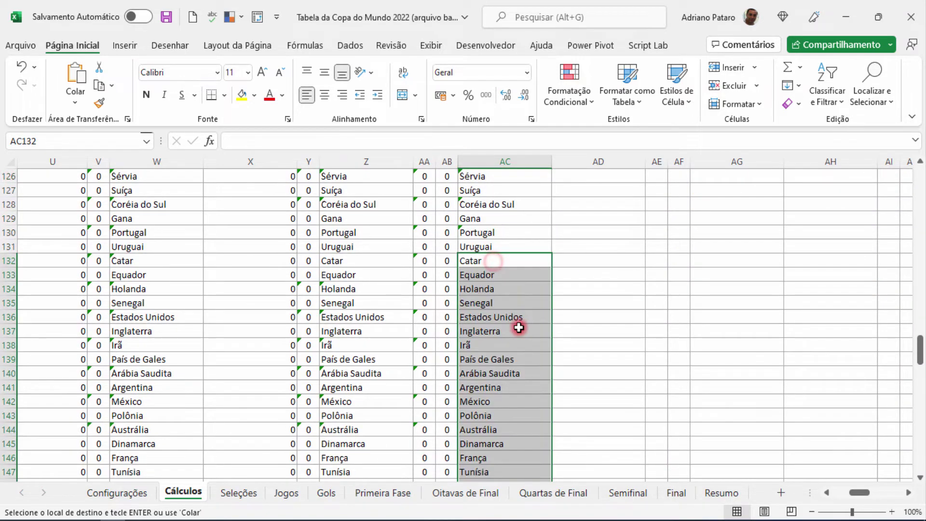
scroll(513, 332, "down", 8)
left_click(505, 372)
key("ctrl+v")
scroll(507, 374, "down", 11)
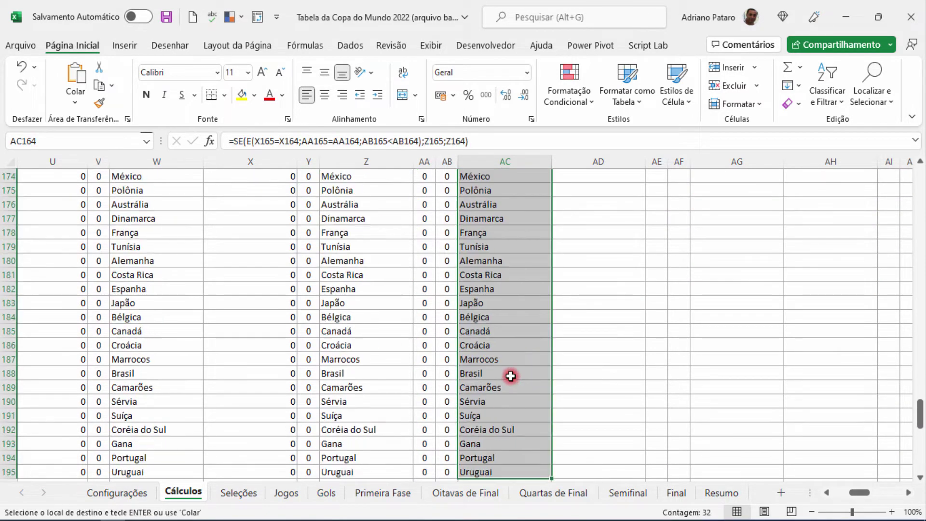
left_click(495, 360)
key("ctrl+v")
scroll(517, 375, "down", 10)
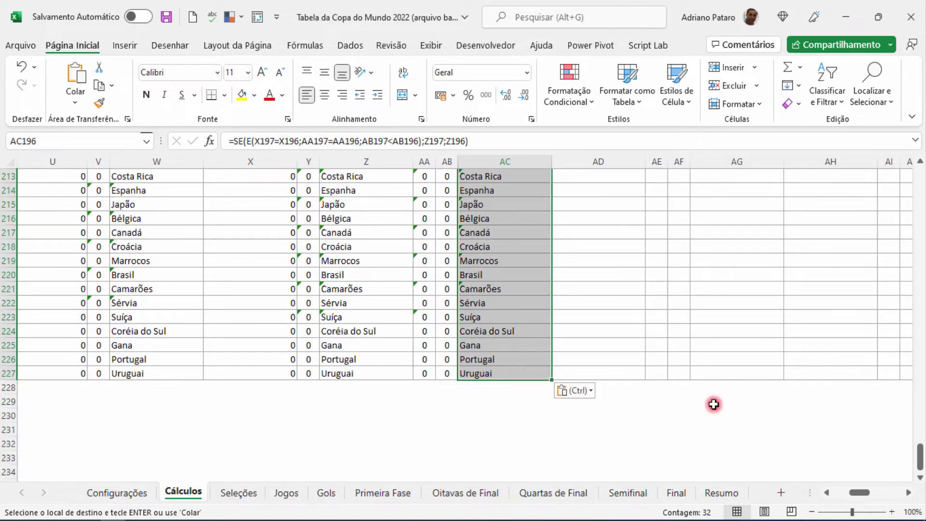
Step: Extend the Total Pontos PROCV formula from AD99, the last filled cell of its column, down to AD100
scroll(714, 403, "up", 9)
left_click_drag(920, 433, 919, 172)
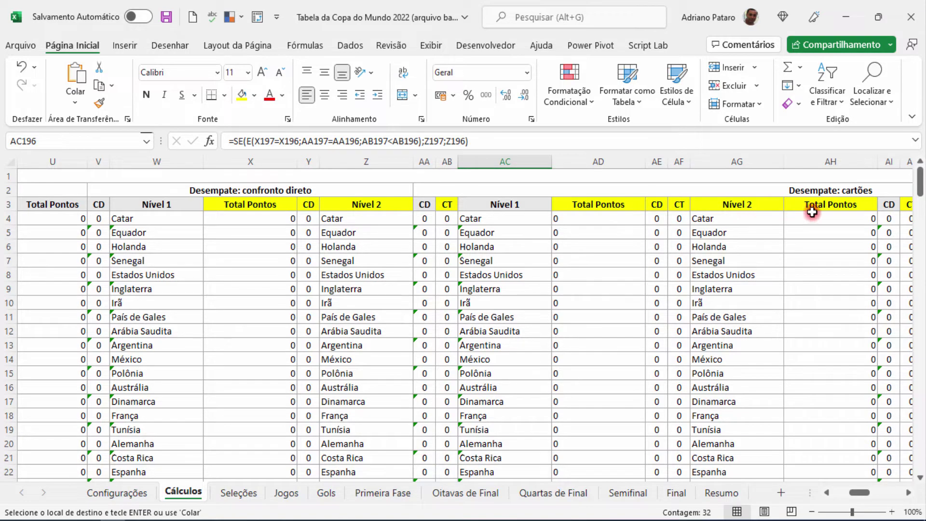
scroll(632, 313, "down", 3)
left_click(597, 319)
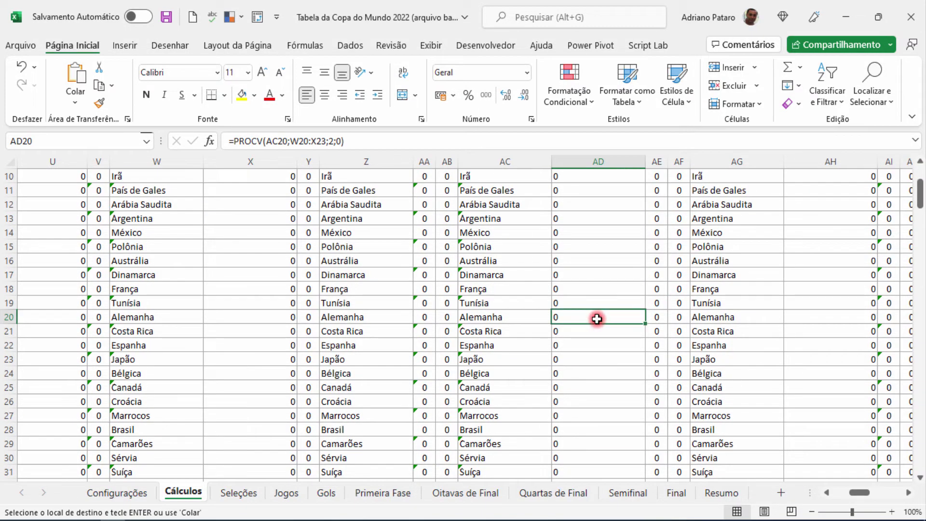
key("ctrl+Down")
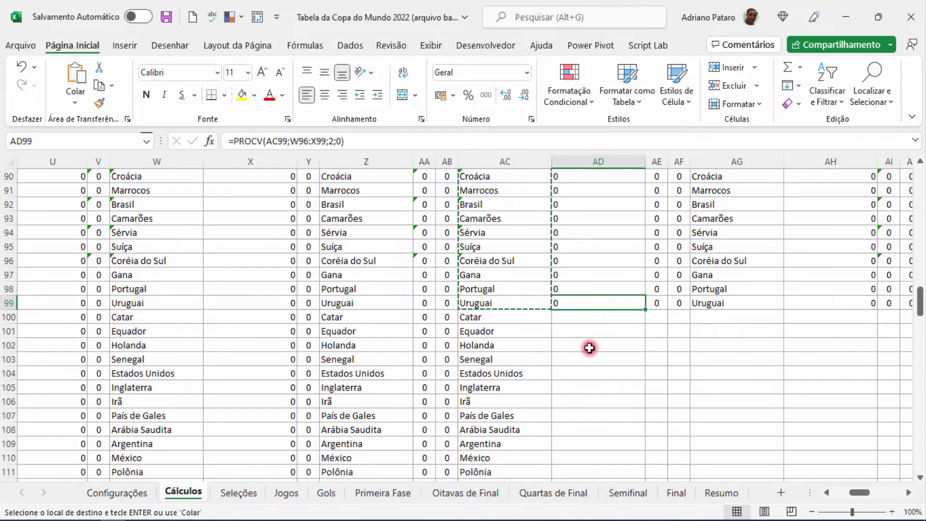
key("Escape")
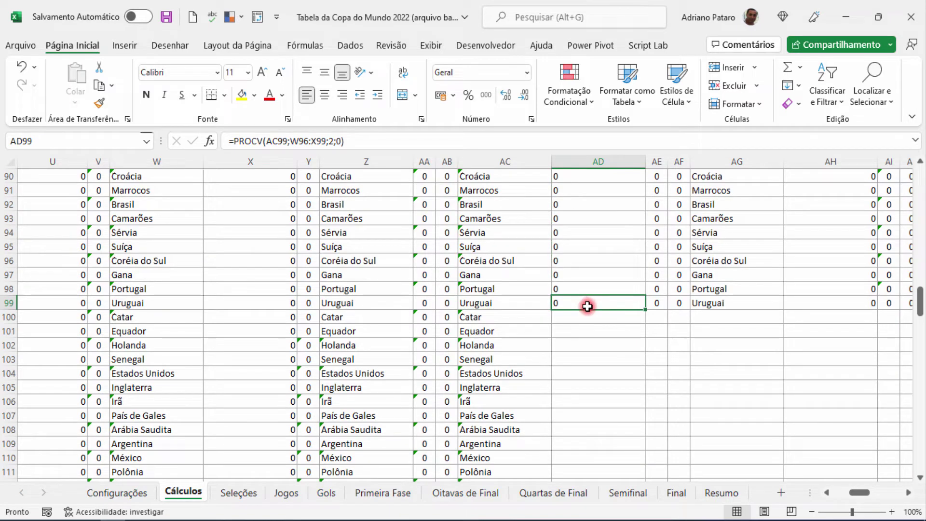
left_click_drag(648, 313, 646, 321)
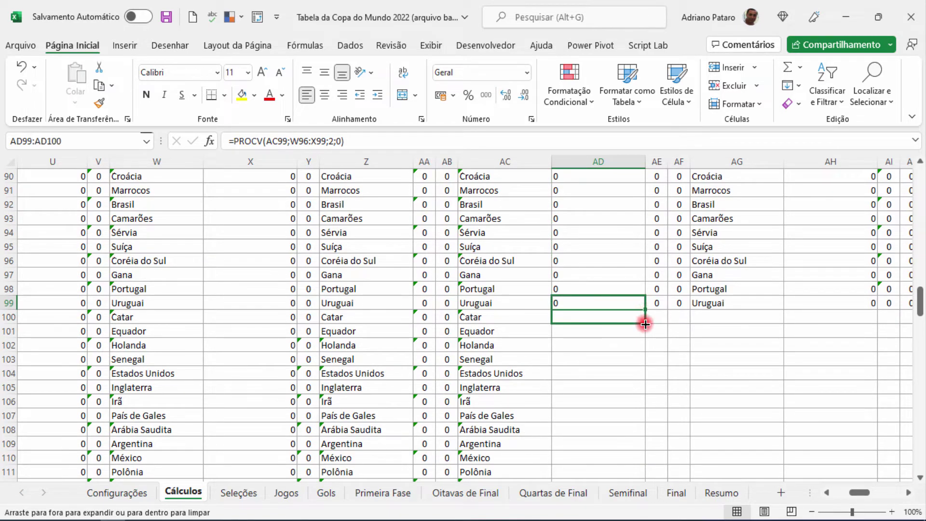
Step: Change the PROCV lookup table in AD100 to the absolute range $W$100:$X$131
double_click(597, 317)
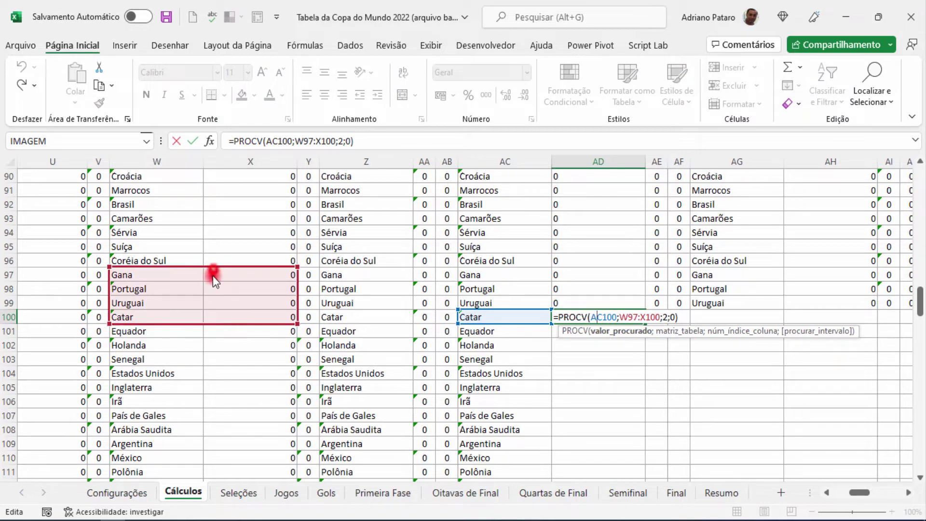
left_click_drag(214, 279, 209, 319)
scroll(283, 325, "down", 3)
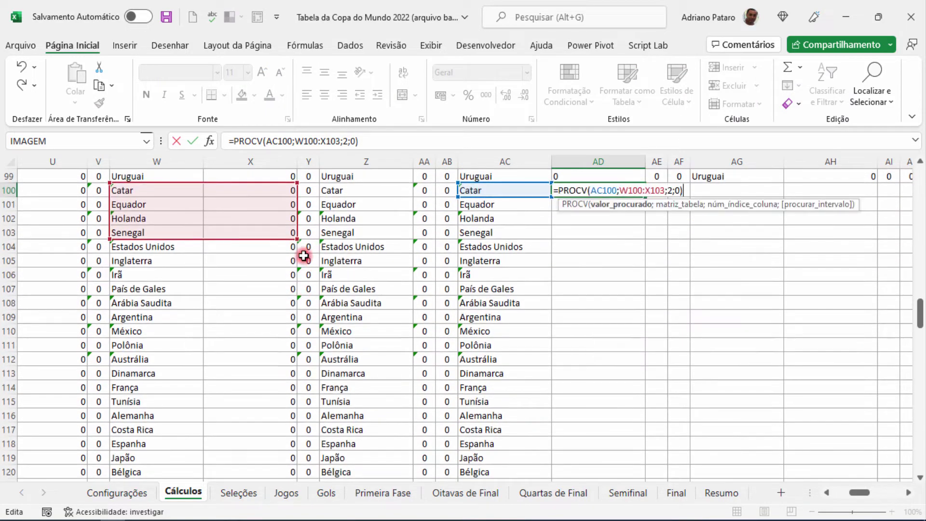
left_click_drag(297, 240, 293, 327)
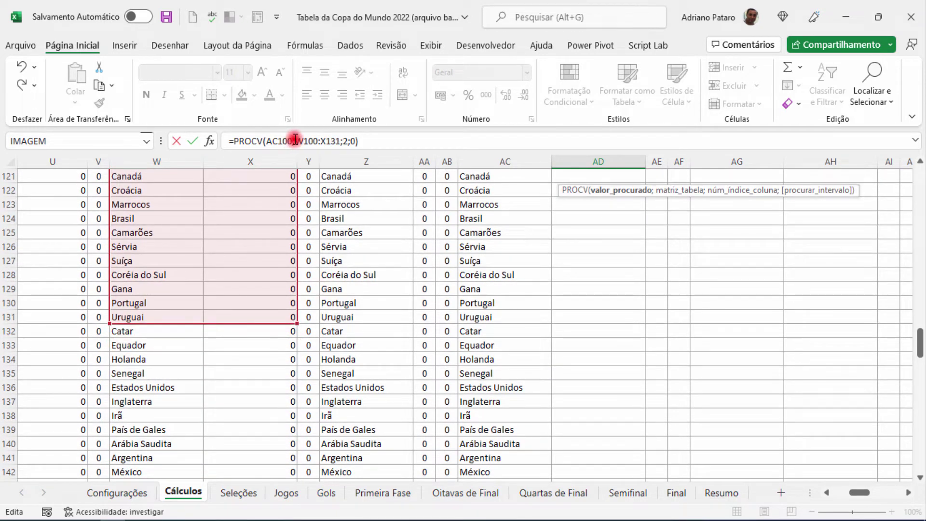
left_click(278, 140)
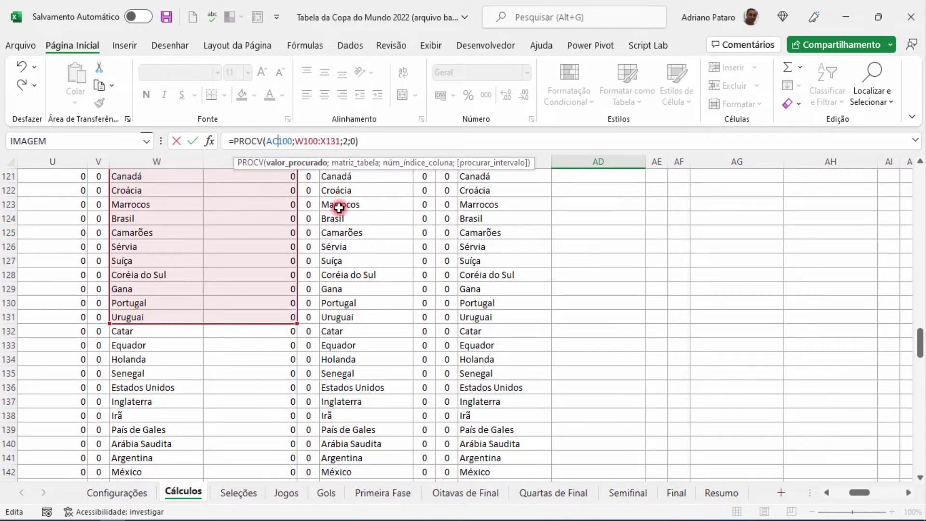
left_click(314, 139)
key("F4")
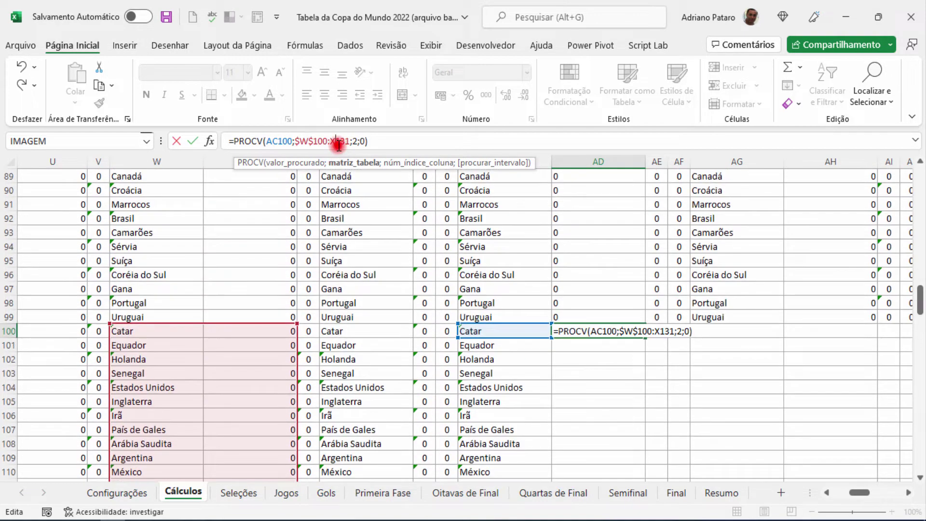
key("Return")
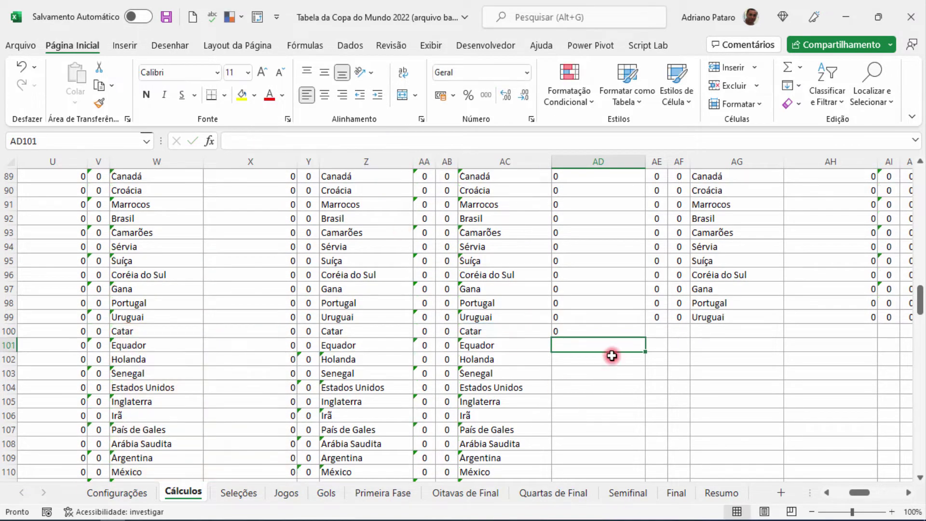
Step: Fill the AD100 formula down to AD131 and replace every $ in these formulas with nothing
left_click(613, 333)
left_click_drag(645, 337, 593, 384)
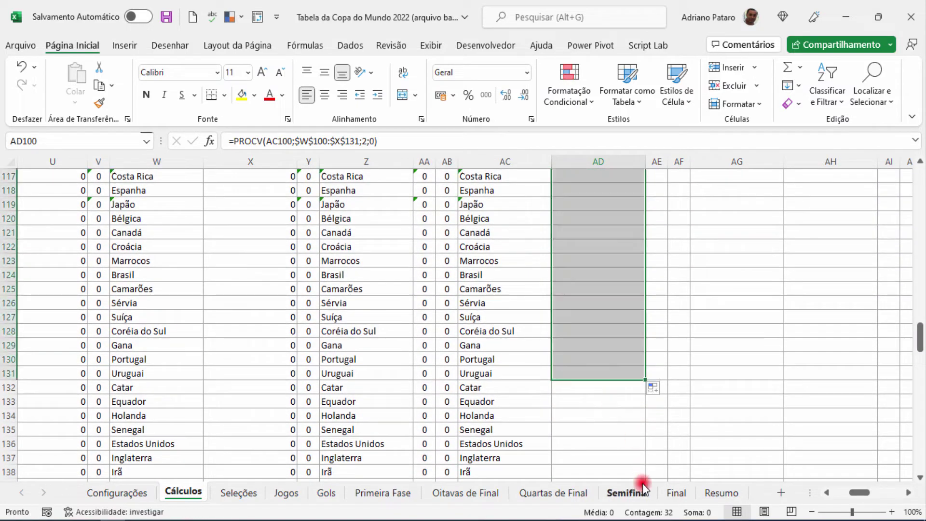
left_click(871, 97)
left_click(864, 143)
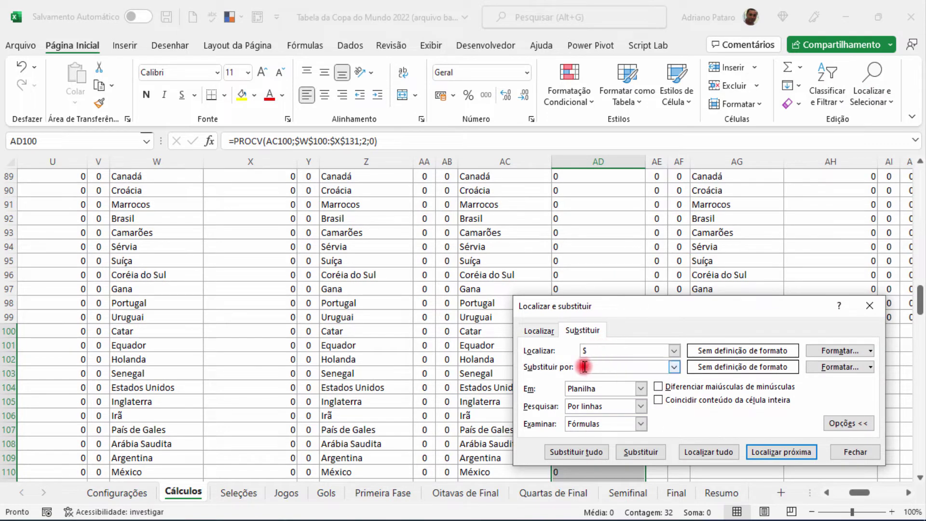
left_click(589, 455)
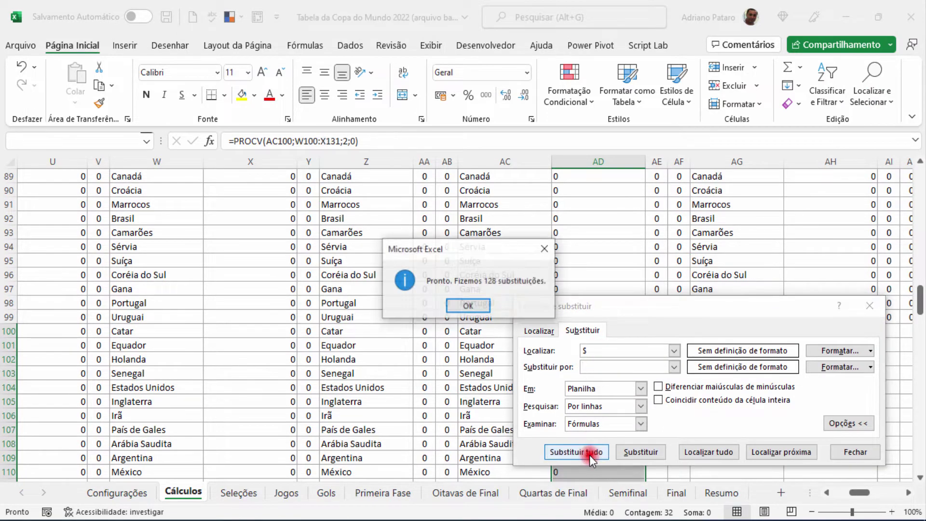
left_click(464, 310)
left_click(840, 453)
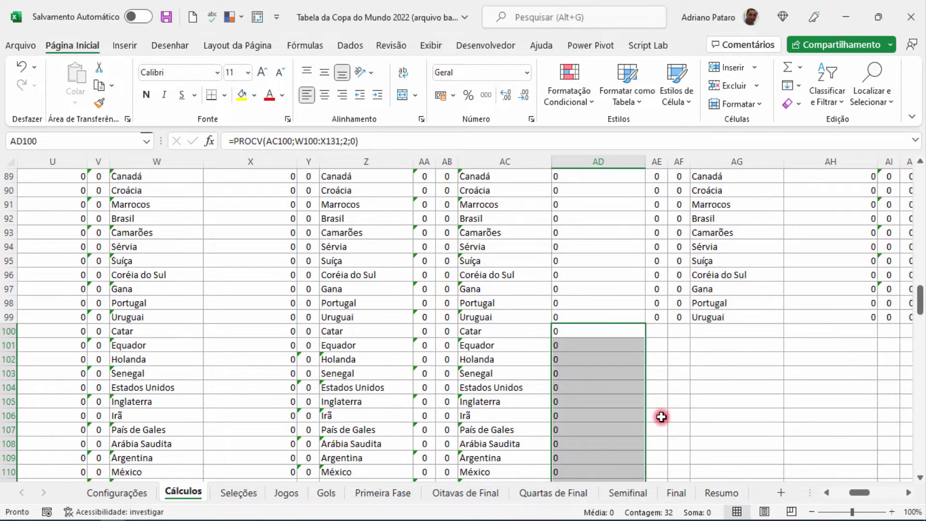
Step: Copy the Total Pontos formulas in AD100:AD131 and paste them starting at AD132, AD164 and AD196
key("ctrl+c")
scroll(649, 412, "down", 13)
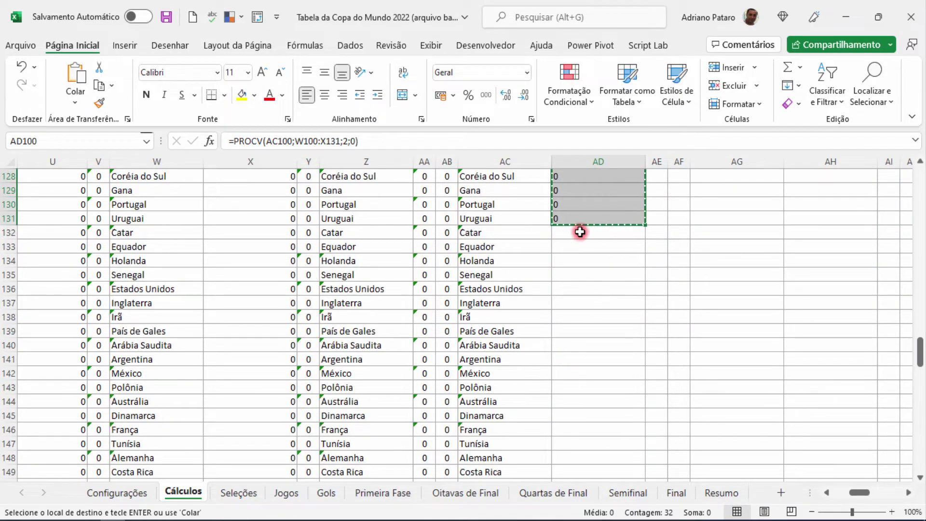
left_click(580, 232)
key("ctrl+v")
scroll(616, 383, "down", 7)
left_click(594, 387)
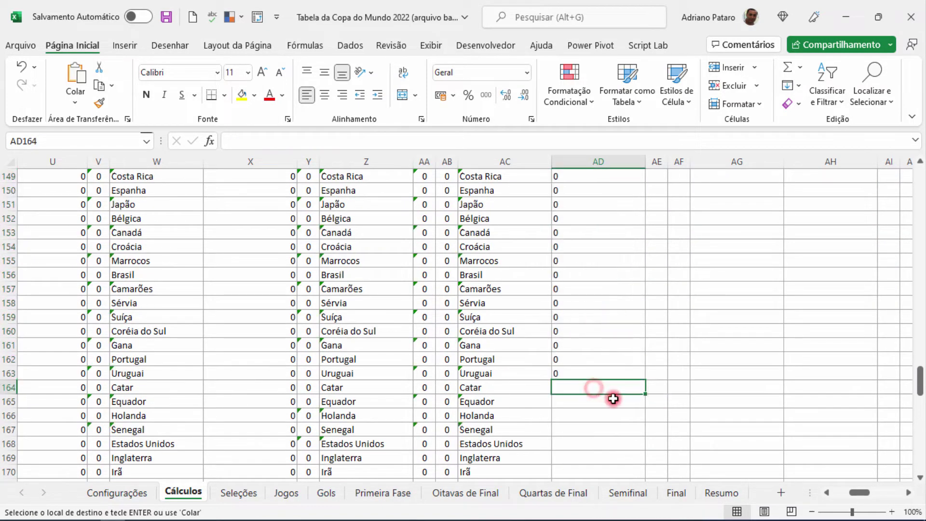
key("ctrl+v")
scroll(613, 399, "down", 11)
left_click(587, 373)
key("ctrl+v")
scroll(620, 399, "down", 5)
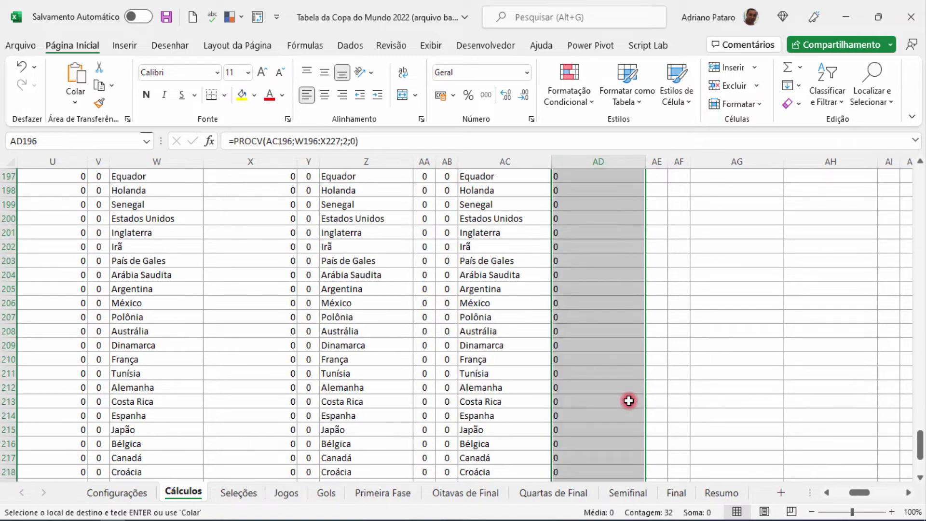
Step: Enter 0 in AE100, the first empty cell of the CD column beside the copied Total Pontos formulas
scroll(620, 400, "up", 20)
left_click(658, 445)
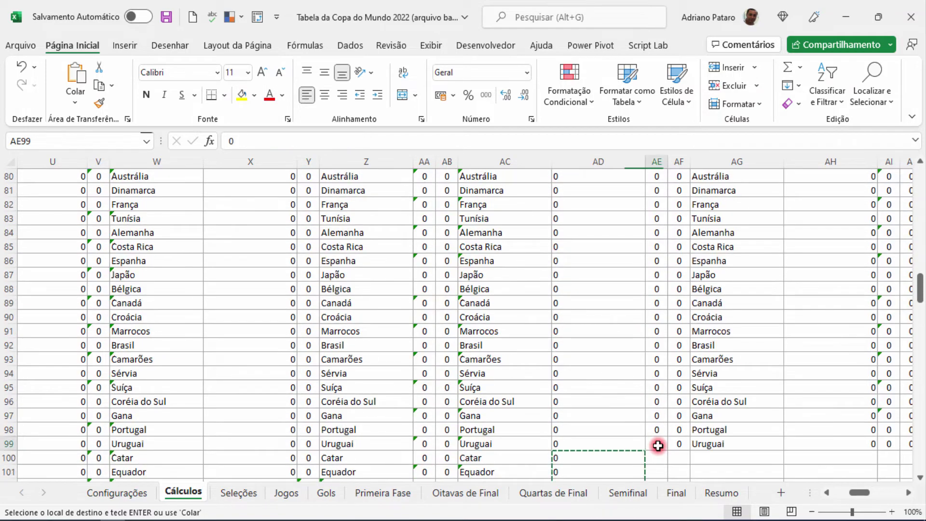
key("Escape")
scroll(658, 446, "down", 4)
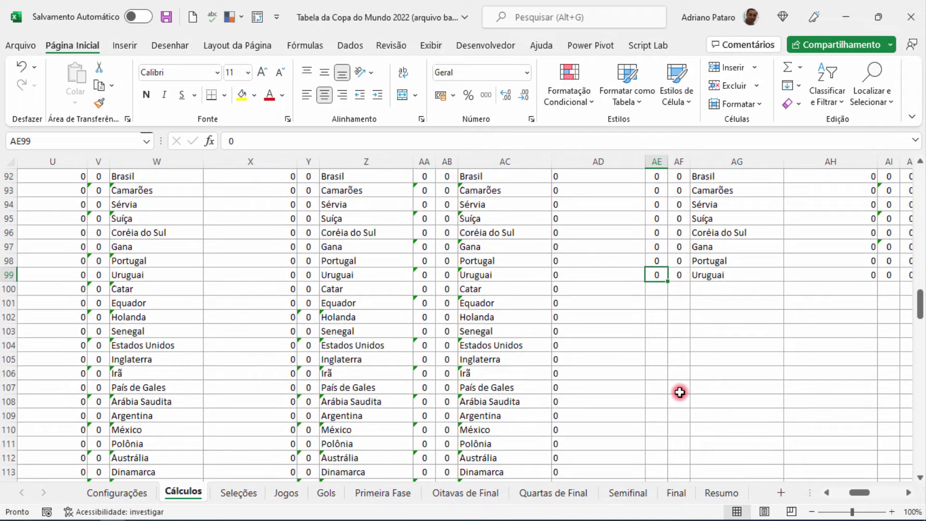
left_click(658, 290)
type("0")
key("Return")
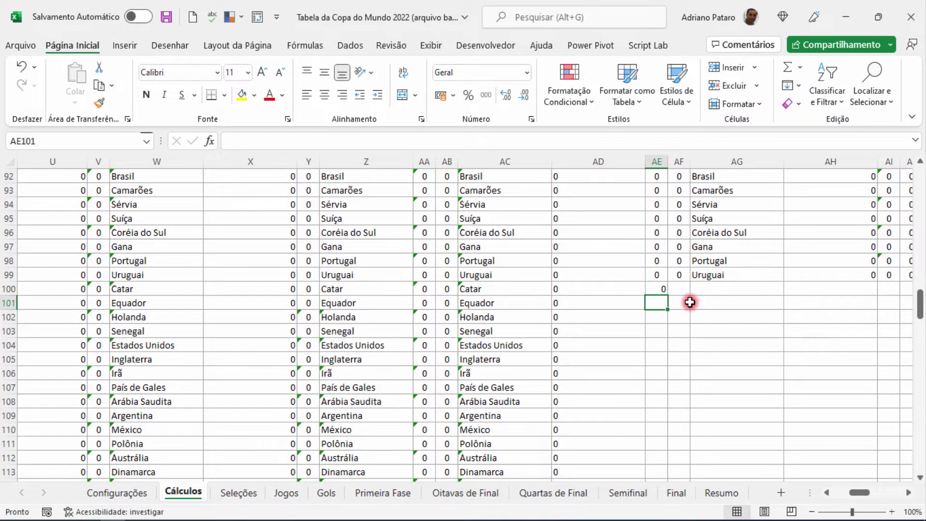
Step: Check the SOMASES formulas in AE98 and AE97, then copy AE97:AE98 and paste the pair starting at AE101
double_click(659, 259)
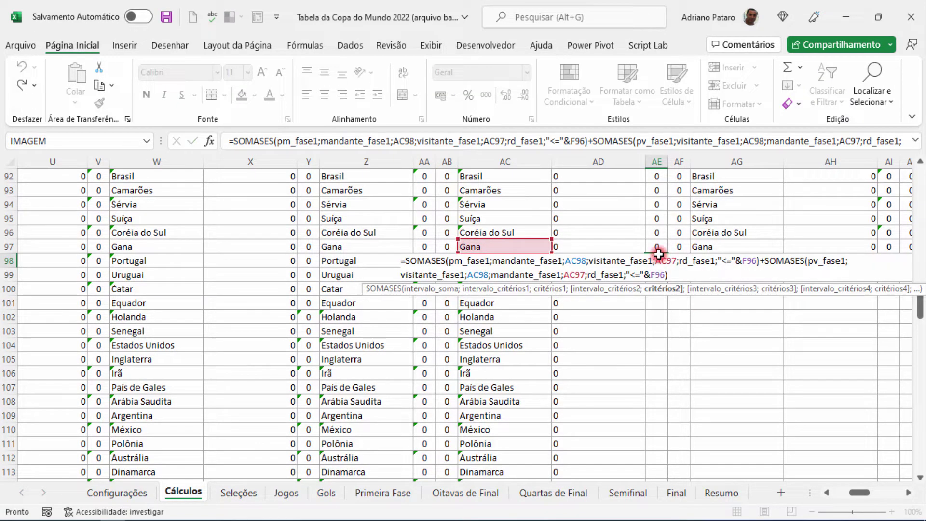
key("Escape")
double_click(659, 247)
key("Escape")
left_click_drag(660, 247, 659, 261)
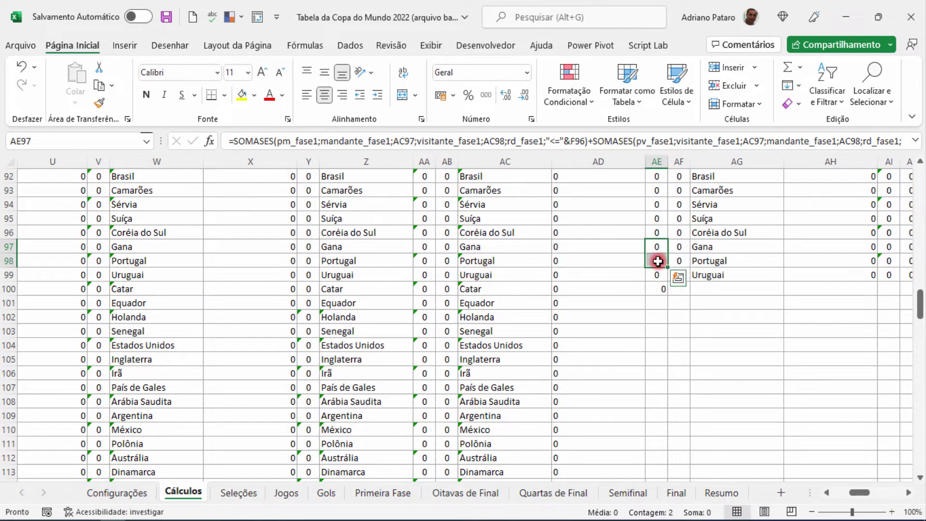
key("ctrl+c")
left_click(661, 302)
key("ctrl+v")
Step: Paste the copied pair of SOMASES formulas starting at AE103, AE105 and AE107
left_click(663, 334)
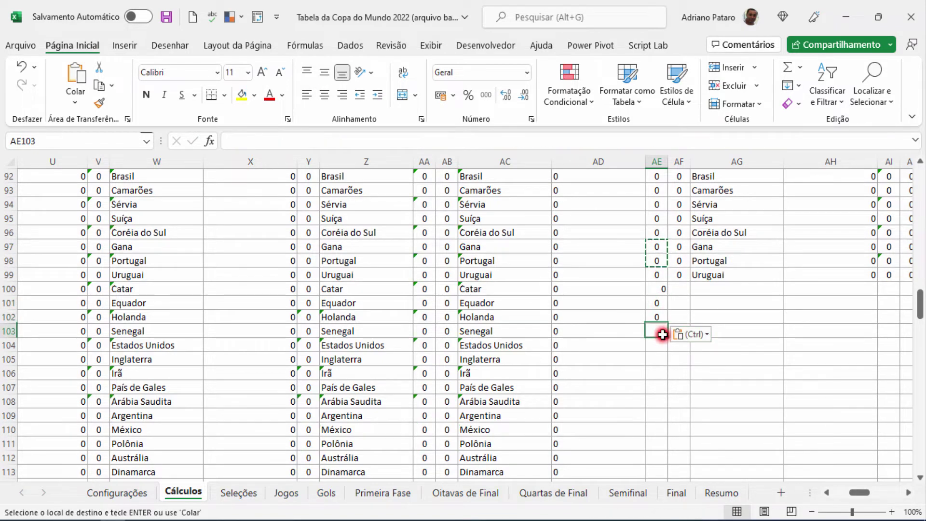
key("ctrl+v")
left_click(659, 359)
key("ctrl+v")
left_click(658, 386)
key("ctrl+v")
Step: Paste the copied pair of SOMASES formulas starting at AE109, AE111, AE113 and AE115
scroll(670, 393, "down", 3)
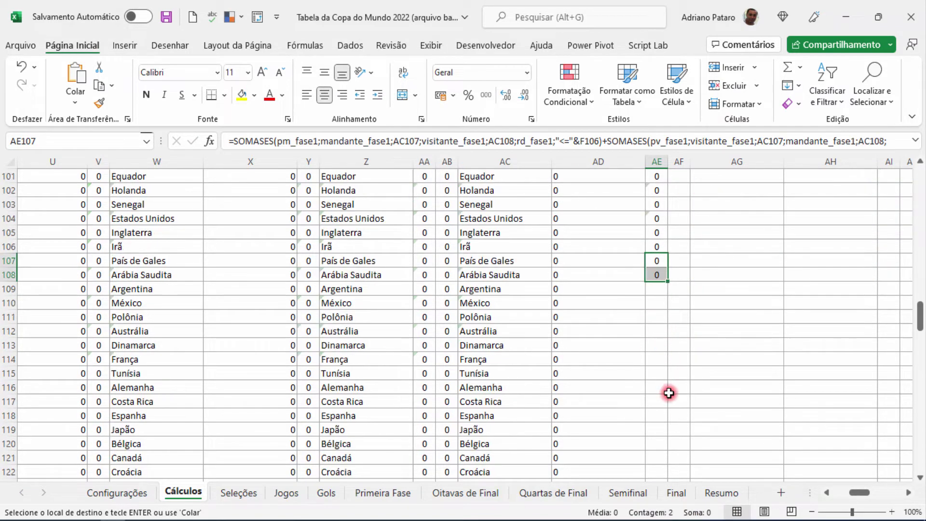
scroll(669, 393, "down", 1)
left_click(660, 247)
key("ctrl+v")
left_click(657, 275)
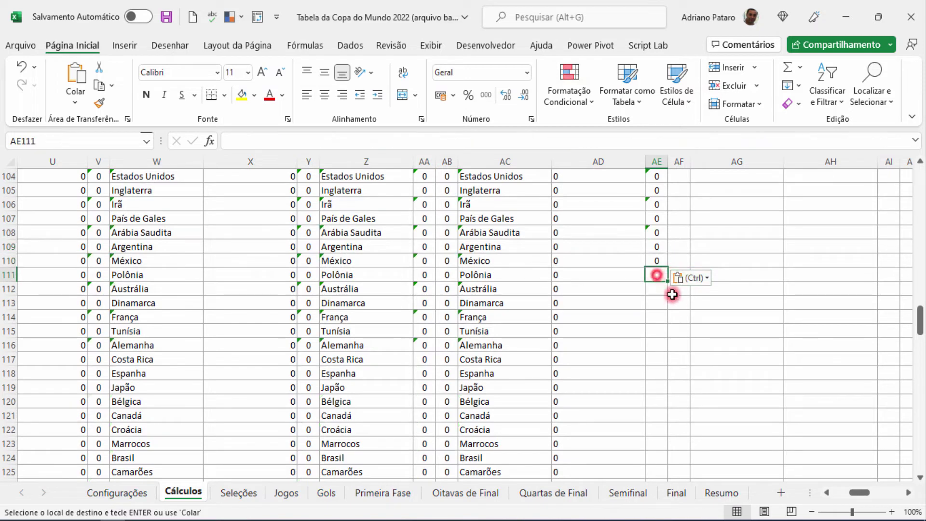
key("ctrl+v")
left_click(660, 303)
key("ctrl+v")
left_click(660, 331)
key("ctrl+v")
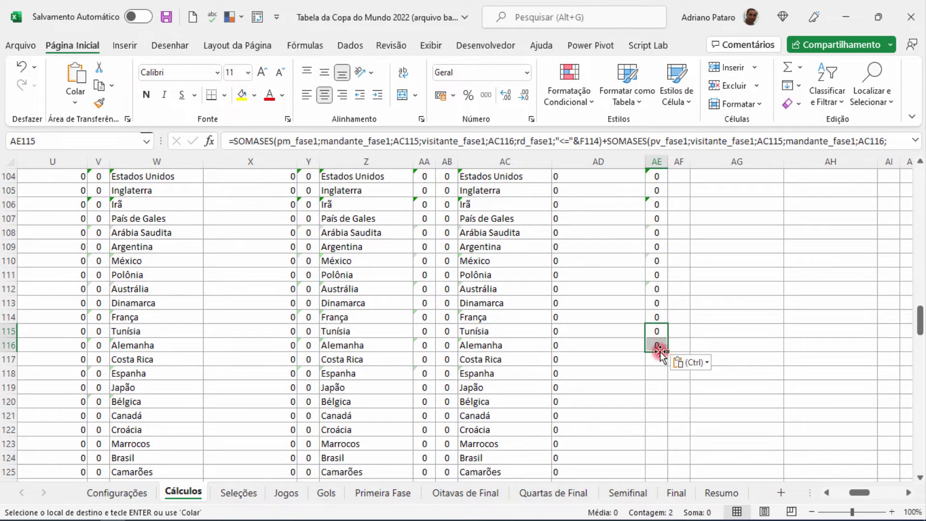
Step: Paste the copied pair of SOMASES formulas starting at AE117, AE119, AE121 and AE123
left_click(659, 359)
key("ctrl+v")
left_click(657, 388)
key("ctrl+v")
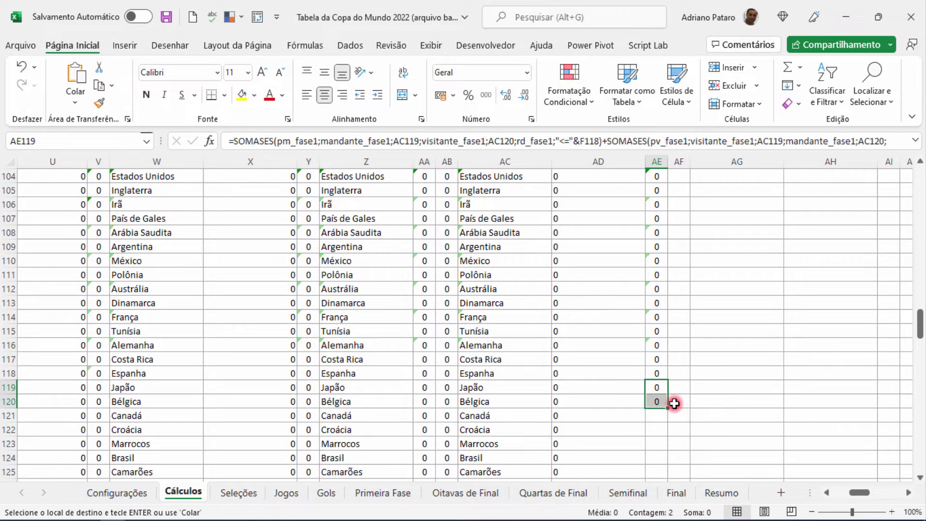
scroll(658, 340, "down", 2)
left_click(658, 331)
key("ctrl+v")
left_click(660, 360)
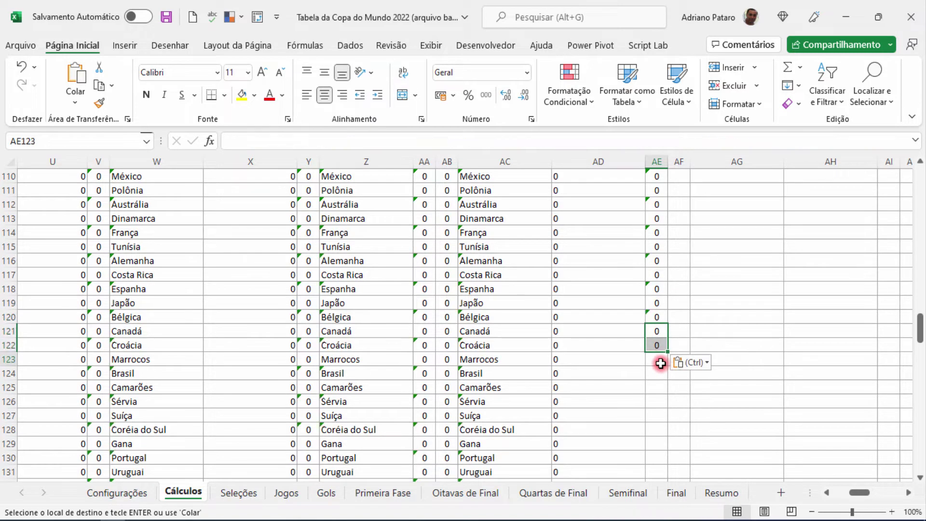
key("ctrl+v")
Step: Paste the copied pair of SOMASES formulas starting at AE125, AE127 and AE129
left_click(658, 389)
left_click(662, 416)
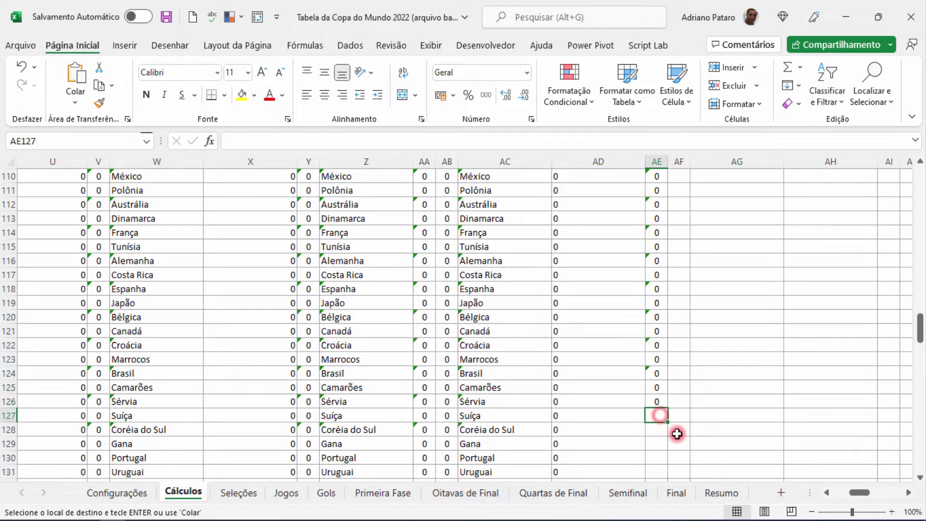
key("ctrl+v")
left_click(660, 444)
key("ctrl+v")
scroll(658, 411, "down", 3)
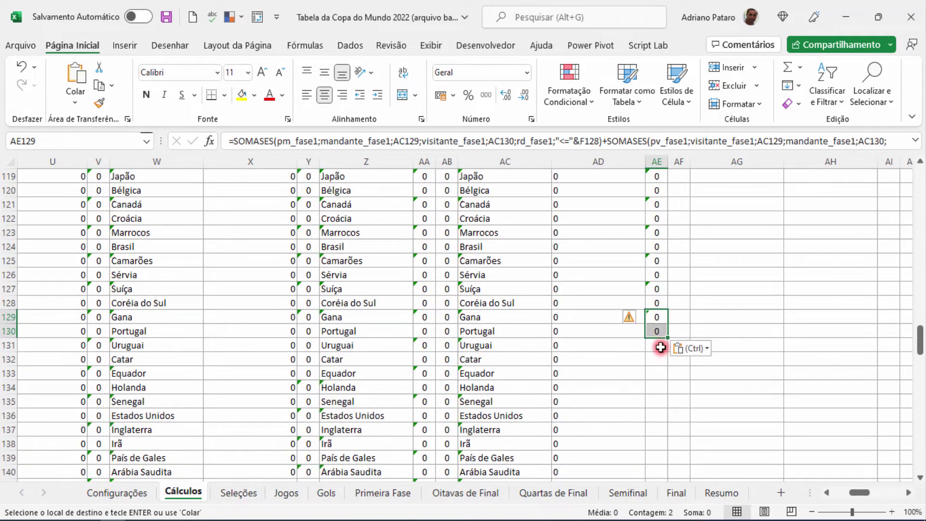
Step: Enter 0 in AE131, the last cell of the block, and center AE100:AE131 horizontally
left_click(657, 360)
key("Escape")
scroll(661, 346, "up", 11)
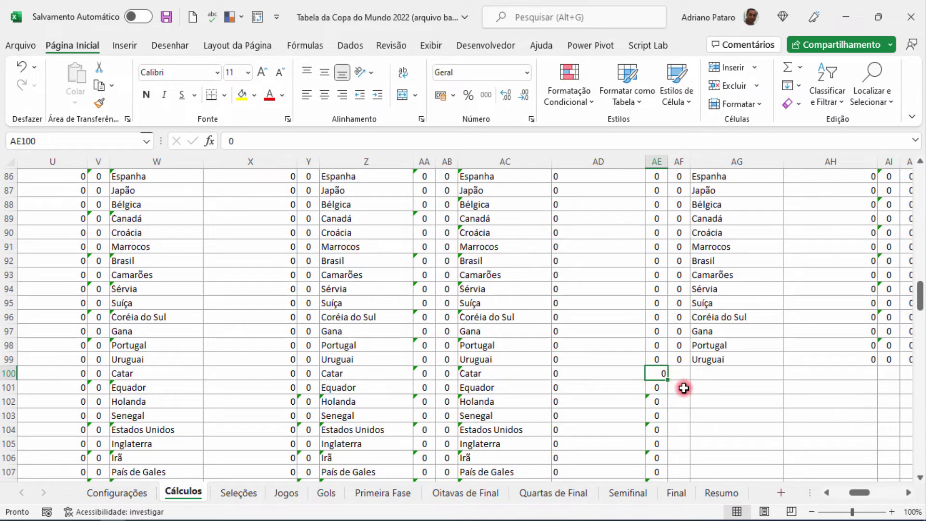
left_click_drag(658, 373, 661, 478)
left_click(324, 97)
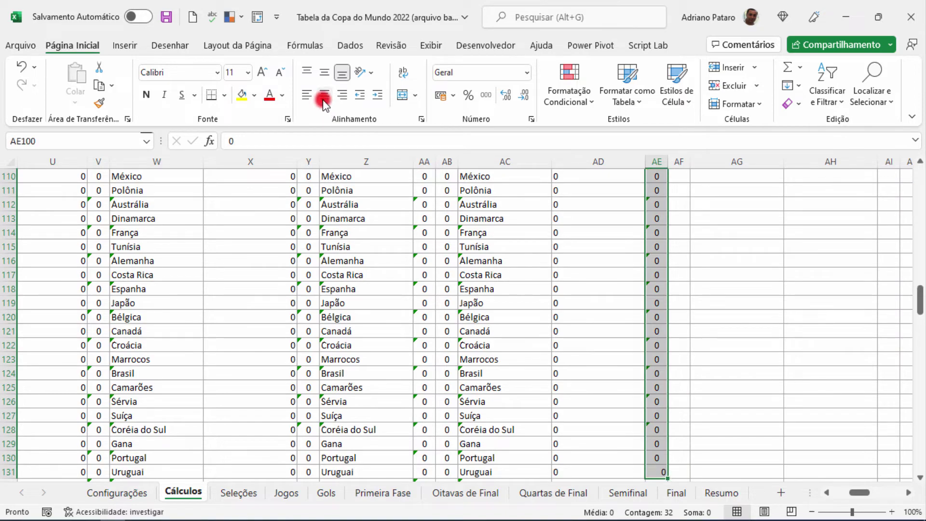
Step: Copy the block AE100:AE131 and paste it starting at AE132, AE164 and AE196
scroll(738, 343, "down", 12)
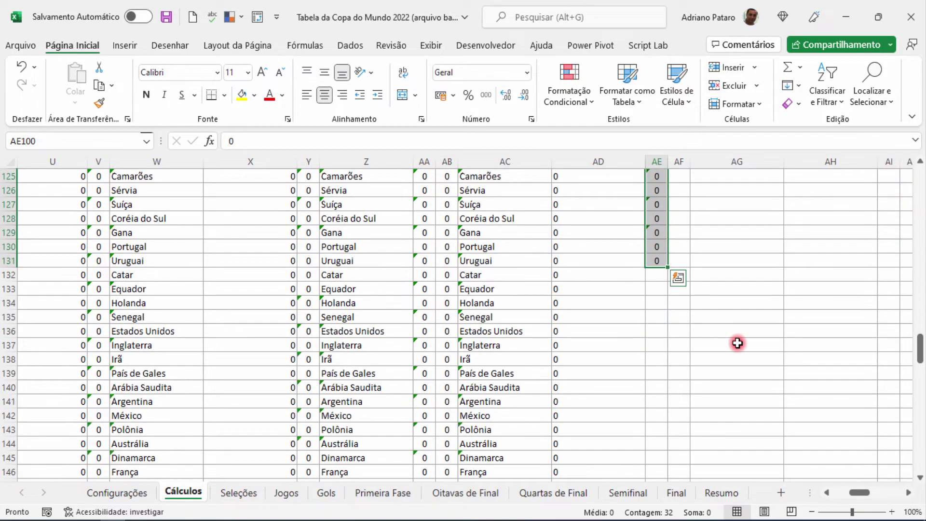
key("ctrl+c")
left_click(662, 279)
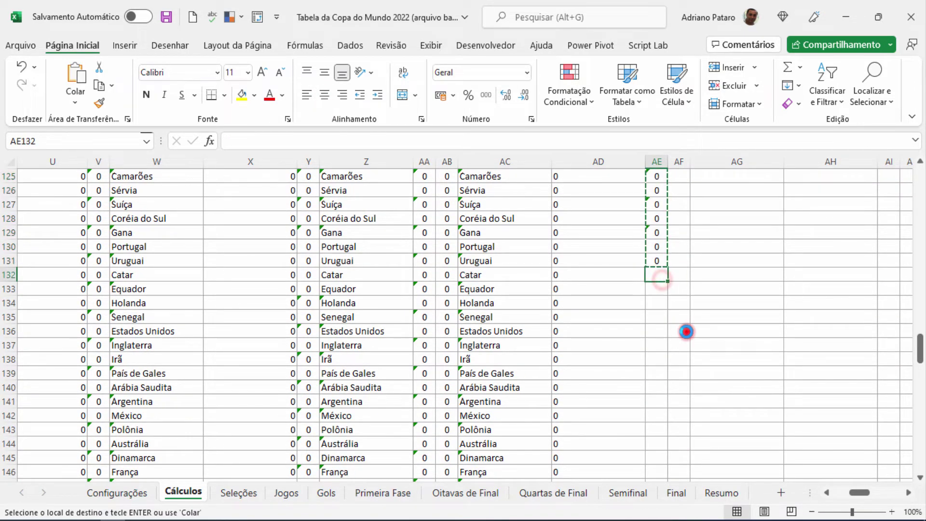
key("ctrl+v")
scroll(685, 338, "down", 9)
left_click(659, 344)
key("ctrl+v")
scroll(686, 365, "down", 13)
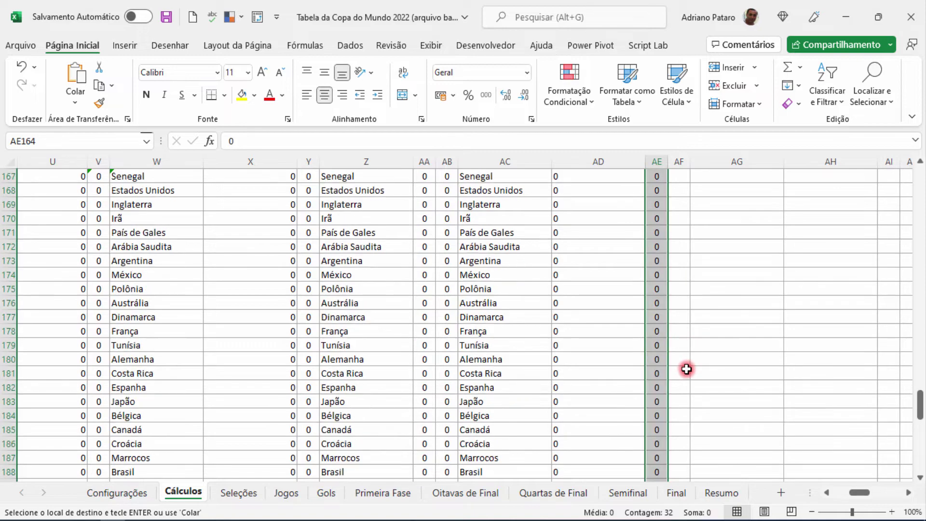
left_click(659, 249)
key("ctrl+v")
scroll(715, 346, "down", 9)
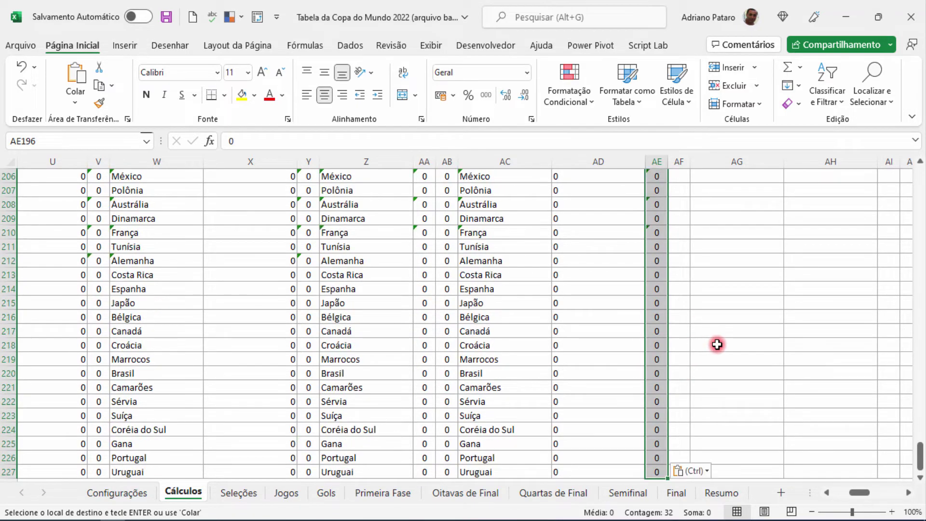
Step: Extend the PROCV formula from AF99 into AF100 and set its lookup table to the absolute range $Z$100:$AB$131
scroll(718, 345, "up", 15)
scroll(717, 344, "up", 20)
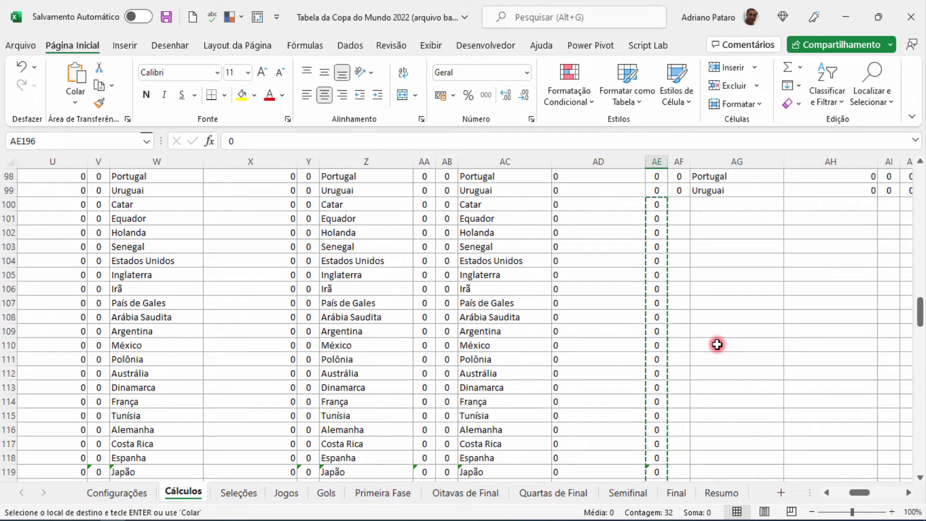
left_click(685, 401)
key("Escape")
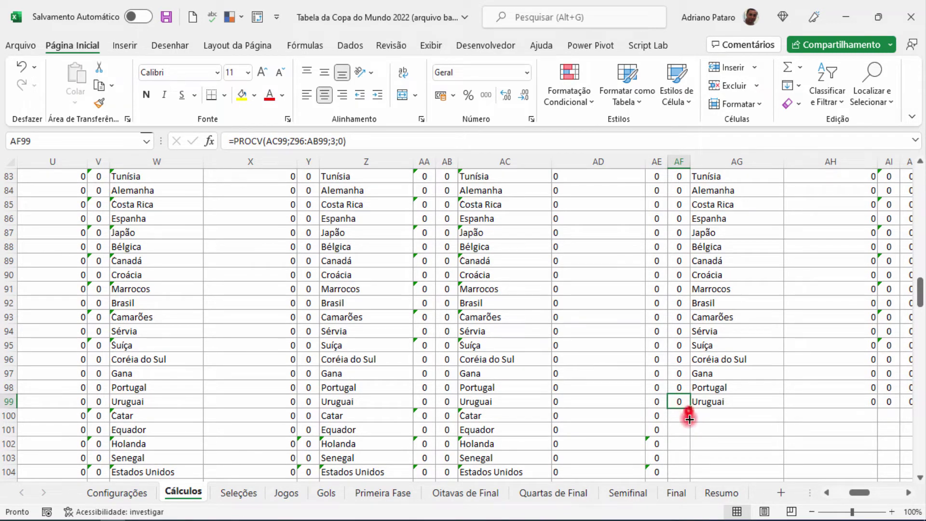
double_click(690, 417)
scroll(531, 338, "down", 2)
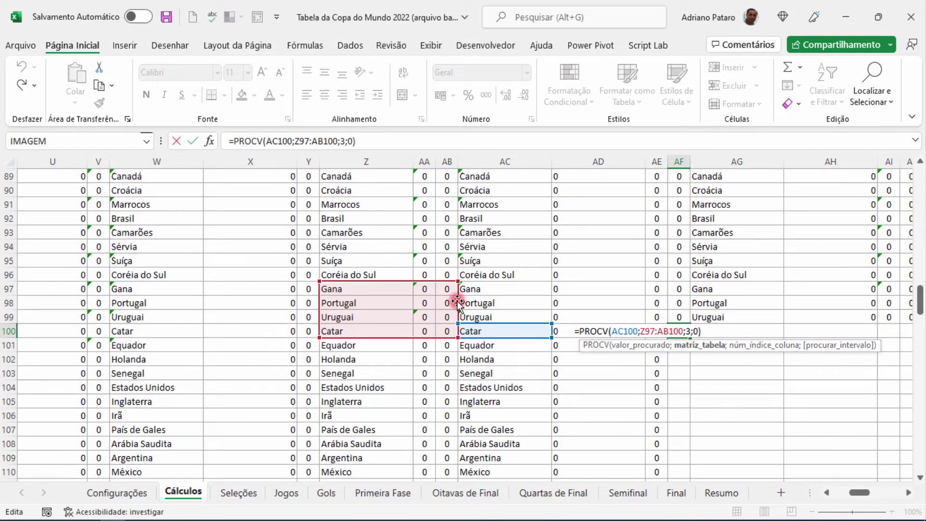
scroll(458, 303, "down", 2)
left_click_drag(457, 268, 446, 507)
left_click(306, 141)
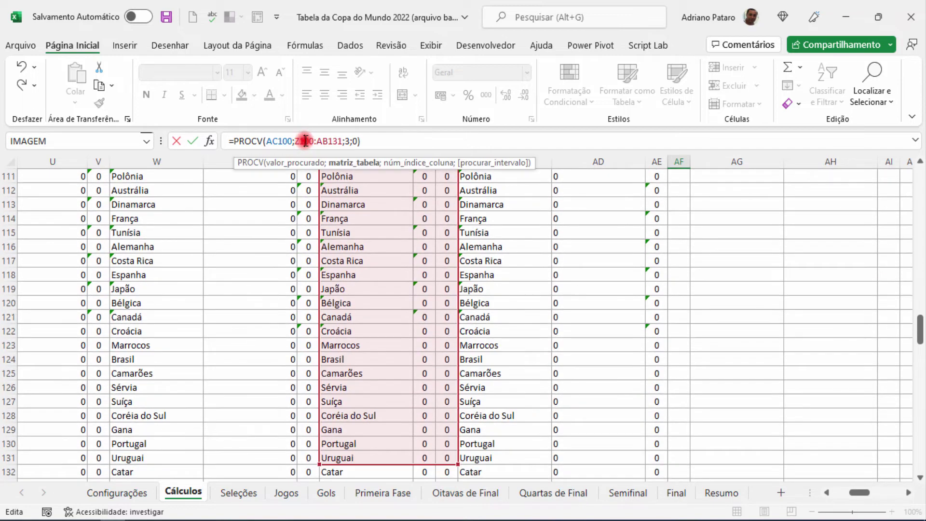
key("F4")
left_click(344, 141)
key("F4")
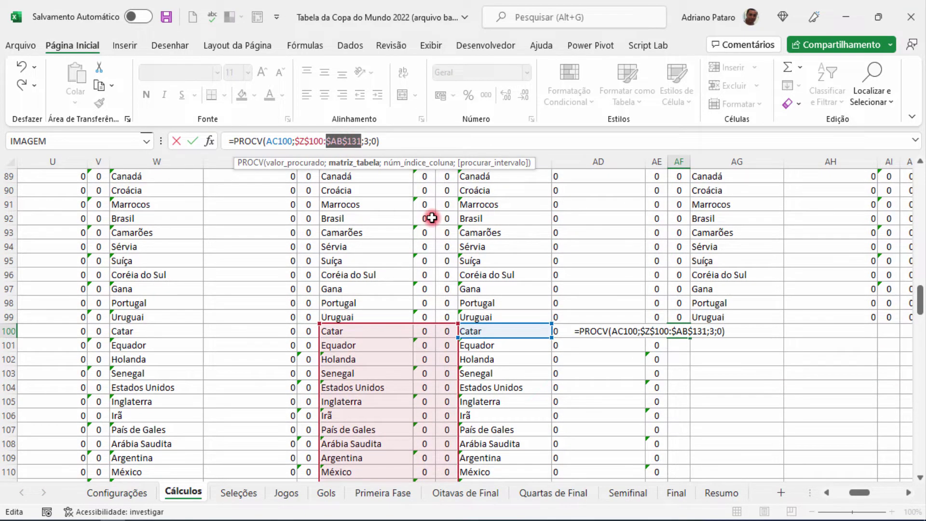
key("Return")
Step: Fill the AF100 formula down to AF131 and replace every $ in the filled formulas with nothing
left_click(682, 331)
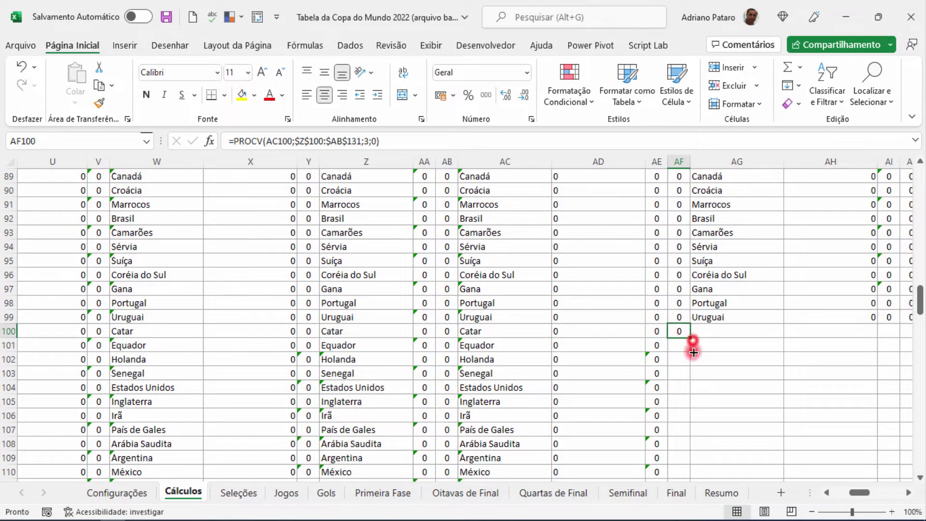
left_click_drag(694, 352, 681, 480)
left_click(872, 102)
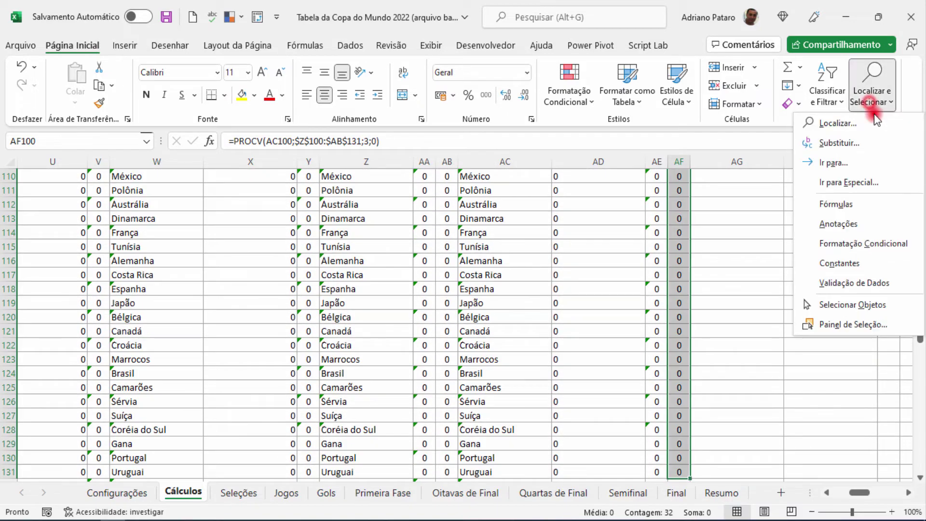
left_click(868, 142)
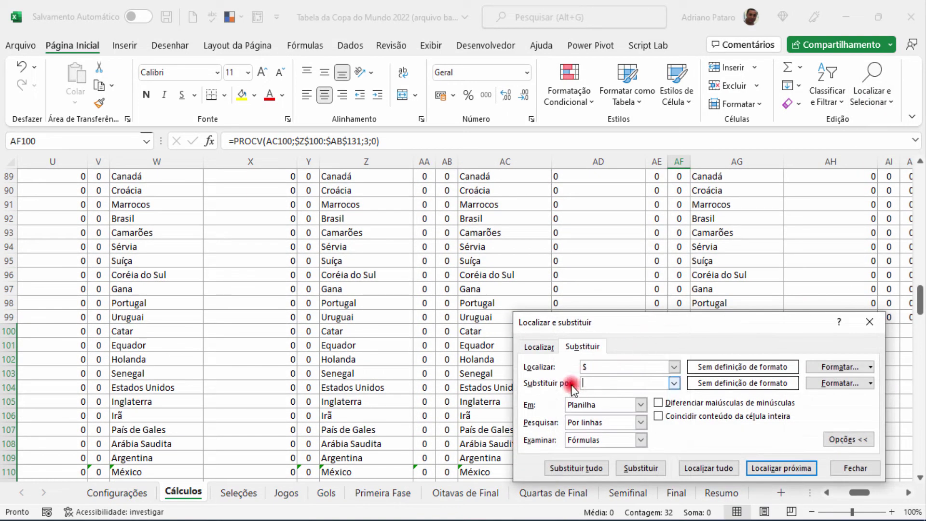
left_click(590, 469)
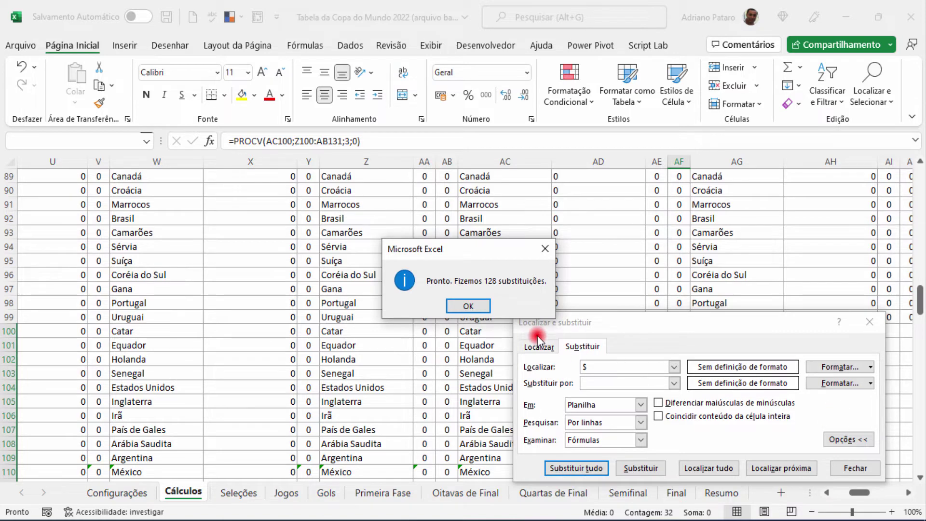
left_click(468, 306)
left_click(856, 468)
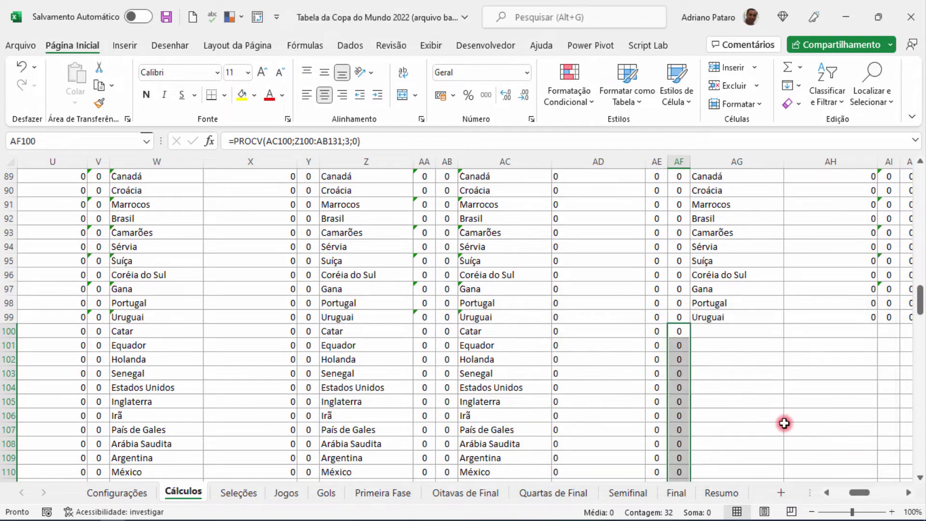
Step: Copy the PROCV block AF100:AF131 and paste it starting at AF132, AF164 and AF196
key("ctrl+c")
scroll(772, 415, "down", 13)
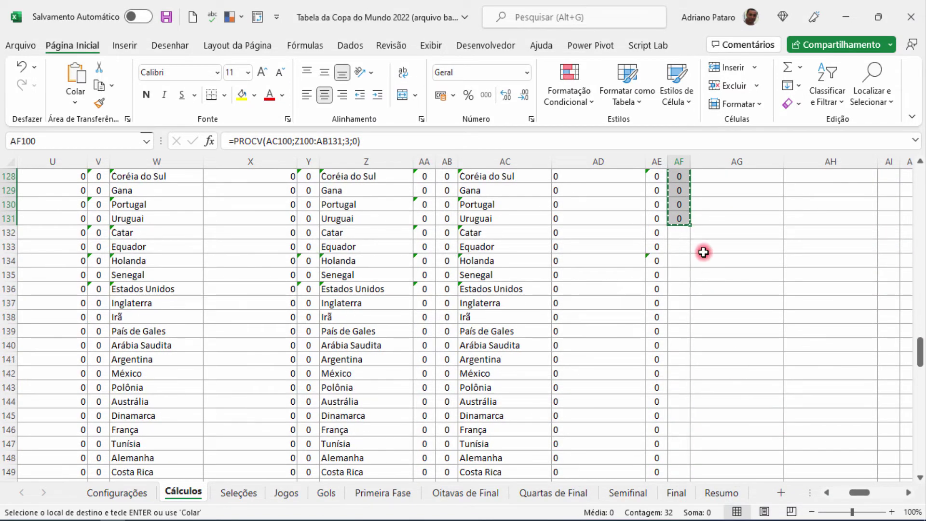
left_click(676, 229)
key("ctrl+v")
scroll(712, 348, "down", 9)
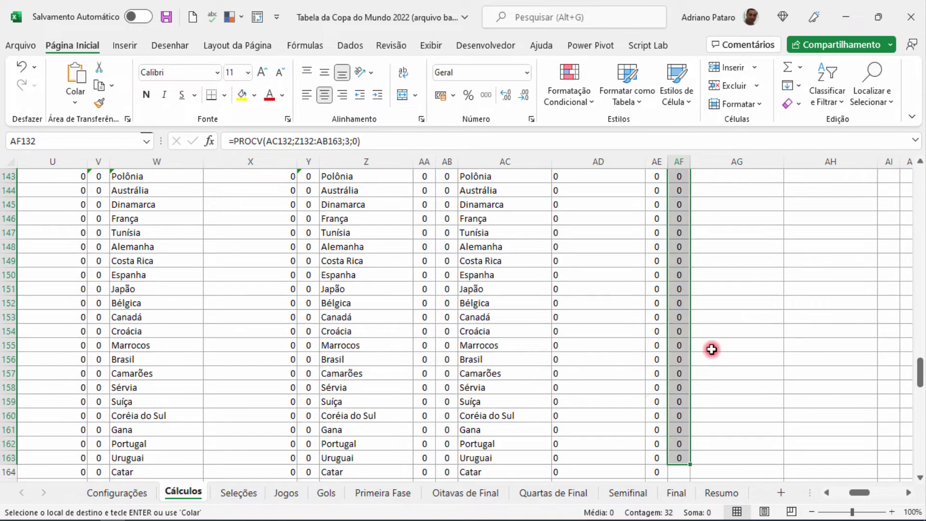
left_click(679, 304)
key("ctrl+v")
scroll(726, 347, "down", 11)
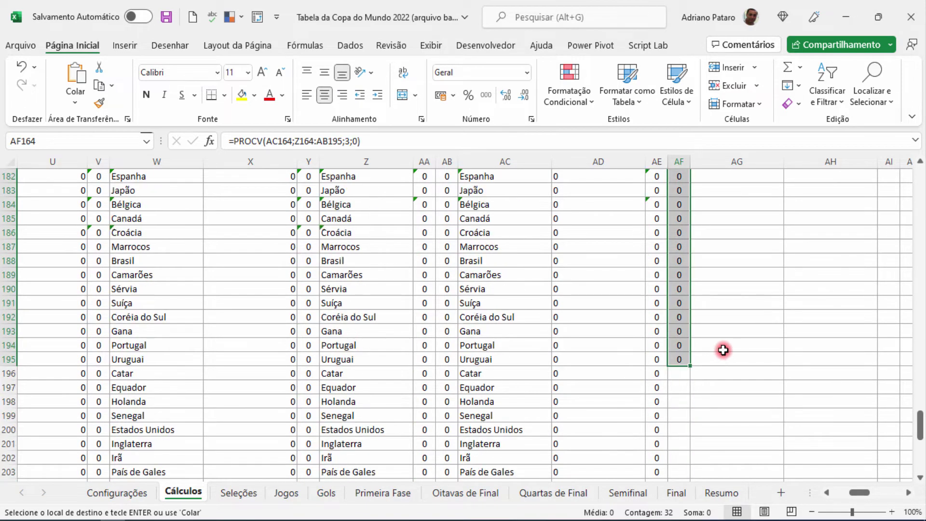
left_click(682, 291)
key("ctrl+v")
scroll(733, 348, "down", 8)
Step: Enter =AC100 in AG100, the first empty team-name cell of column AG, and left-align it
scroll(743, 357, "up", 16)
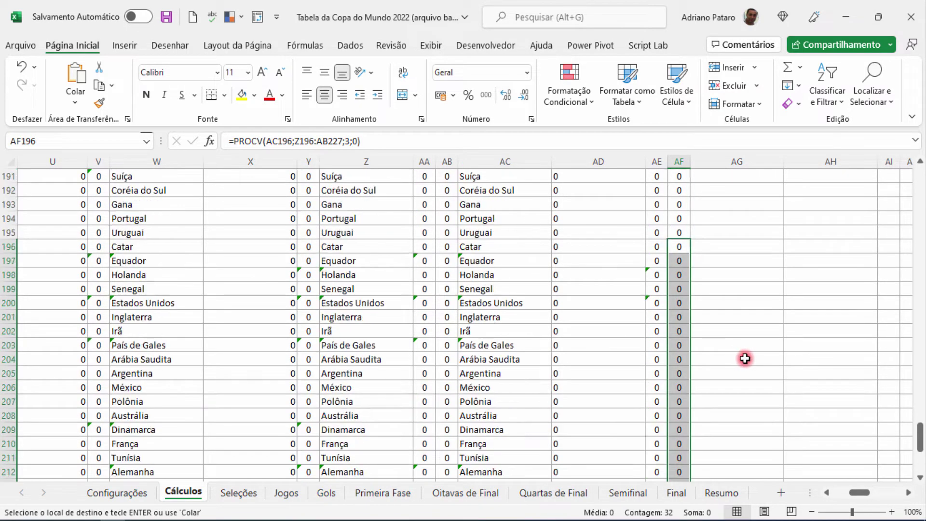
scroll(753, 362, "up", 20)
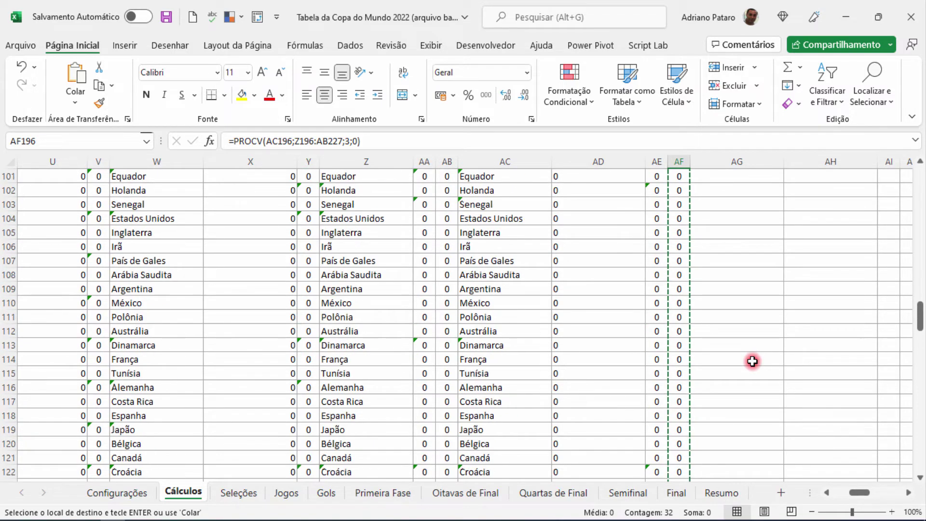
left_click(724, 316)
key("Return")
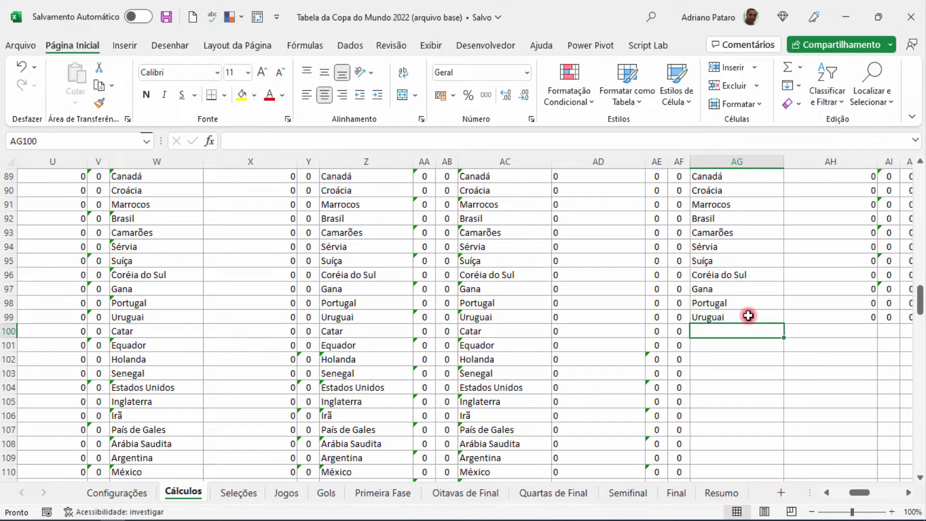
type("=")
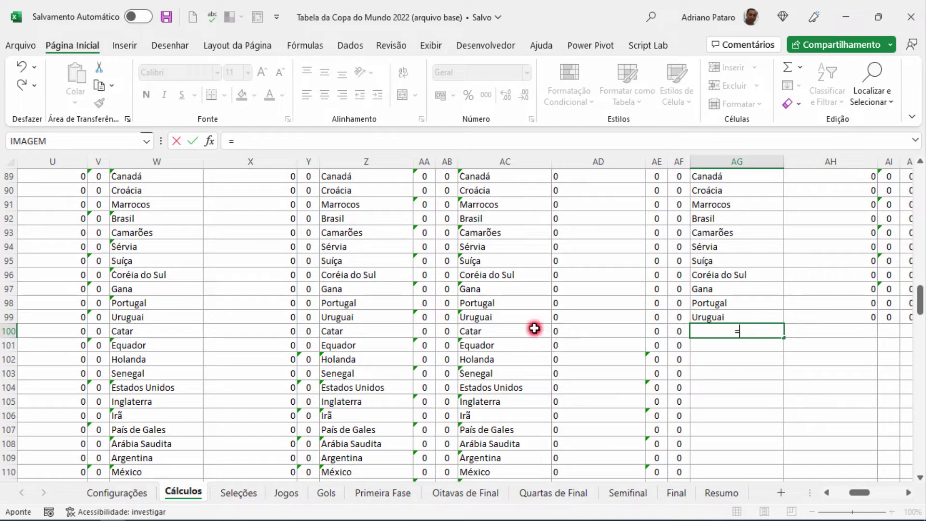
left_click(535, 329)
key("ctrl+Return")
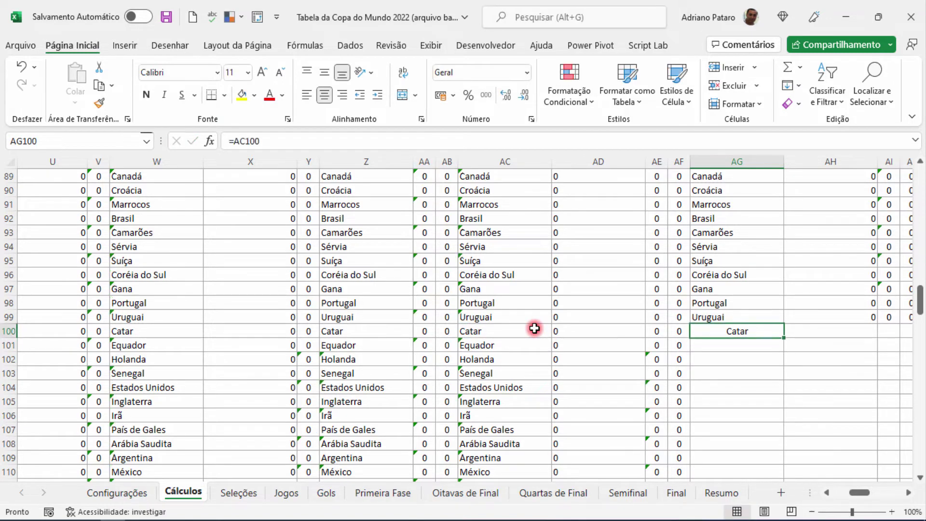
left_click(307, 97)
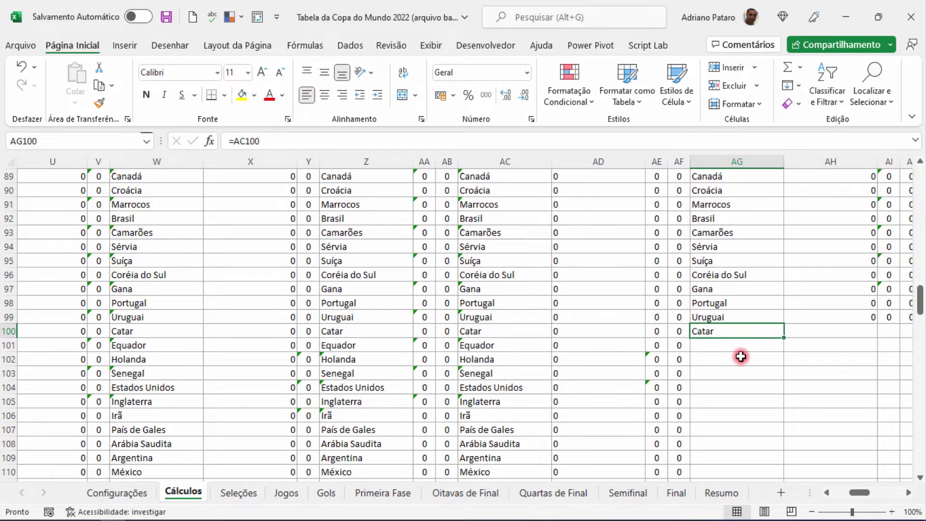
Step: Check the SE formulas in AG97 and AG98, then copy AG97:AG98 and paste the pair starting at AG101
left_click(722, 292)
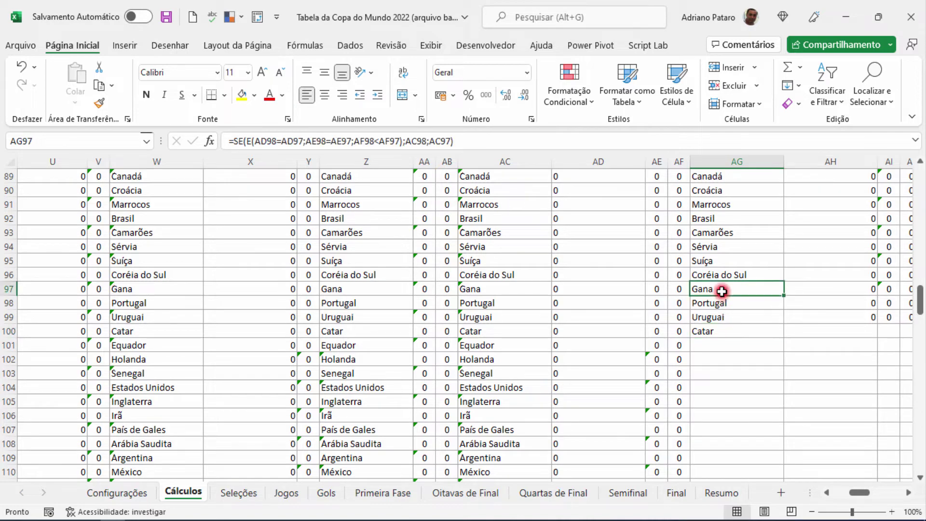
double_click(721, 300)
key("Escape")
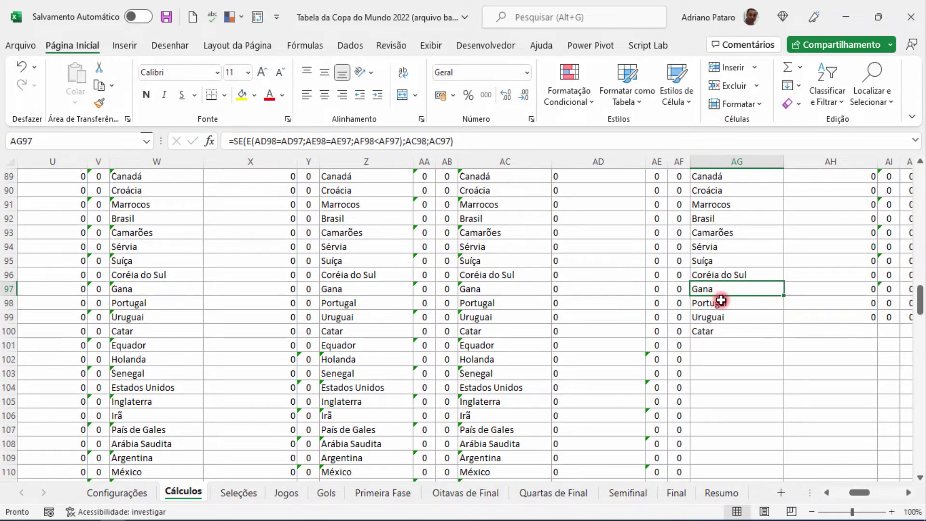
double_click(721, 300)
key("Escape")
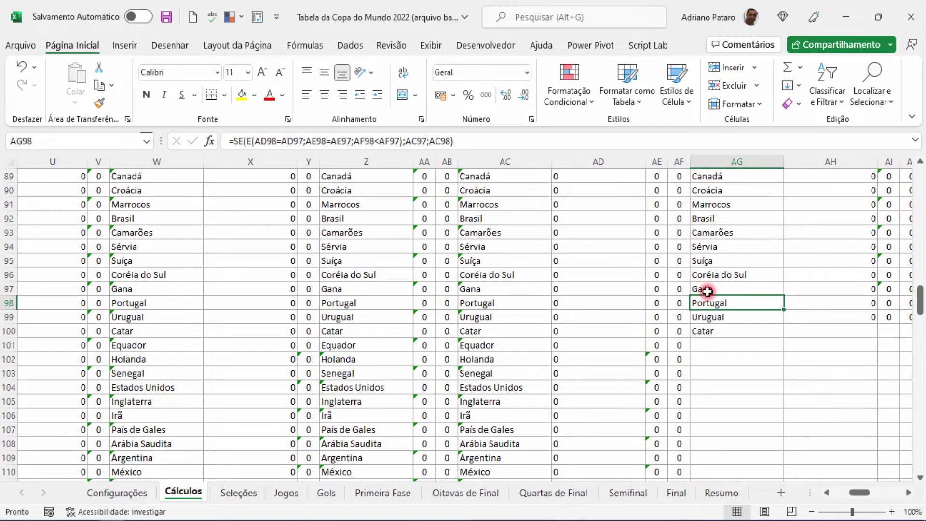
left_click_drag(708, 292, 707, 299)
key("ctrl+c")
left_click(718, 343)
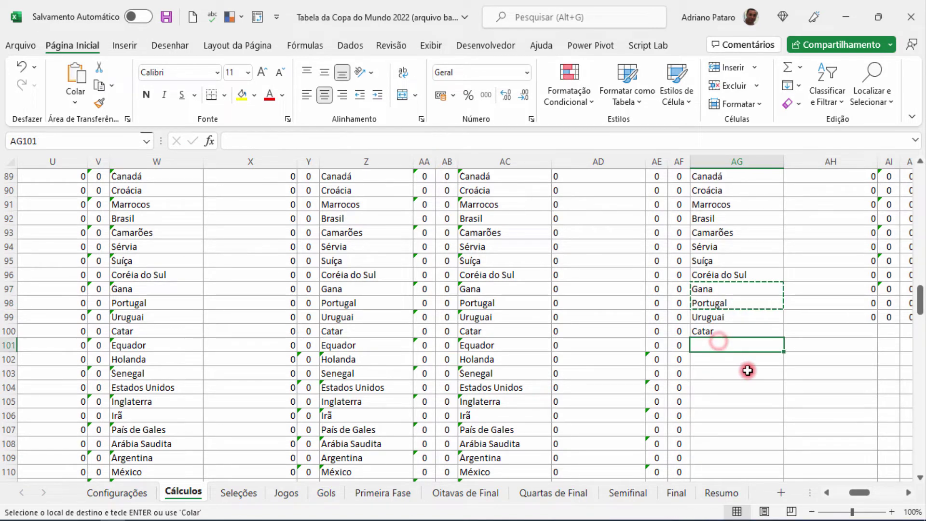
key("ctrl+v")
Step: Paste the copied pair of SE formulas starting at AG103, AG105, AG107 and AG109
scroll(745, 311, "down", 2)
left_click(726, 289)
key("ctrl+v")
left_click(730, 318)
key("ctrl+v")
left_click(729, 345)
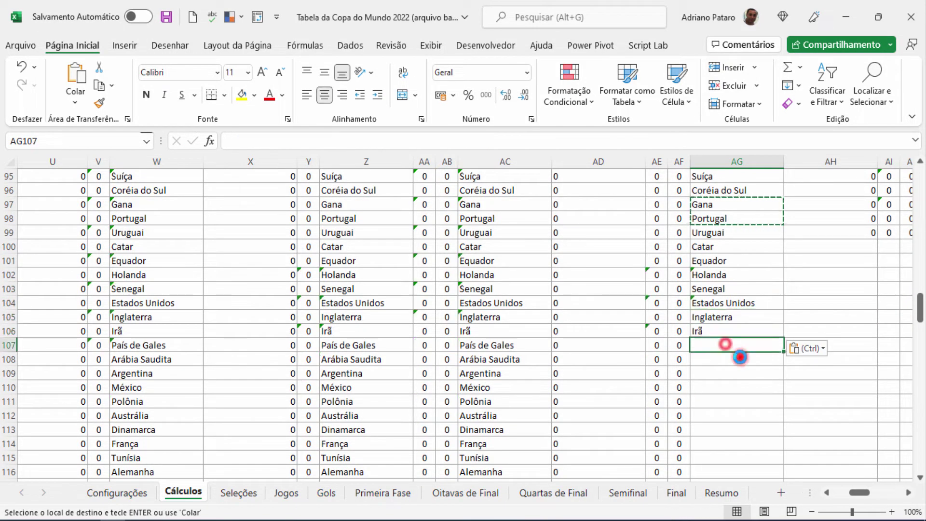
key("ctrl+v")
left_click(726, 374)
key("ctrl+v")
scroll(714, 311, "down", 3)
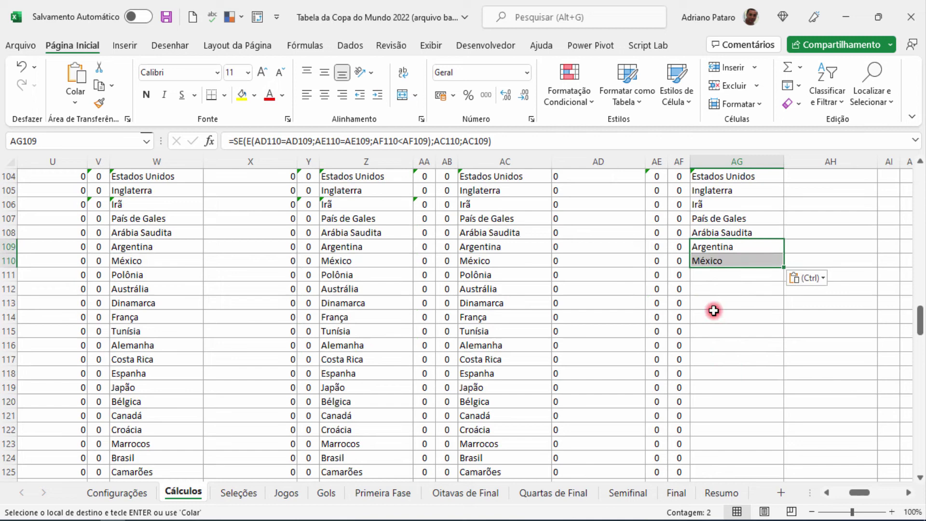
Step: Paste the copied pair of SE formulas starting at AG111, AG113, AG115 and AG117
left_click(709, 279)
key("ctrl+v")
left_click(723, 306)
key("ctrl+v")
left_click(723, 334)
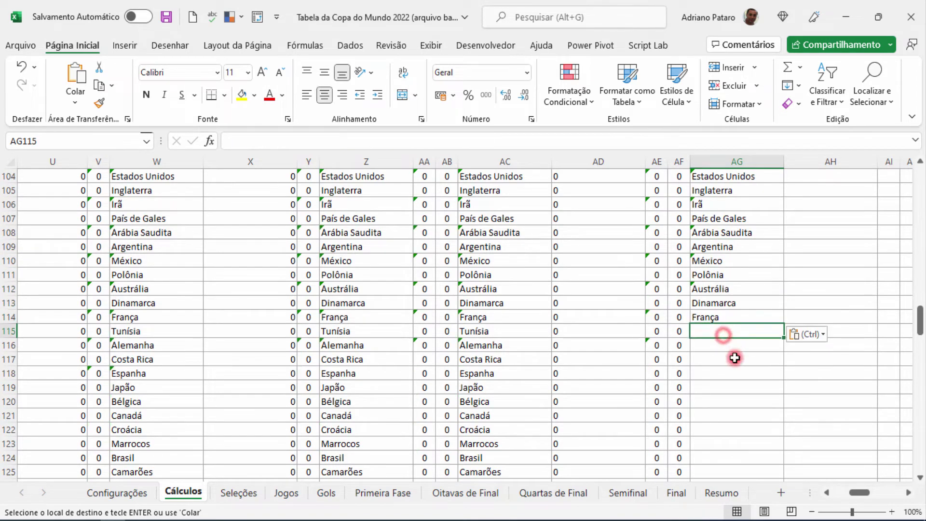
key("ctrl+v")
left_click(722, 359)
key("ctrl+v")
Step: Paste the copied pair of SE formulas starting at AG119, AG121 and AG123
scroll(719, 313, "down", 3)
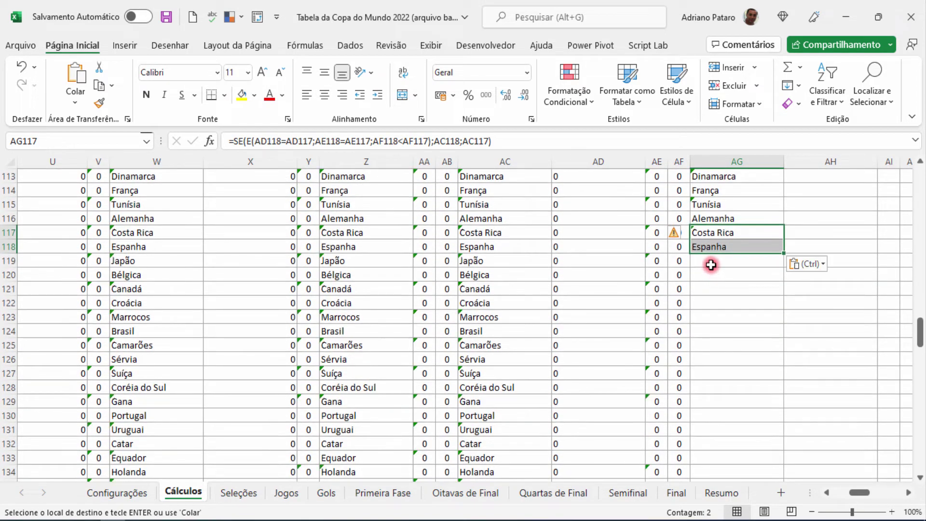
left_click(711, 264)
key("ctrl+v")
left_click(714, 291)
key("ctrl+v")
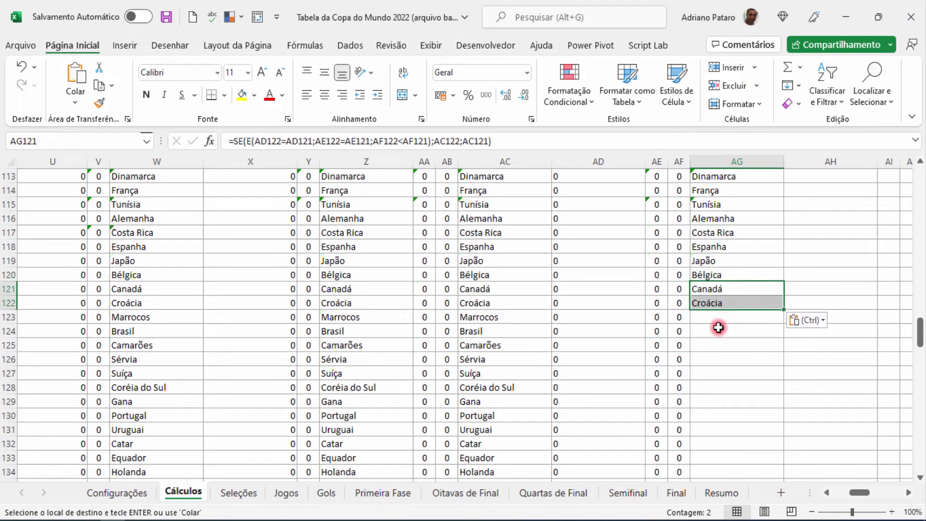
left_click(714, 317)
key("ctrl+v")
Step: Paste the copied pair of SE formulas starting at AG125, AG127 and AG129
left_click(718, 344)
key("ctrl+v")
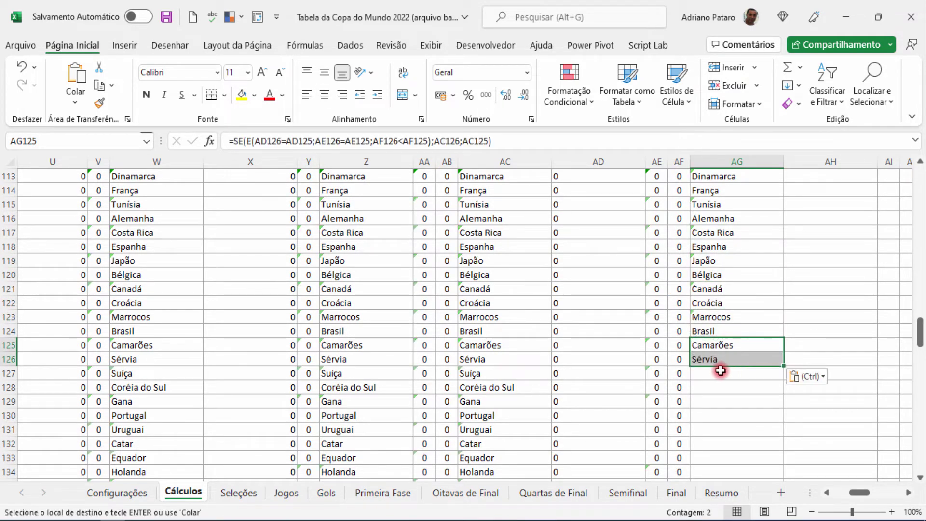
left_click(721, 371)
key("ctrl+v")
scroll(723, 366, "down", 2)
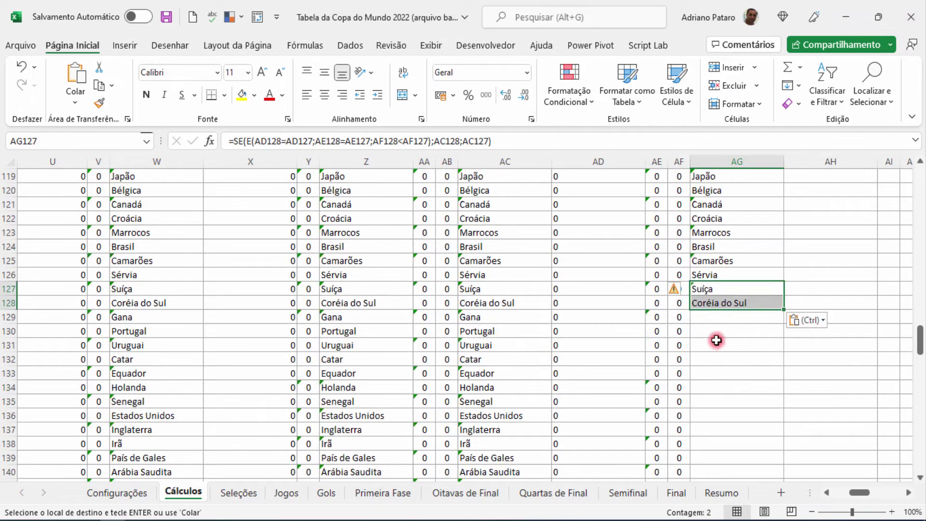
left_click(711, 317)
key("ctrl+v")
Step: Enter =AC131 in AG131, the last team-name cell of this block in column AG
left_click(716, 350)
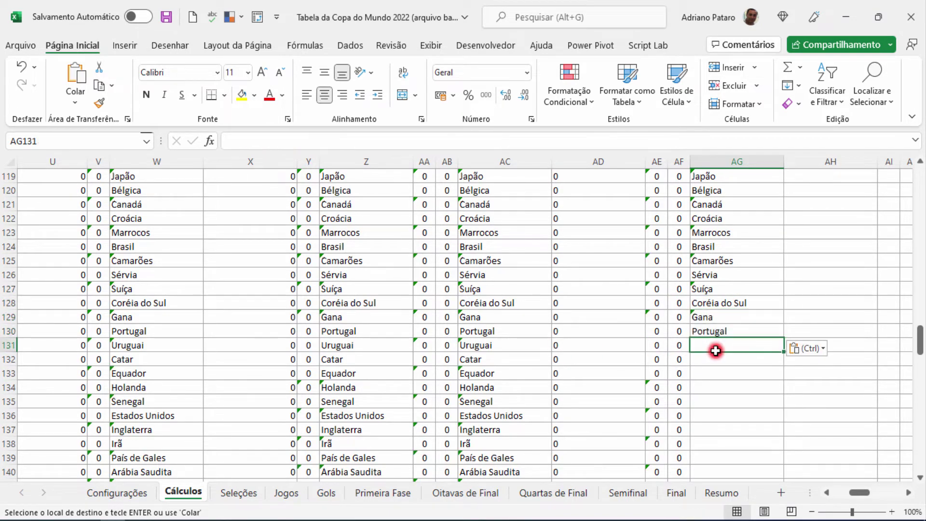
type("=")
left_click(519, 346)
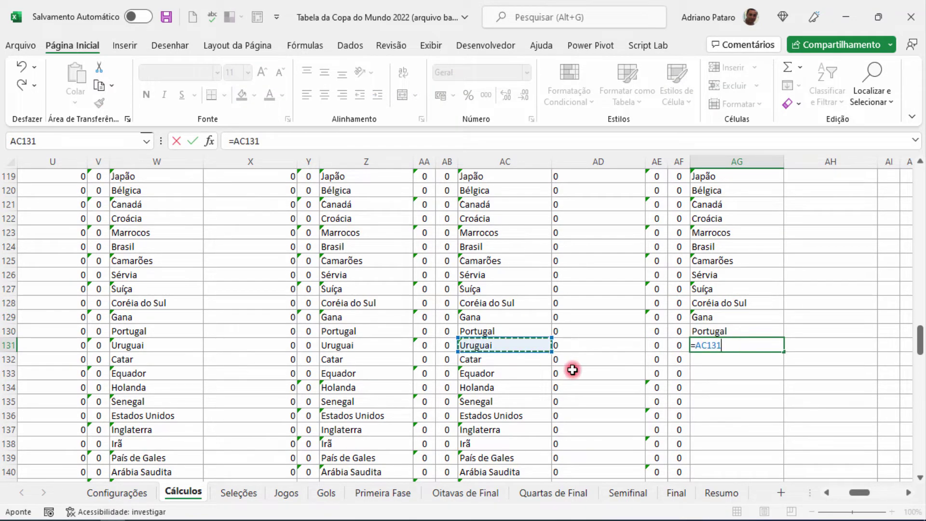
key("Return")
Step: Left-align the team names in AG100:AG131
scroll(723, 338, "up", 12)
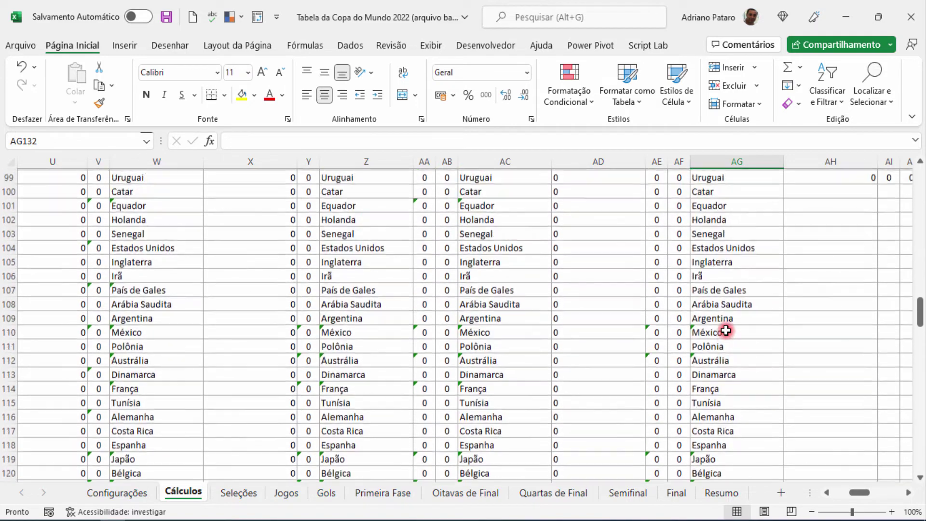
scroll(736, 326, "up", 3)
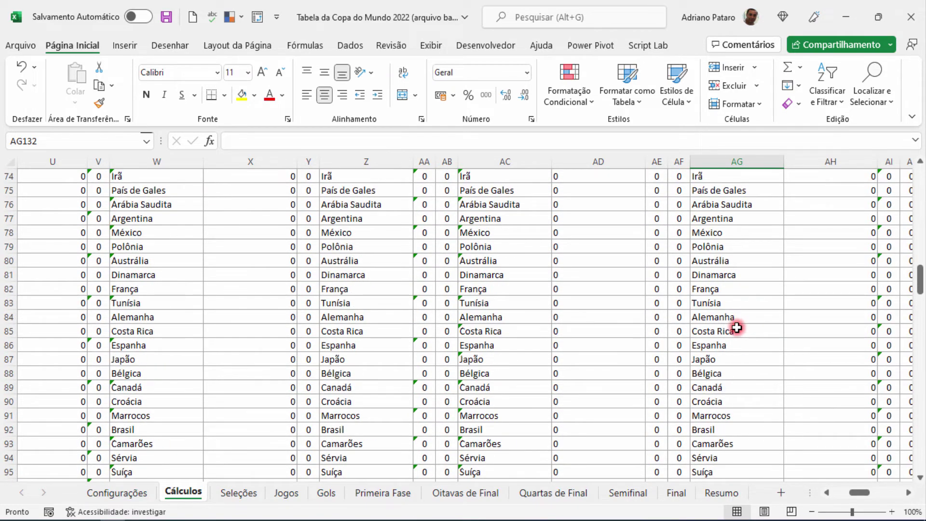
scroll(737, 328, "down", 3)
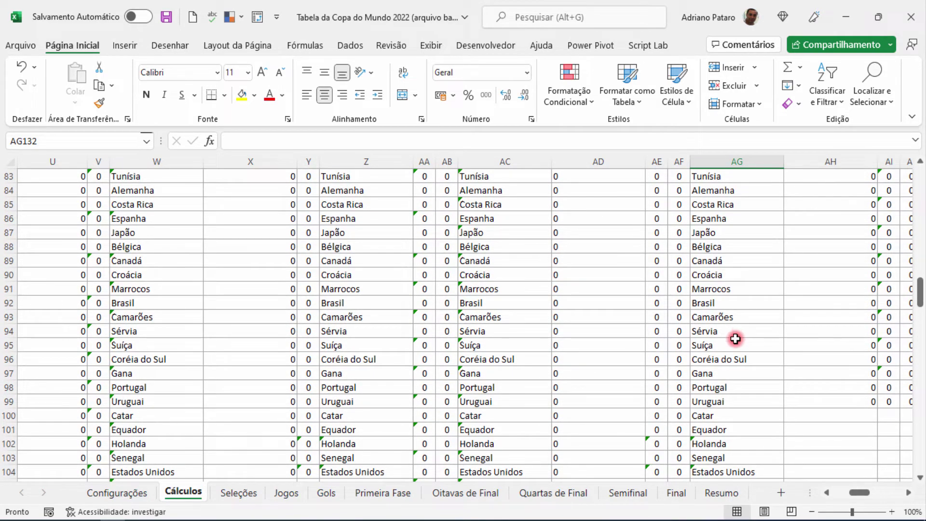
left_click(724, 415)
scroll(729, 412, "down", 11)
left_click_drag(729, 415, 729, 413)
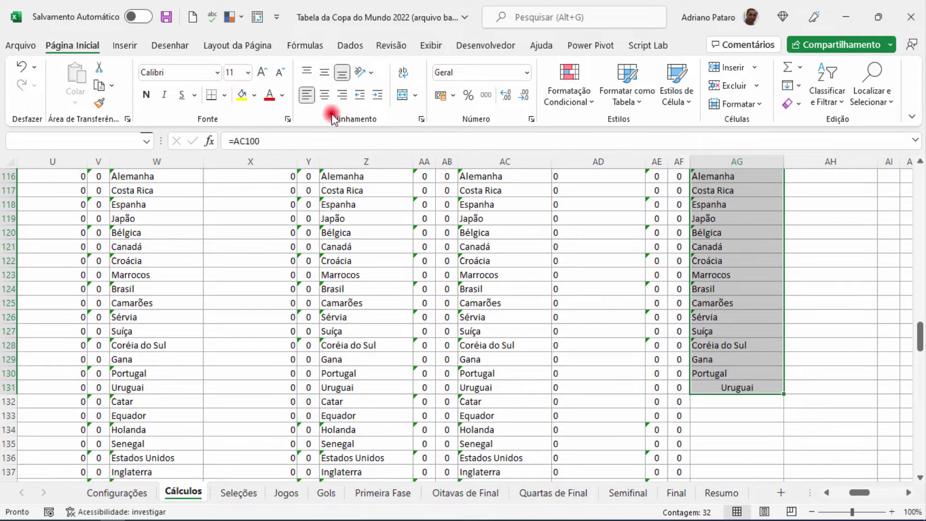
left_click(308, 98)
scroll(709, 338, "up", 9)
Step: Copy the team-name block AG100:AG131 and paste it starting at AG132, AG164 and AG196
scroll(709, 360, "down", 10)
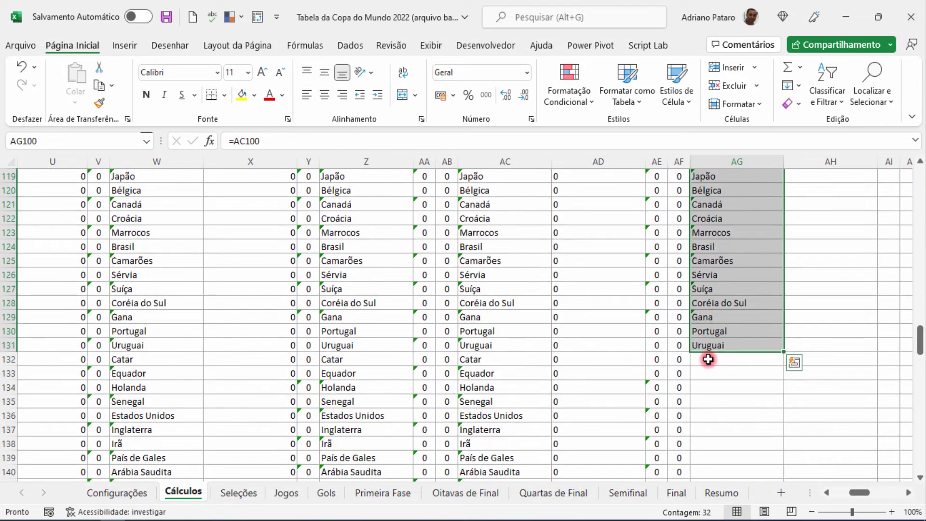
key("ctrl+c")
left_click(717, 361)
key("ctrl+v")
scroll(726, 372, "down", 11)
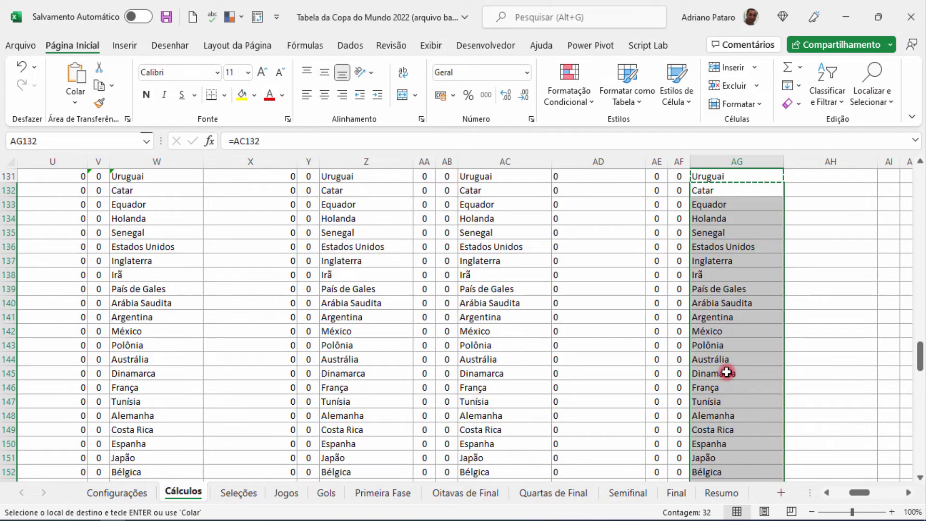
left_click(713, 349)
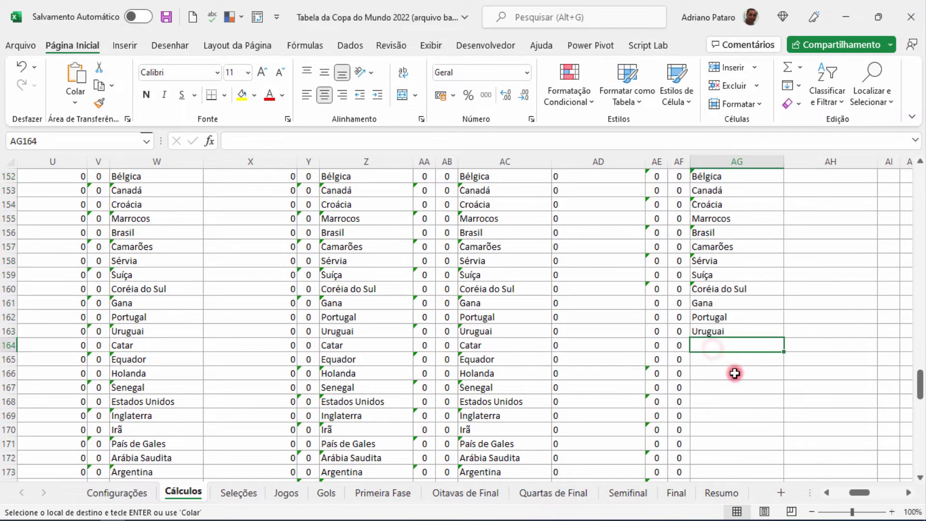
key("ctrl+v")
scroll(734, 376, "down", 10)
left_click(721, 372)
key("ctrl+v")
scroll(740, 384, "down", 9)
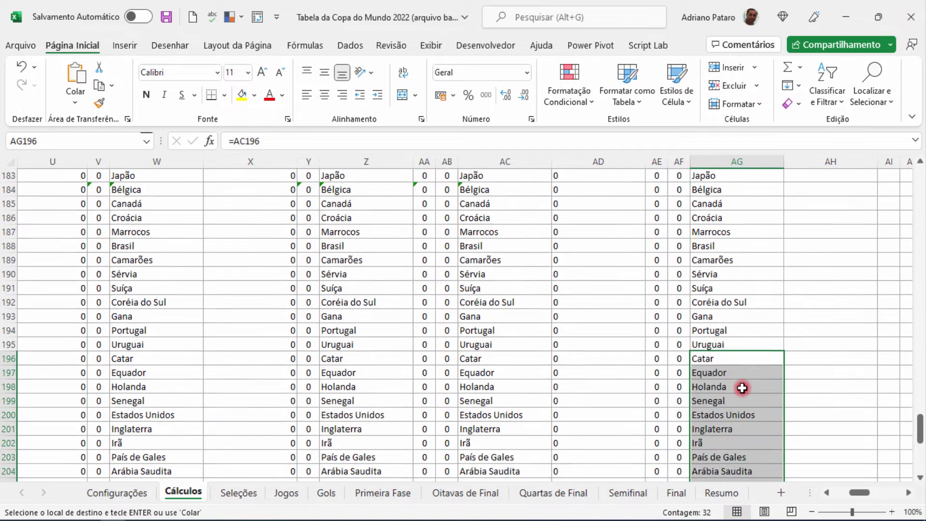
left_click(741, 426)
Step: Fill the PROCV formula from AH99 into AH100 and set its lookup range to AC100:AD131
scroll(745, 428, "up", 20)
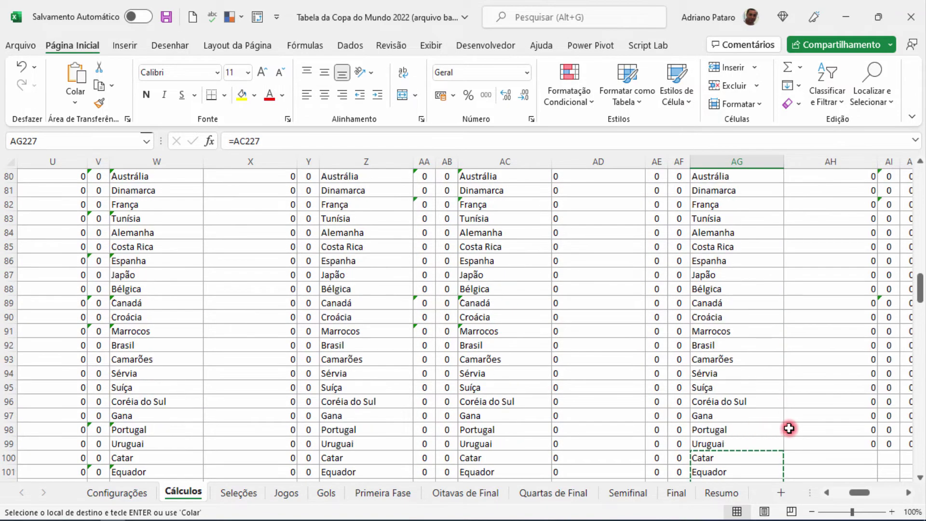
scroll(788, 427, "down", 3)
left_click(823, 335)
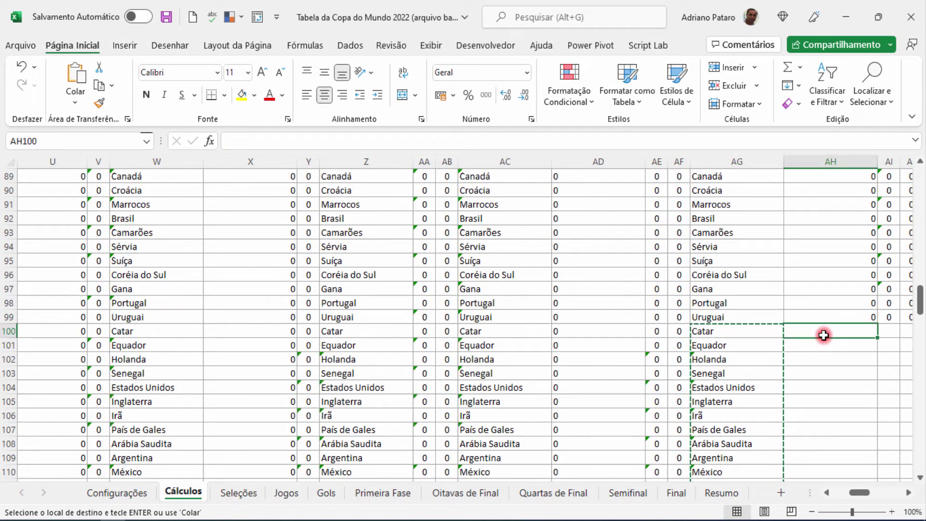
key("Escape")
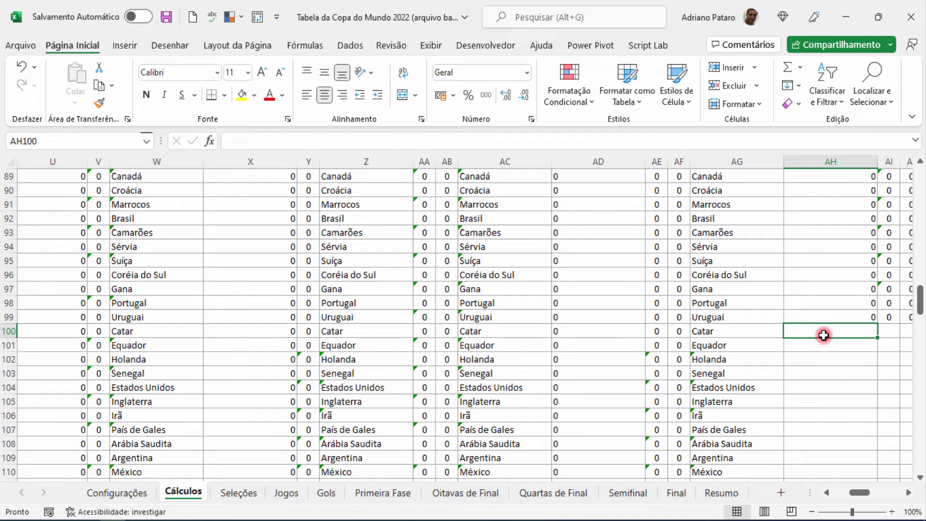
left_click(824, 318)
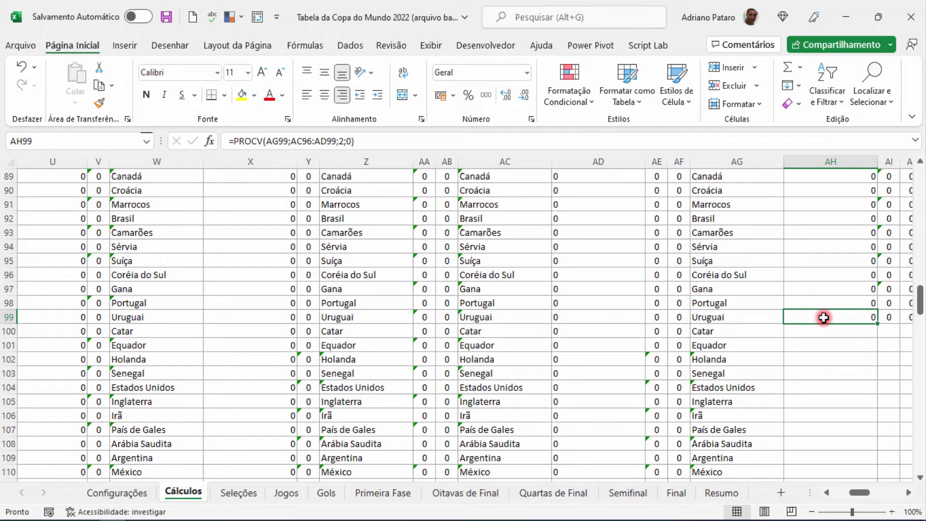
left_click_drag(875, 324, 852, 330)
double_click(852, 331)
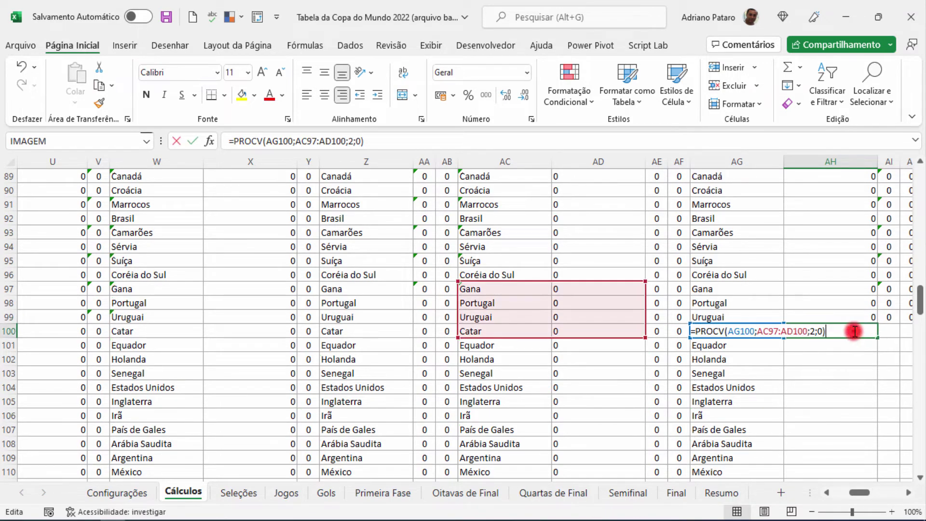
left_click_drag(592, 292, 582, 331)
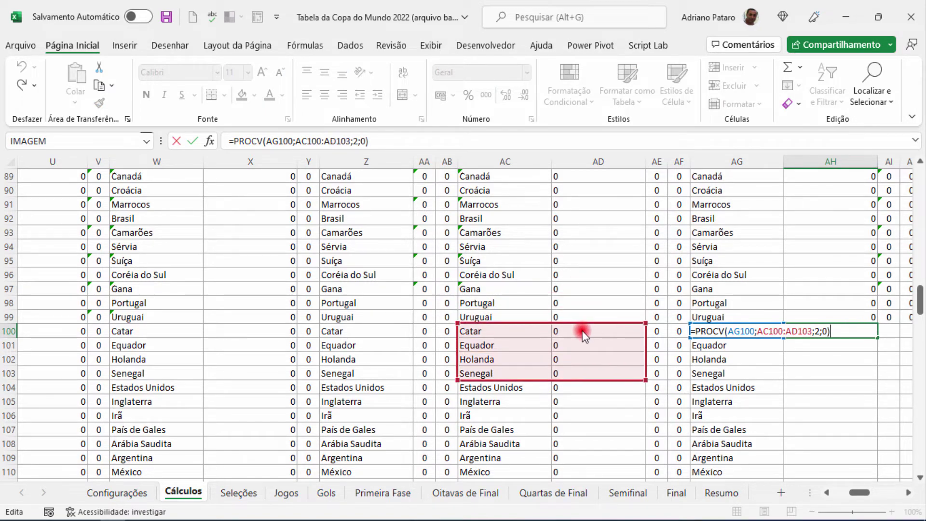
scroll(624, 307, "down", 2)
scroll(624, 307, "down", 1)
left_click_drag(646, 253, 645, 473)
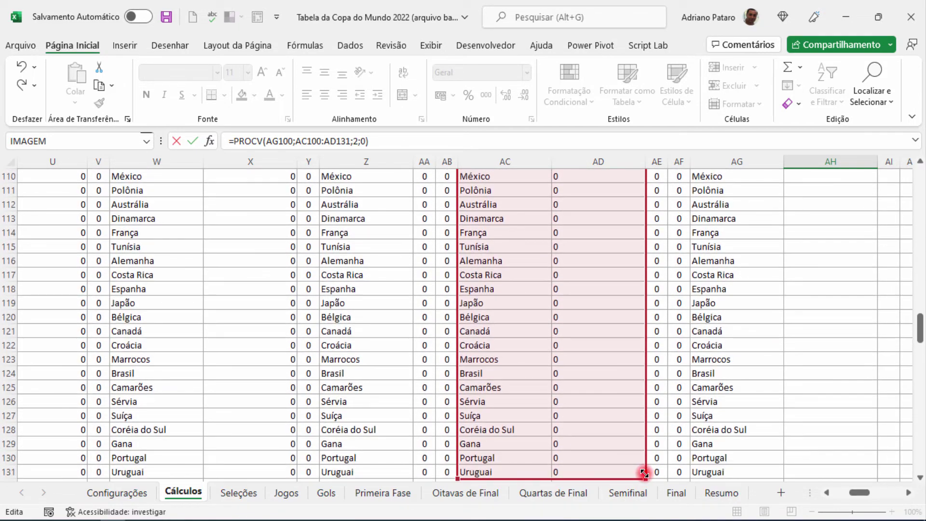
Step: Make the lookup range in AH100's PROCV formula absolute as $AC$100:$AD$131 and enter the formula
left_click(307, 141)
scroll(345, 178, "up", 7)
left_click_drag(295, 141, 337, 140)
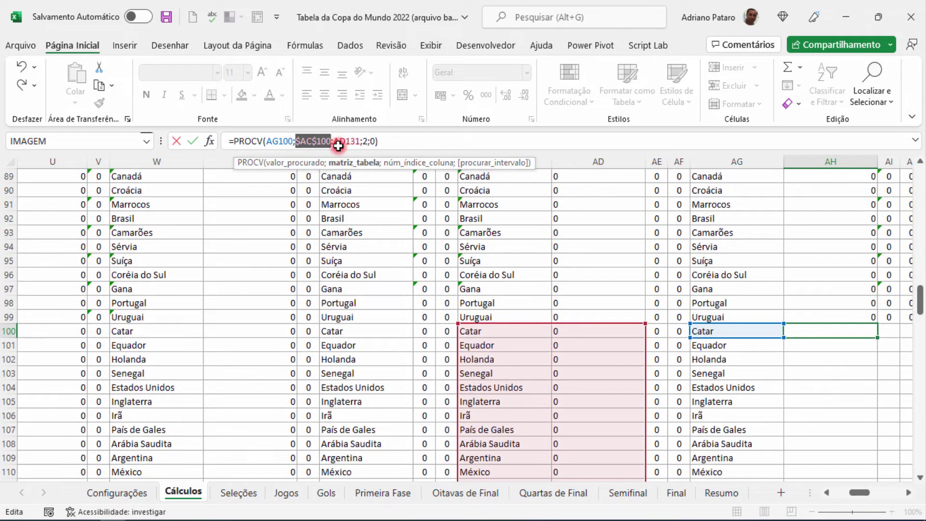
key("F4")
key("Return")
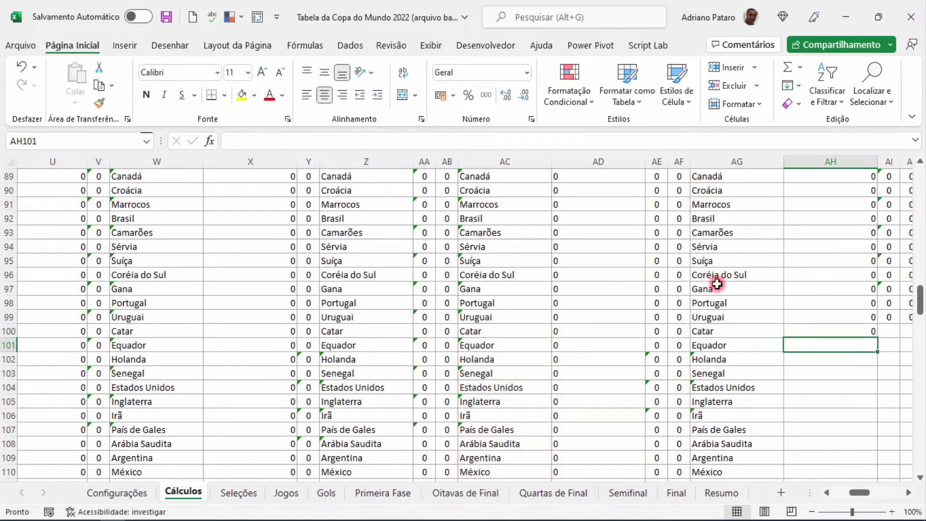
Step: Fill the PROCV formula from AH100 down to AH131
left_click(816, 328)
scroll(891, 348, "down", 2)
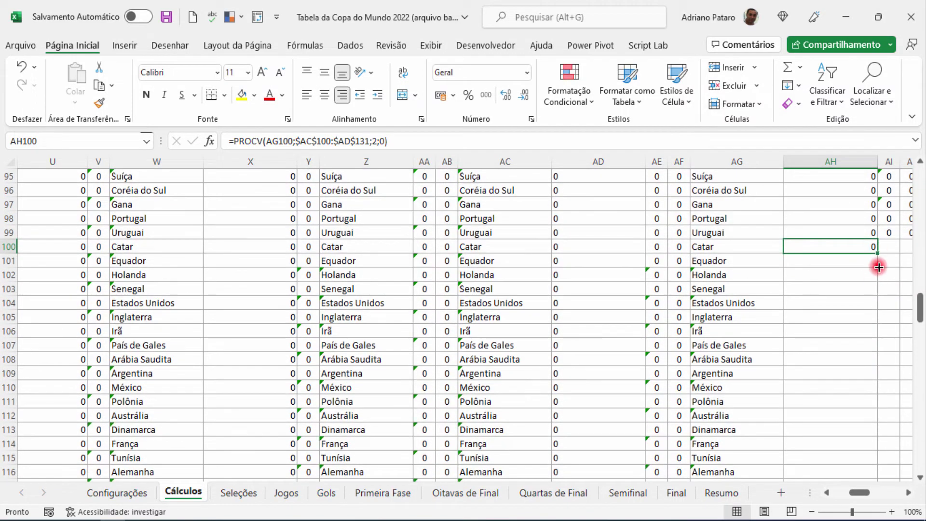
left_click_drag(879, 267, 840, 485)
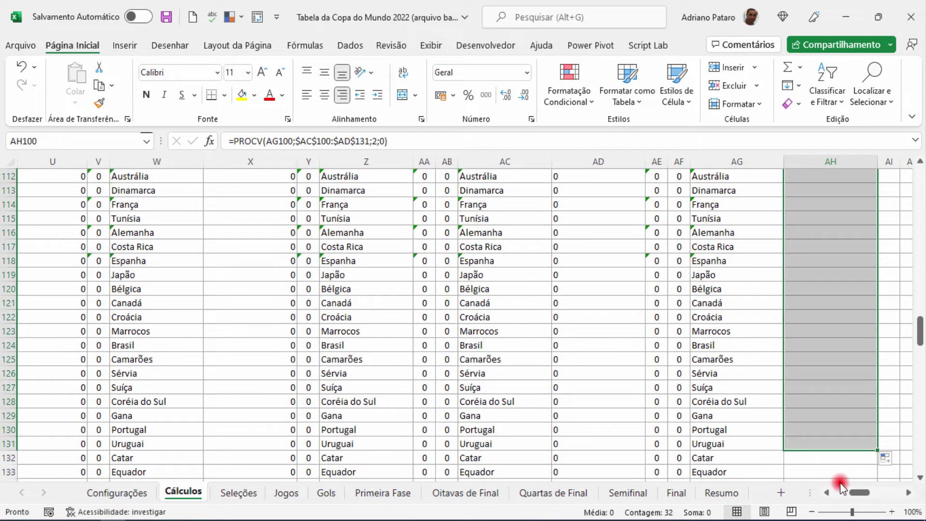
Step: Remove every $ sign from the formulas in AH100:AH131 by replacing all occurrences with nothing
left_click(867, 86)
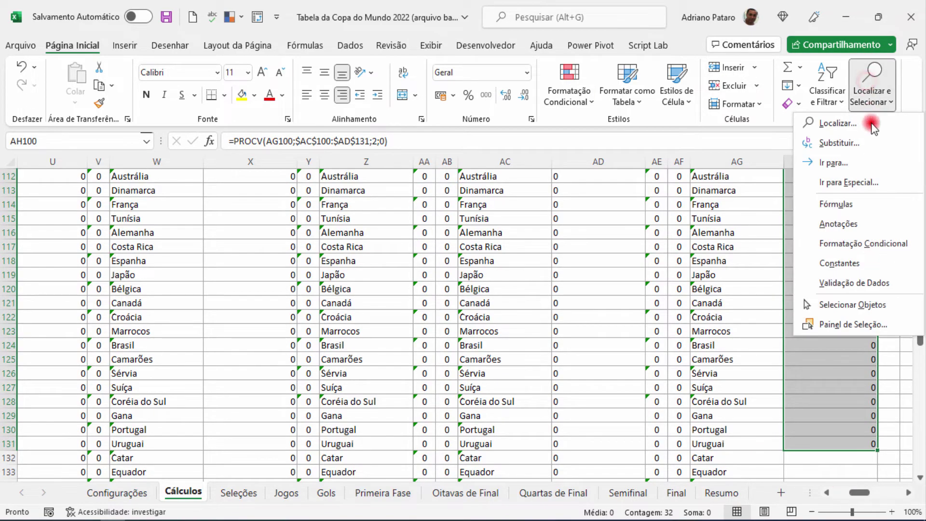
left_click(864, 143)
left_click(584, 485)
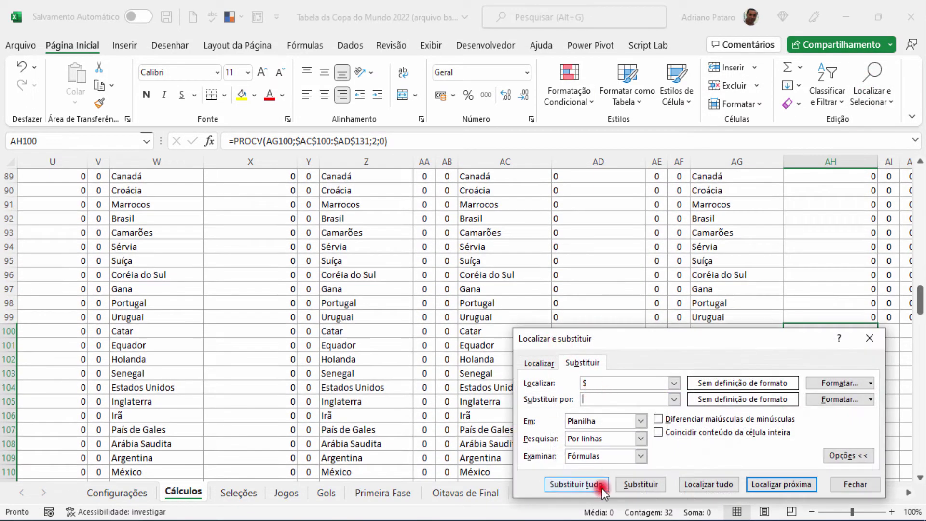
left_click(469, 306)
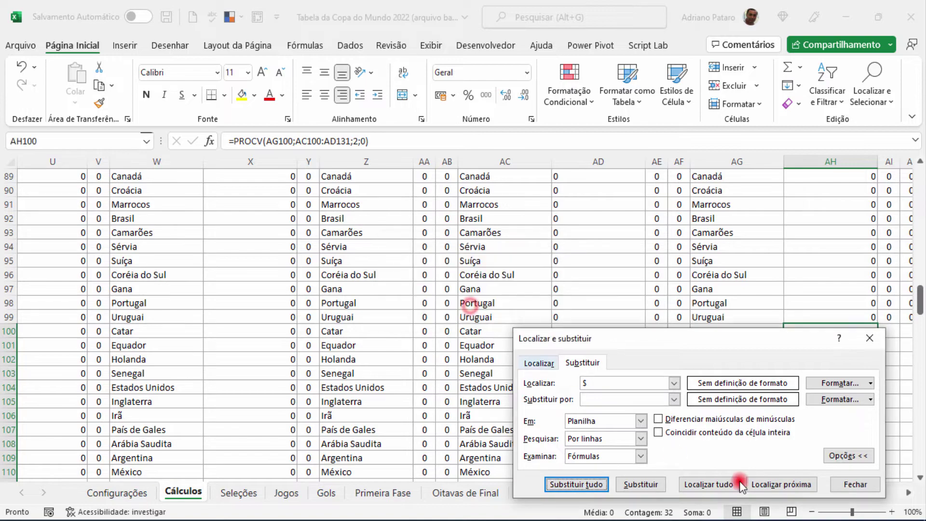
left_click(850, 484)
Step: Copy the PROCV block AH100:AH131 and paste it starting at AH132, AH164 and AH196
key("ctrl+c")
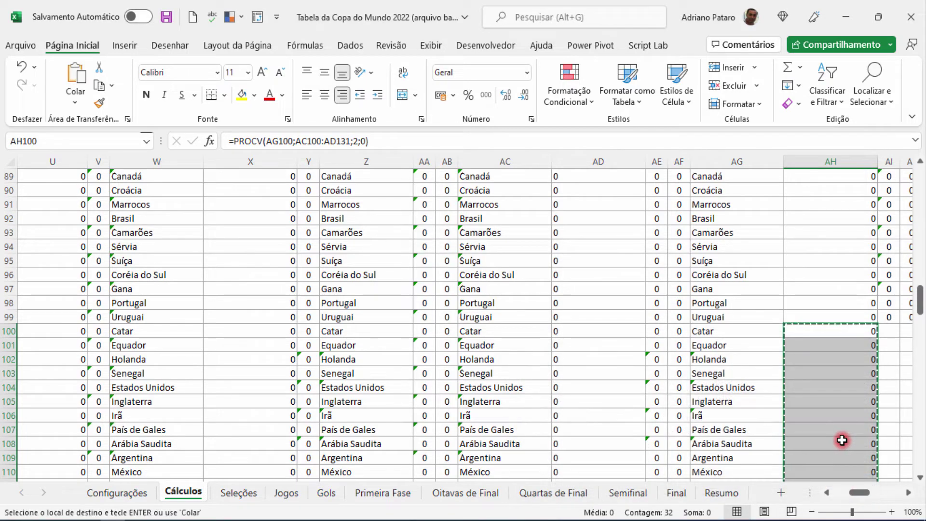
scroll(842, 434, "down", 10)
left_click(821, 362)
key("ctrl+v")
scroll(821, 362, "down", 12)
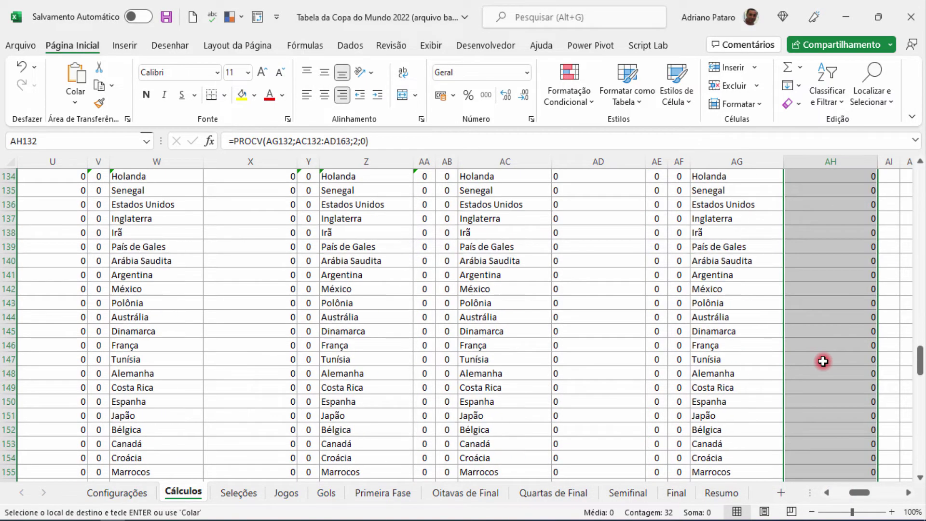
left_click(812, 303)
key("ctrl+v")
scroll(830, 337, "down", 11)
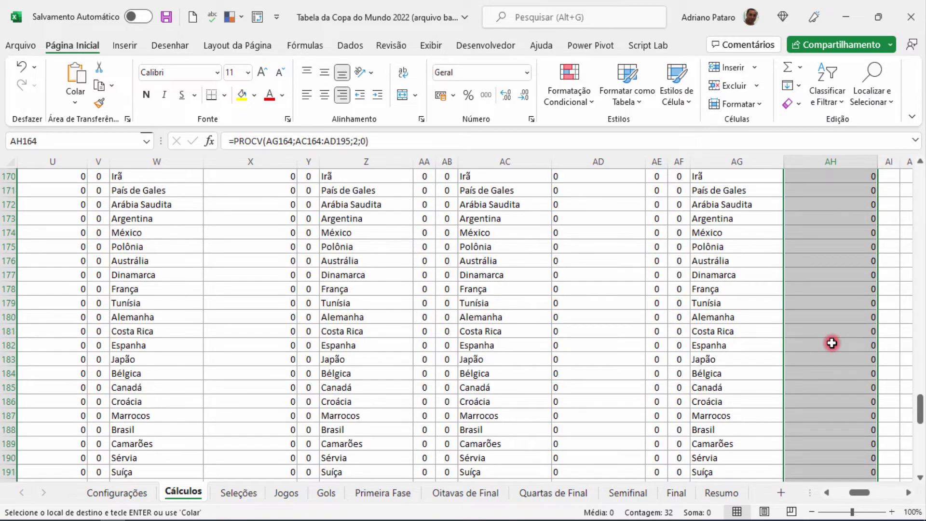
left_click(812, 289)
key("ctrl+v")
scroll(829, 320, "down", 9)
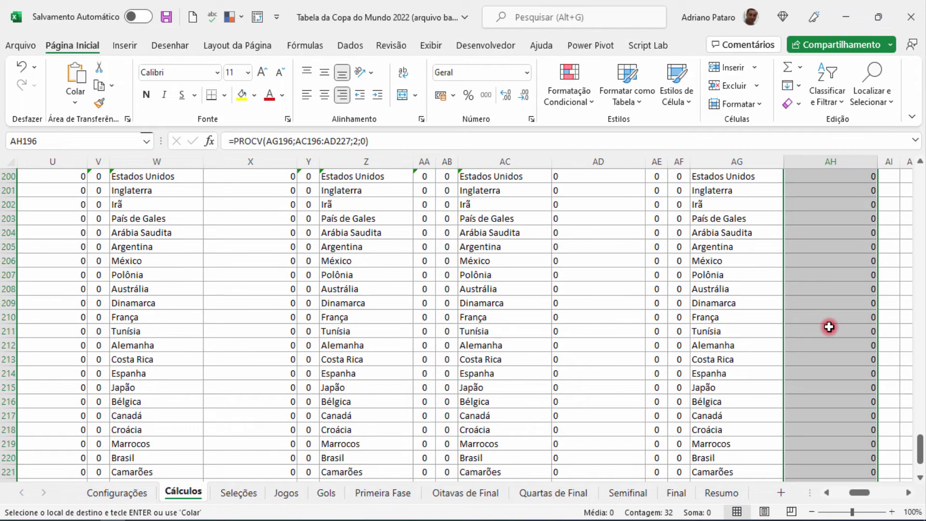
left_click(829, 346)
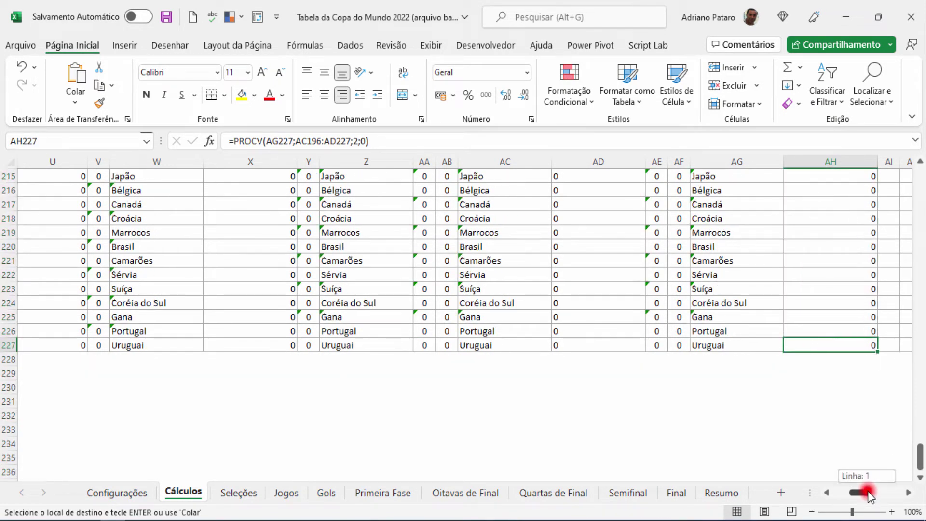
Step: Copy the SOMASES formulas in AI68:AI99 and paste them starting at AI100
left_click_drag(868, 491, 873, 492)
left_click_drag(919, 466, 919, 289)
left_click(590, 420)
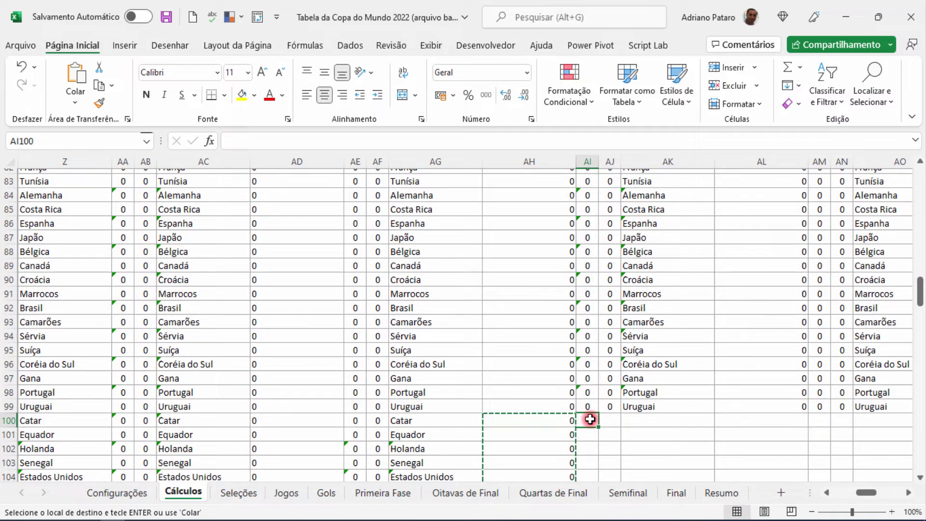
left_click(589, 408)
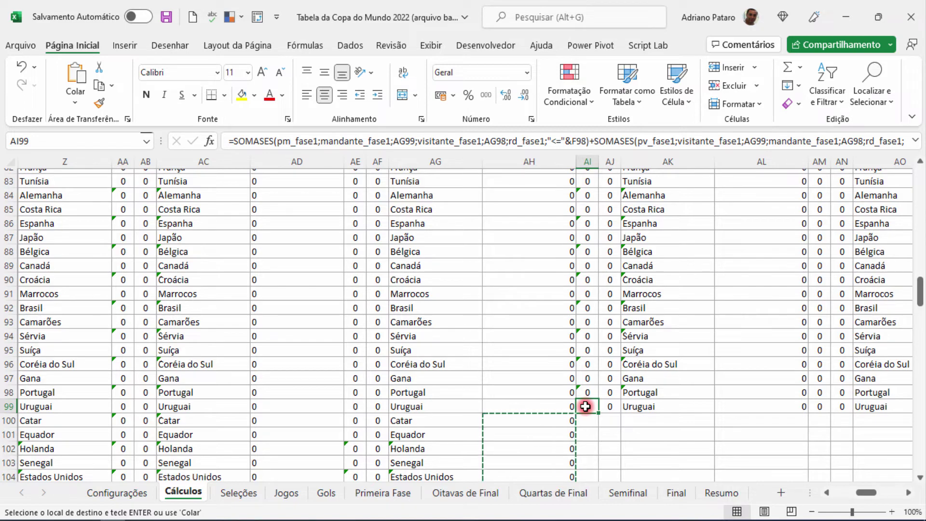
scroll(586, 407, "up", 5)
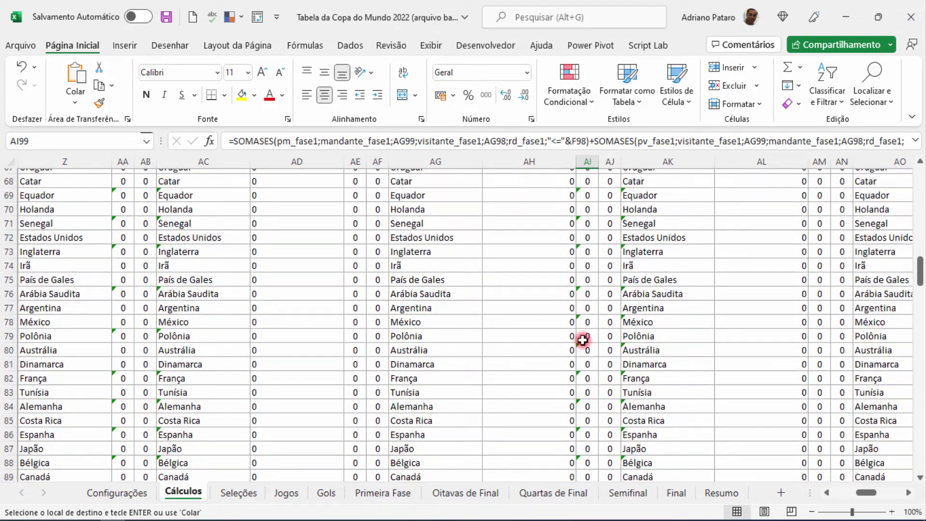
scroll(583, 341, "up", 1)
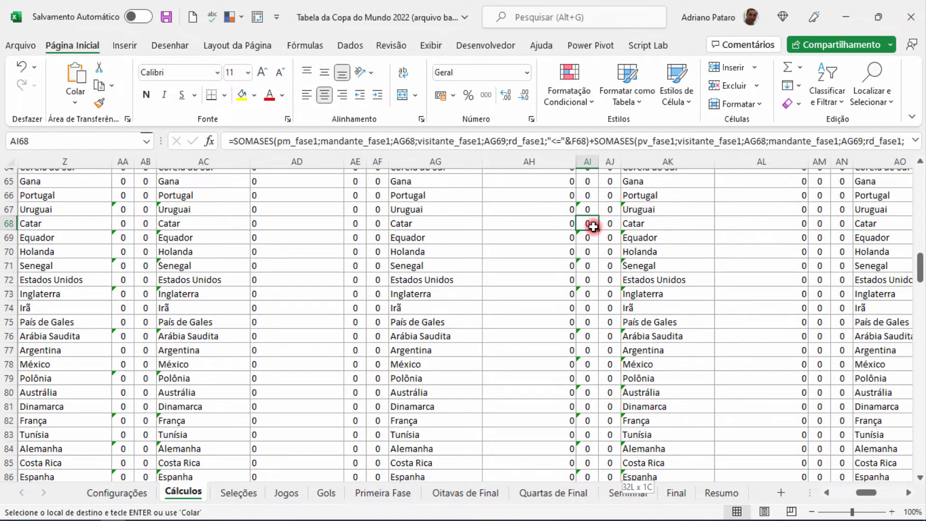
key("ctrl+shift+Down")
key("ctrl+c")
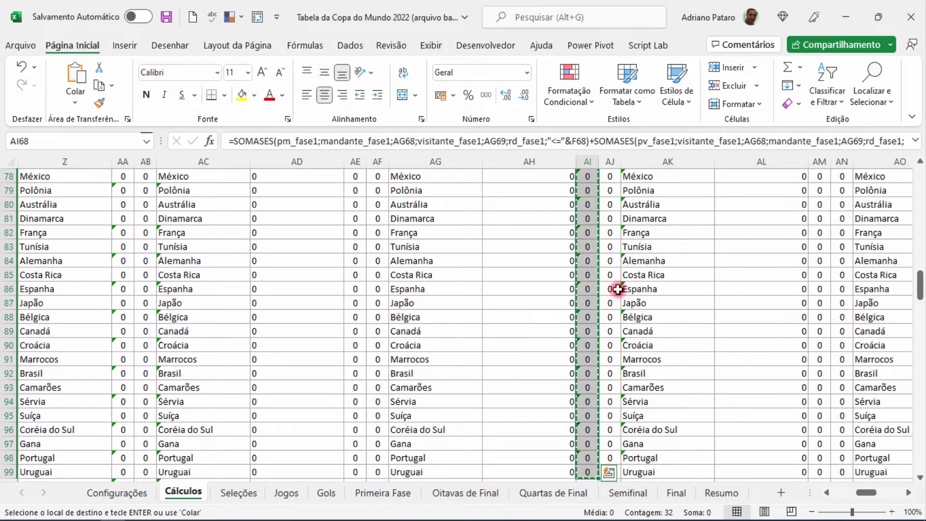
scroll(614, 299, "down", 5)
left_click(586, 273)
key("ctrl+v")
Step: Paste the copied SOMASES block again starting at AI132, AI164 and AI196
scroll(622, 319, "down", 9)
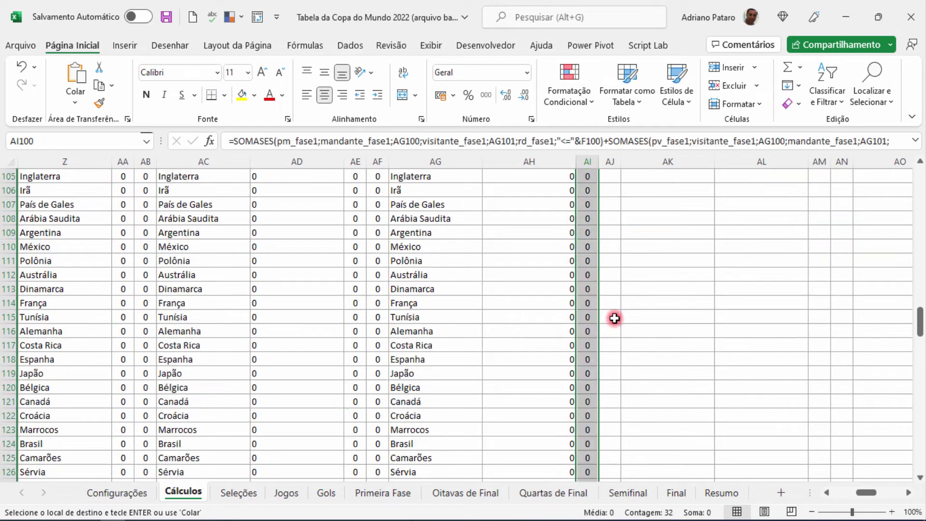
left_click(589, 345)
key("ctrl+v")
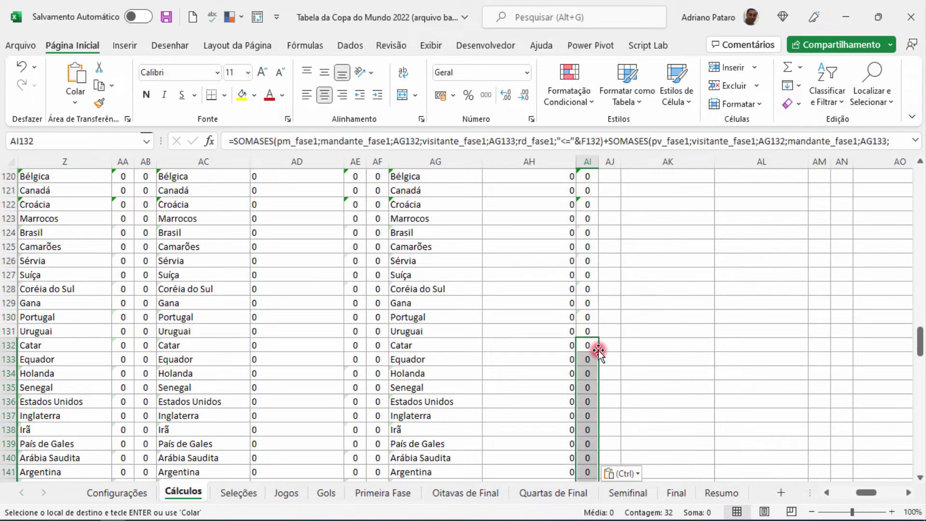
scroll(596, 319, "down", 12)
left_click(591, 289)
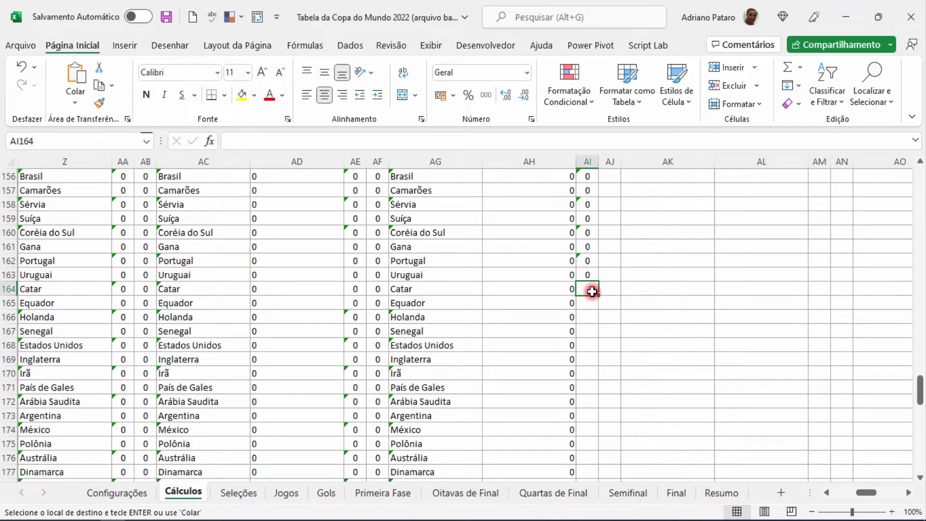
key("ctrl+v")
scroll(596, 299, "down", 10)
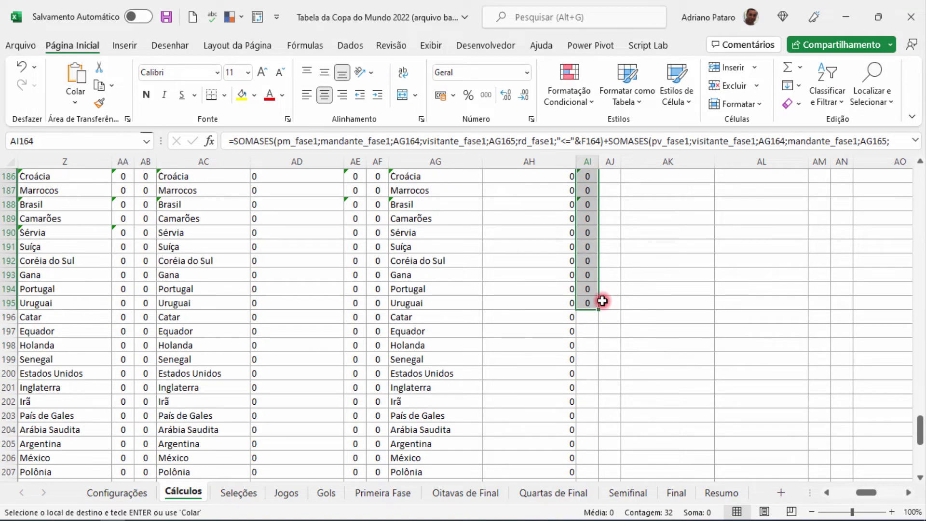
left_click(580, 314)
key("ctrl+v")
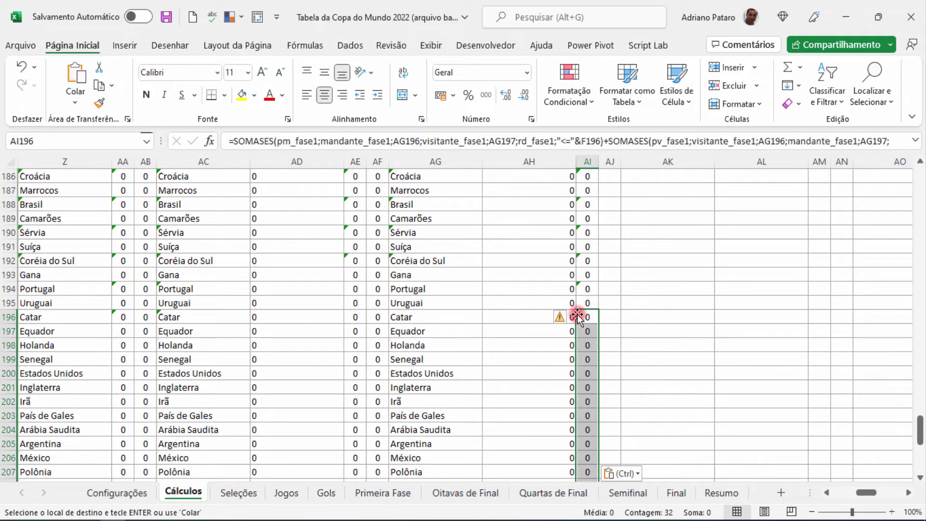
scroll(583, 311, "down", 11)
Step: Clear the copy marquee and fill the PROCV formula from AJ99 down into AJ100
scroll(636, 305, "up", 5)
scroll(636, 305, "up", 20)
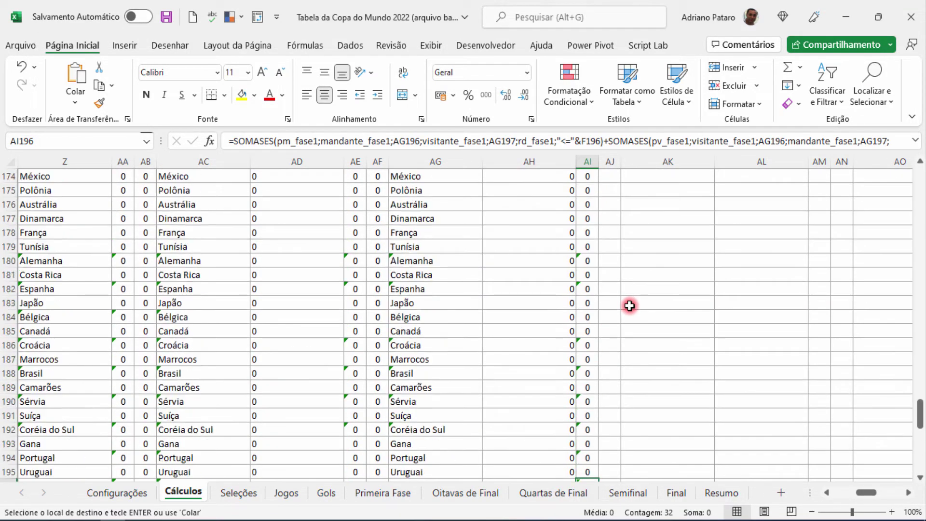
scroll(630, 306, "up", 9)
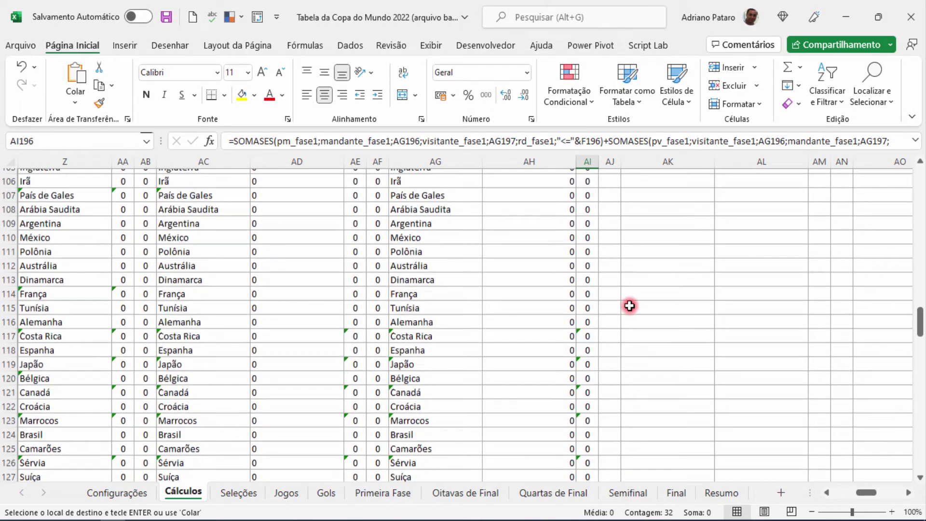
left_click(613, 307)
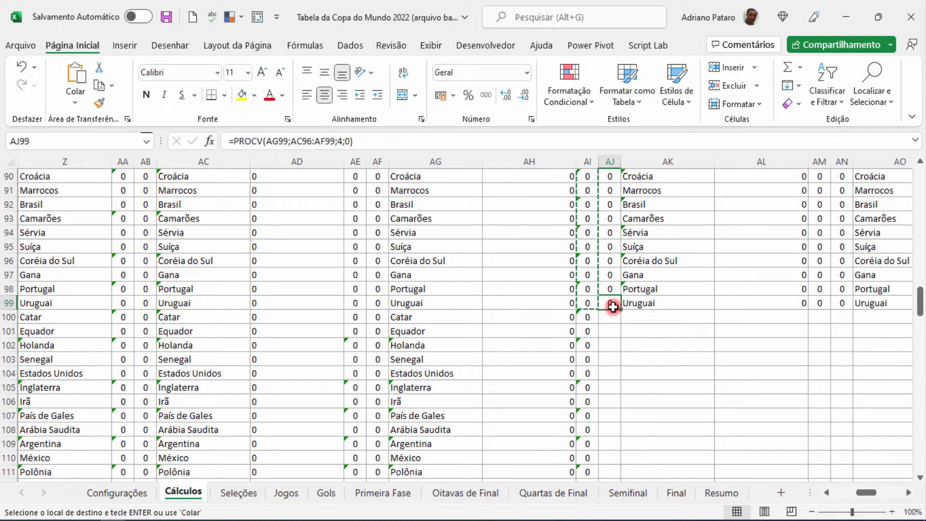
key("Escape")
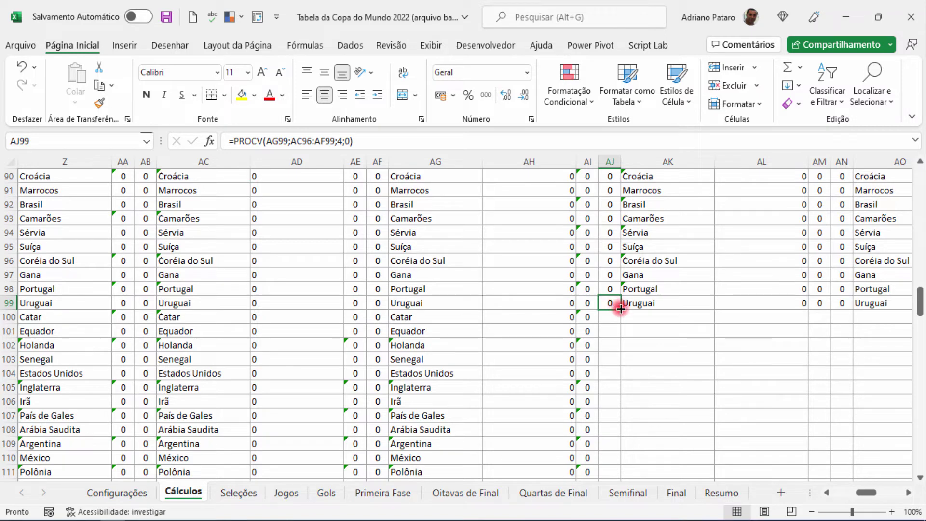
left_click_drag(620, 309, 615, 316)
Step: Change the lookup range in AJ100's PROCV formula to AC100:AF131 and enter the formula
double_click(613, 315)
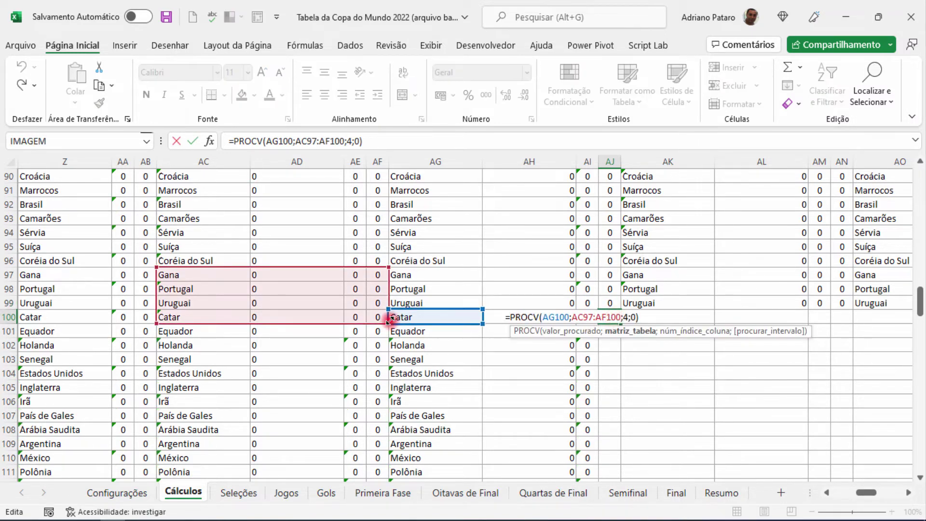
scroll(336, 285, "up", 1)
left_click_drag(337, 287, 337, 333)
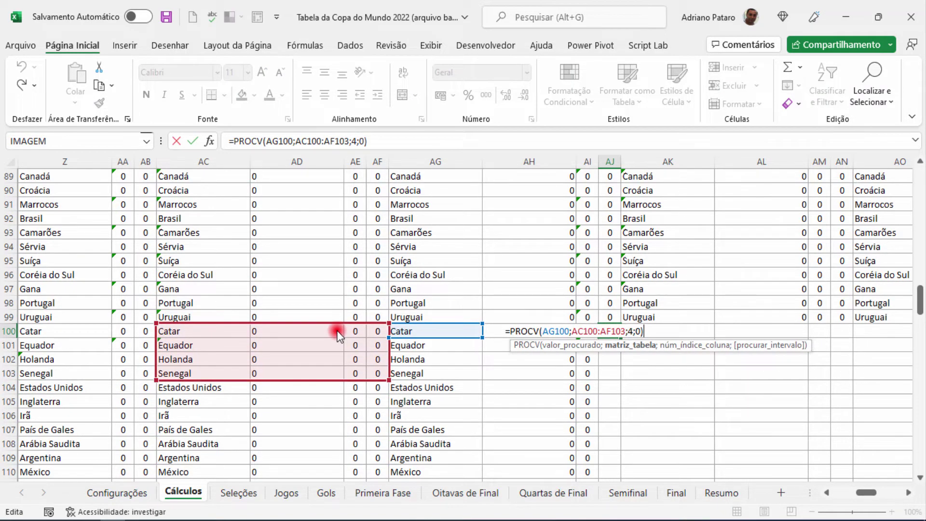
scroll(338, 333, "down", 3)
left_click_drag(388, 254, 385, 467)
key("Return")
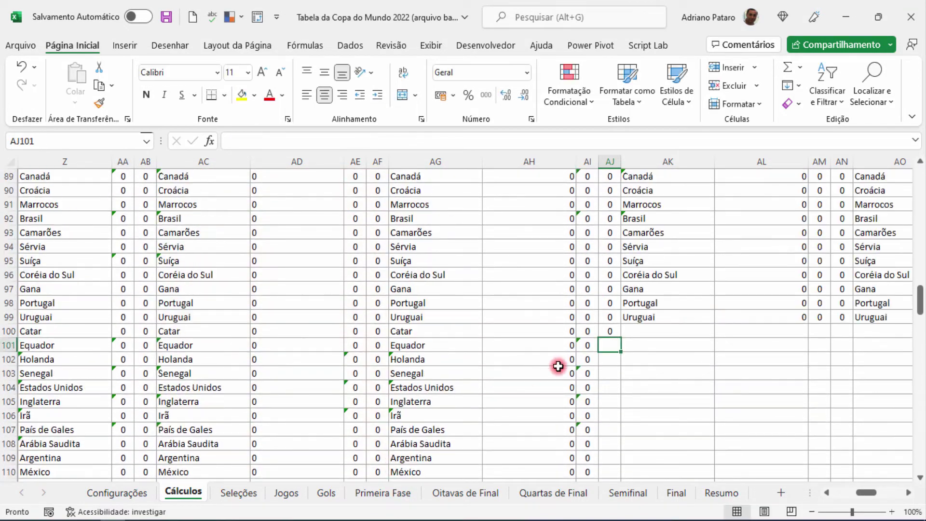
Step: Make AJ100's lookup range absolute as $AC$100:$AF$131 and fill the PROCV formula down to AJ131
left_click(602, 331)
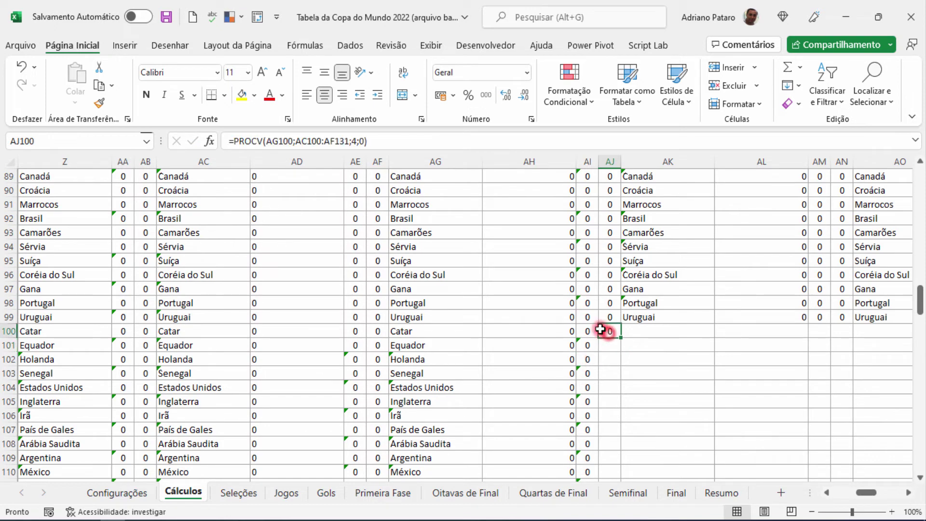
left_click(308, 140)
key("F4")
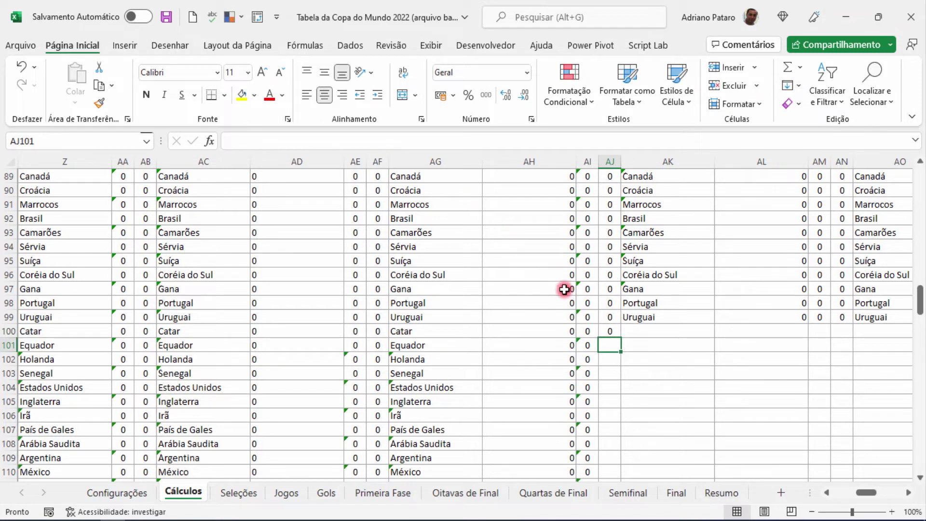
left_click(610, 331)
scroll(623, 342, "down", 2)
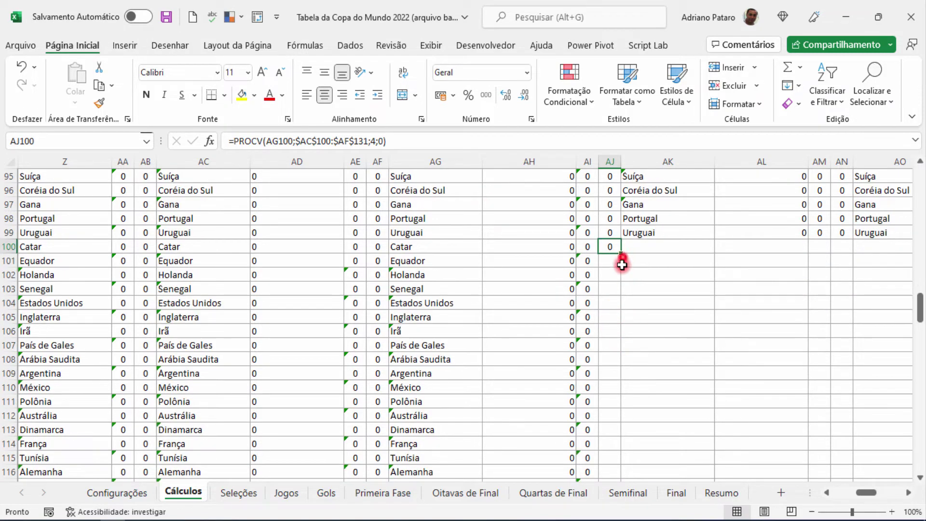
left_click_drag(622, 265, 615, 431)
Step: Remove every $ sign from the formulas in AJ100:AJ131 by replacing all occurrences with nothing
left_click(613, 248)
left_click(872, 89)
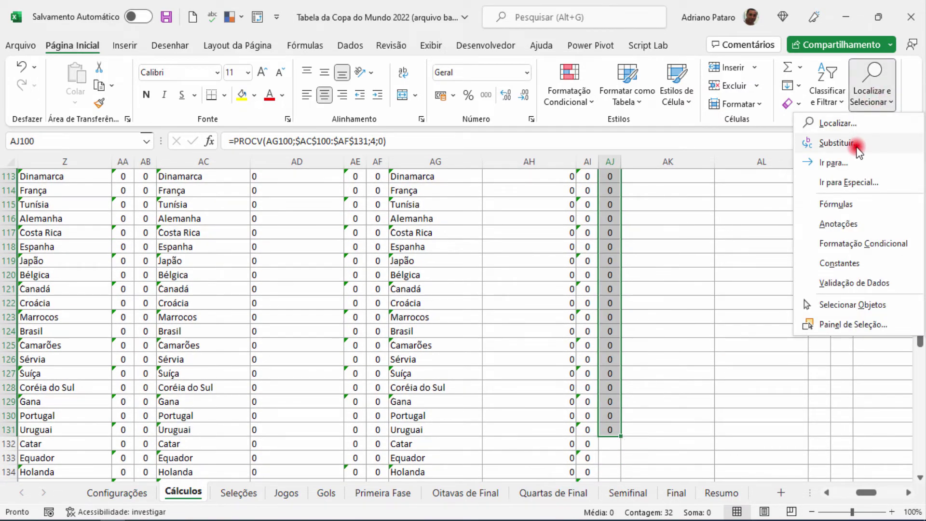
left_click(838, 144)
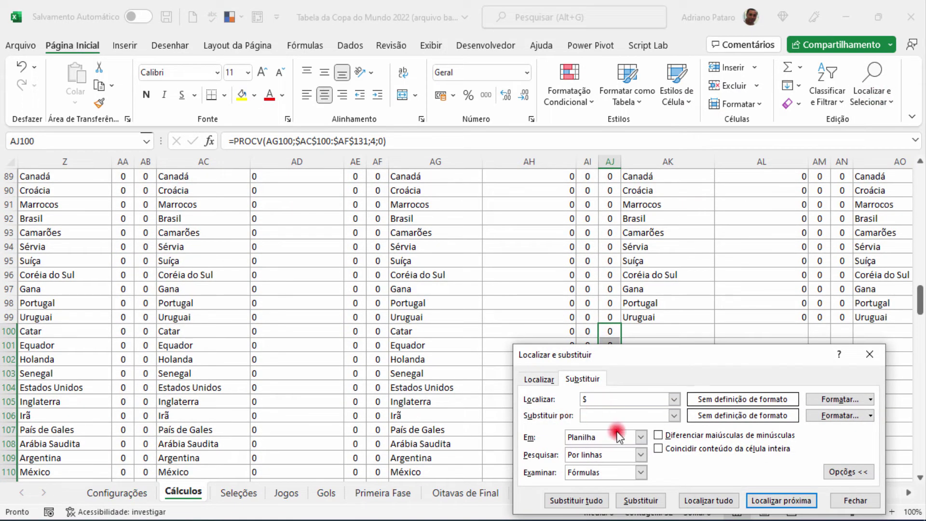
left_click(582, 501)
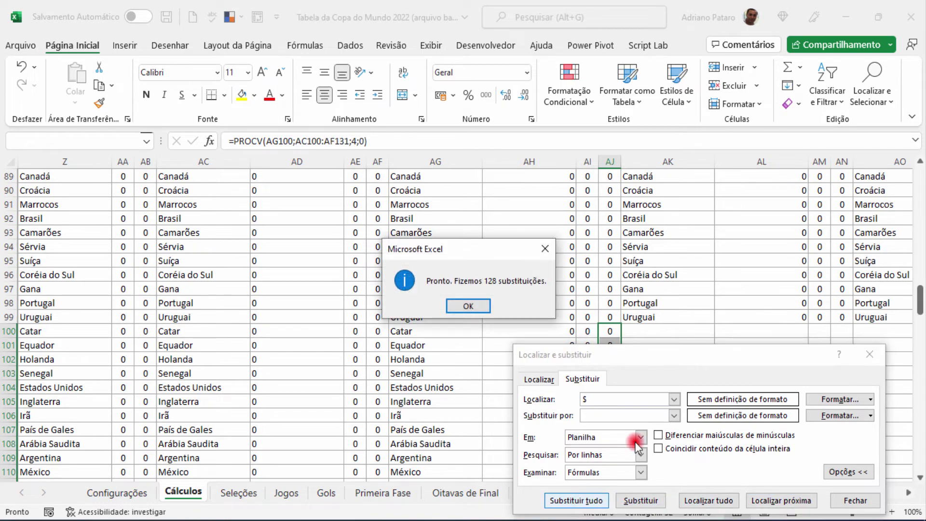
left_click(482, 306)
left_click(851, 500)
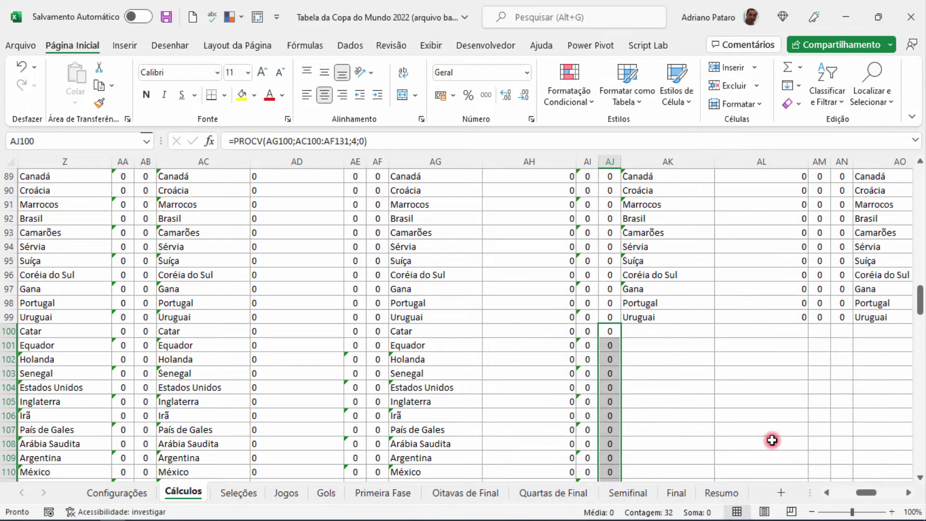
Step: Copy the PROCV block AJ100:AJ131 and paste it starting at AJ132, AJ164 and AJ196
key("ctrl+c")
scroll(724, 420, "down", 10)
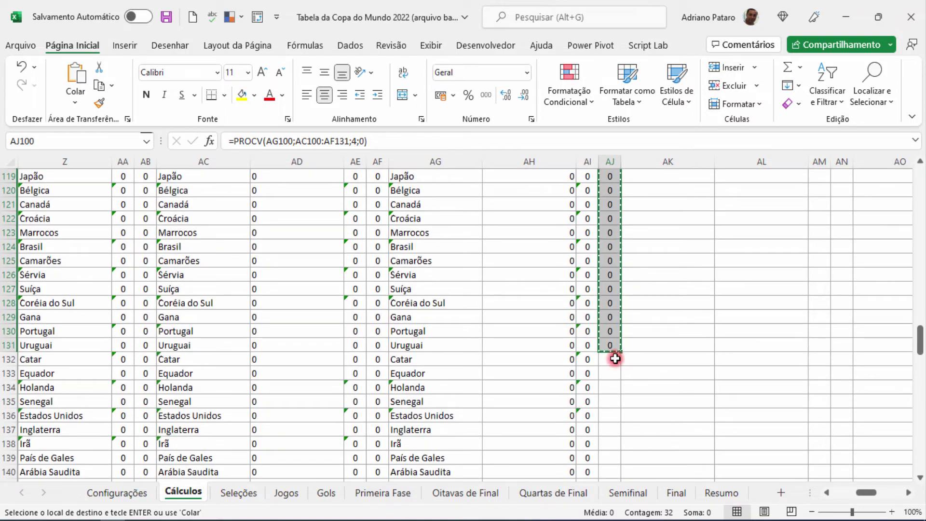
left_click(613, 359)
key("ctrl+v")
scroll(676, 391, "down", 12)
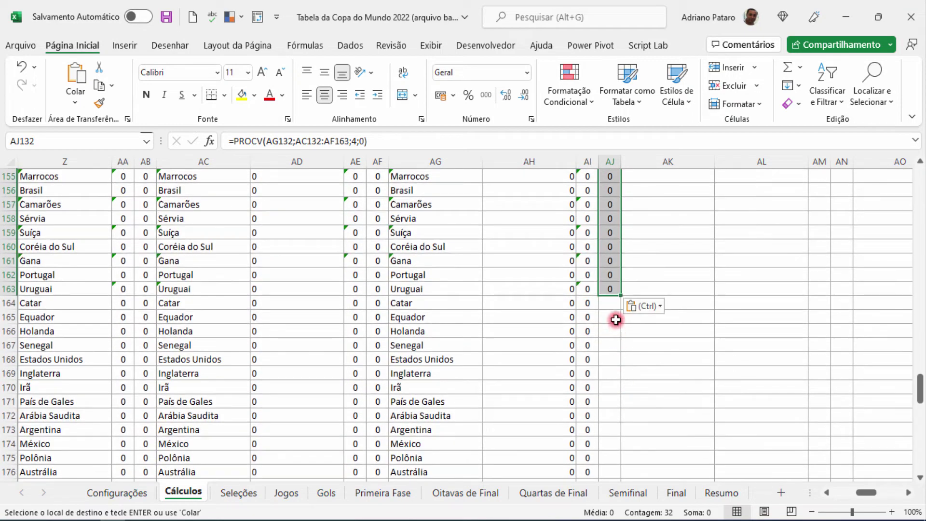
left_click(612, 303)
key("ctrl+v")
scroll(649, 376, "down", 12)
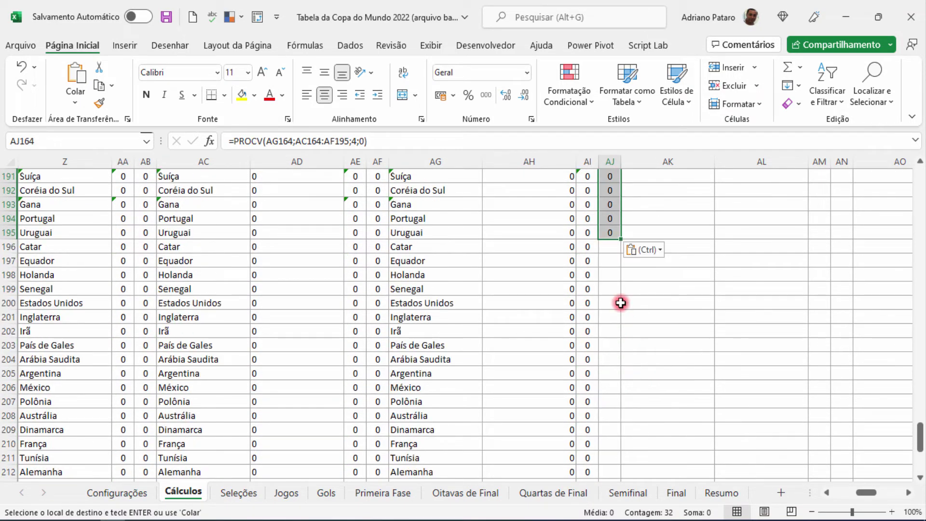
left_click(606, 248)
key("ctrl+v")
scroll(668, 374, "down", 8)
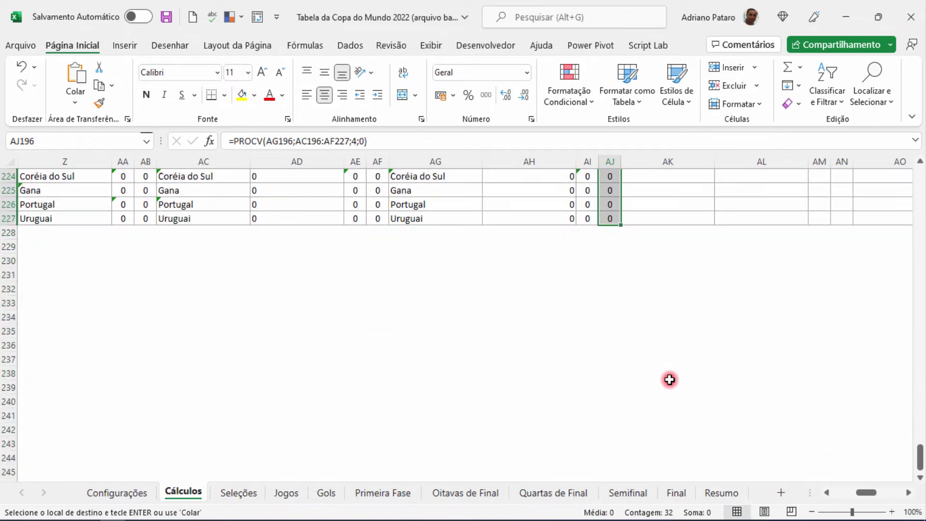
Step: Copy the Nível 3 team formulas in AK68:AK99 and paste them starting at AK100
scroll(669, 380, "up", 20)
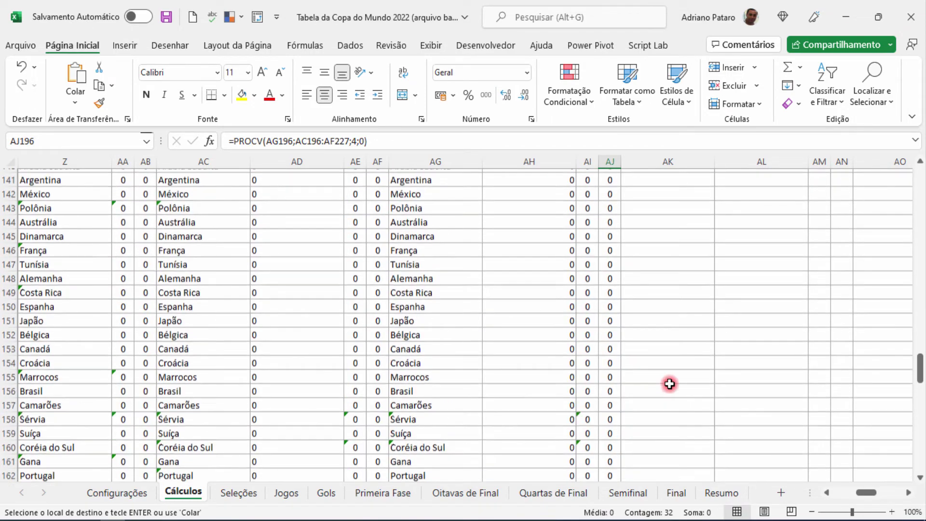
scroll(676, 363, "up", 13)
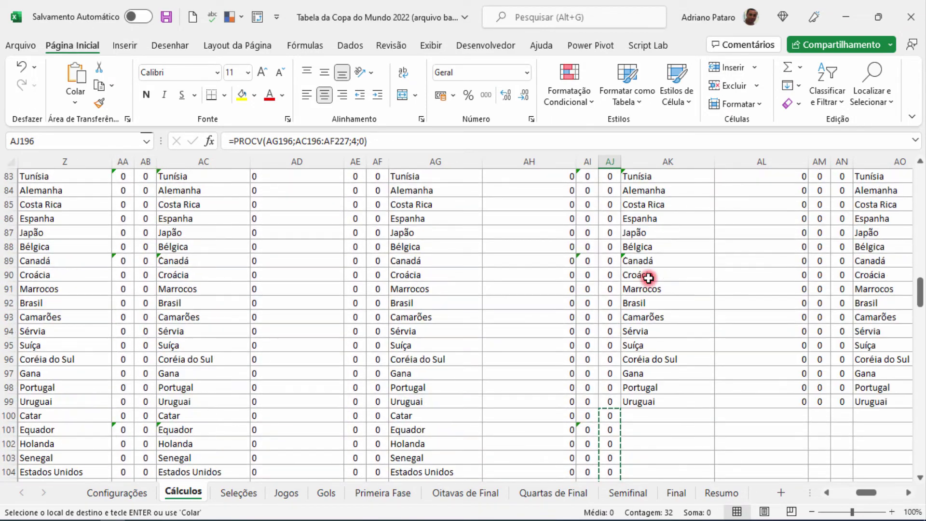
left_click_drag(921, 304, 922, 181)
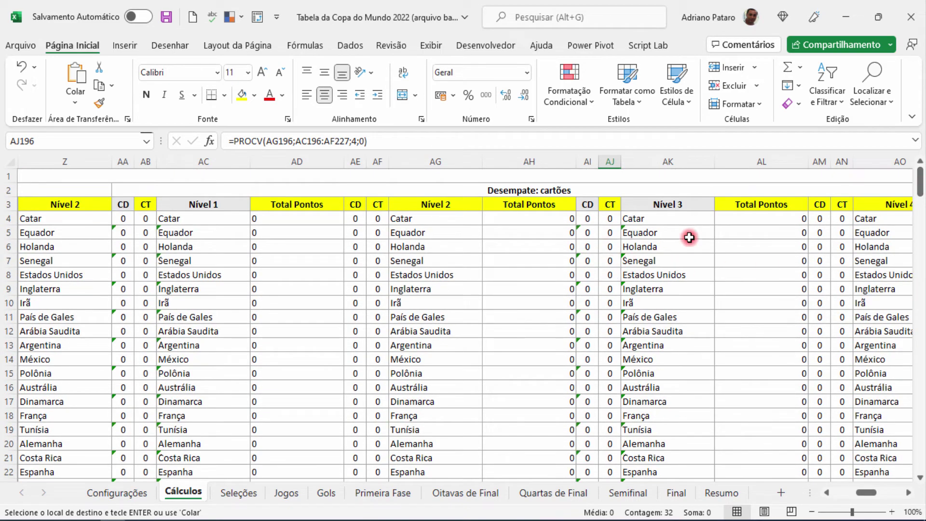
left_click_drag(860, 492, 856, 486)
left_click(624, 325)
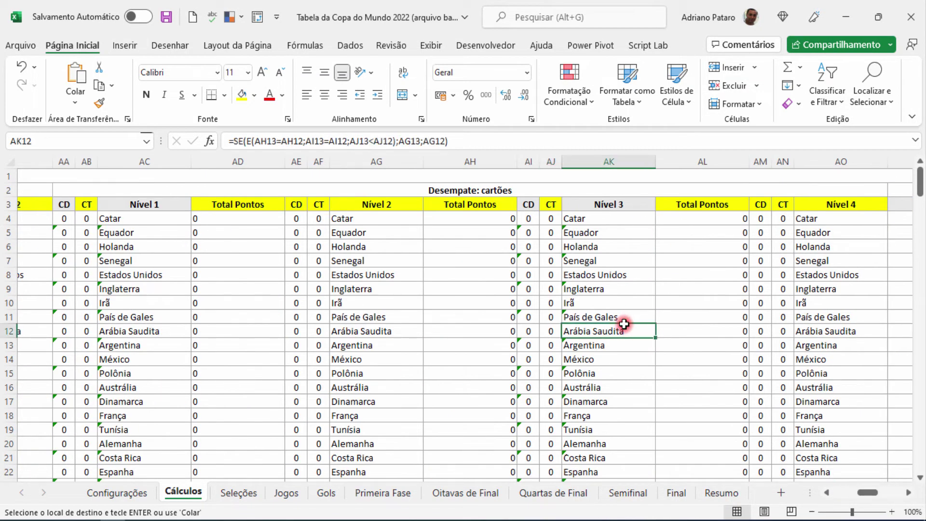
key("ctrl+Down")
scroll(624, 324, "up", 4)
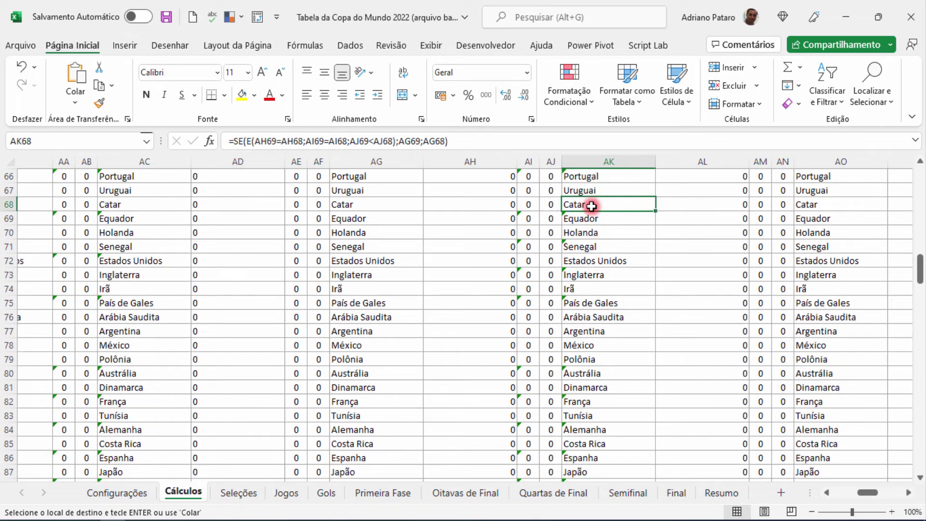
key("ctrl+shift+Down")
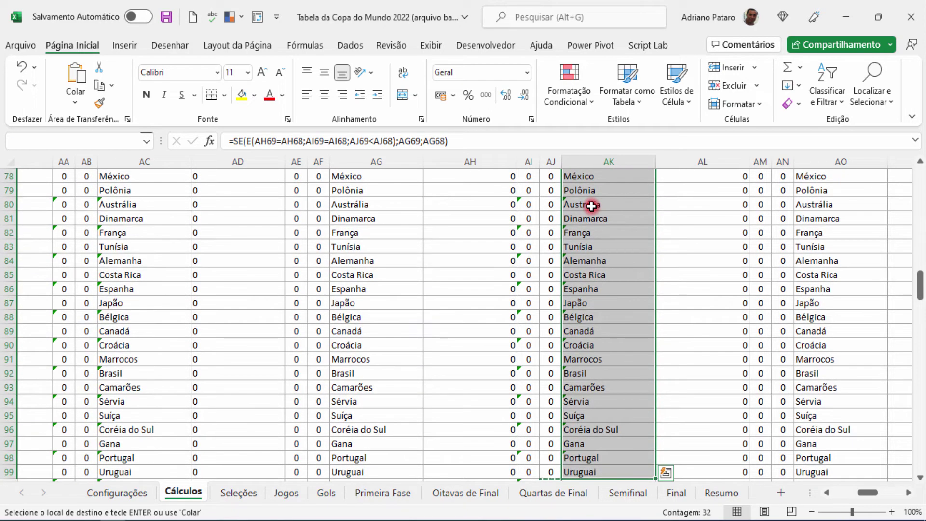
scroll(621, 312, "down", 4)
left_click(603, 317)
key("ctrl+v")
scroll(621, 342, "down", 5)
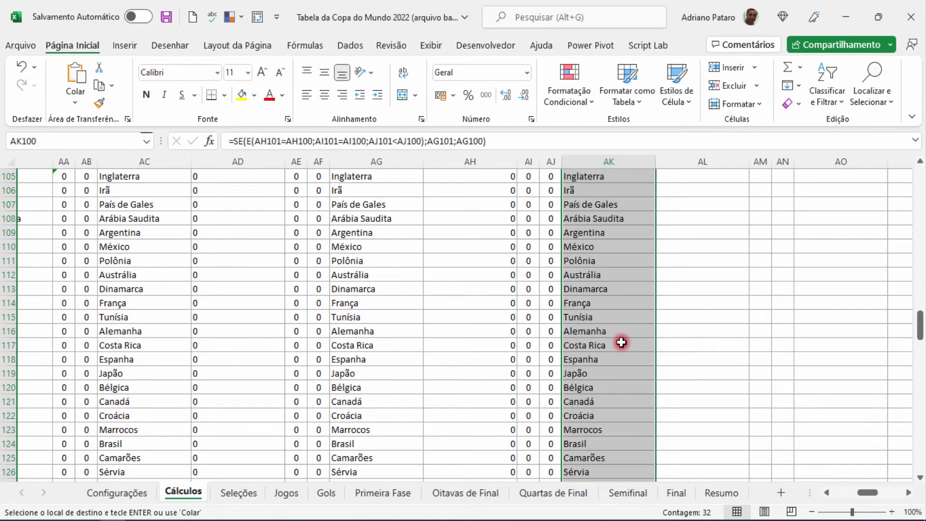
Step: Paste the copied Nível 3 team formulas starting at AK132, AK164 and AK196, filling column AK down to row 227
scroll(621, 342, "down", 7)
left_click(595, 261)
key("ctrl+v")
scroll(616, 315, "down", 10)
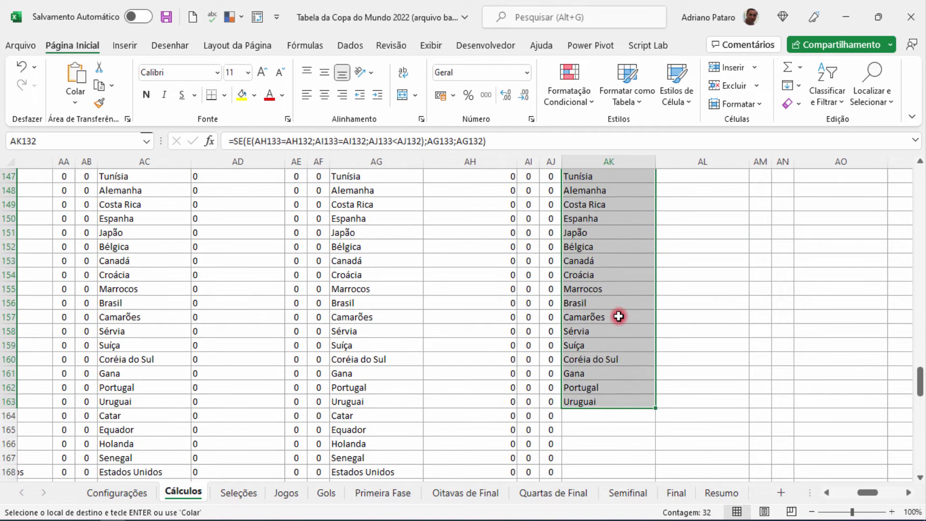
left_click(599, 289)
key("Return")
scroll(608, 304, "down", 11)
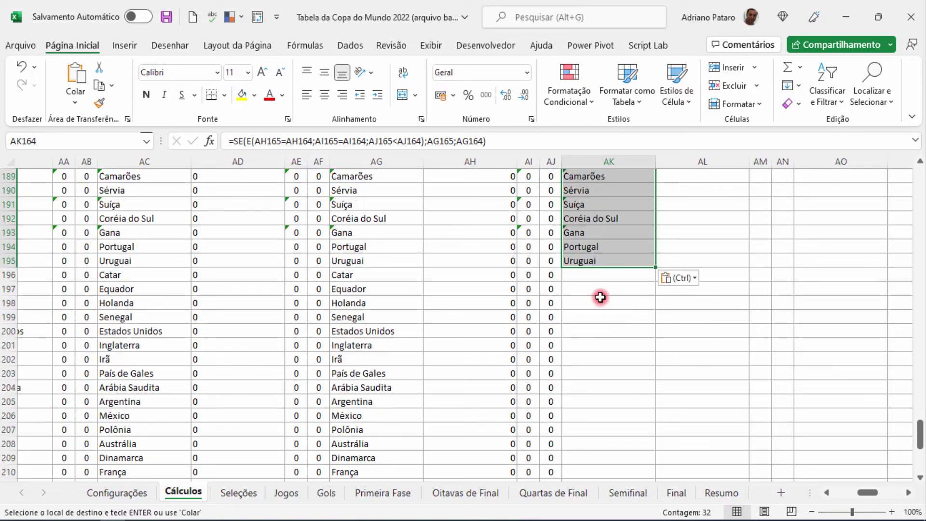
left_click(594, 275)
key("ctrl+v")
scroll(627, 319, "down", 6)
scroll(675, 342, "down", 3)
Step: Extend AL99's PROCV formula to AL100 and set its lookup range to AG100:AH131
scroll(715, 357, "up", 20)
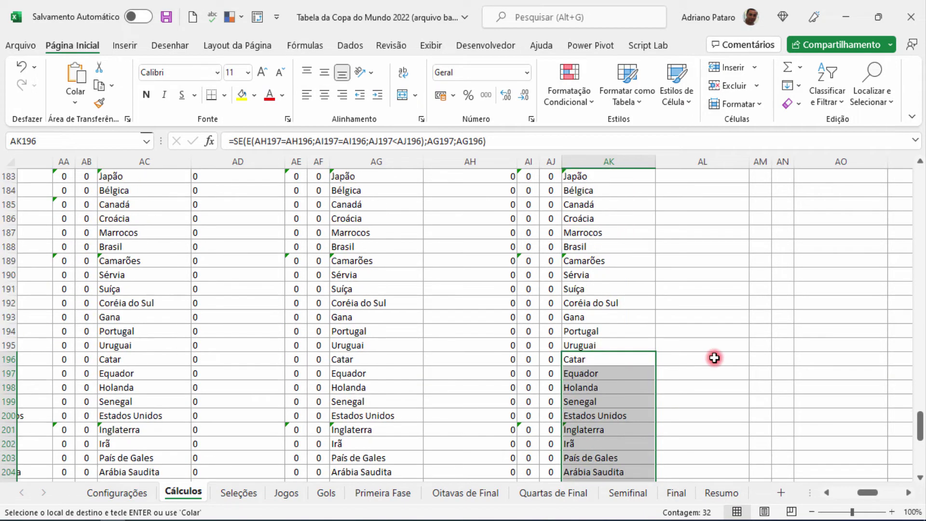
scroll(714, 358, "up", 9)
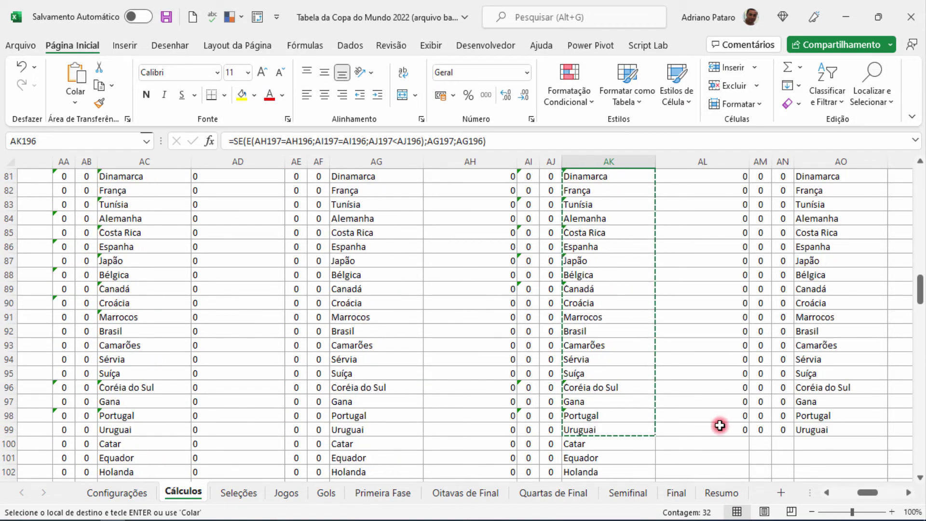
left_click(720, 429)
key("Escape")
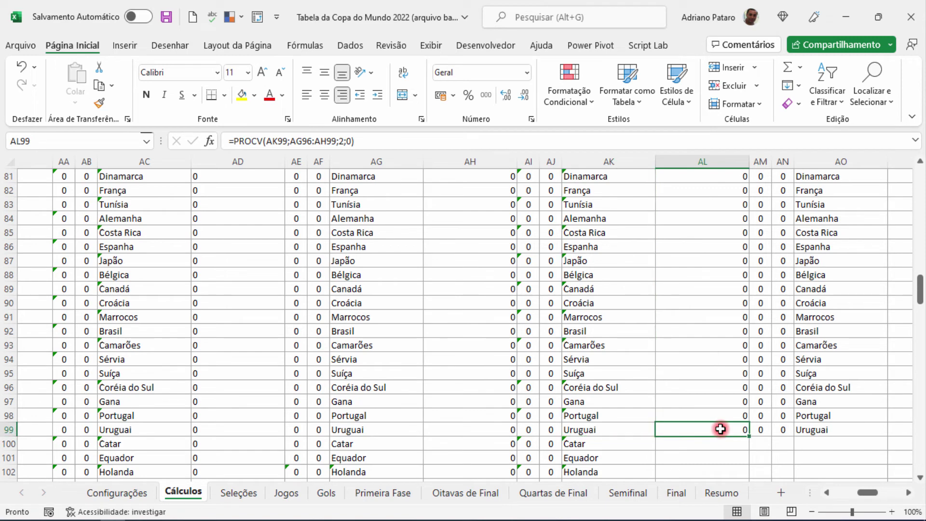
scroll(743, 369, "down", 2)
left_click_drag(751, 353, 734, 360)
double_click(728, 358)
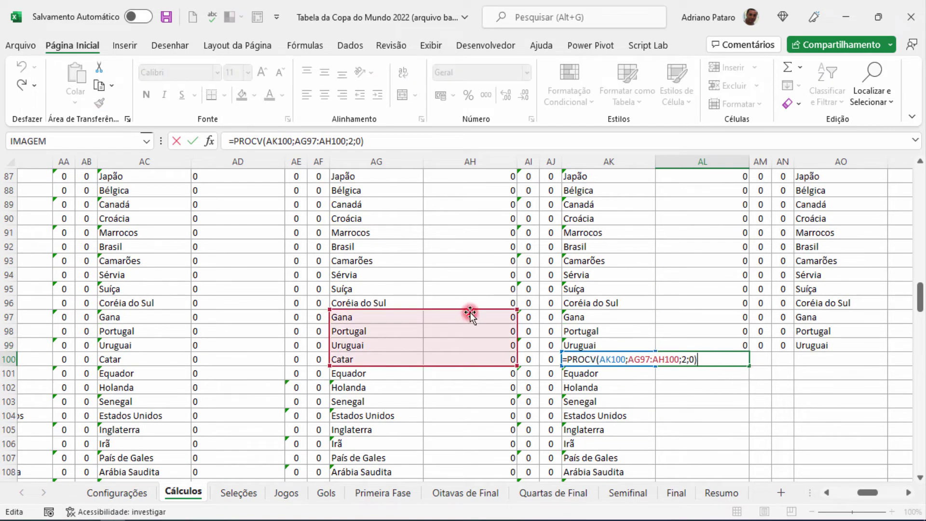
left_click_drag(470, 332, 503, 449)
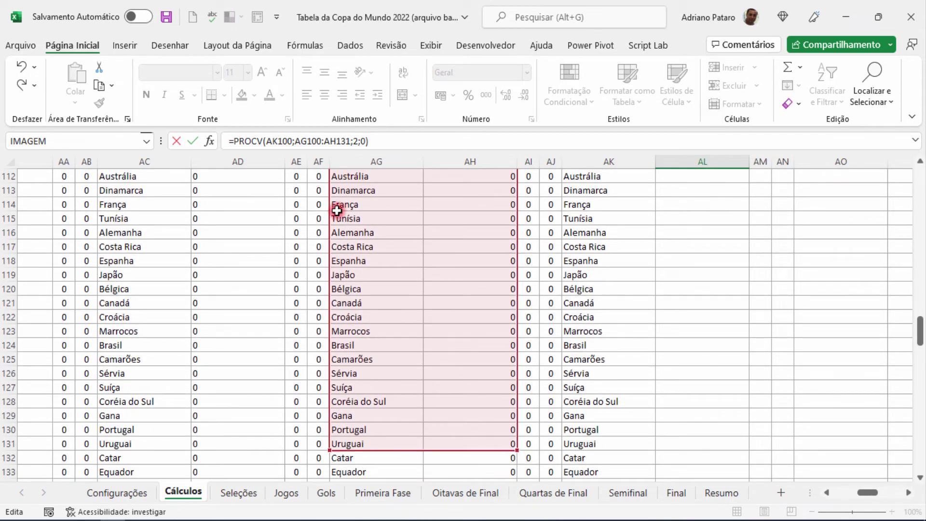
Step: Make AL100's lookup range absolute as $AG$100:$AH$131 and fill the PROCV formula down to AL131
left_click(309, 142)
key("F4")
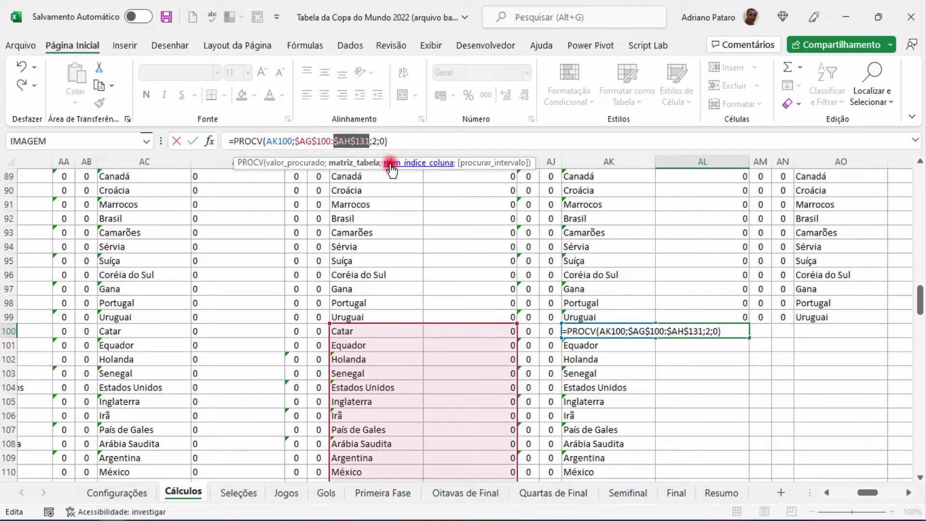
key("Return")
left_click(718, 331)
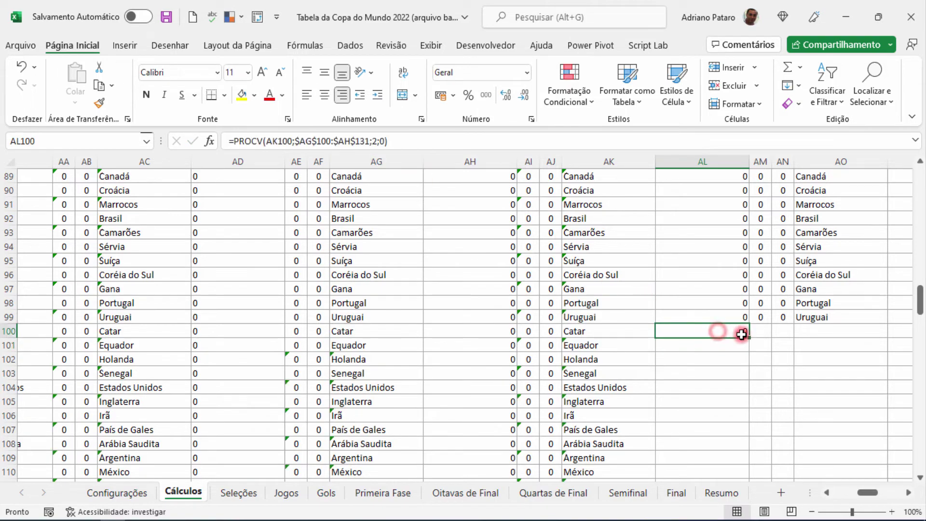
left_click_drag(747, 346, 709, 459)
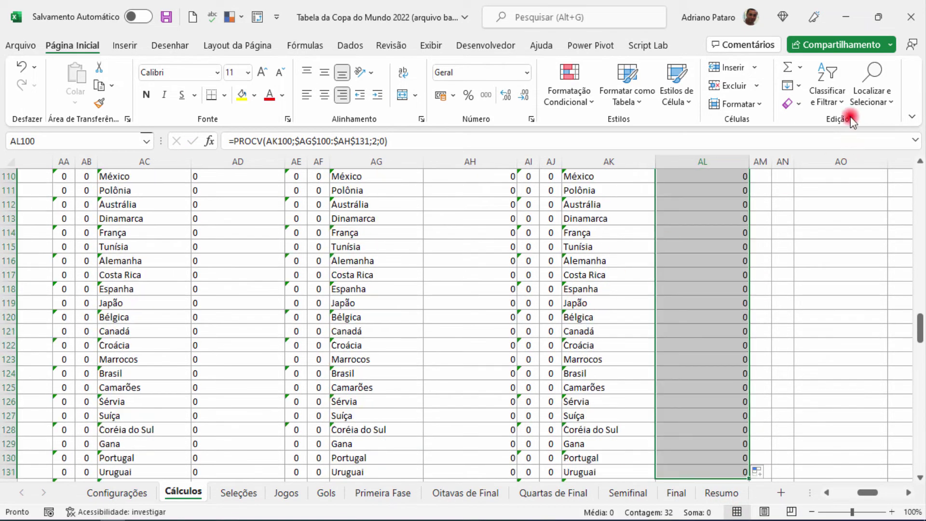
Step: Remove every $ sign from the formulas in AL100:AL131 by replacing all occurrences with nothing
left_click(863, 102)
left_click(838, 141)
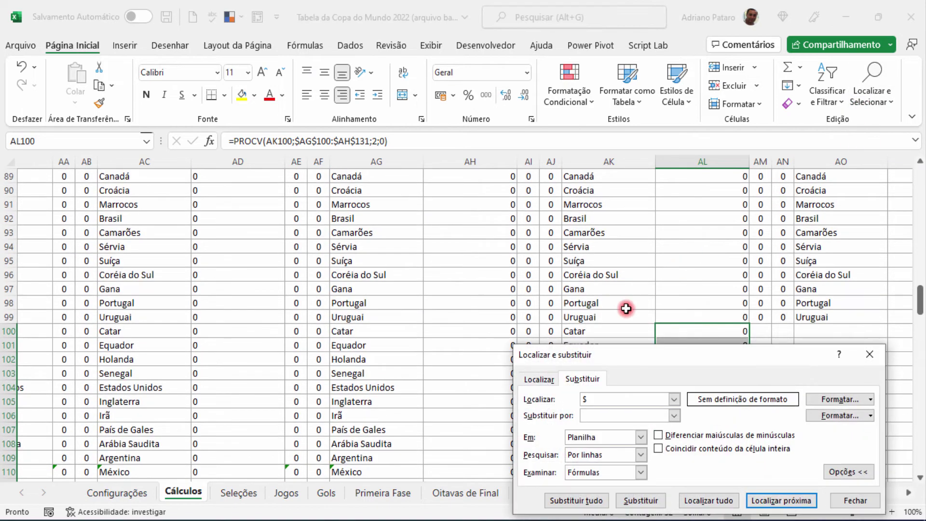
left_click(584, 501)
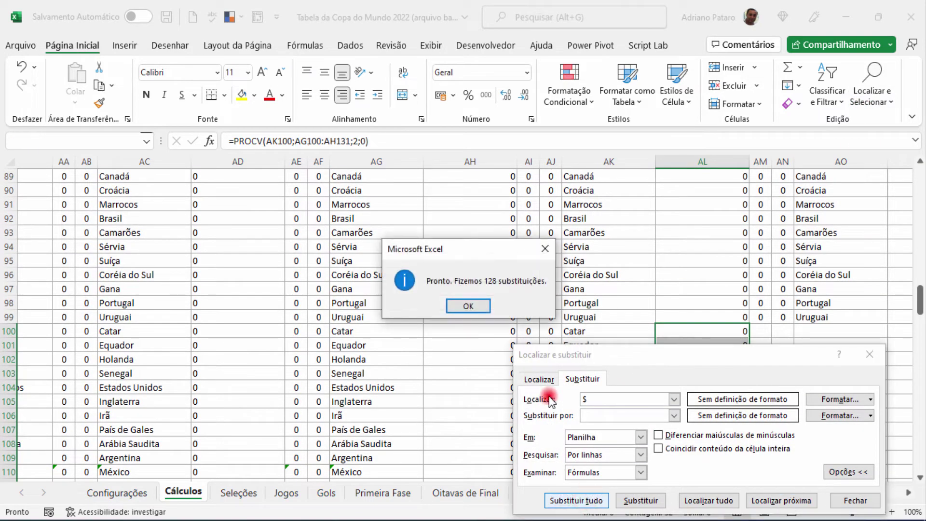
left_click(468, 306)
left_click(856, 502)
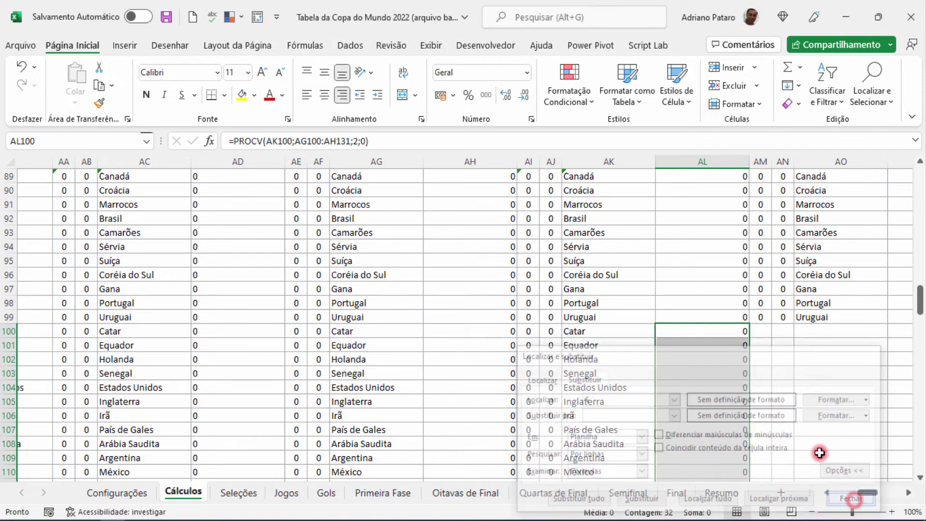
Step: Copy the PROCV block AL100:AL131 and paste it starting at AL132, AL164 and AL196
key("ctrl+shift+Down")
key("ctrl+c")
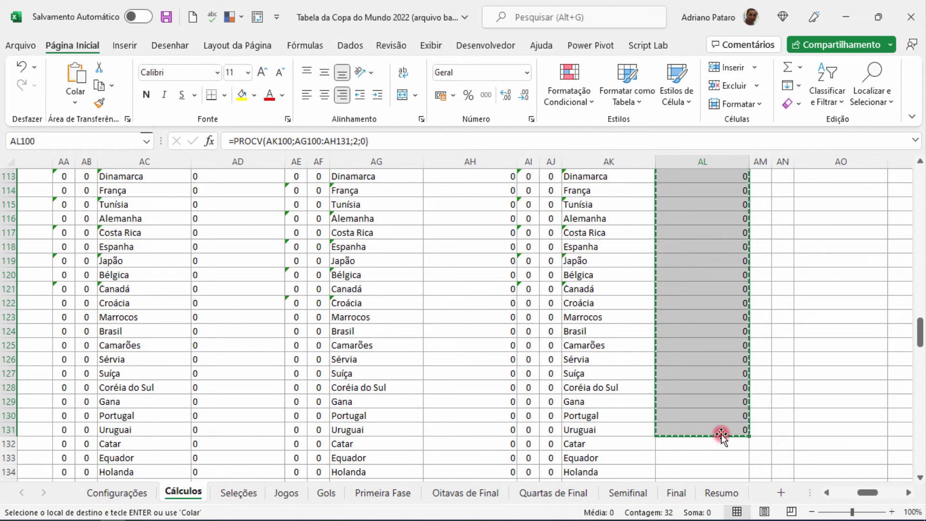
left_click(720, 441)
key("ctrl+v")
scroll(743, 432, "down", 14)
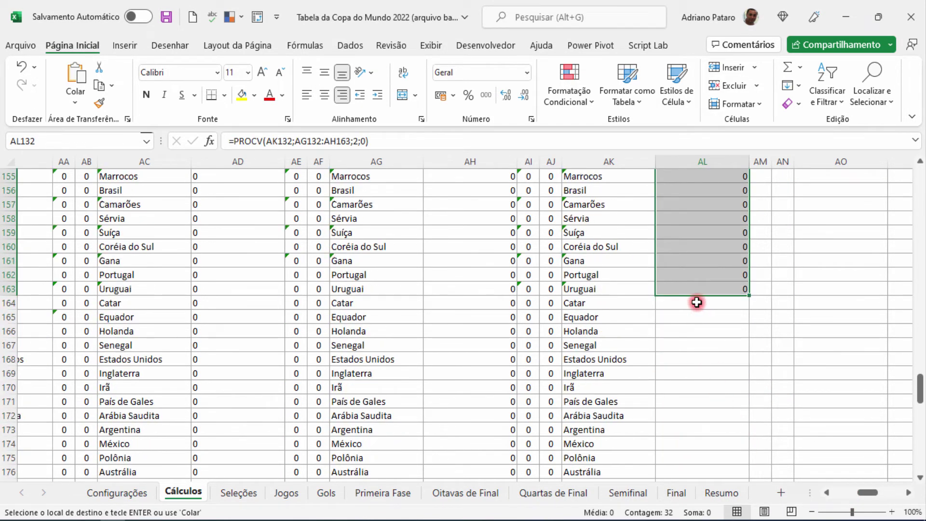
left_click(697, 303)
key("ctrl+v")
scroll(700, 306, "down", 12)
left_click(697, 243)
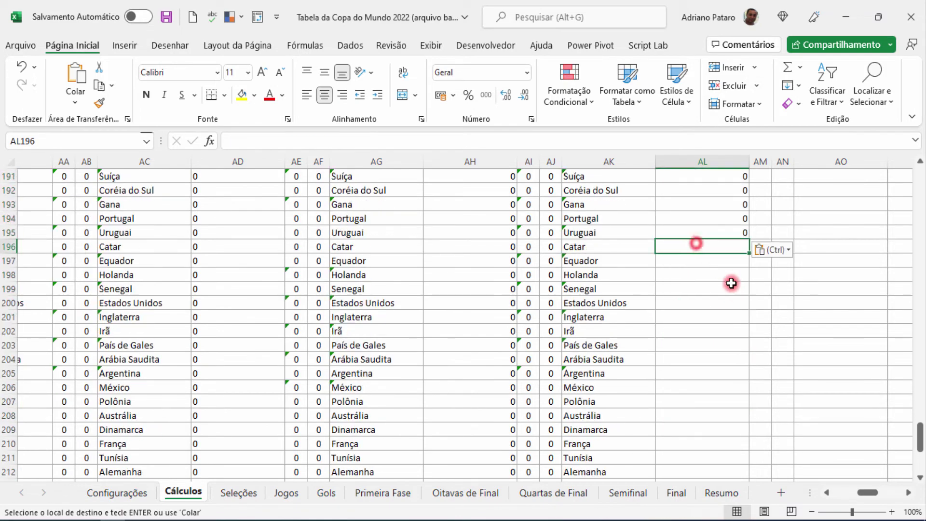
key("ctrl+v")
scroll(739, 335, "down", 9)
Step: Enter 0 in AM100, the first cell below the existing column AM formulas
scroll(783, 344, "up", 10)
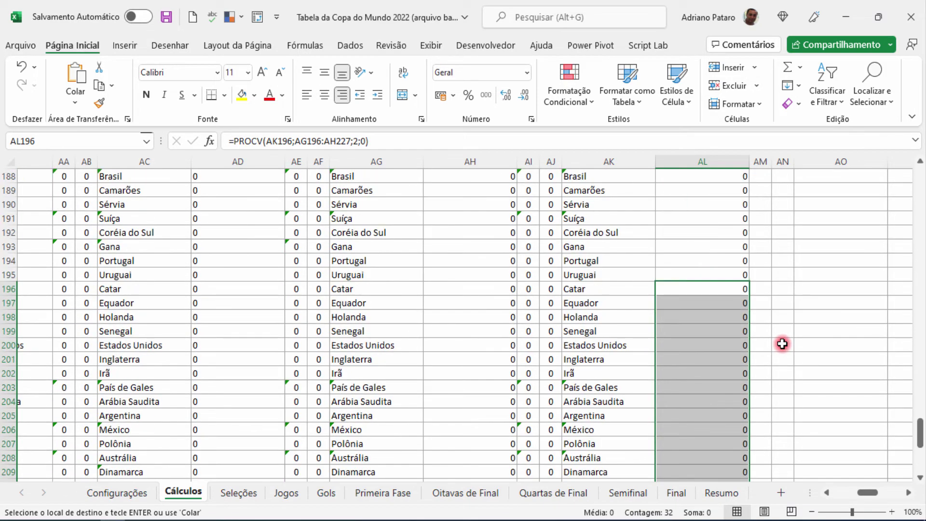
scroll(782, 343, "up", 20)
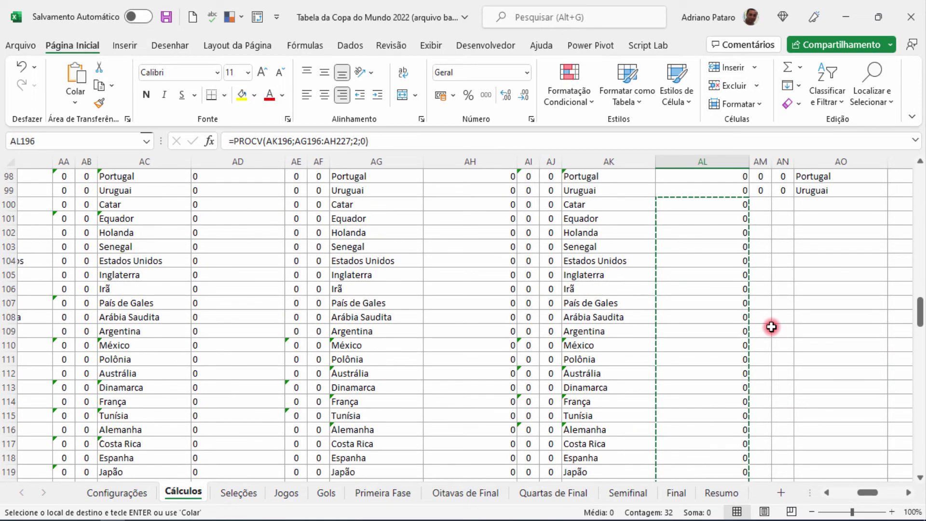
scroll(772, 327, "up", 3)
left_click(761, 317)
key("Escape")
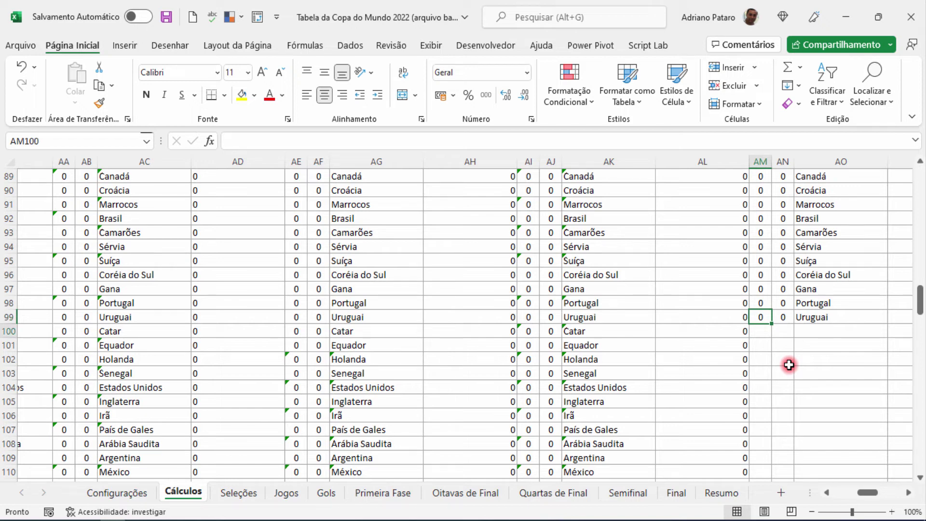
type("0")
key("Return")
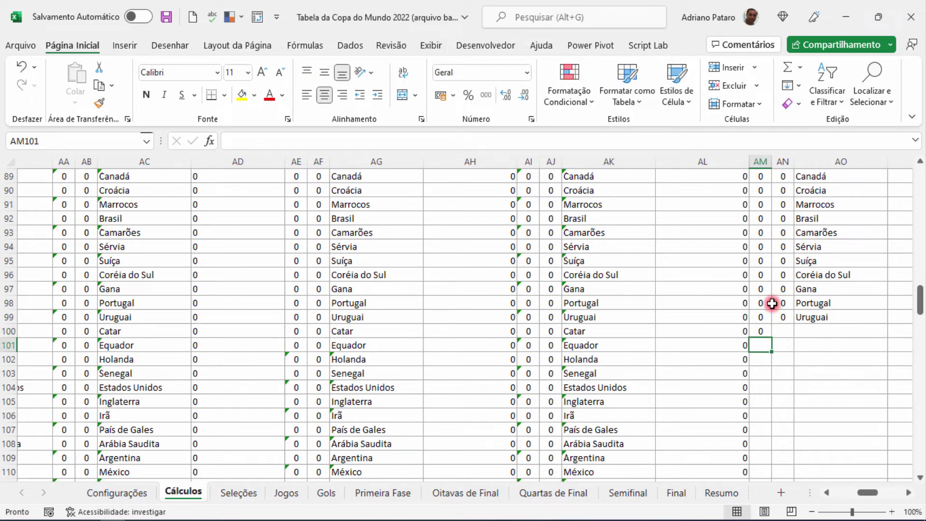
Step: Check the SOMASES formulas in AM97 and AM98, then copy this pair of cells and paste it into AM101:AM102
double_click(765, 289)
key("Escape")
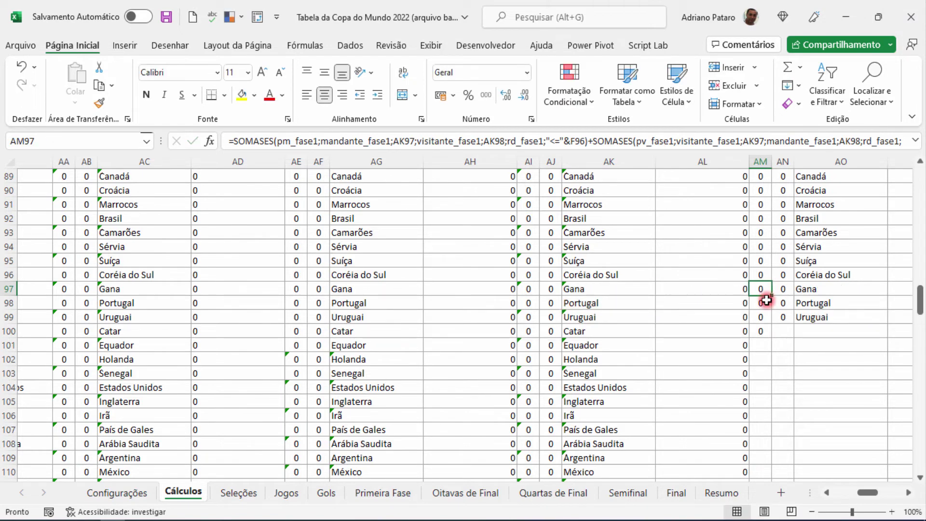
double_click(766, 303)
key("Escape")
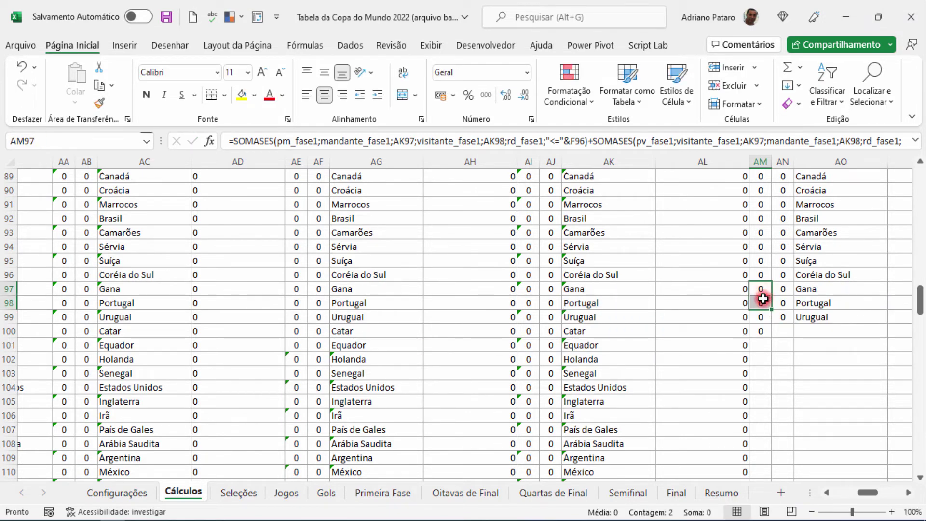
key("ctrl+c")
left_click(761, 343)
key("ctrl+v")
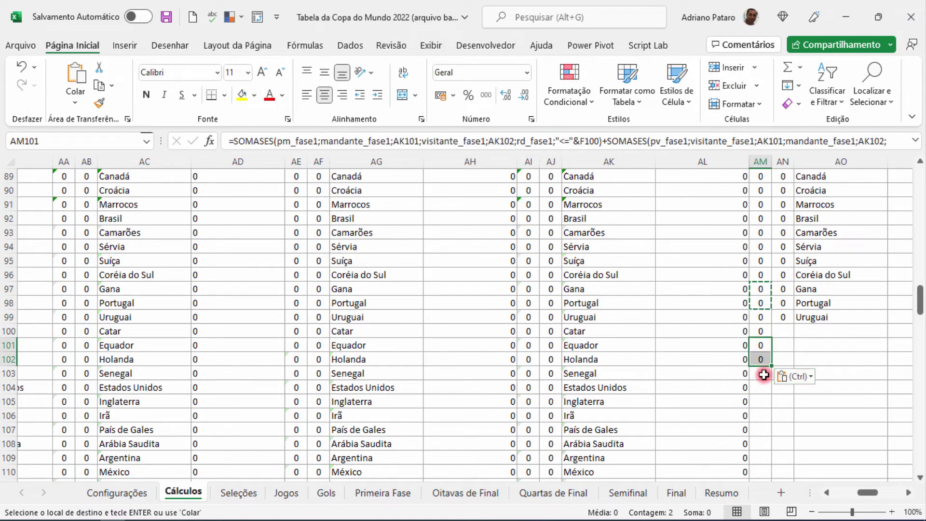
Step: Paste the same two-cell SOMASES pair into each successive pair of rows from AM103 down to AM130
left_click(763, 375)
key("ctrl+v")
left_click(765, 400)
key("ctrl+v")
scroll(766, 343, "down", 4)
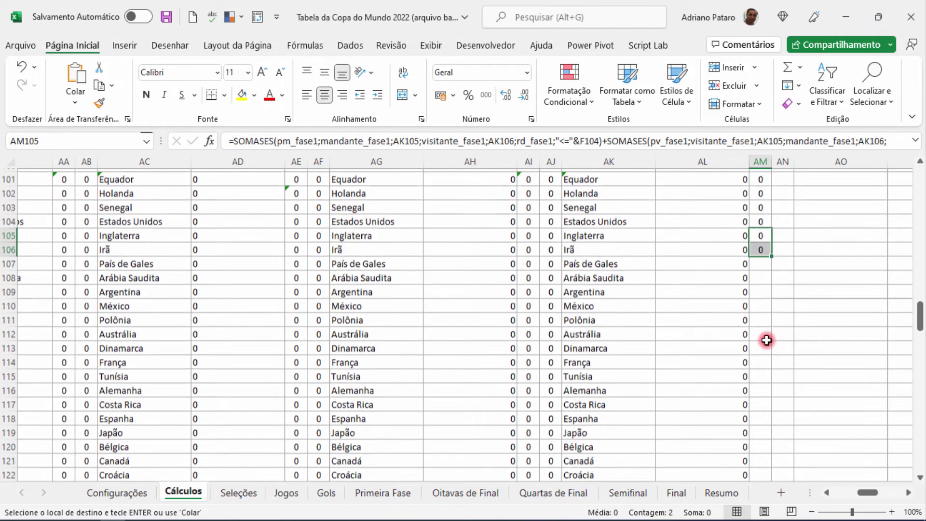
left_click(758, 261)
key("ctrl+v")
left_click(761, 288)
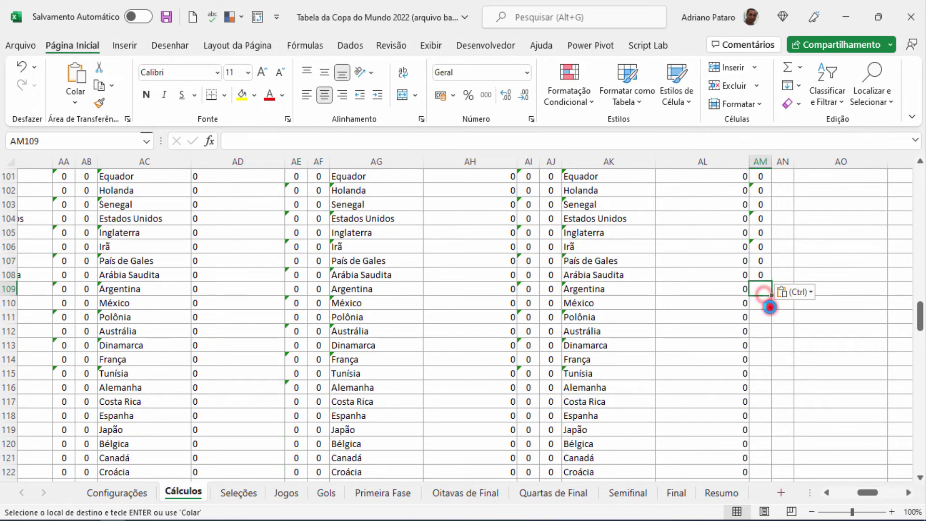
key("ctrl+v")
left_click(762, 317)
key("ctrl+v")
left_click(763, 345)
key("ctrl+v")
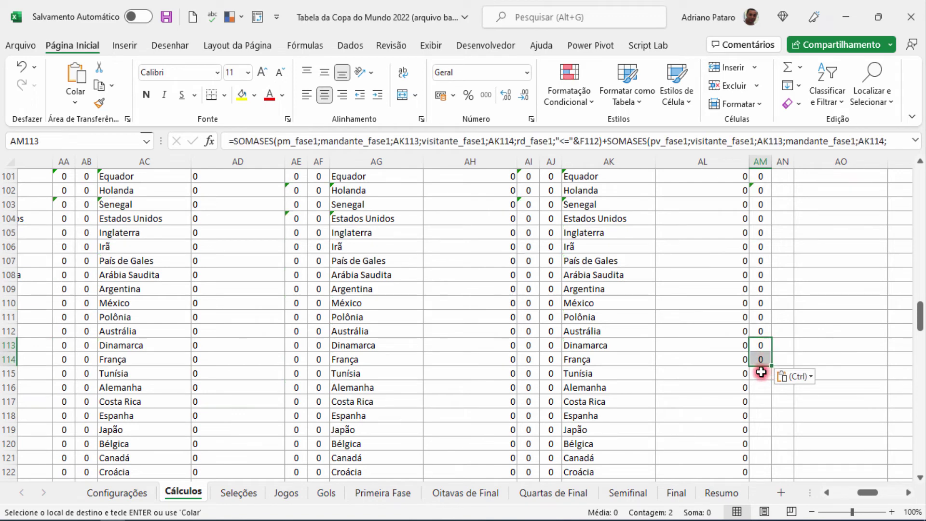
left_click(761, 373)
key("ctrl+v")
left_click(762, 402)
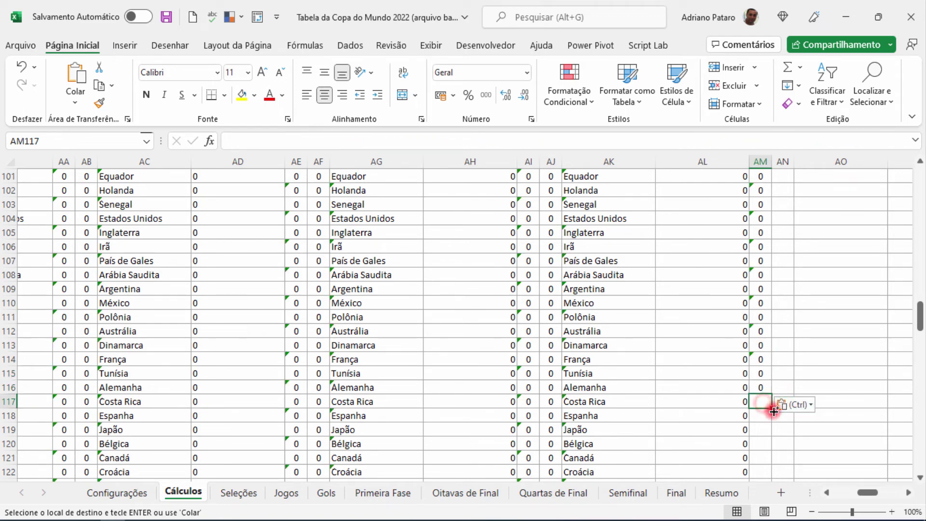
key("ctrl+v")
scroll(777, 427, "down", 2)
scroll(761, 325, "down", 1)
left_click(760, 306)
key("ctrl+v")
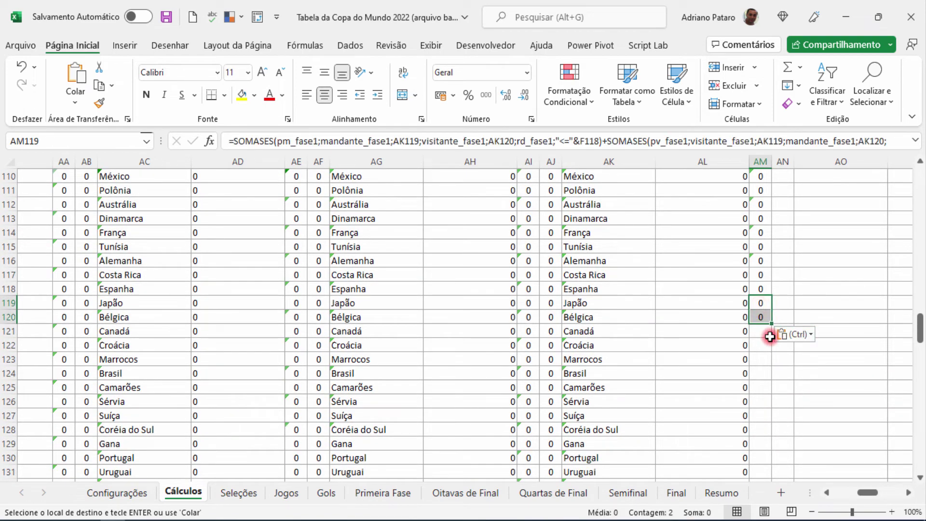
left_click(767, 332)
key("ctrl+v")
left_click(762, 361)
key("ctrl+v")
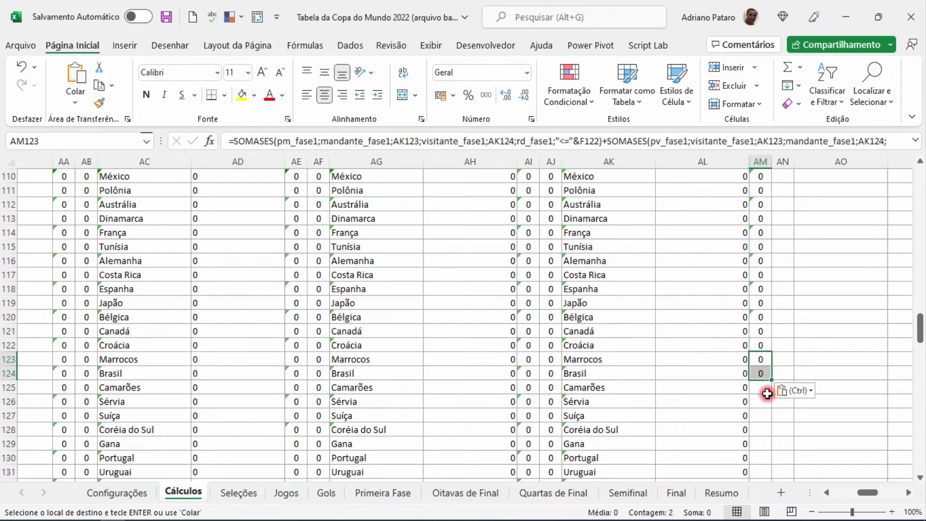
left_click(765, 388)
key("ctrl+v")
left_click(763, 414)
key("ctrl+v")
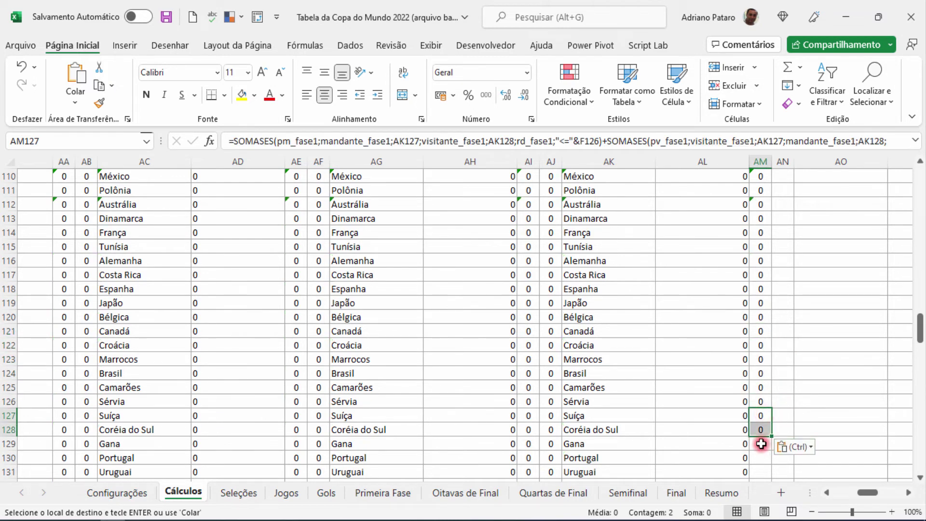
left_click(765, 444)
key("ctrl+v")
Step: Enter 0 in AM131, the last team row of this block
scroll(753, 436, "down", 2)
left_click(763, 389)
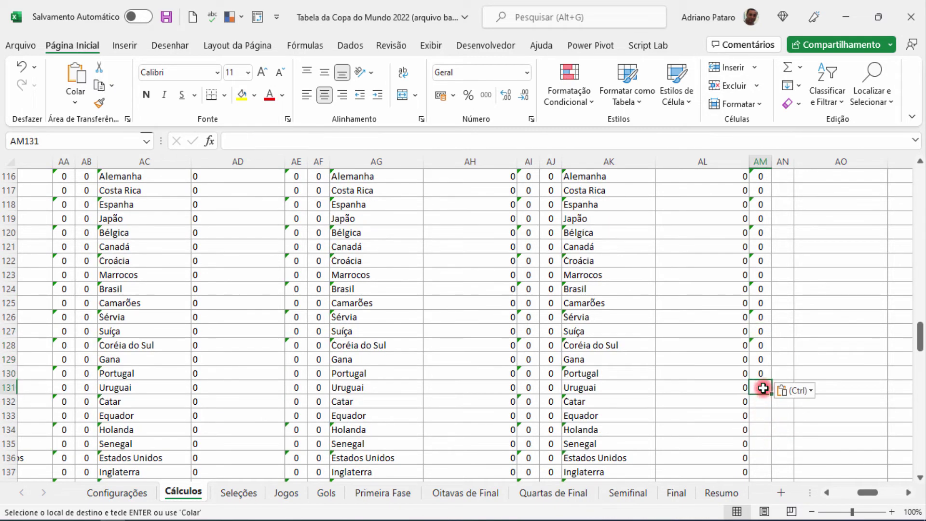
key("Return")
Step: Copy the completed block AM100:AM131 and paste it starting at AM132
scroll(762, 338, "up", 8)
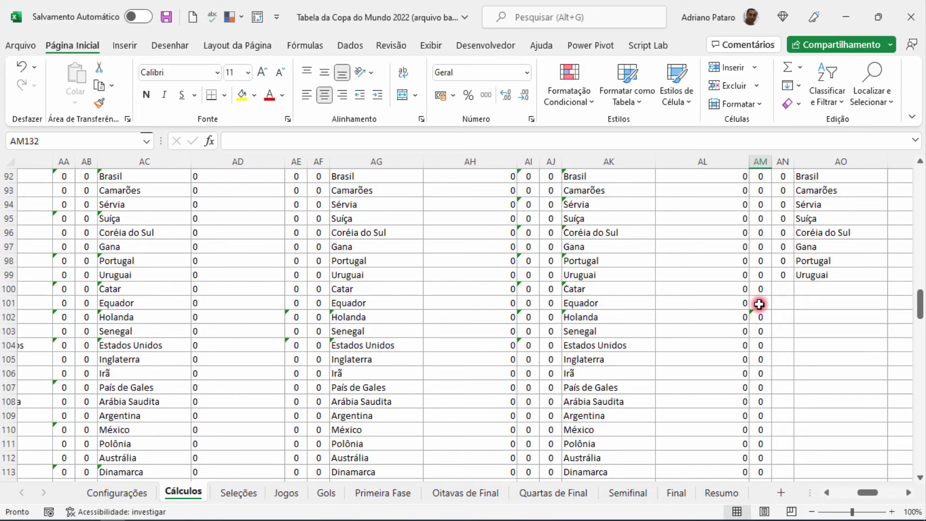
left_click_drag(762, 290, 762, 478)
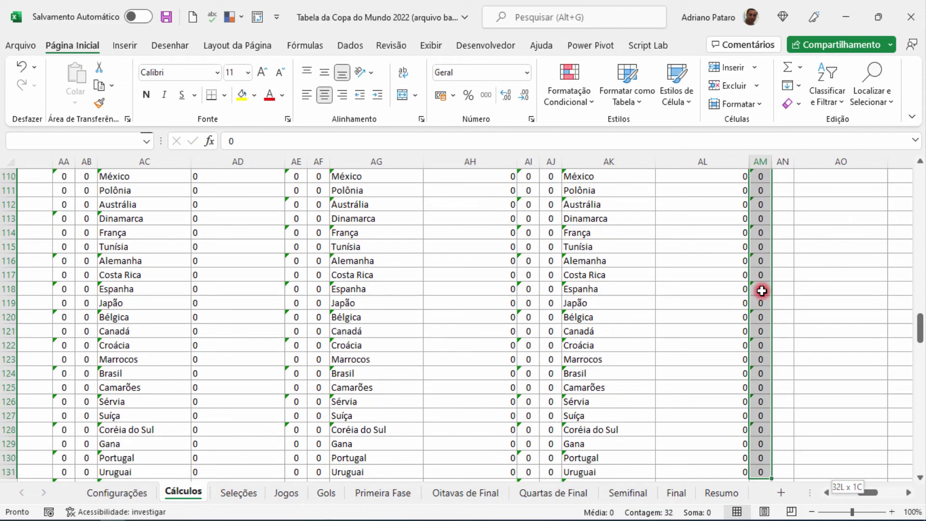
key("ctrl+c")
scroll(765, 295, "down", 6)
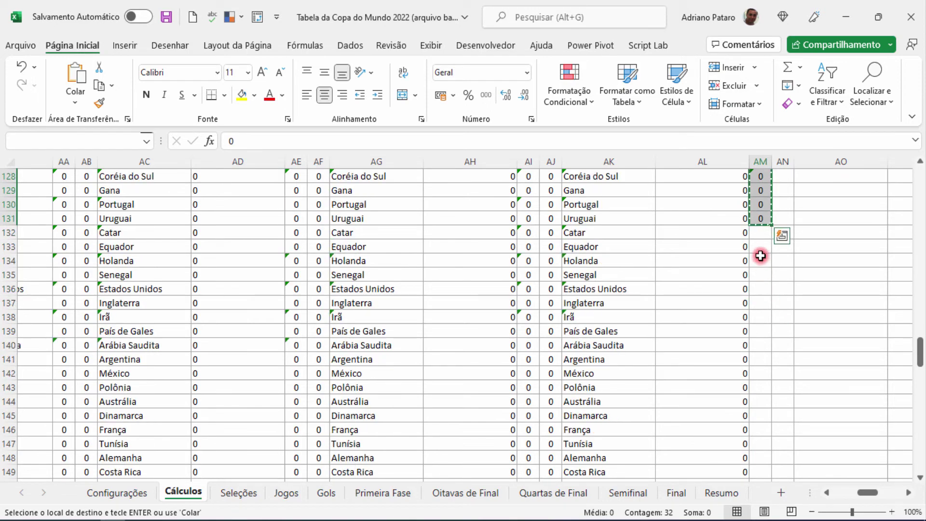
left_click_drag(762, 234, 778, 327)
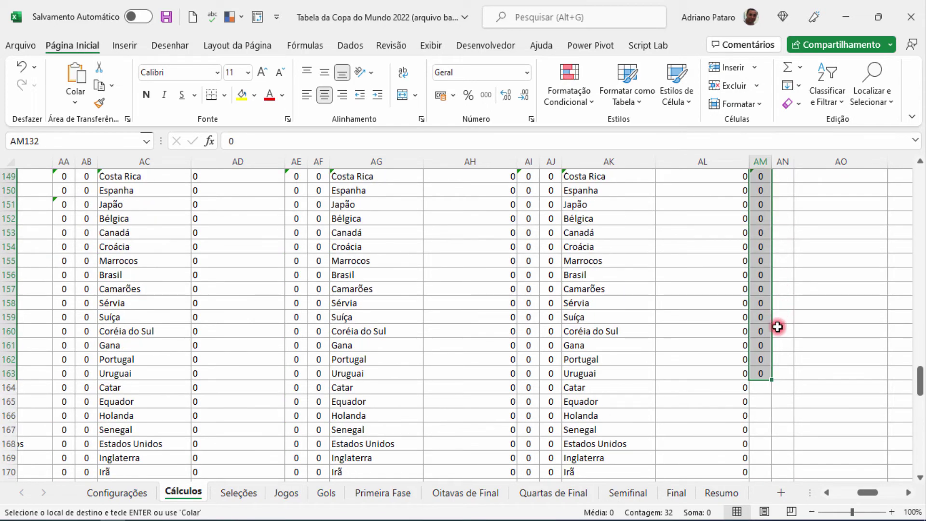
Step: Paste the copied AM100:AM131 block into the next two team blocks, starting at AM164 and AM196
left_click(765, 385)
key("ctrl+v")
scroll(782, 393, "down", 12)
left_click(762, 333)
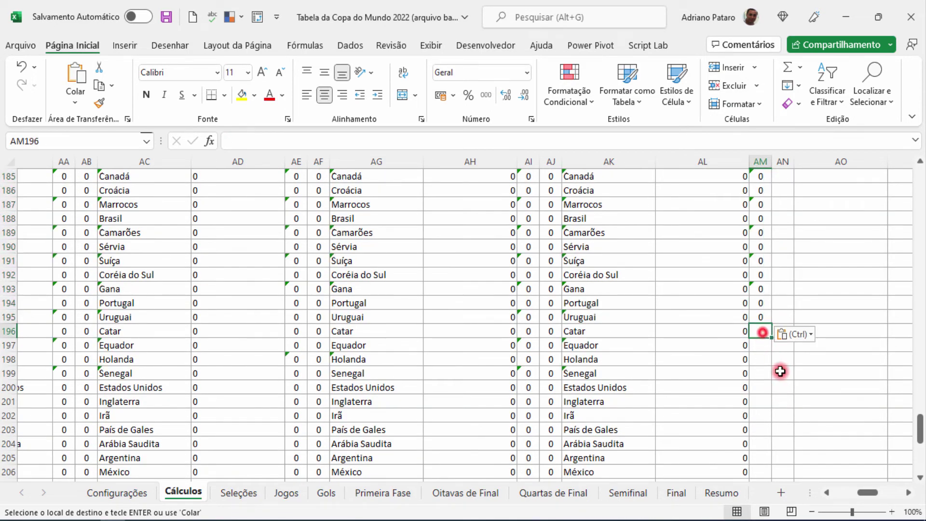
key("ctrl+v")
scroll(782, 382, "down", 10)
Step: Clear the pending copy and fill the PROCV formula from AN99 down into AN100
scroll(842, 387, "up", 20)
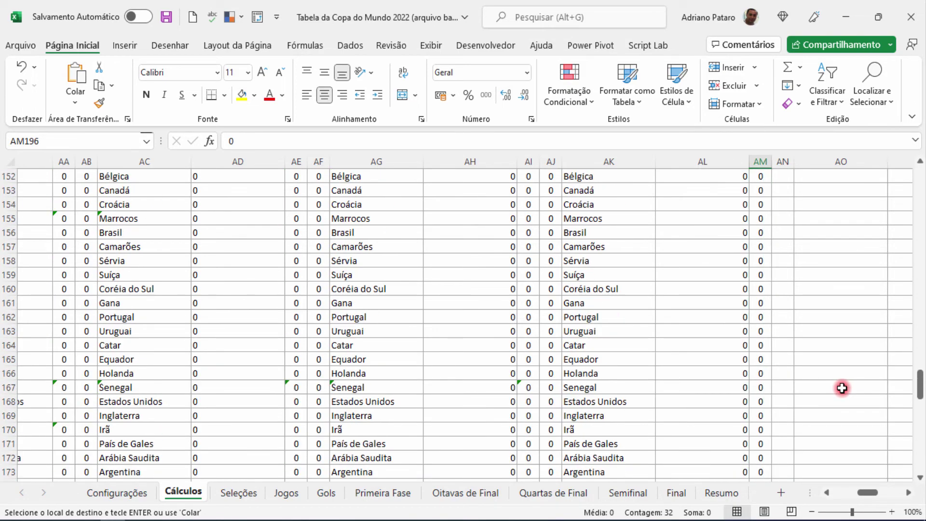
scroll(843, 388, "up", 20)
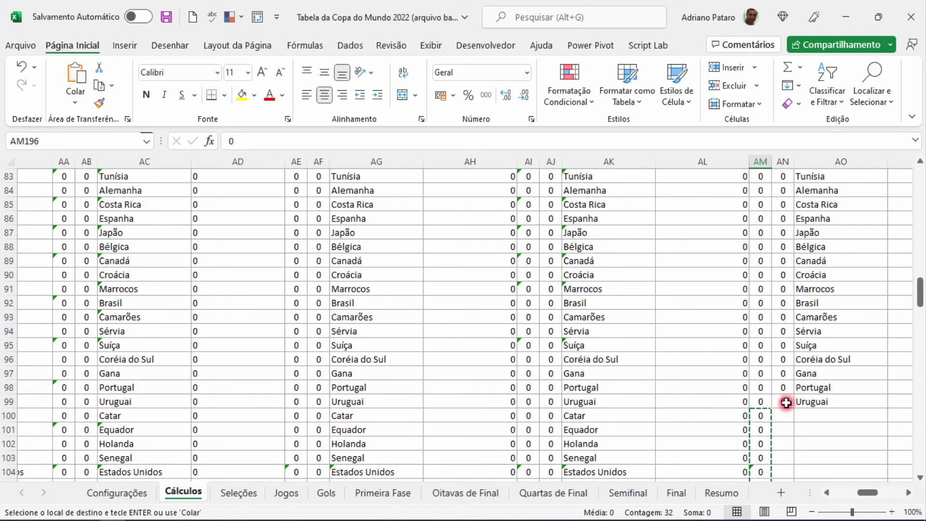
left_click(786, 402)
key("Escape")
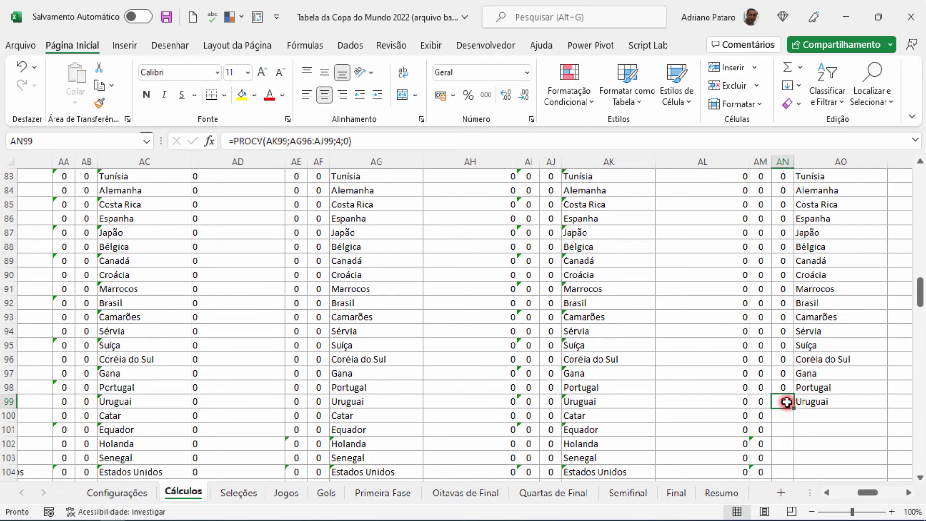
left_click_drag(794, 415, 790, 419)
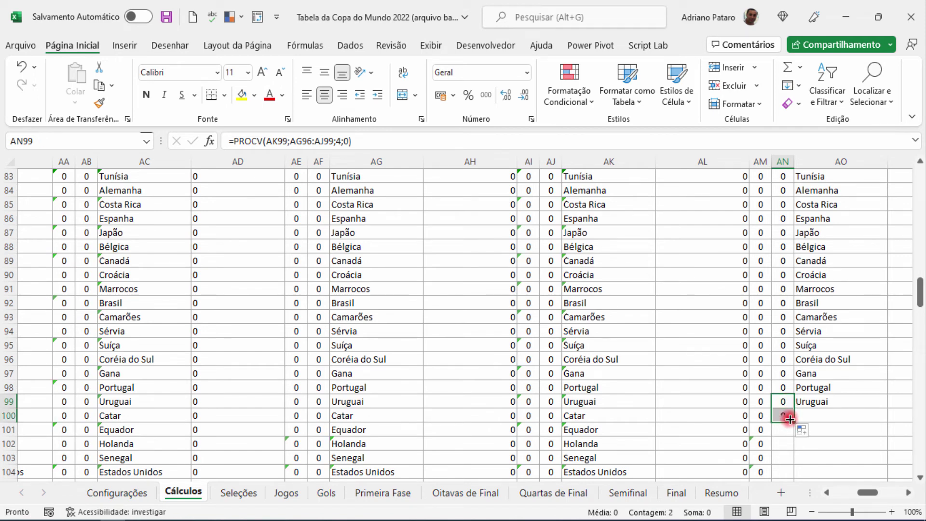
Step: Change the lookup table in AN100's PROCV formula to the absolute range $AG$100:$AJ$131
double_click(785, 417)
scroll(487, 310, "down", 2)
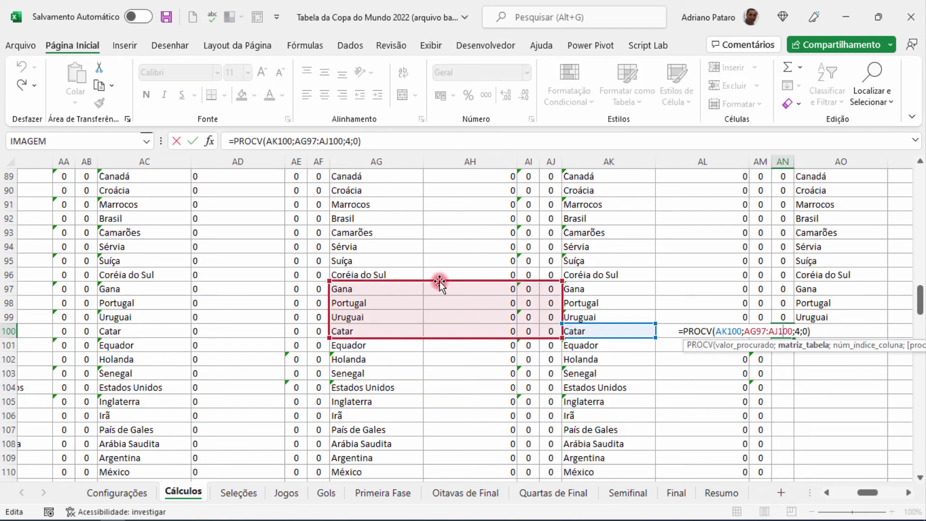
left_click_drag(439, 282, 459, 337)
scroll(573, 319, "down", 4)
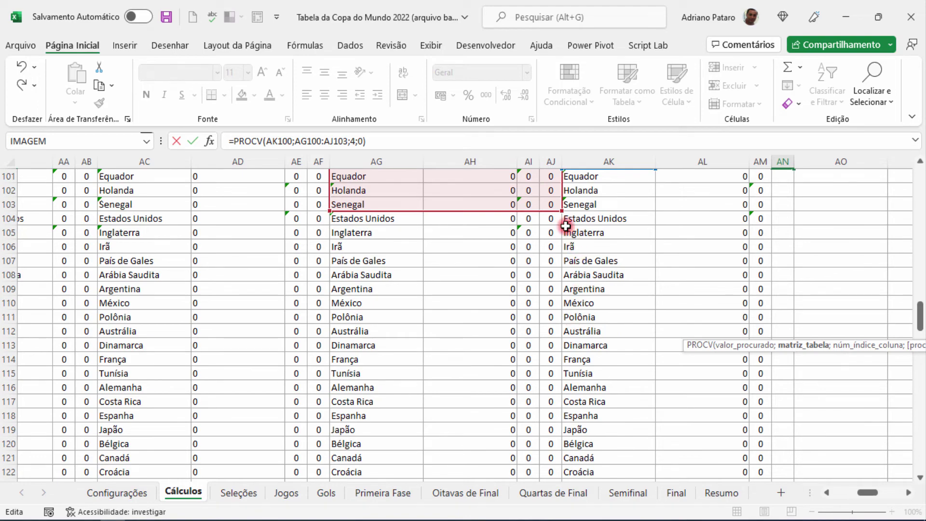
left_click_drag(563, 212, 561, 479)
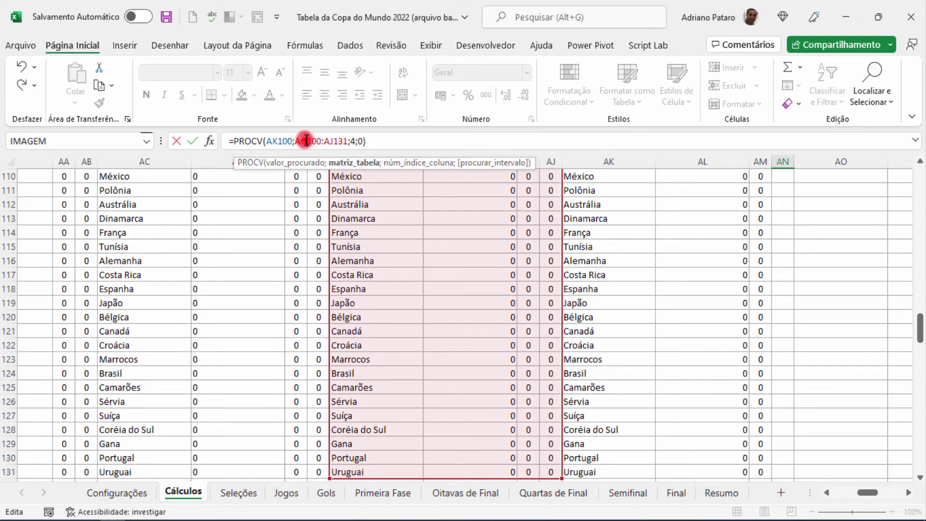
key("F4")
left_click(349, 143)
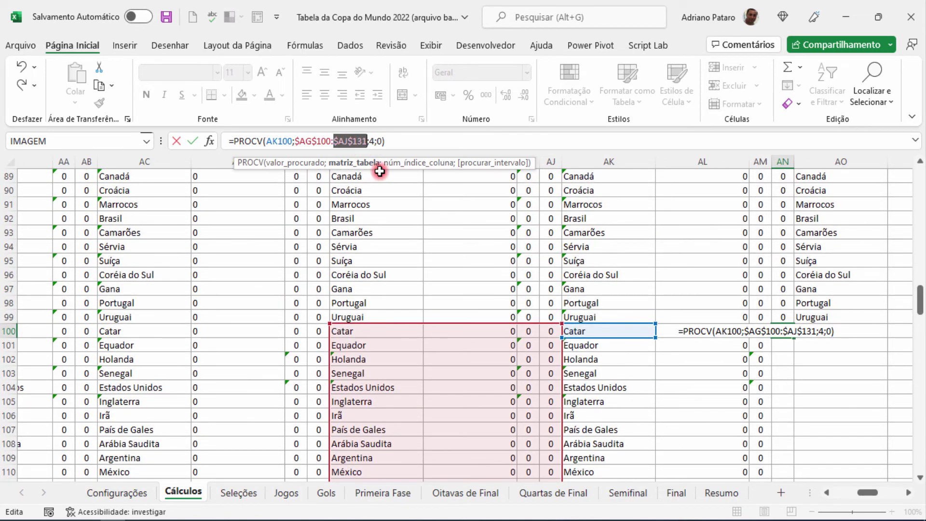
key("Return")
Step: Fill the AN100 formula down to AN131, then replace every $ in those formulas with nothing
left_click(787, 335)
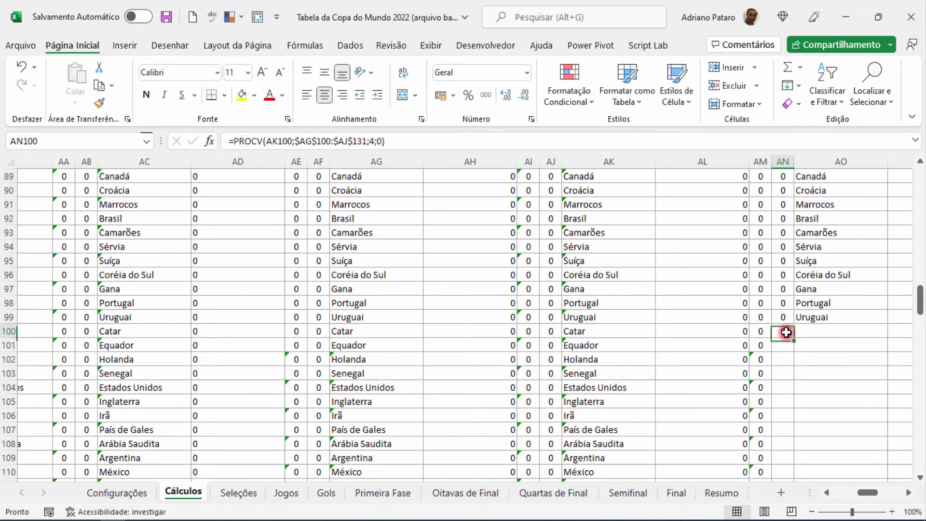
left_click_drag(793, 338, 787, 458)
left_click(871, 99)
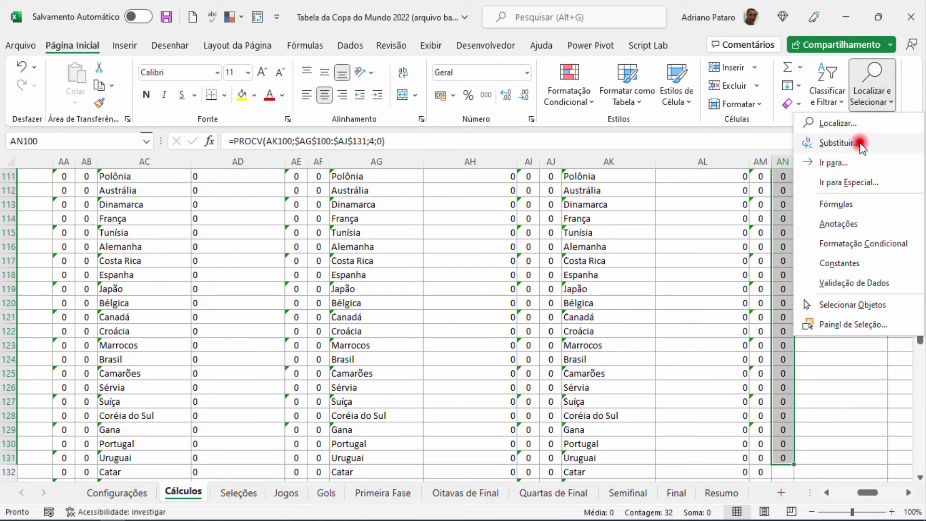
left_click(859, 141)
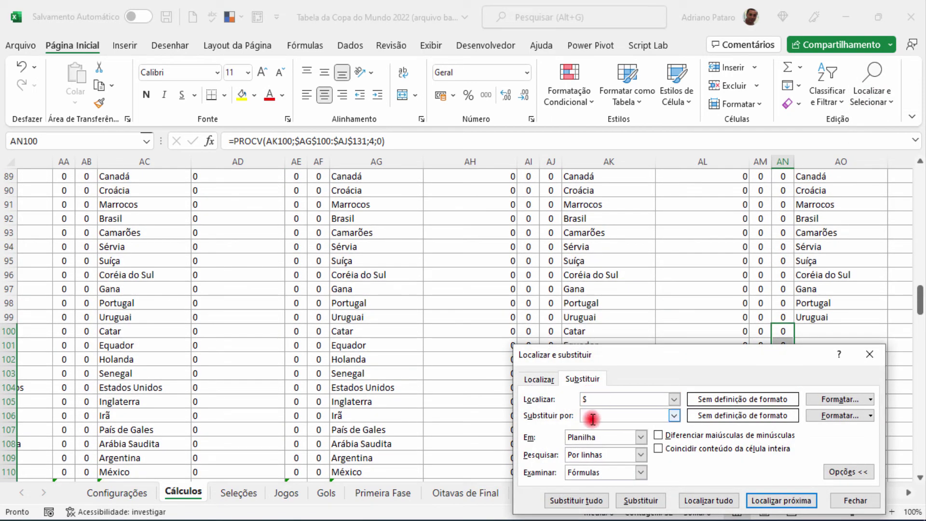
left_click(597, 502)
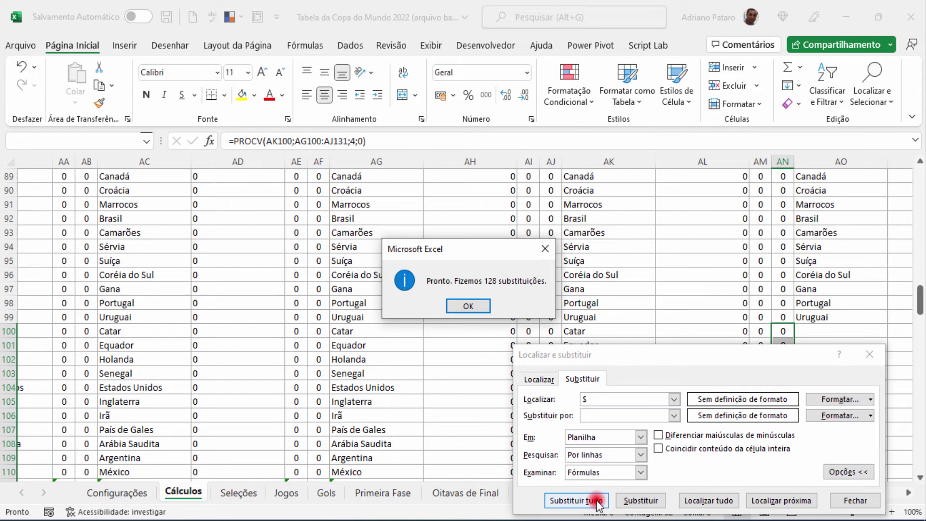
left_click(481, 307)
left_click(850, 501)
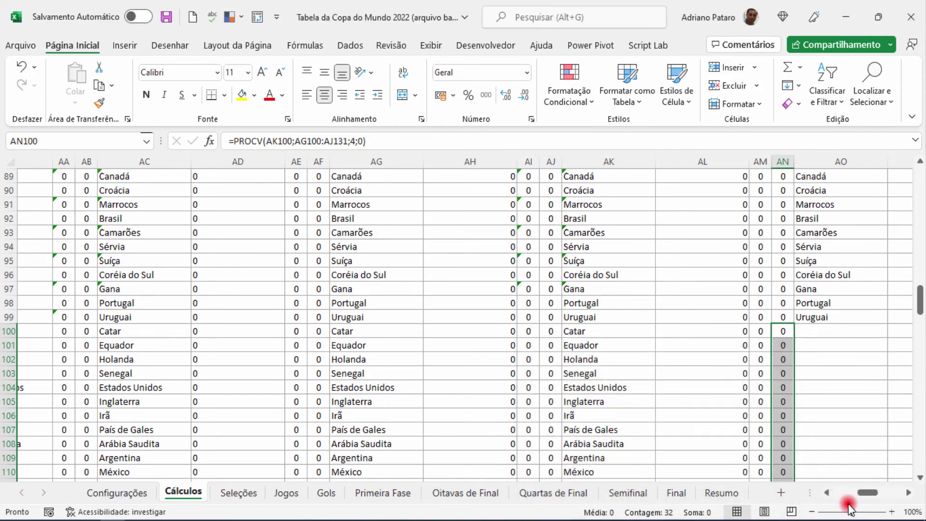
Step: Copy AN100:AN131 and paste it into the three following team blocks, starting at AN132, AN164 and AN196
key("ctrl+c")
scroll(784, 412, "down", 9)
left_click(789, 398)
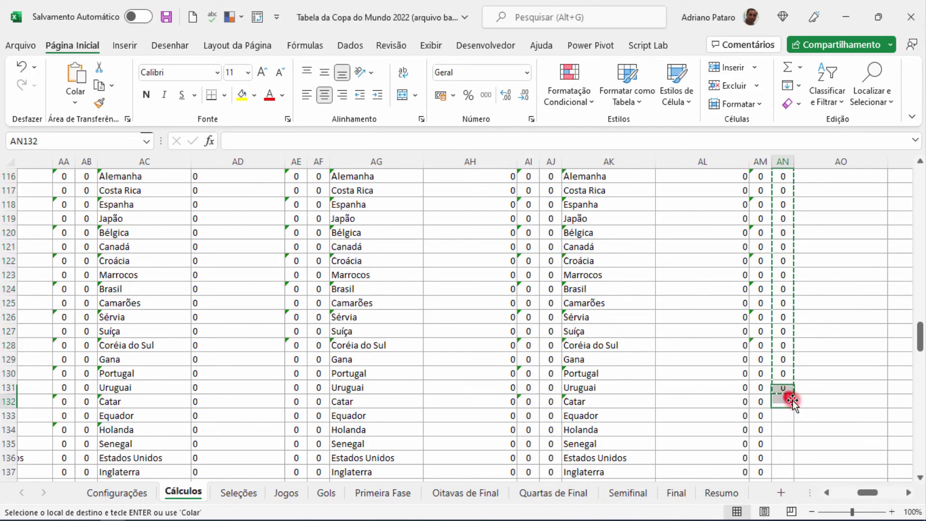
key("ctrl+v")
scroll(798, 415, "down", 10)
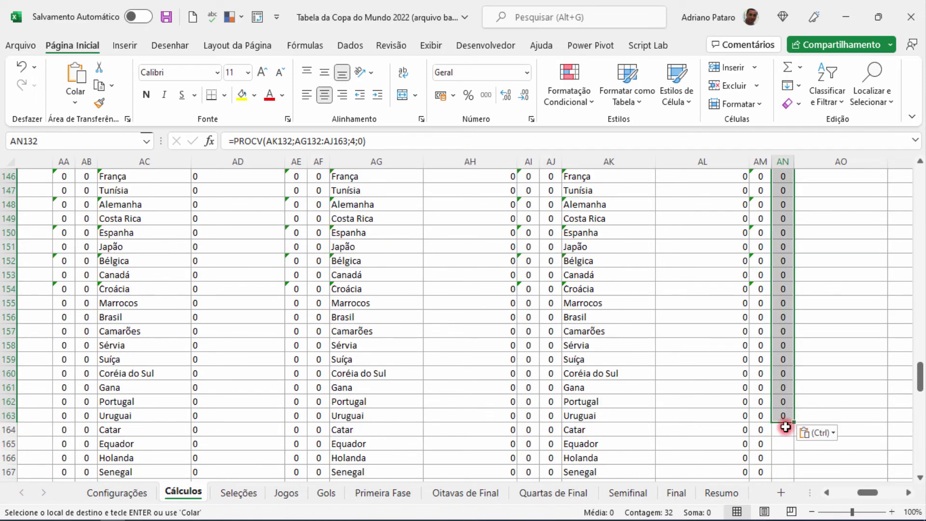
left_click(786, 427)
key("ctrl+v")
scroll(791, 429, "down", 12)
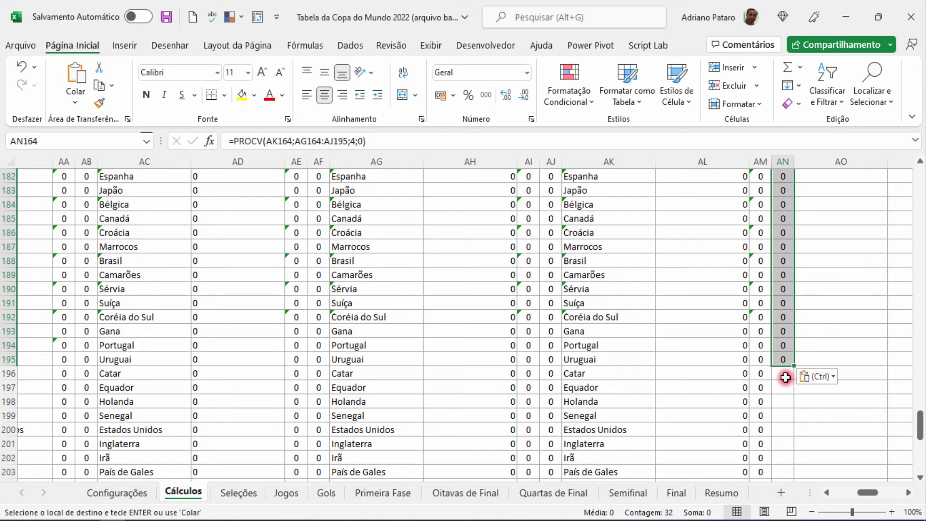
left_click(786, 378)
key("ctrl+v")
scroll(805, 413, "down", 10)
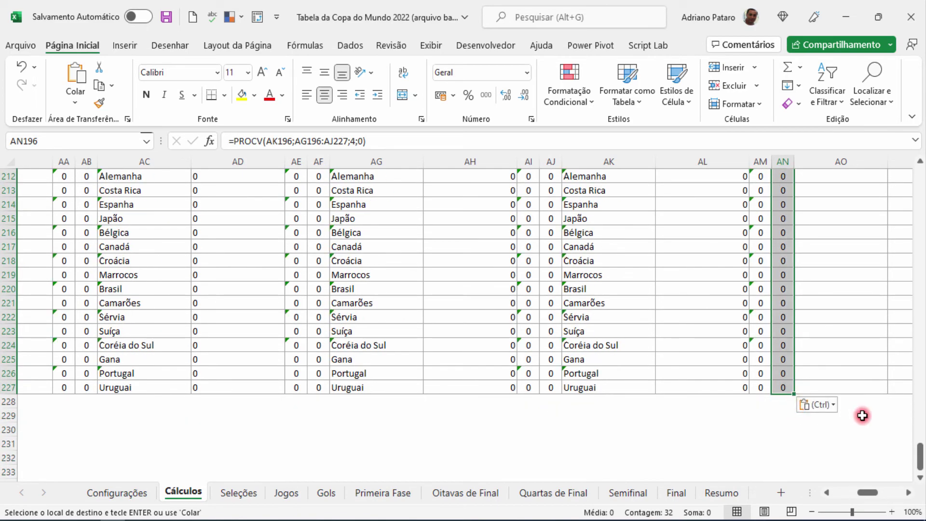
Step: Check the reference formula in AO99, then enter =AK100 in AO100 for the block's first team
scroll(863, 416, "up", 20)
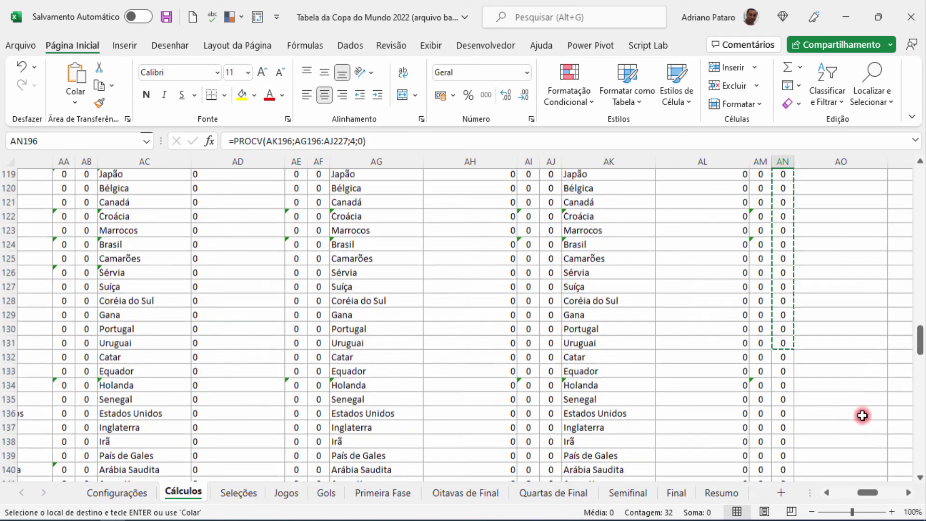
scroll(863, 415, "up", 12)
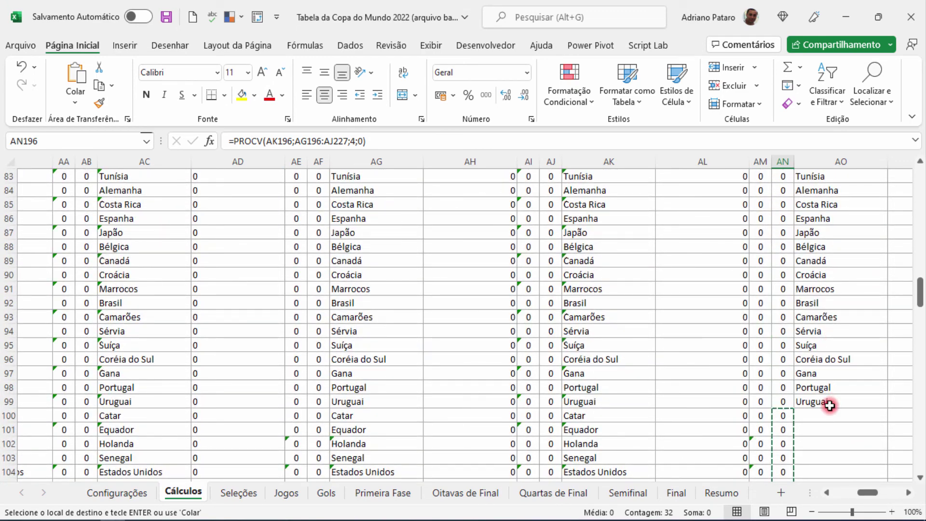
left_click(830, 405)
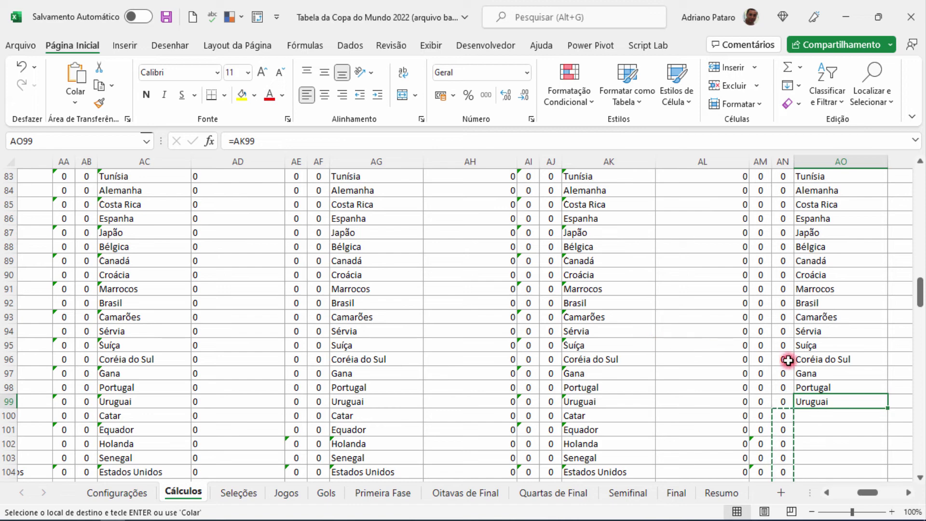
key("Escape")
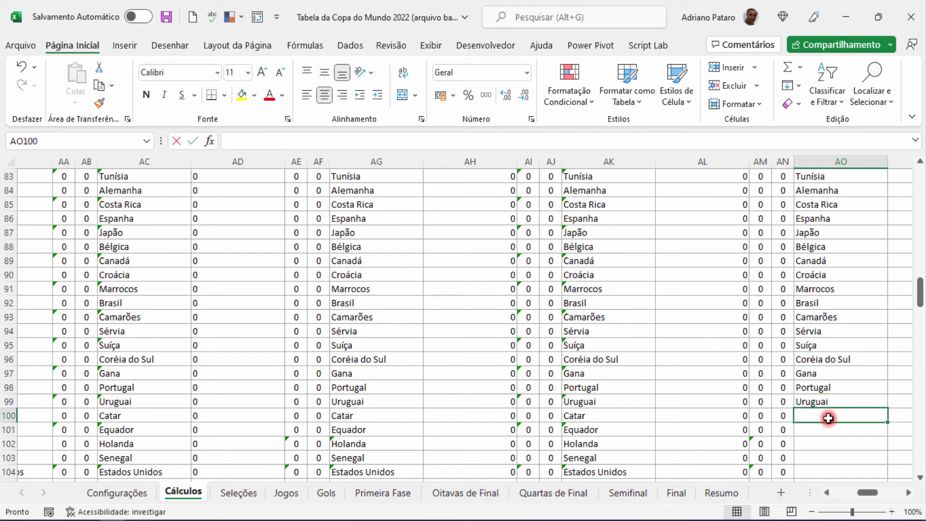
type("=")
left_click(640, 418)
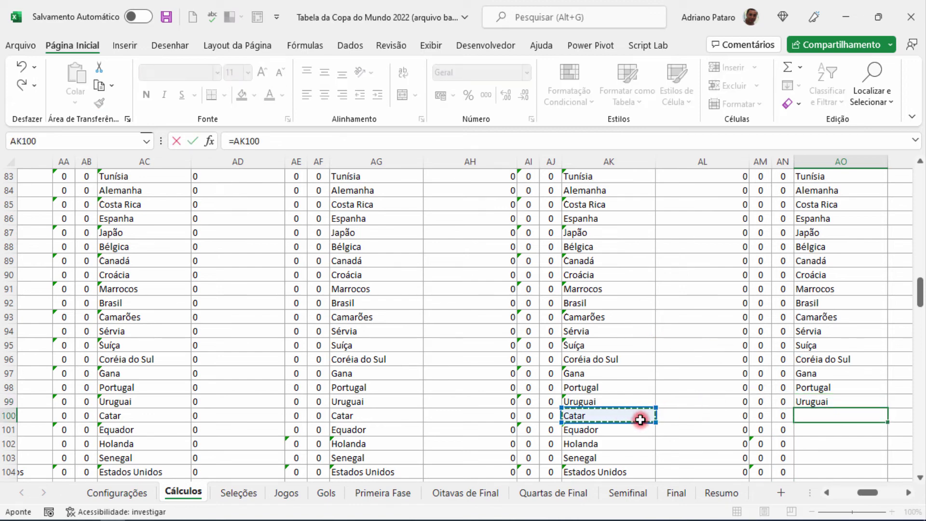
key("Return")
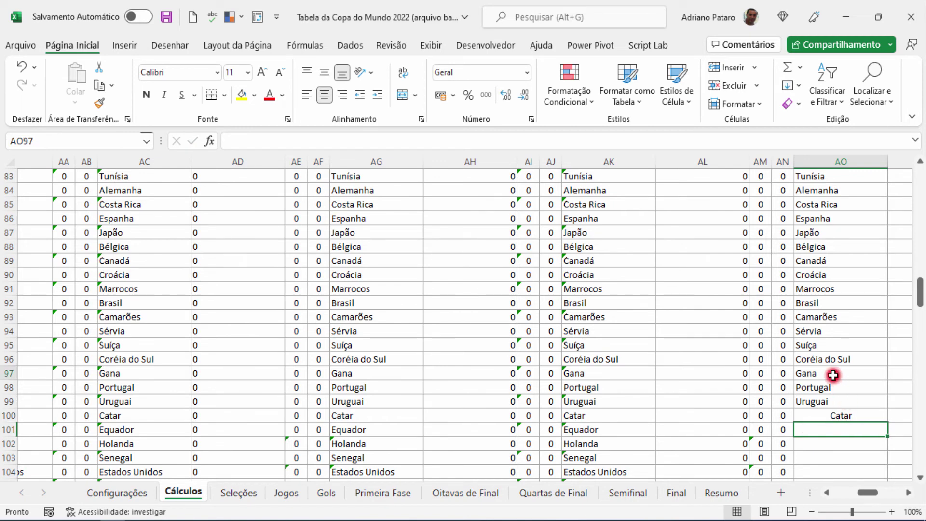
Step: Check the SE formulas in AO97 and AO98, then copy this pair of cells and paste it into AO101:AO102
double_click(833, 375)
key("Escape")
double_click(827, 389)
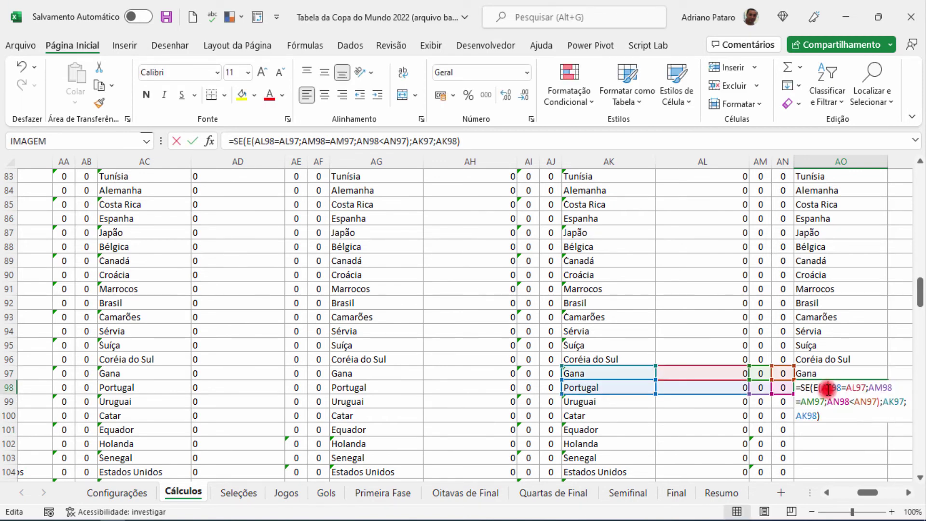
key("Escape")
left_click_drag(827, 374, 827, 385)
key("ctrl+c")
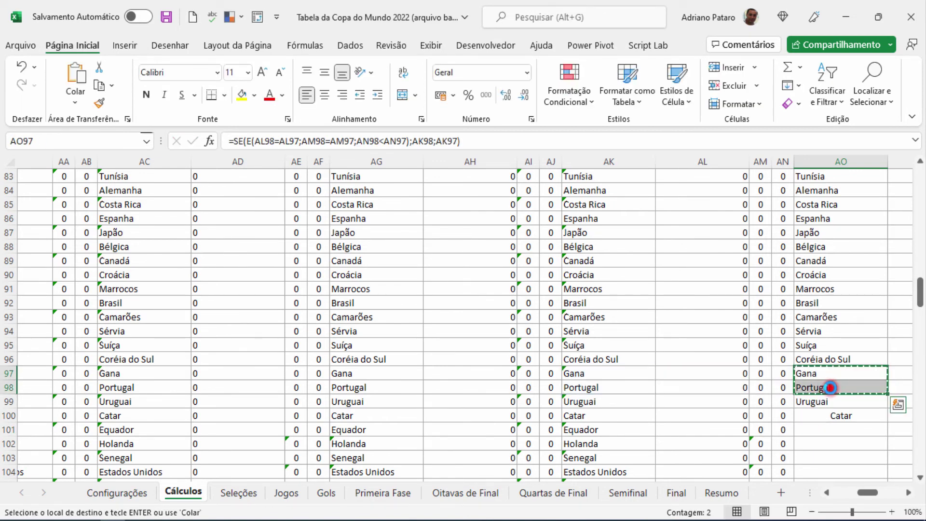
scroll(835, 385, "down", 2)
left_click(827, 348)
key("ctrl+v")
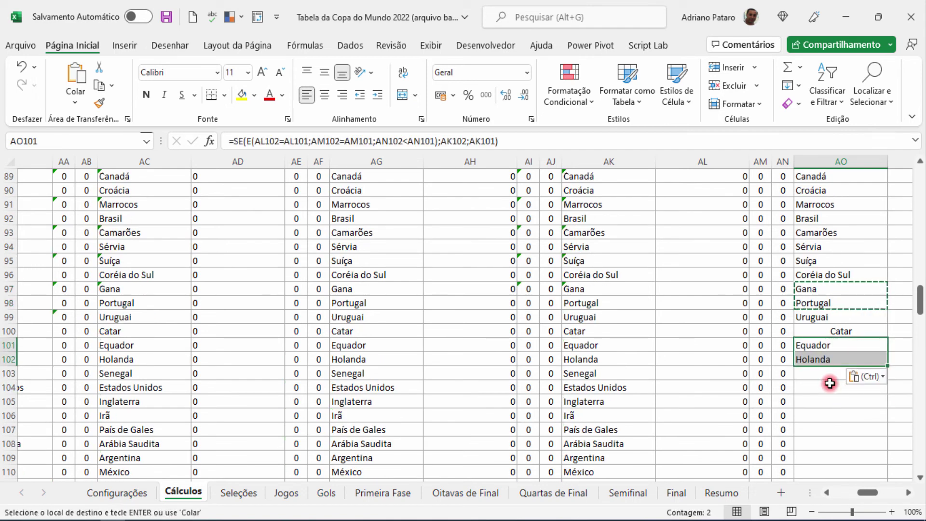
Step: Paste the same two-cell SE pair into each successive pair of rows from AO103 down to AO122
left_click(834, 375)
key("ctrl+v")
left_click(820, 401)
key("ctrl+v")
left_click(822, 429)
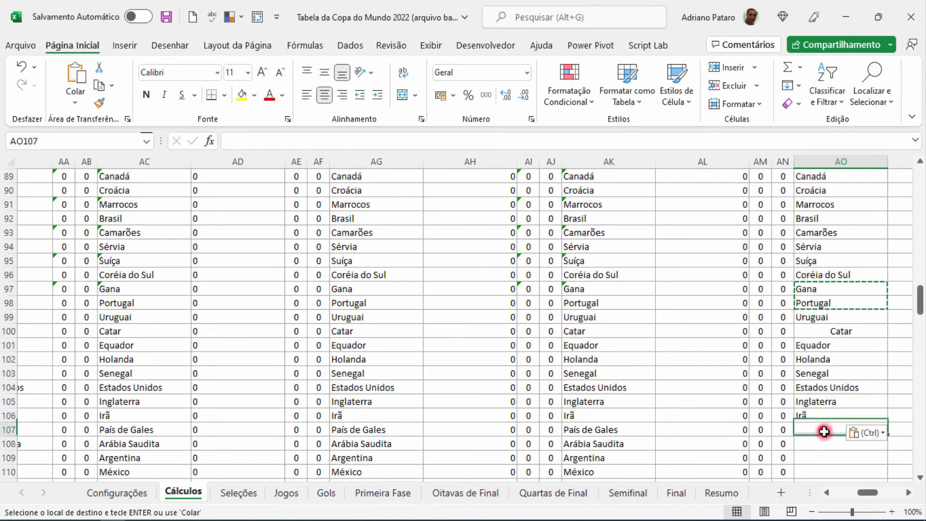
key("ctrl+v")
left_click(820, 458)
key("ctrl+v")
scroll(821, 458, "down", 5)
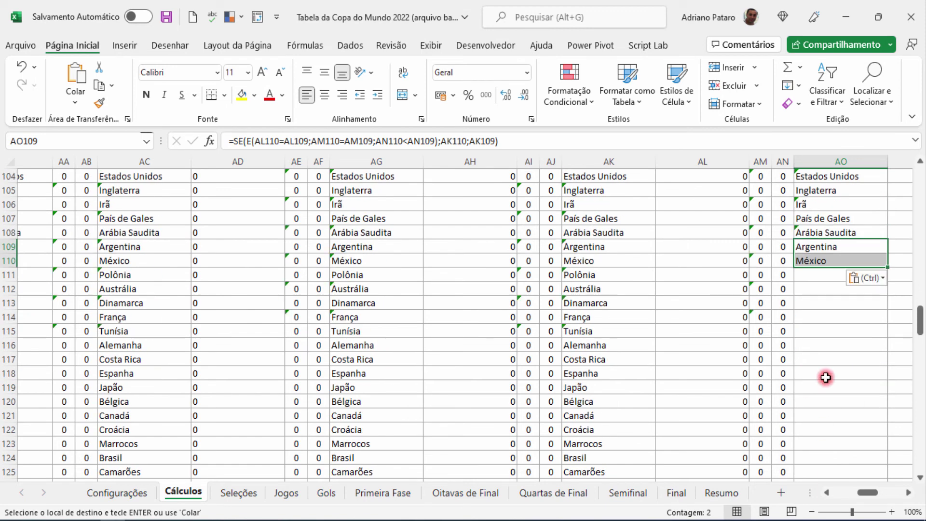
left_click(814, 279)
key("ctrl+v")
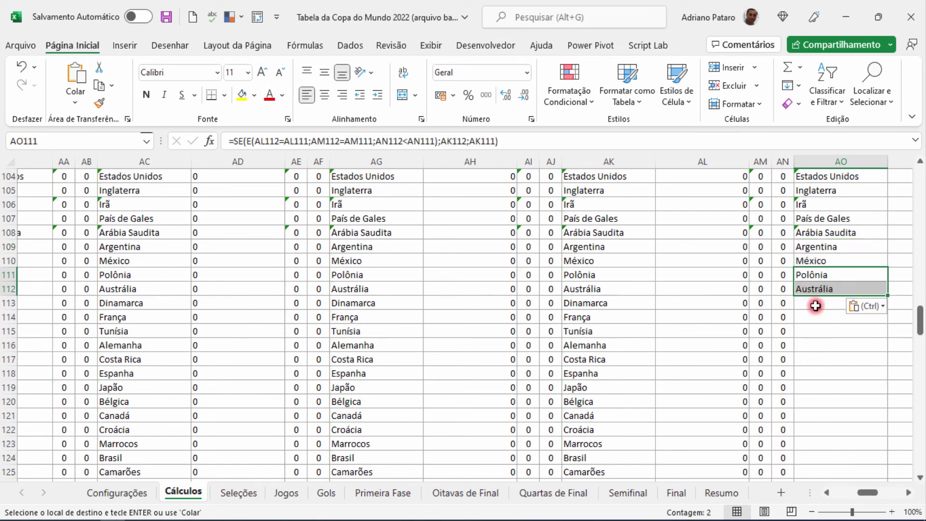
left_click(817, 303)
key("ctrl+v")
left_click(815, 329)
key("ctrl+v")
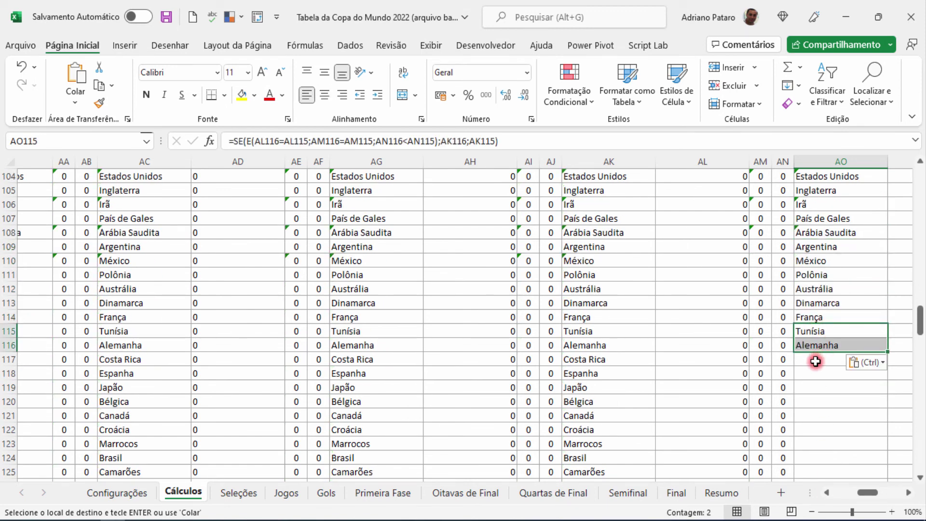
left_click(818, 359)
key("ctrl+v")
left_click(820, 387)
key("ctrl+v")
left_click(823, 410)
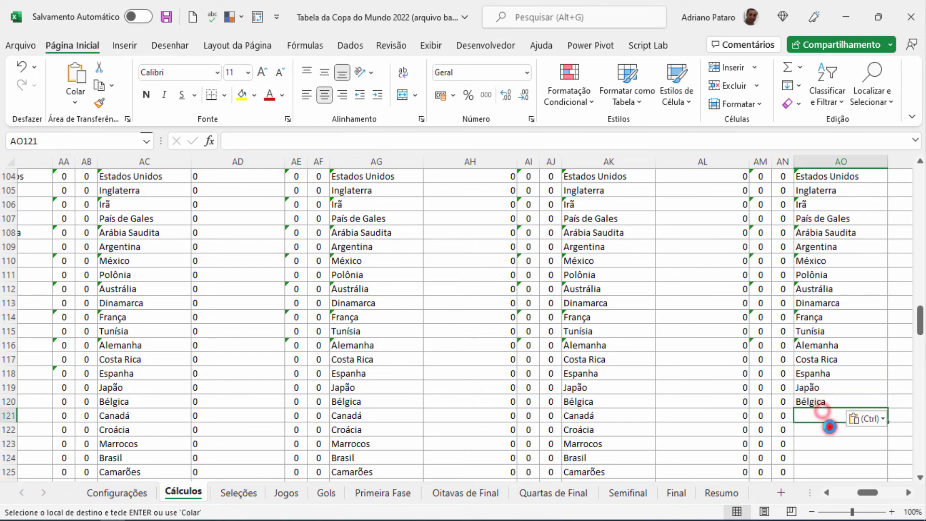
key("ctrl+v")
Step: Copy the SE formula pair in AO121:AO122 and paste it into each successive pair of rows from AO123 down to AO130
left_click_drag(824, 436, 823, 438)
key("ctrl+c")
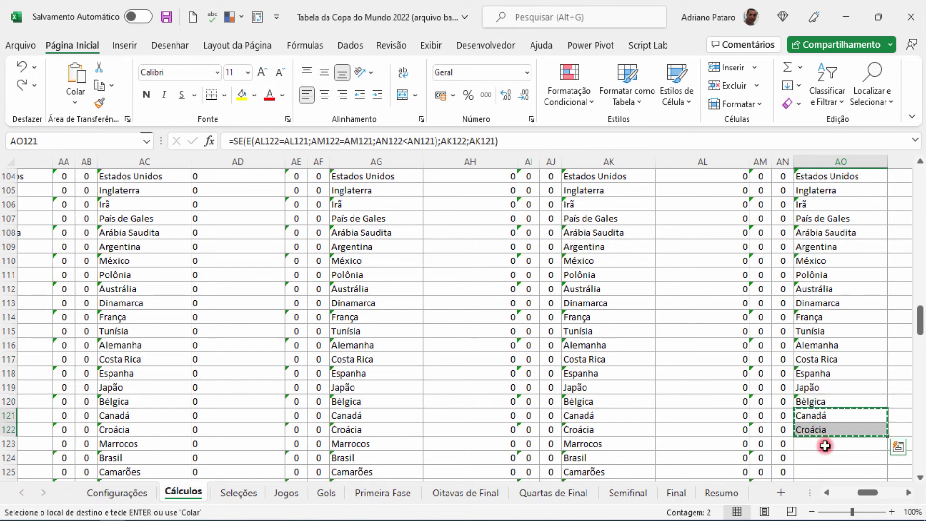
left_click(822, 441)
key("ctrl+v")
scroll(836, 431, "down", 5)
left_click(814, 261)
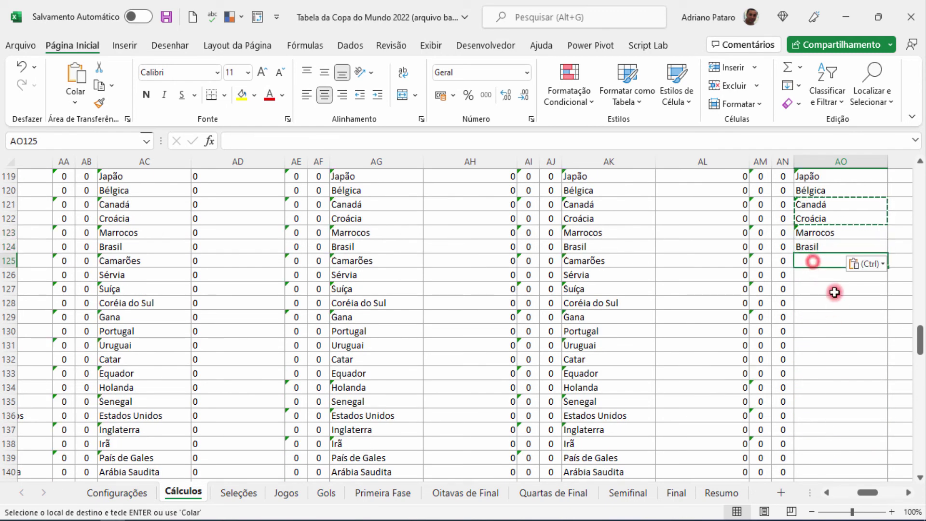
key("ctrl+v")
left_click(821, 289)
key("ctrl+v")
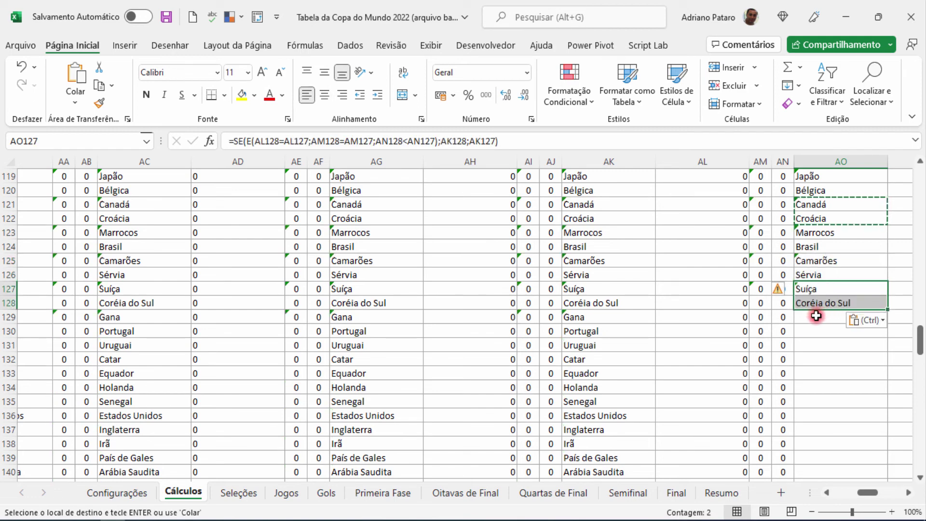
left_click(821, 317)
key("ctrl+v")
Step: Enter =AK131 in AO131 for the block's last team
left_click(819, 345)
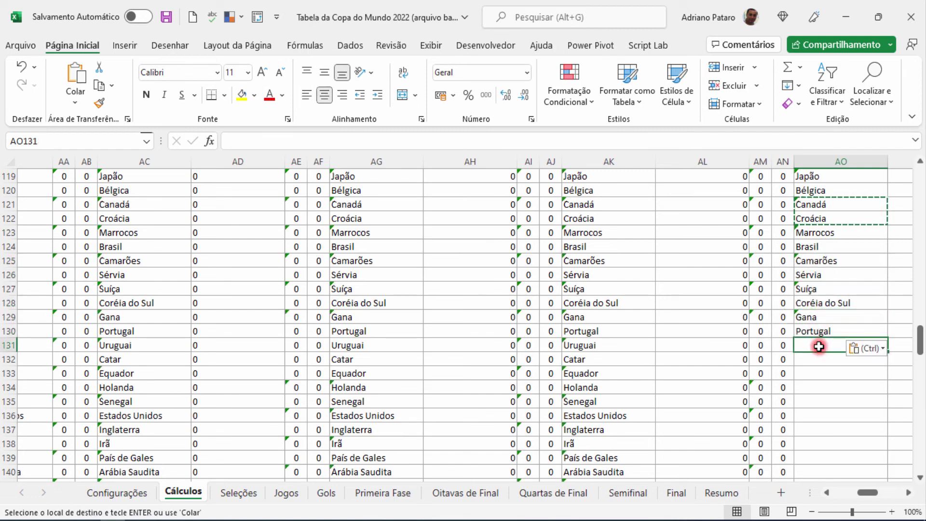
type("=")
left_click(632, 346)
key("Return")
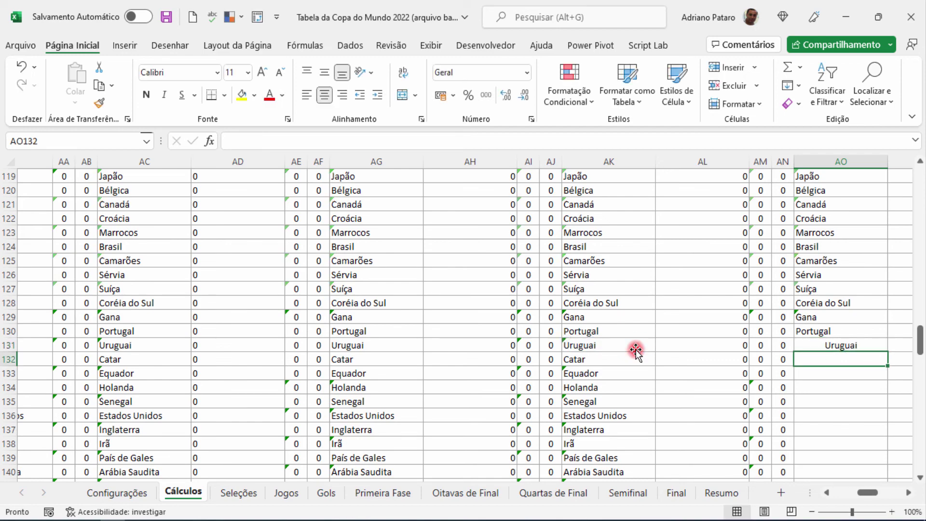
Step: Left-align the team names in AO100:AO131
scroll(639, 352, "up", 6)
scroll(787, 348, "up", 1)
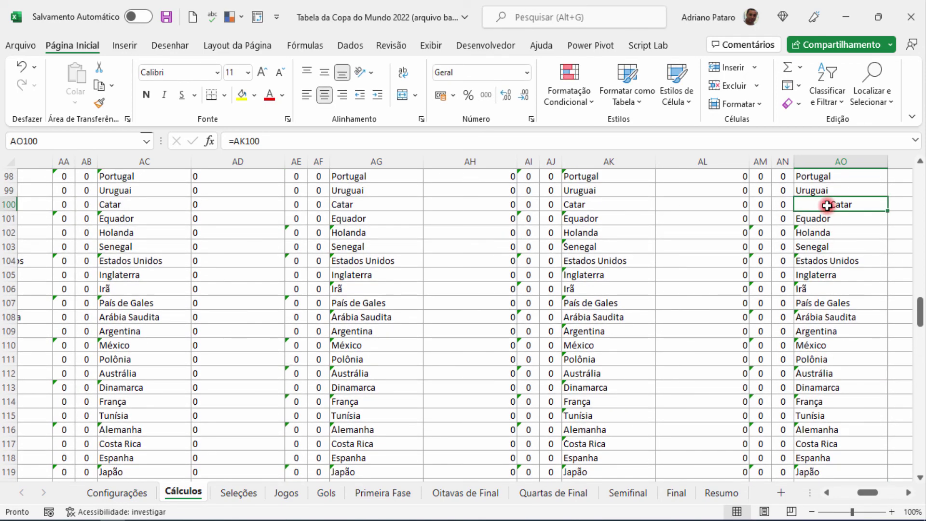
key("ctrl+shift+Down")
left_click(308, 93)
Step: Copy AO100:AO131 and paste it into the three following team blocks, starting at AO132, AO164 and AO196
scroll(779, 330, "up", 7)
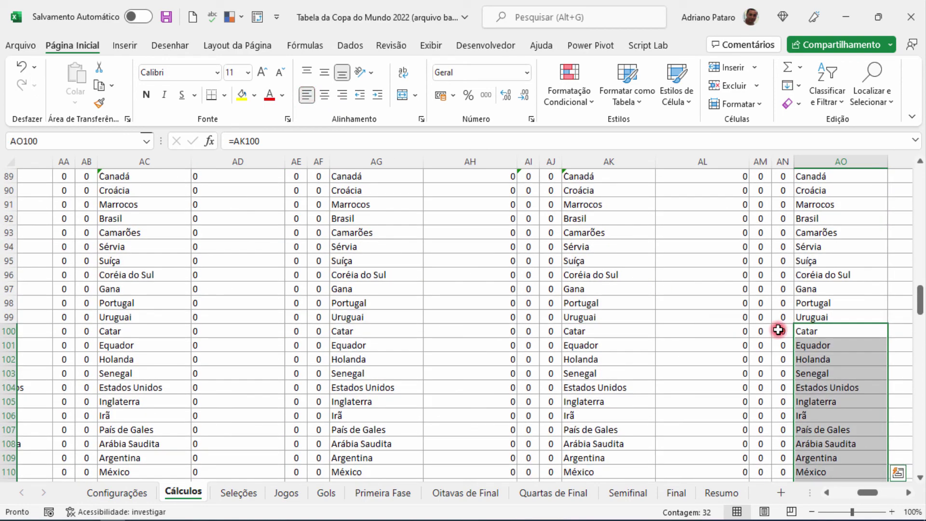
key("ctrl+c")
scroll(783, 330, "down", 9)
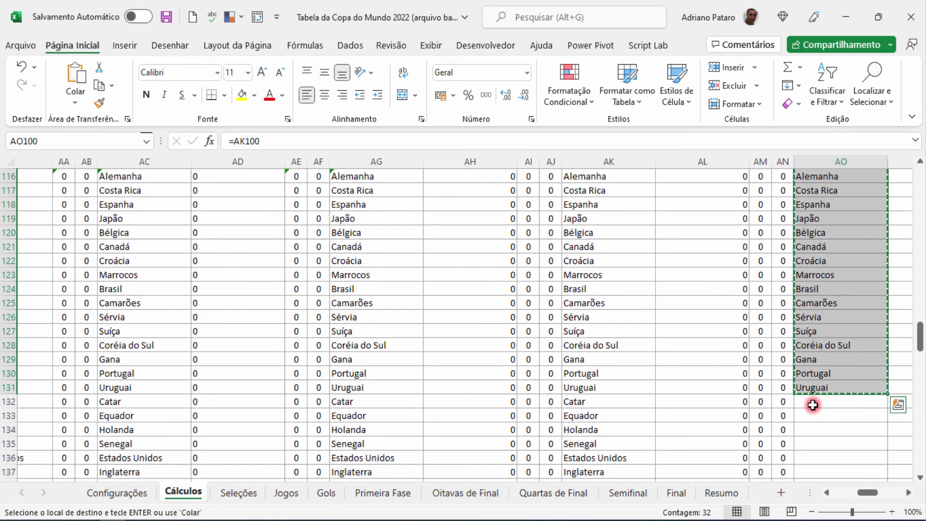
left_click(812, 400)
key("ctrl+v")
scroll(823, 407, "down", 13)
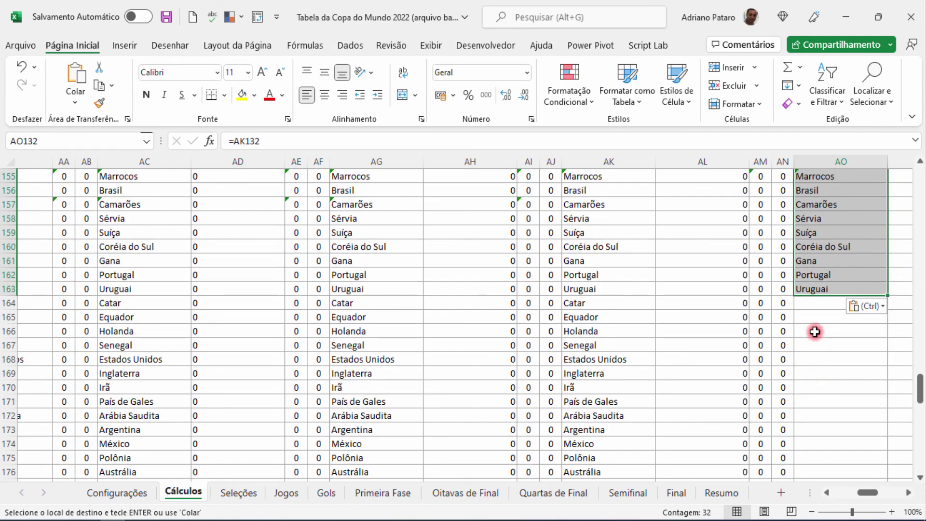
left_click(817, 306)
key("ctrl+v")
scroll(848, 392, "down", 12)
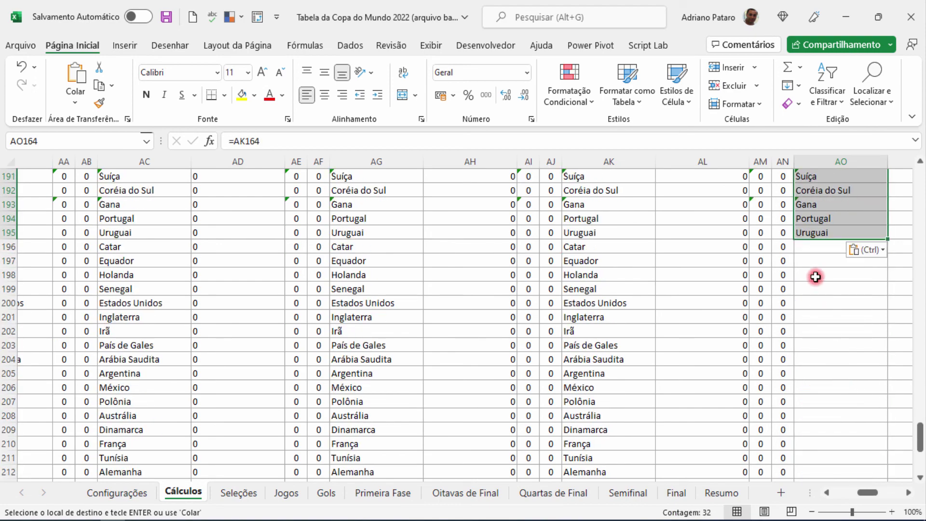
left_click(811, 251)
key("ctrl+v")
scroll(844, 345, "down", 11)
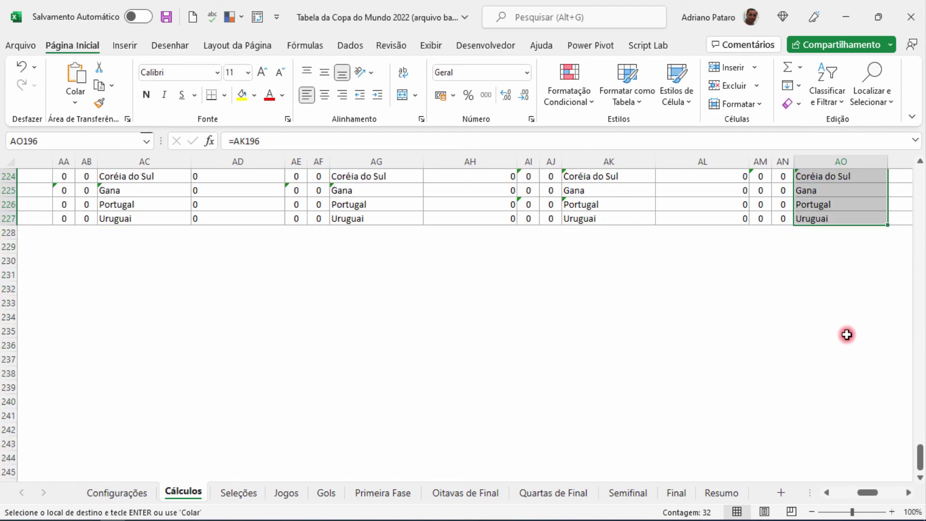
Step: Copy the grey formatting of the Sorteio header in AP3 onto the yellow tiebreaker headers in row 3, back from Nível 4 in AO3
scroll(921, 447, "up", 7)
left_click_drag(922, 447, 921, 176)
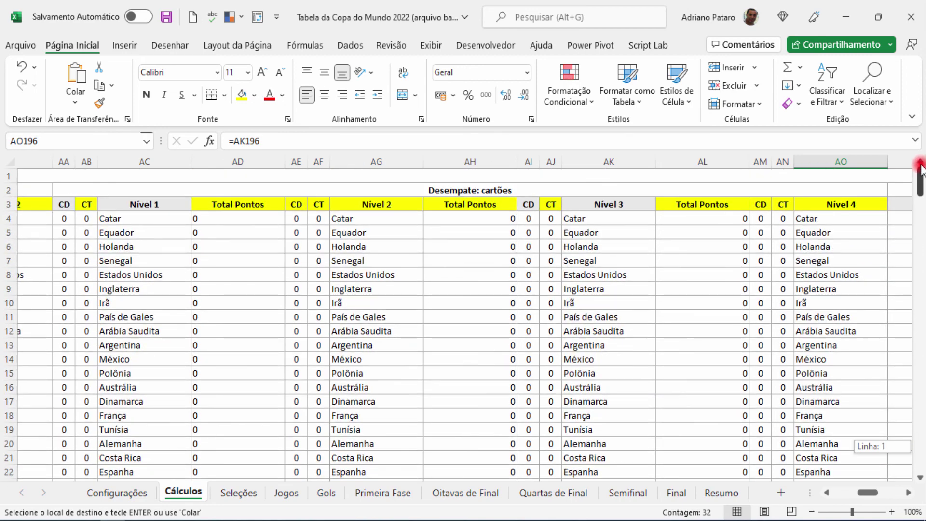
left_click(848, 224)
key("Escape")
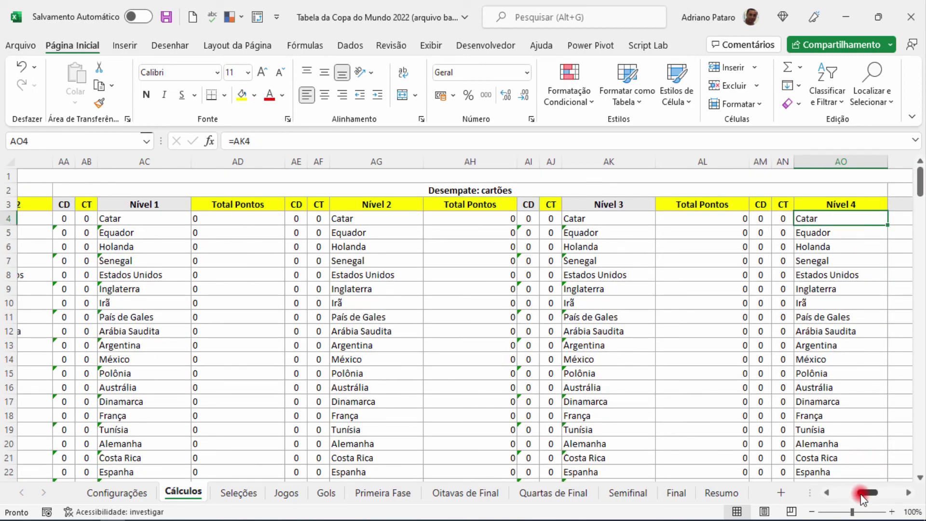
left_click_drag(864, 494, 870, 495)
left_click(847, 204)
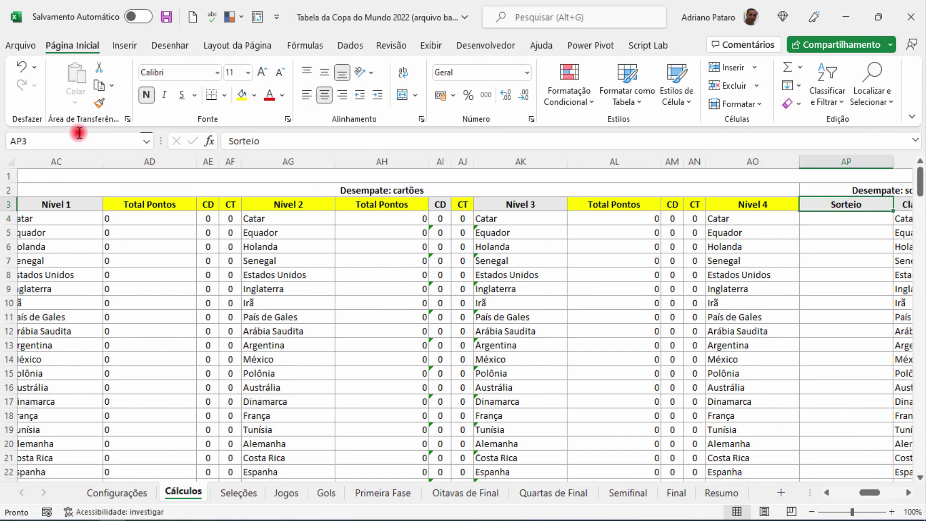
left_click(98, 106)
mouse_move(765, 205)
left_mouse_down()
mouse_move(20, 207)
mouse_move(393, 213)
left_mouse_up()
left_click(448, 307)
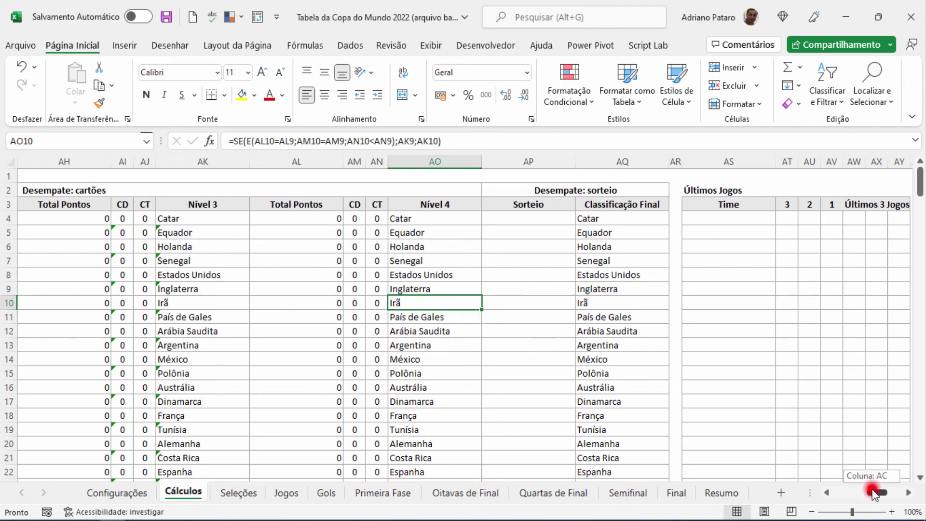
Step: Return to the first columns of the Cálculos sheet and save the workbook
left_click_drag(874, 493, 834, 496)
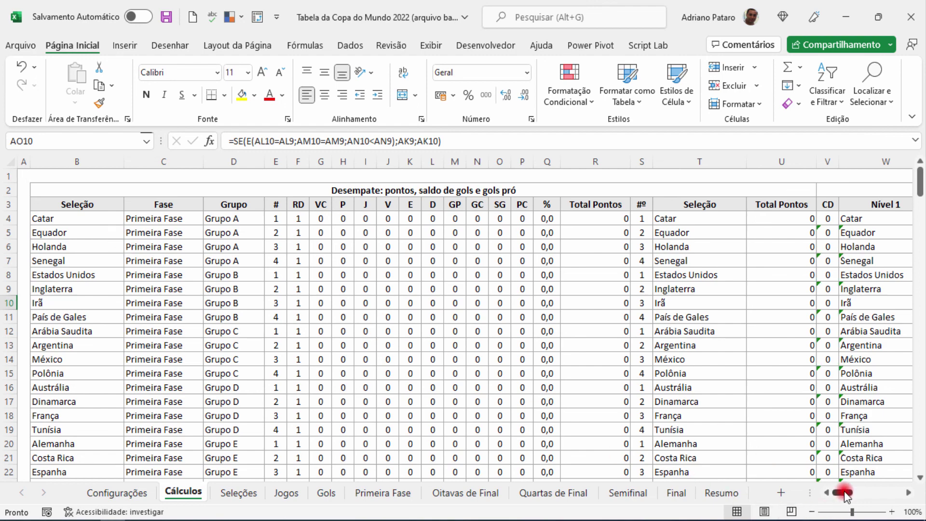
mouse_move(844, 492)
left_mouse_down()
mouse_move(881, 497)
mouse_move(829, 500)
left_mouse_up()
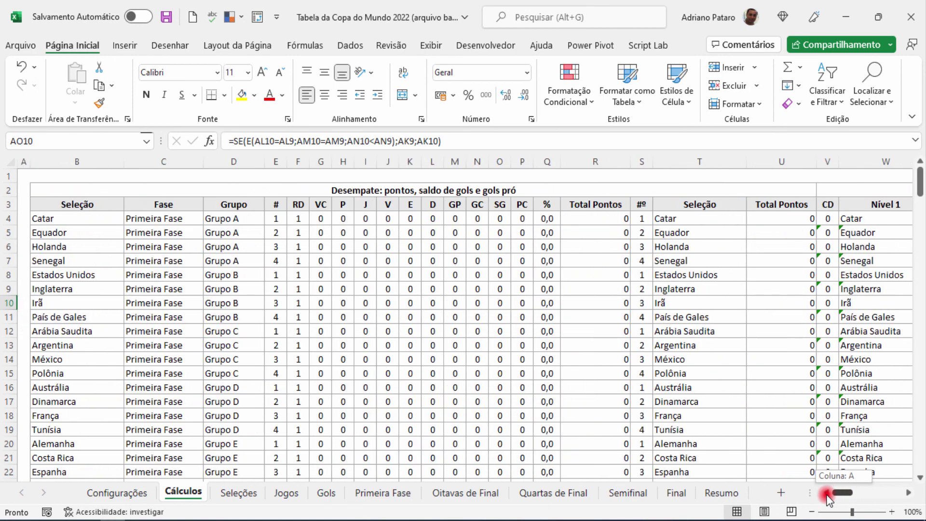
left_click(166, 17)
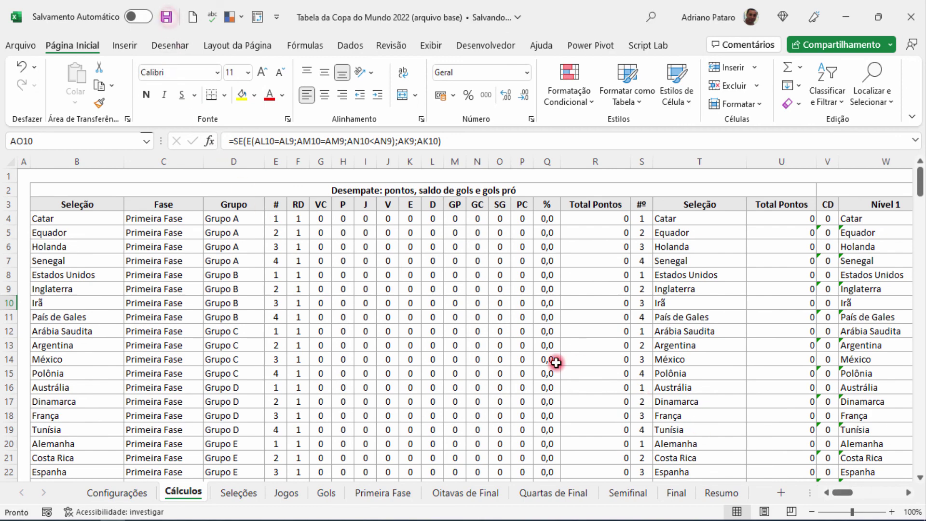
left_click_drag(842, 497, 876, 497)
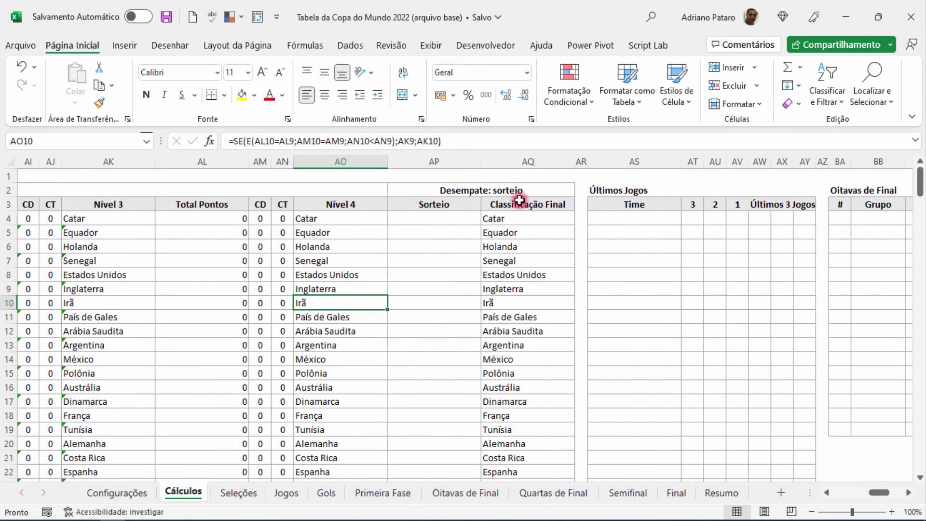
left_click_drag(880, 493, 825, 494)
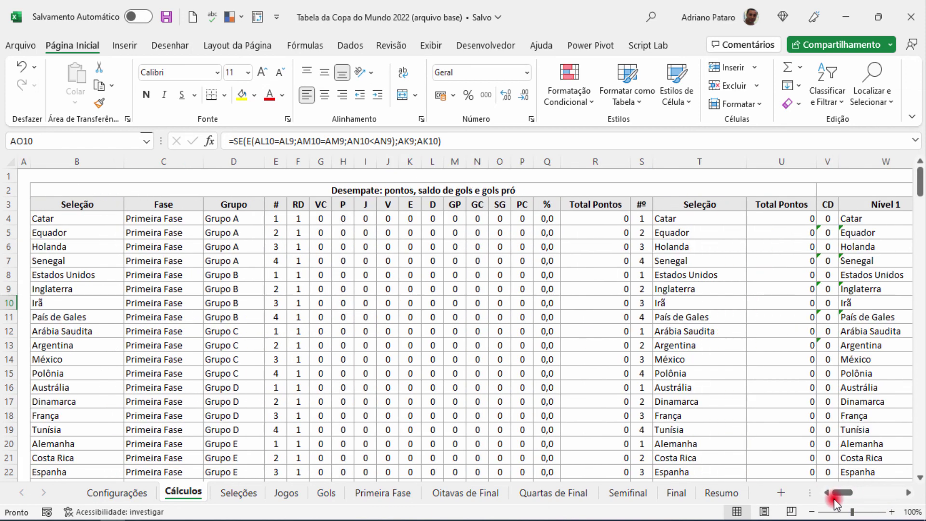